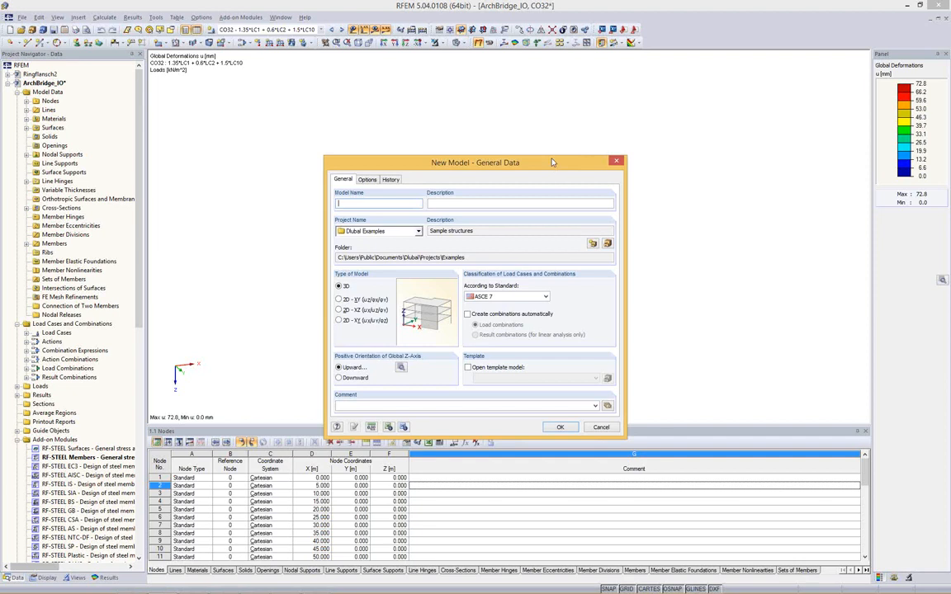
Create a new 3D model named Webinar US with load cases and combinations classified according to ASCE 7.
mouse_move(551, 167)
left_mouse_down()
mouse_move(550, 156)
mouse_move(547, 165)
left_mouse_up()
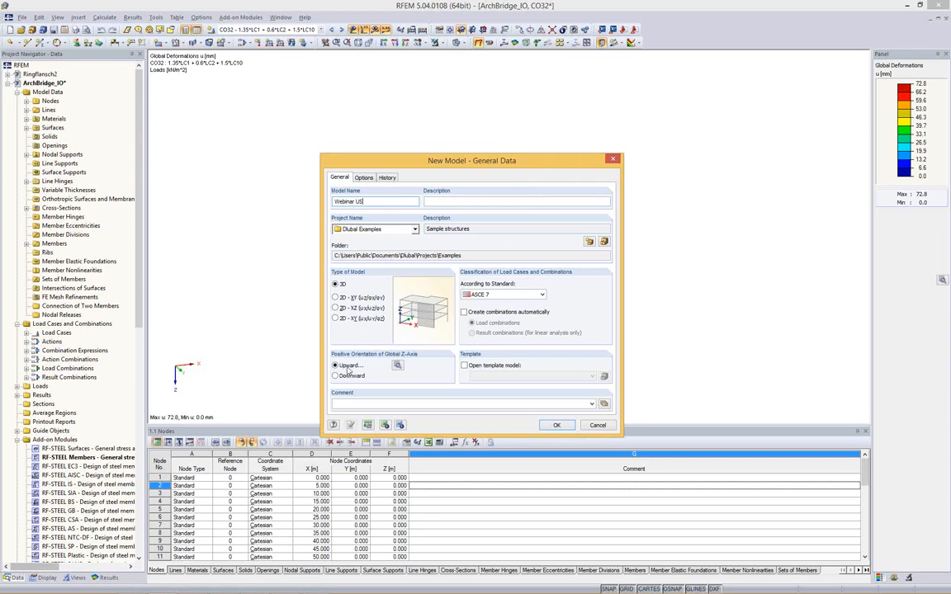
left_click(521, 295)
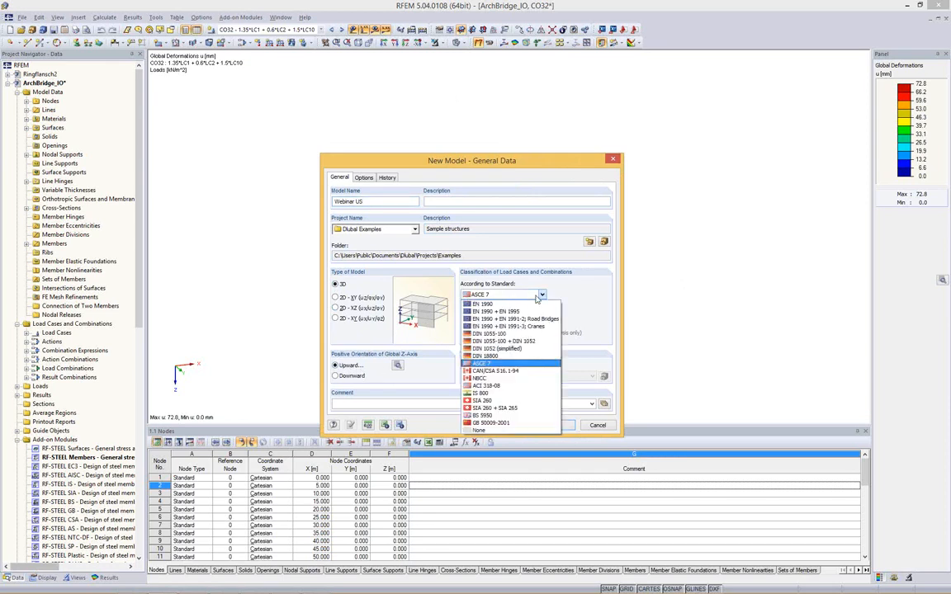
left_click(576, 295)
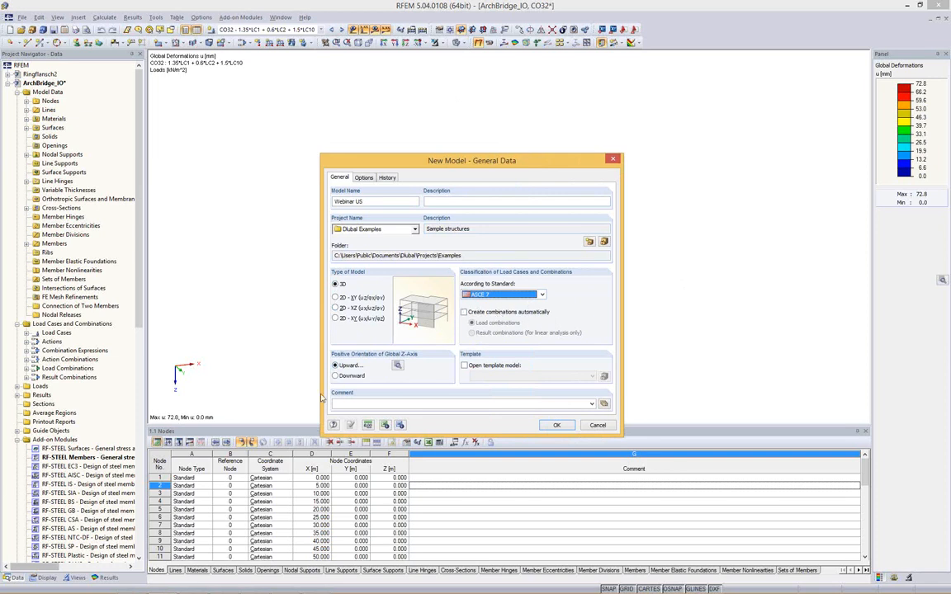
left_click(558, 425)
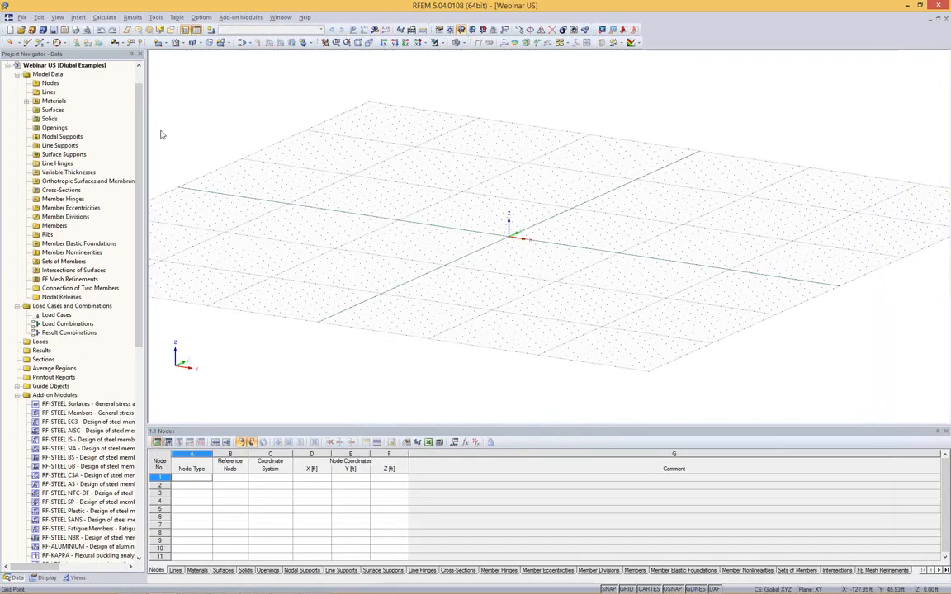
Widen the project navigator and look through its model data, load case and add-on module entries.
left_click_drag(149, 124, 157, 124)
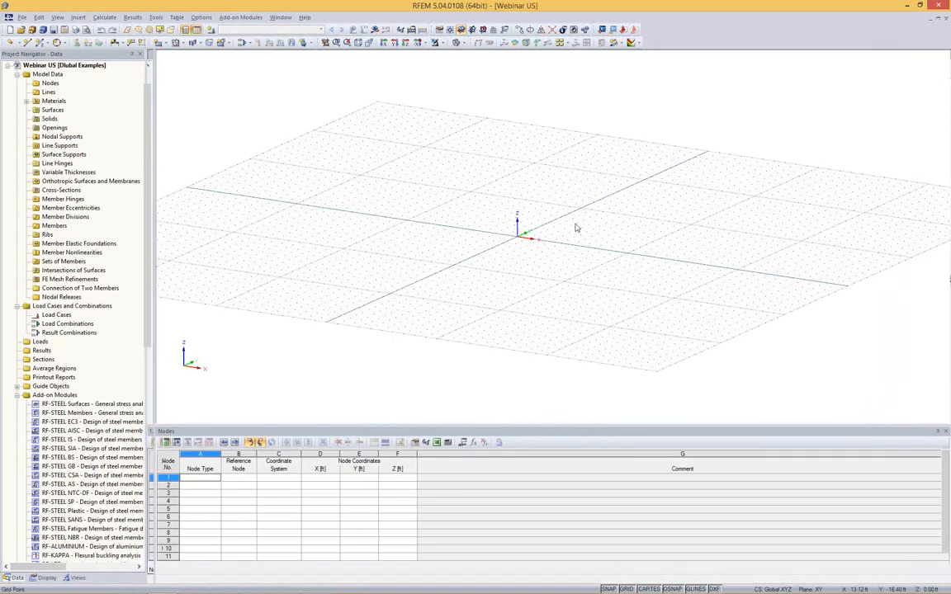
middle_click_drag(581, 206, 372, 180)
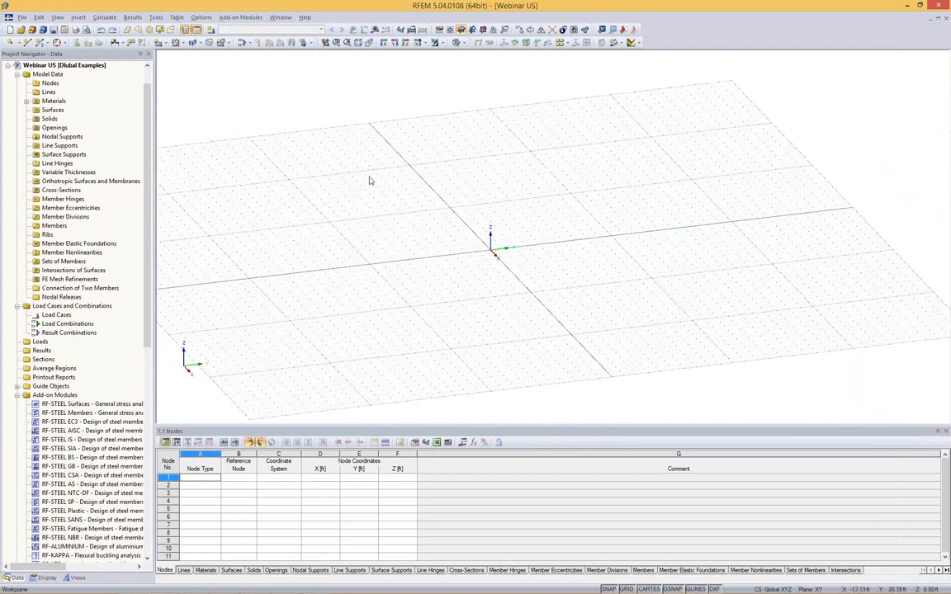
left_click(20, 17)
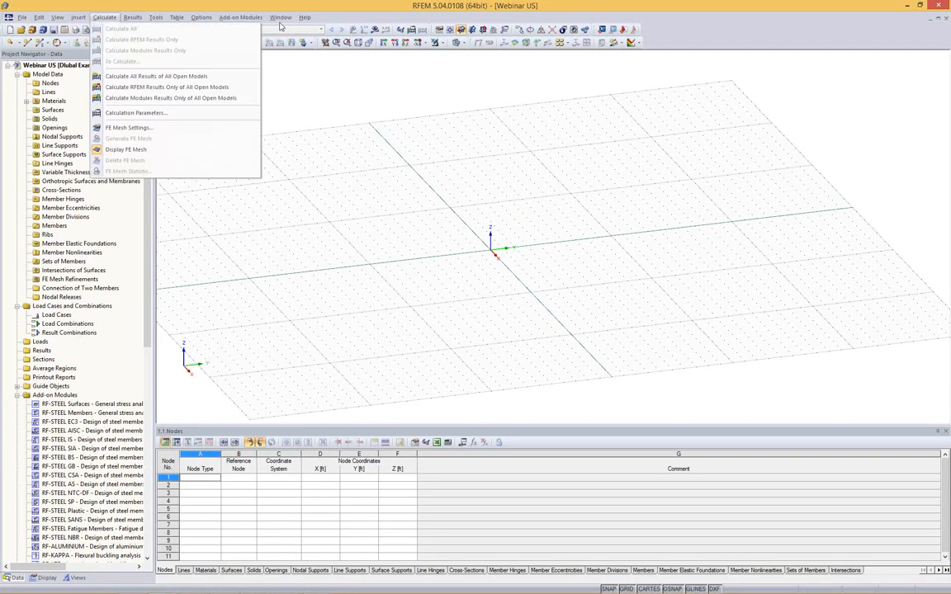
left_click(374, 7)
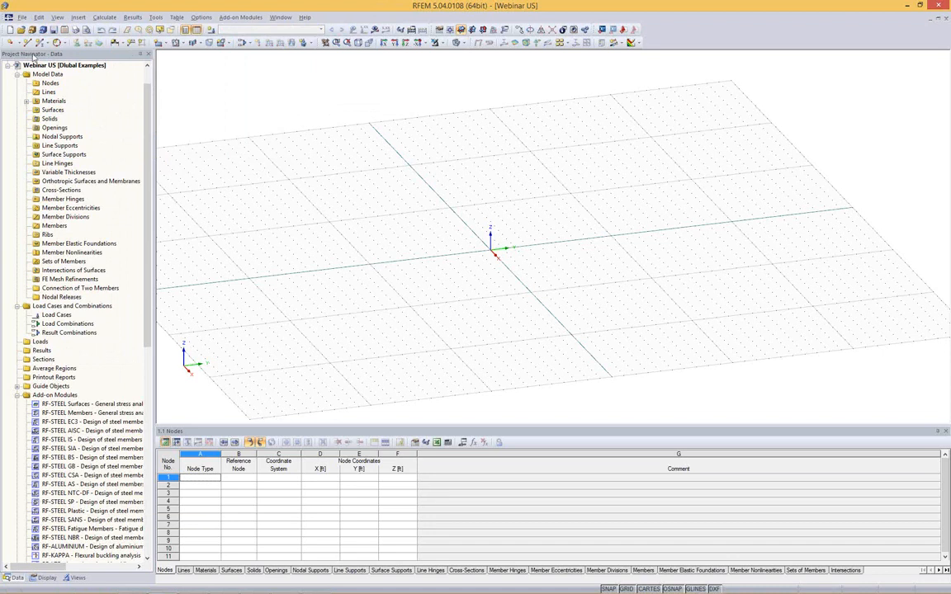
scroll(47, 106, "down", 1)
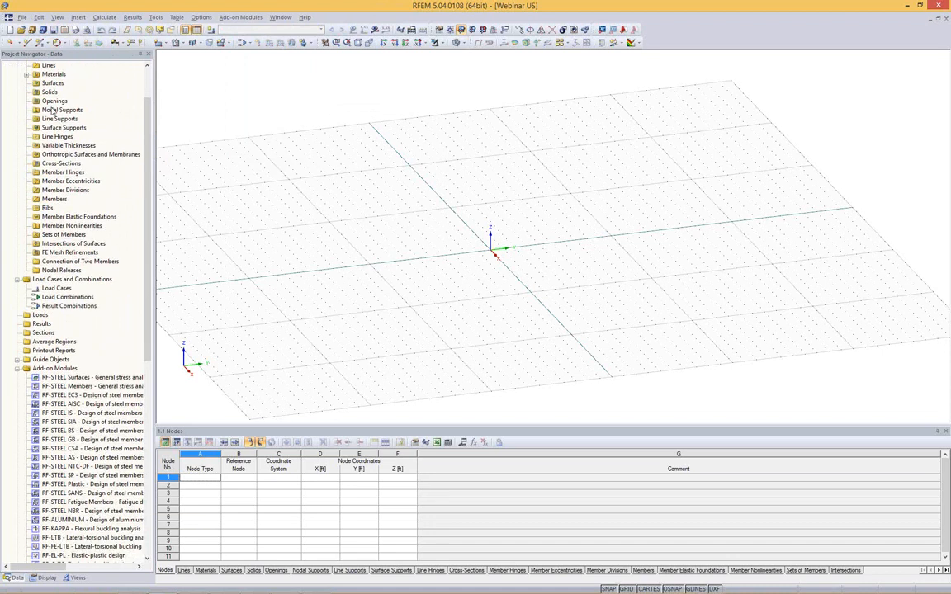
scroll(47, 106, "up", 2)
scroll(58, 117, "down", 1)
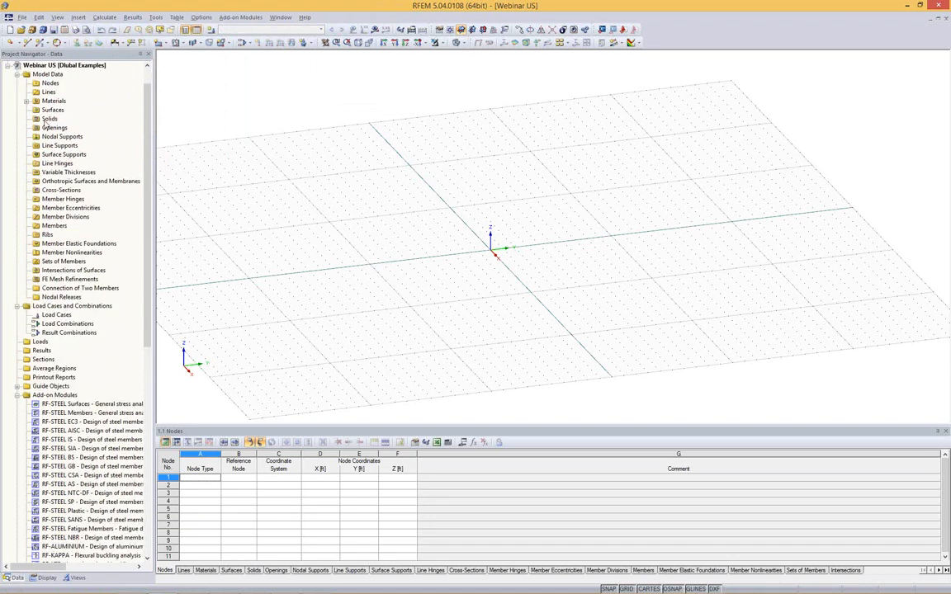
scroll(63, 77, "up", 1)
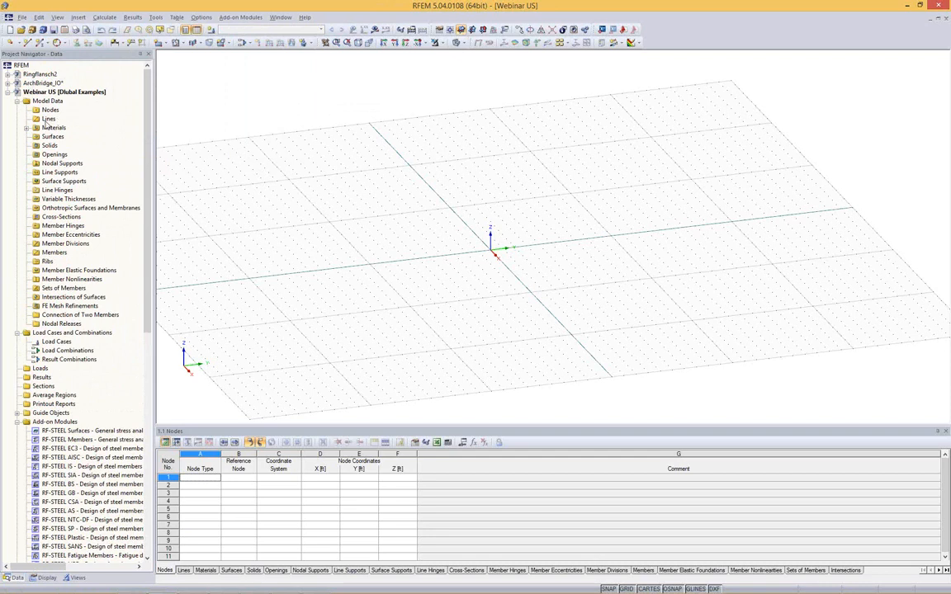
scroll(80, 169, "down", 9)
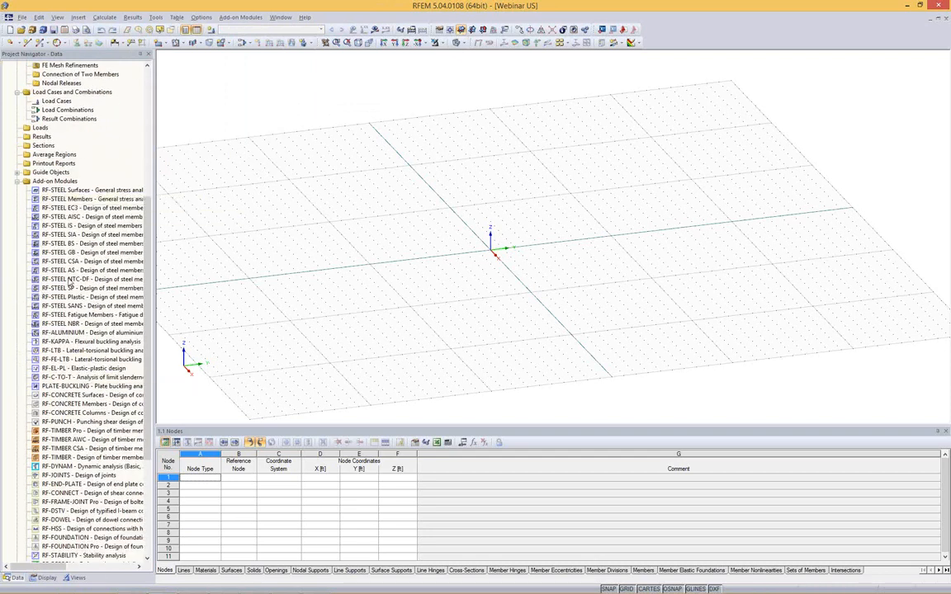
scroll(69, 288, "down", 3)
scroll(69, 288, "up", 7)
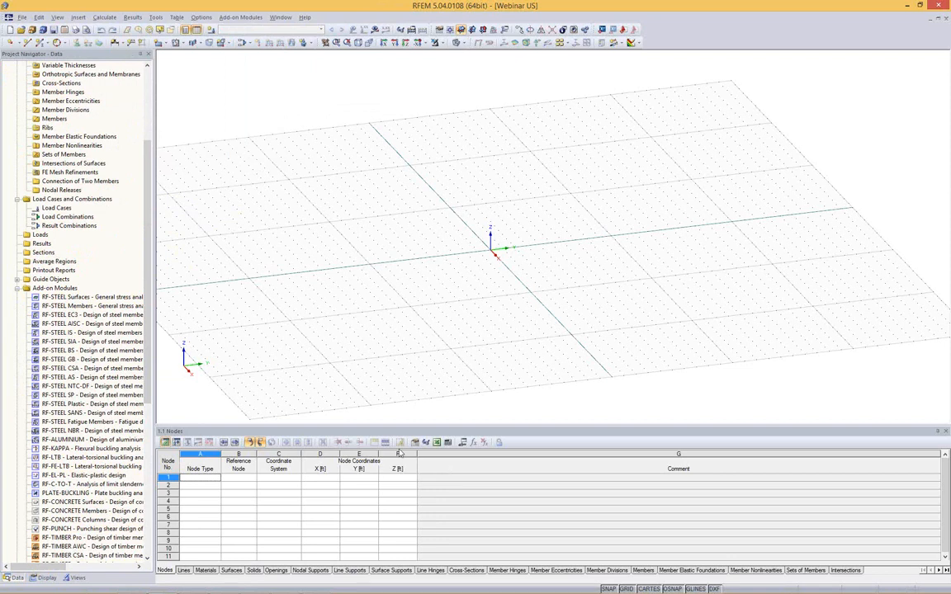
left_click(211, 485)
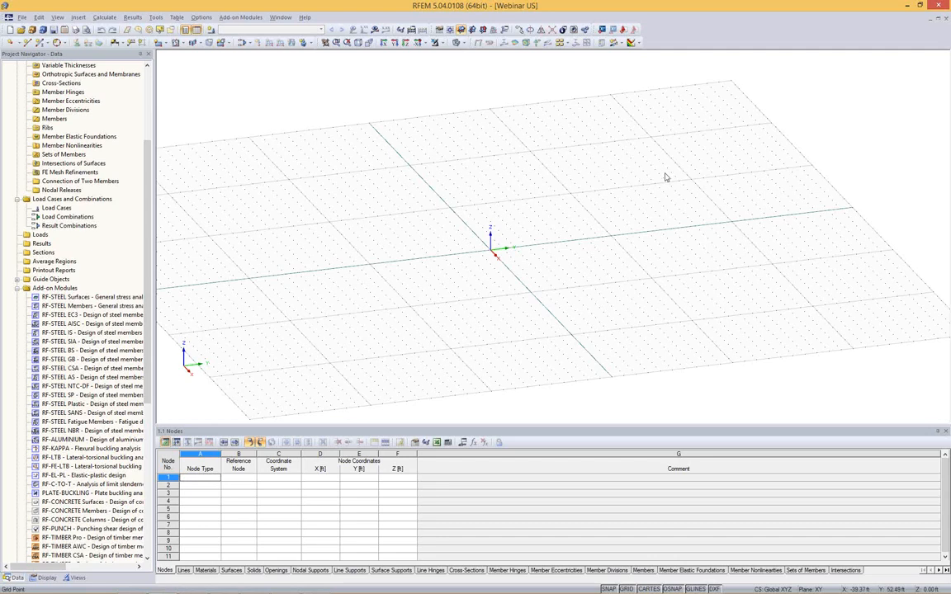
Set the work plane's Cartesian grid point spacing to 5 ft in both directions.
middle_click_drag(598, 168, 615, 247)
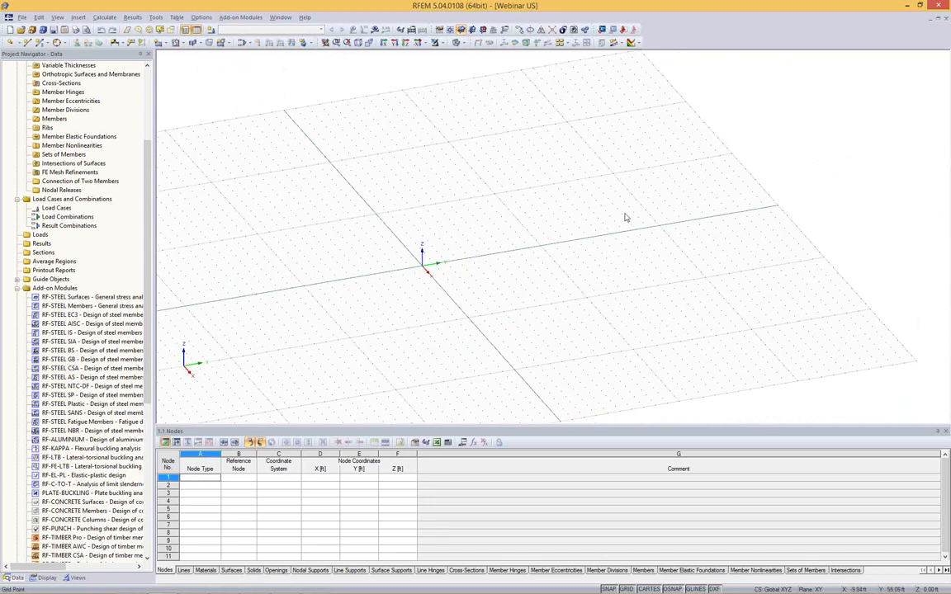
middle_click_drag(586, 217, 604, 212)
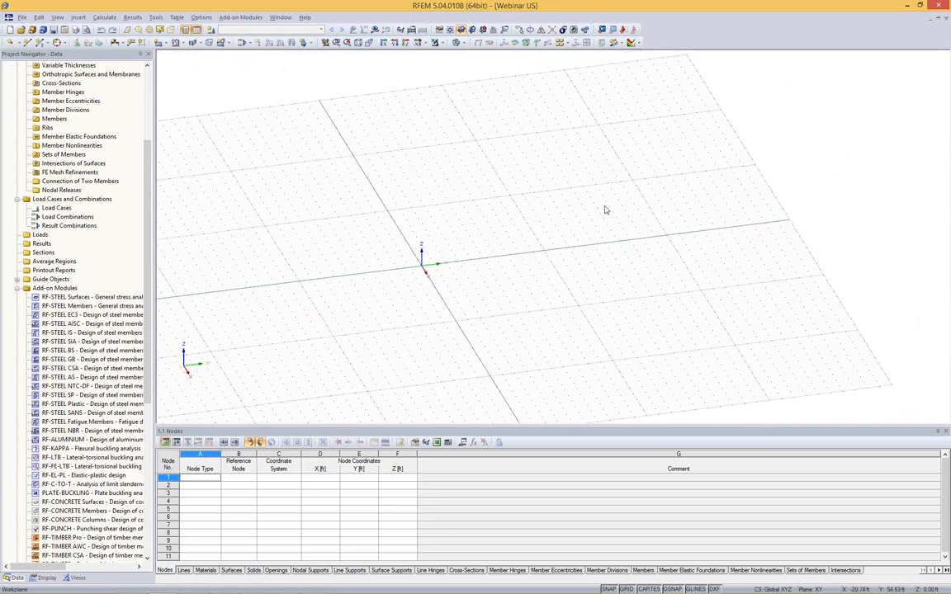
left_click(438, 30)
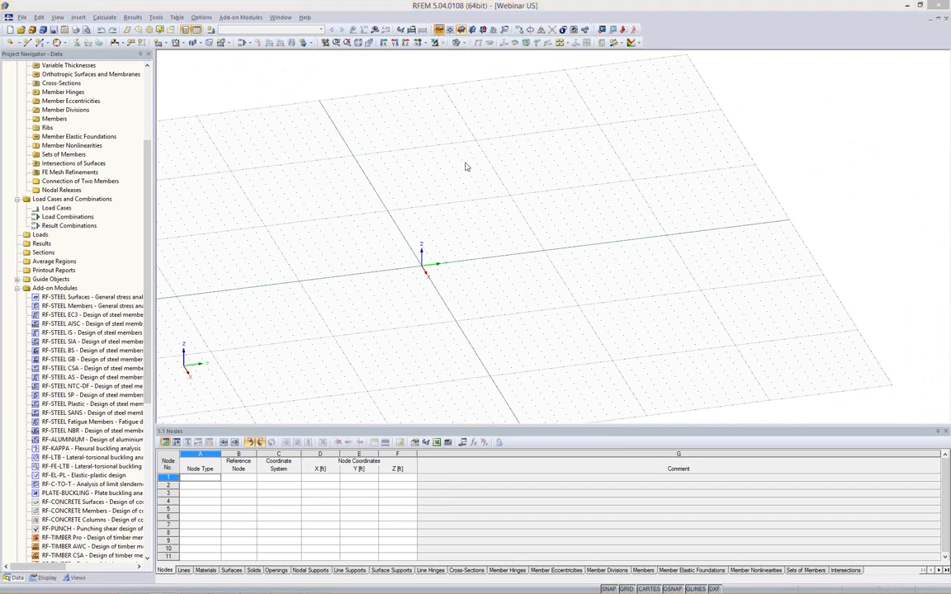
left_click_drag(541, 337, 584, 337)
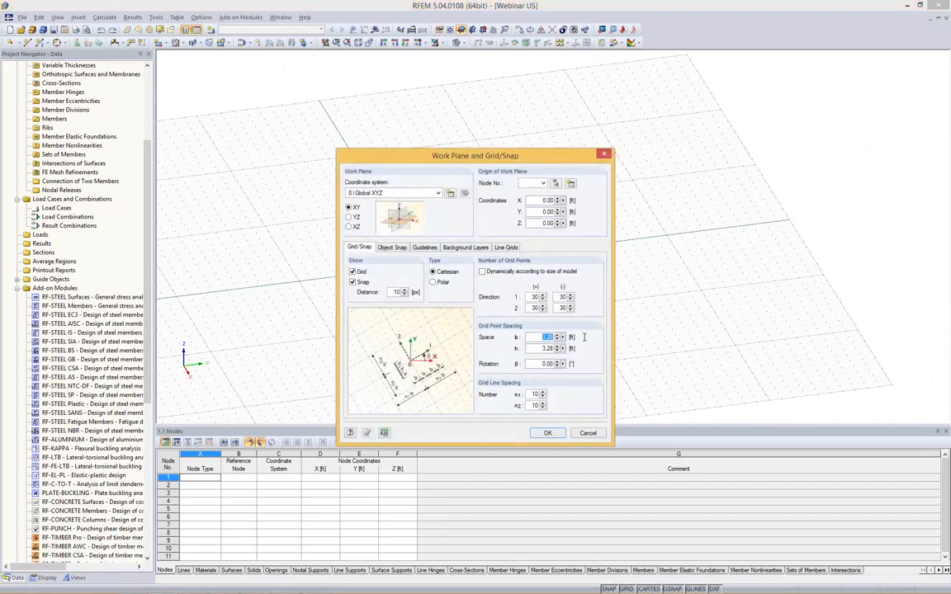
type("5")
key("Tab")
type("5")
left_click(433, 283)
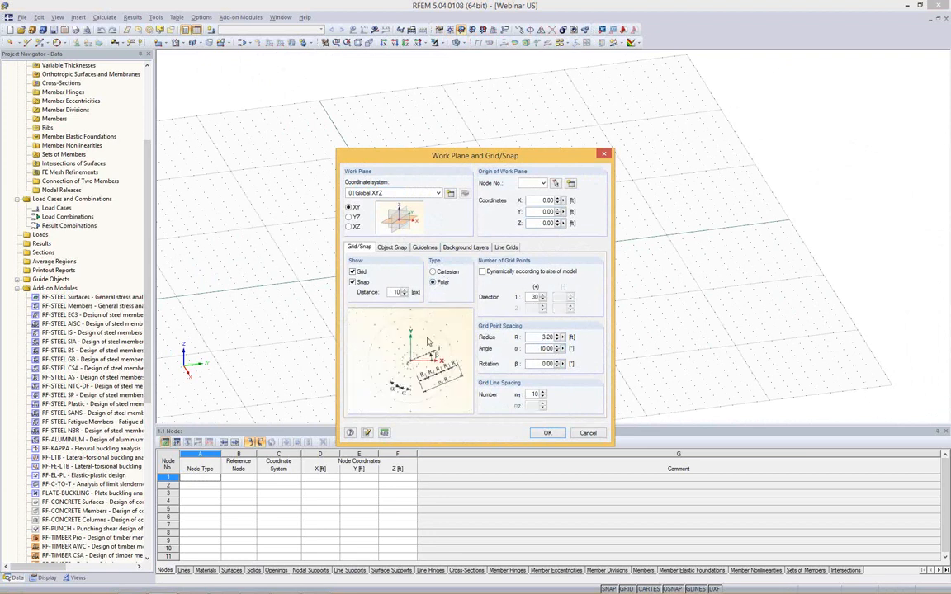
left_click(443, 275)
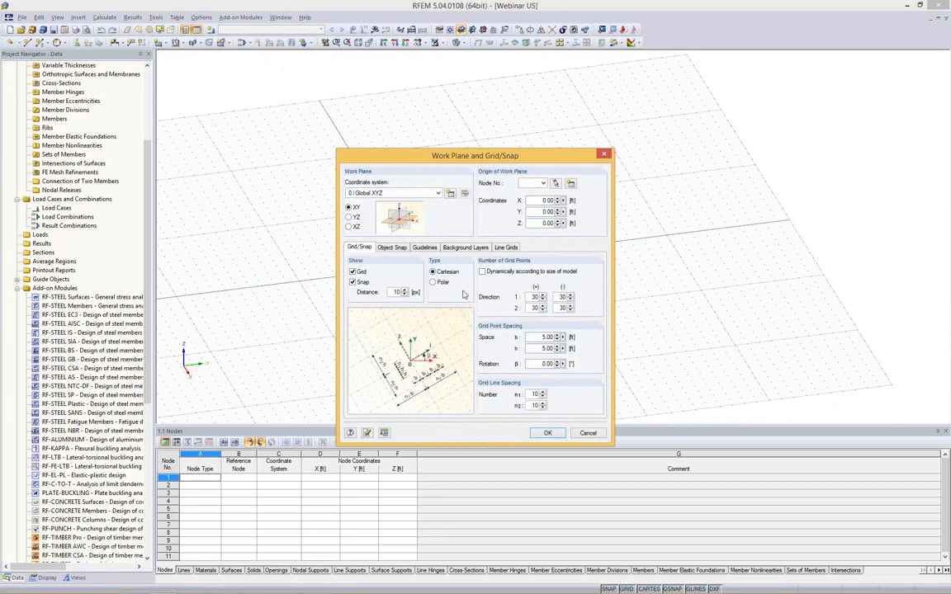
left_click(544, 434)
Start a new rectangular surface with a constant thickness of 14 in.
scroll(660, 298, "up", 2)
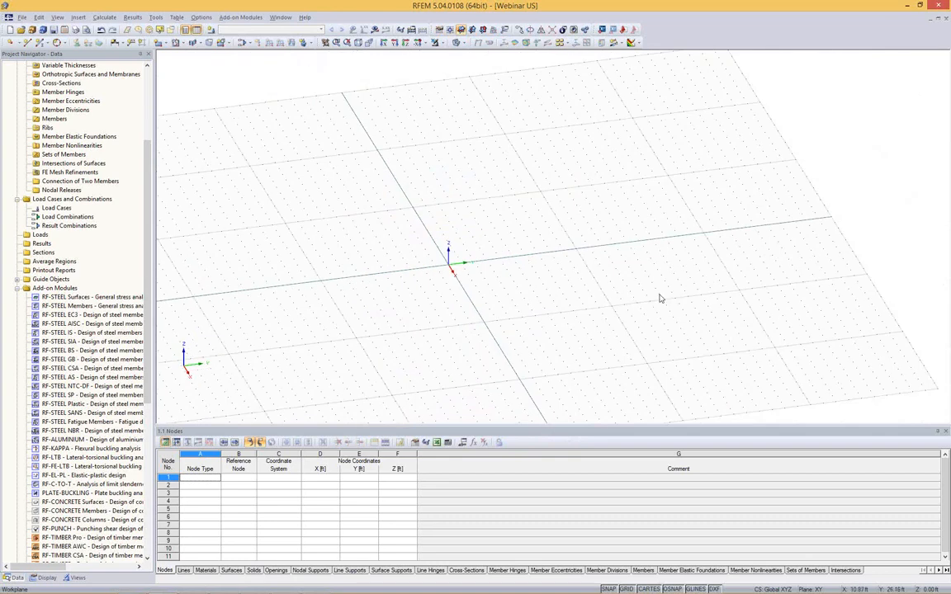
middle_click_drag(660, 299, 662, 276, "ctrl")
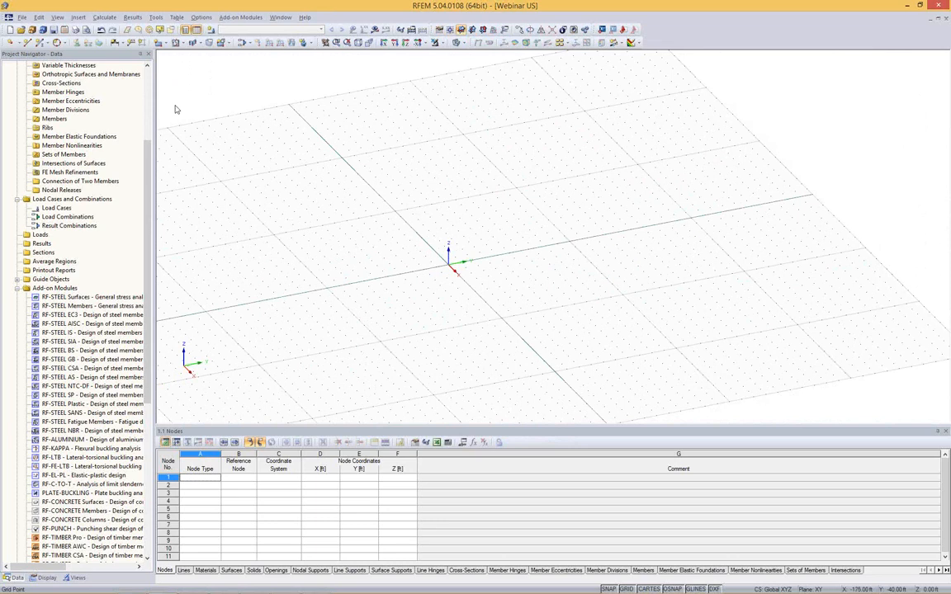
left_click(164, 45)
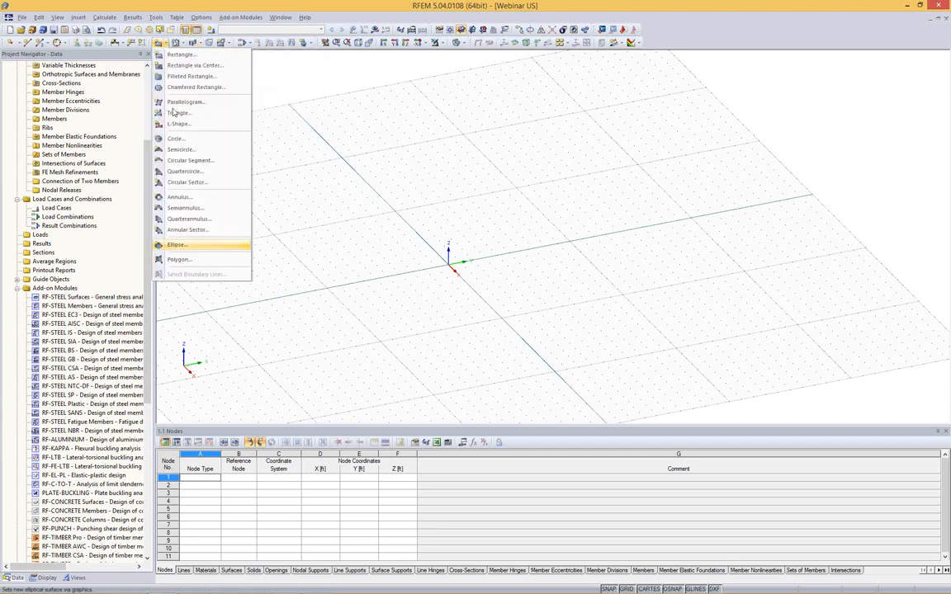
left_click(183, 54)
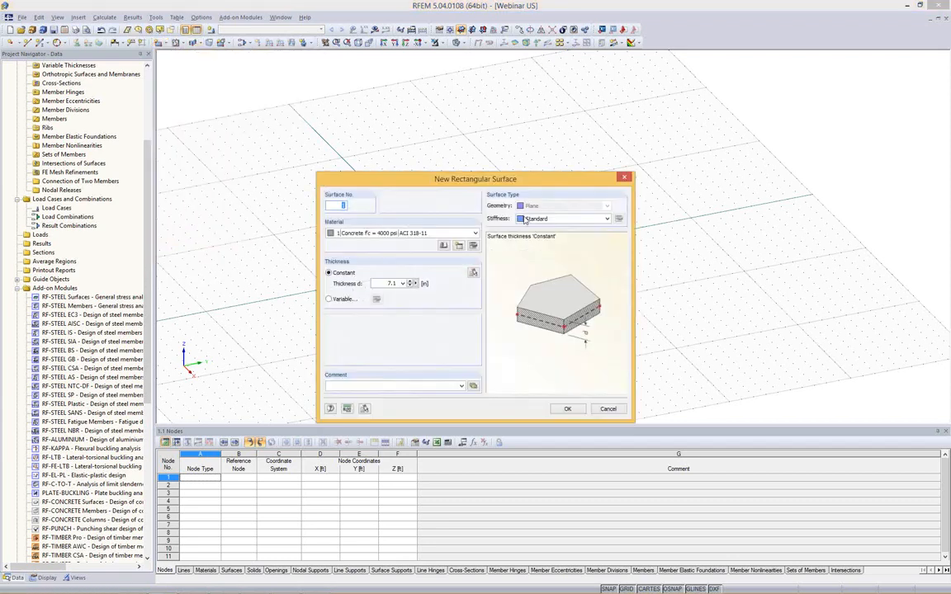
left_click(372, 284)
type("14")
Review the material library's filters, assign Concrete f'c = 4000 psi from ACI 318-11 to the new surface, and accept its settings.
left_click(442, 247)
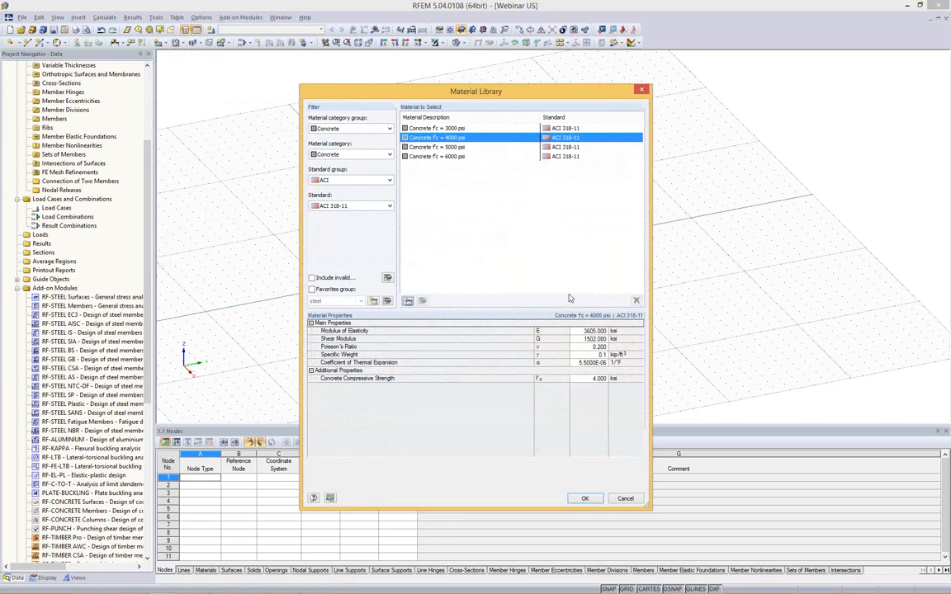
left_click(408, 301)
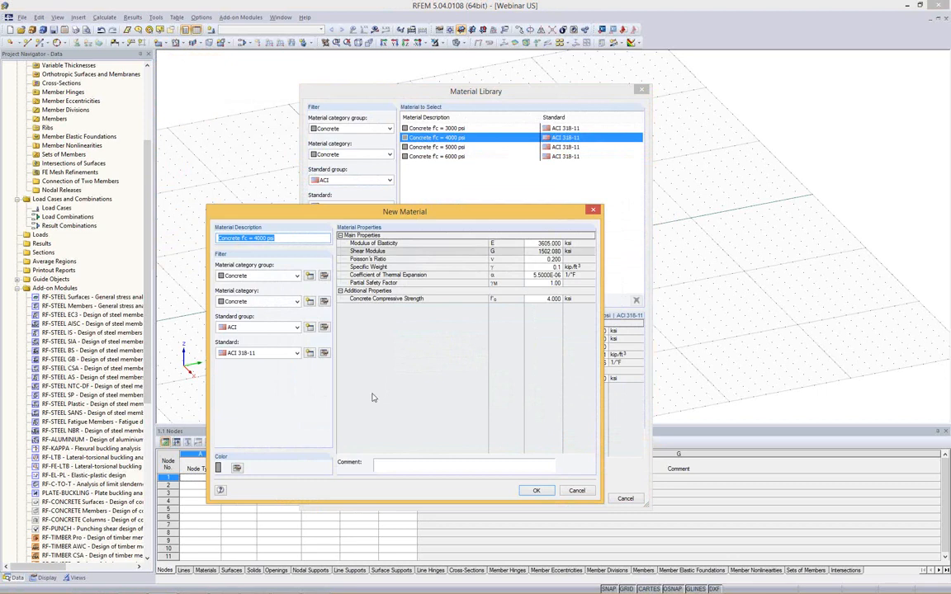
left_click(593, 212)
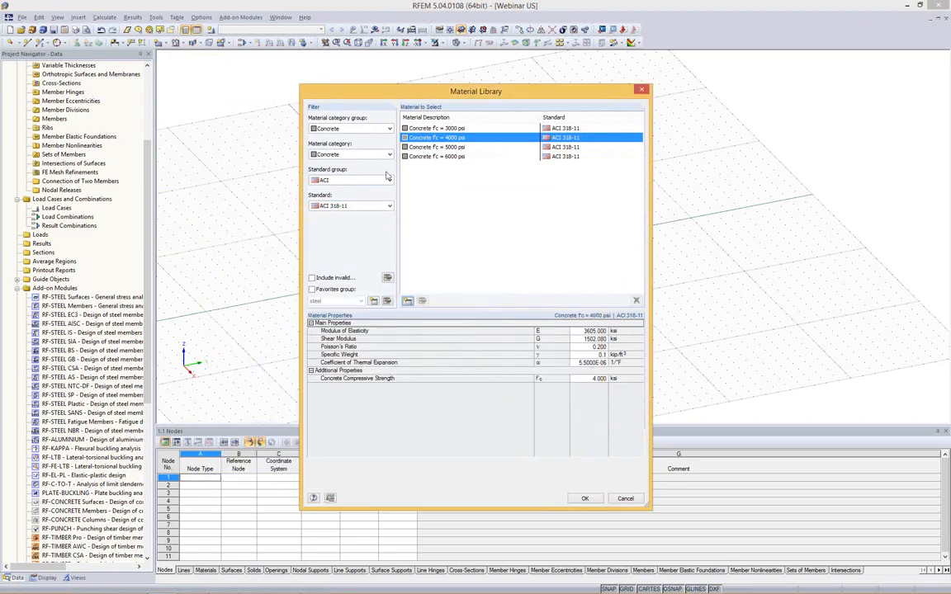
left_click(365, 129)
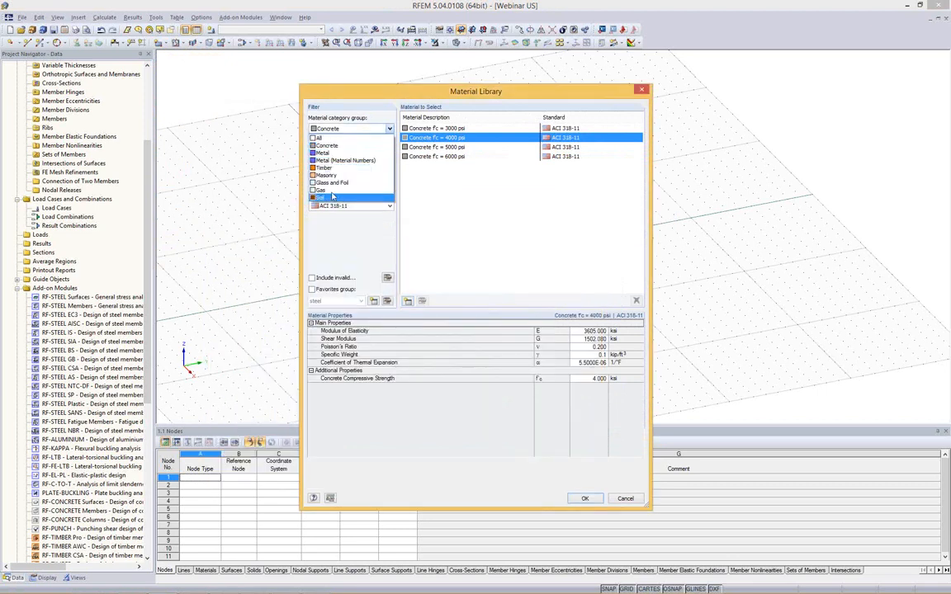
left_click(477, 199)
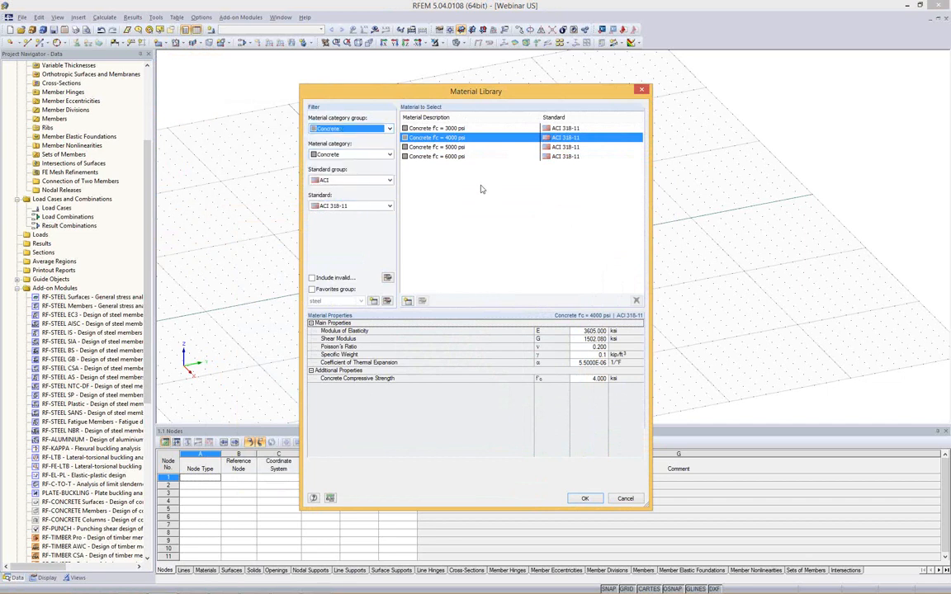
left_click(390, 181)
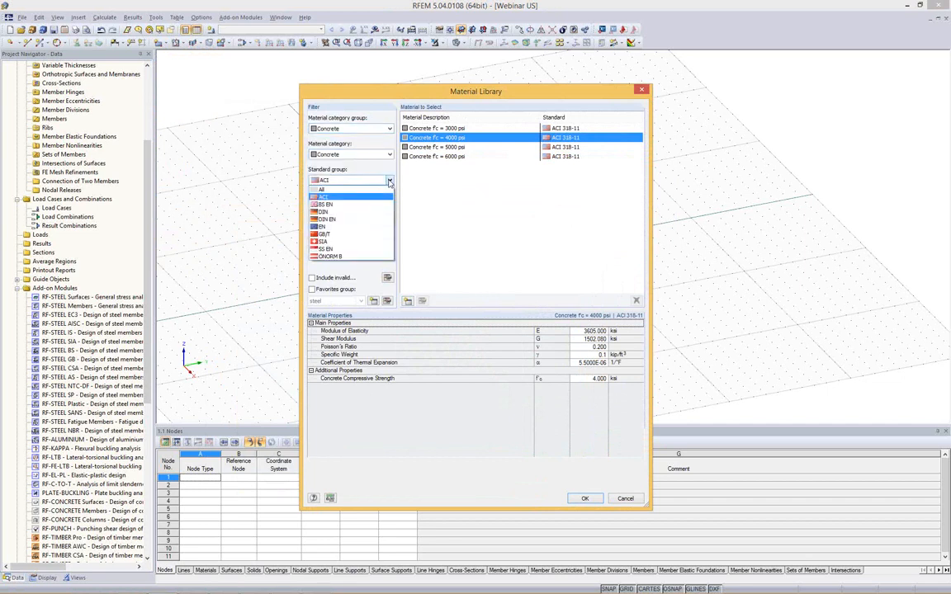
left_click(390, 181)
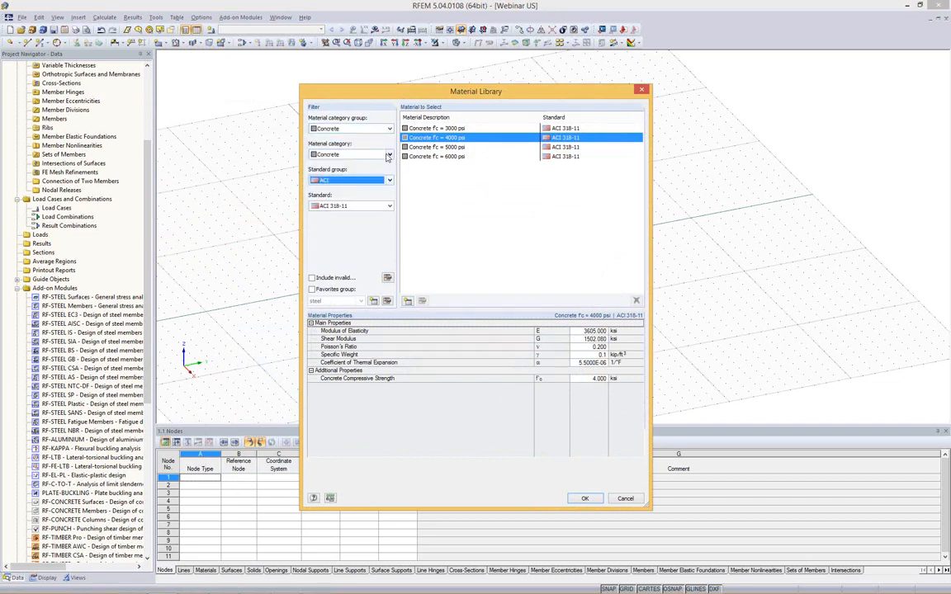
left_click(389, 206)
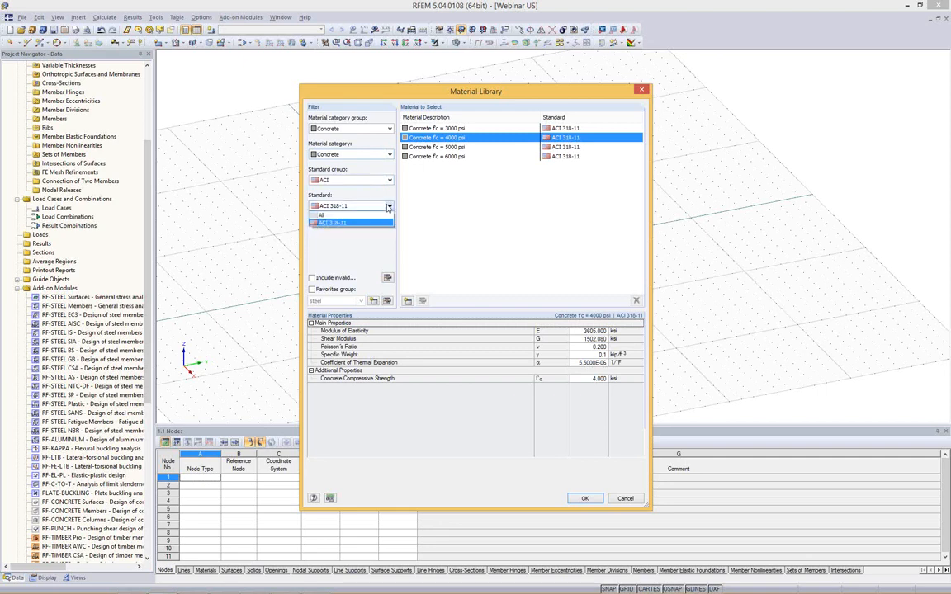
left_click(389, 207)
left_click(377, 180)
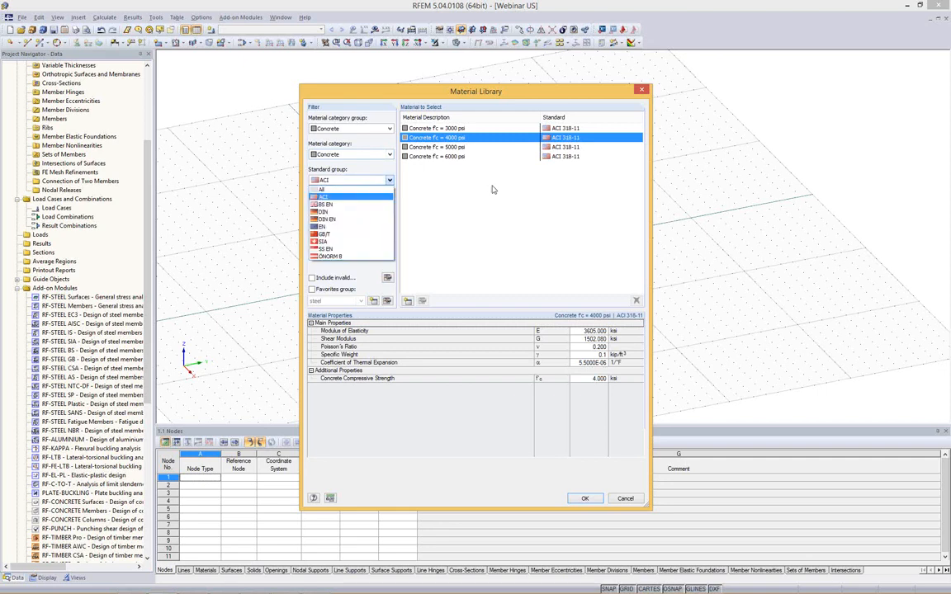
left_click(511, 249)
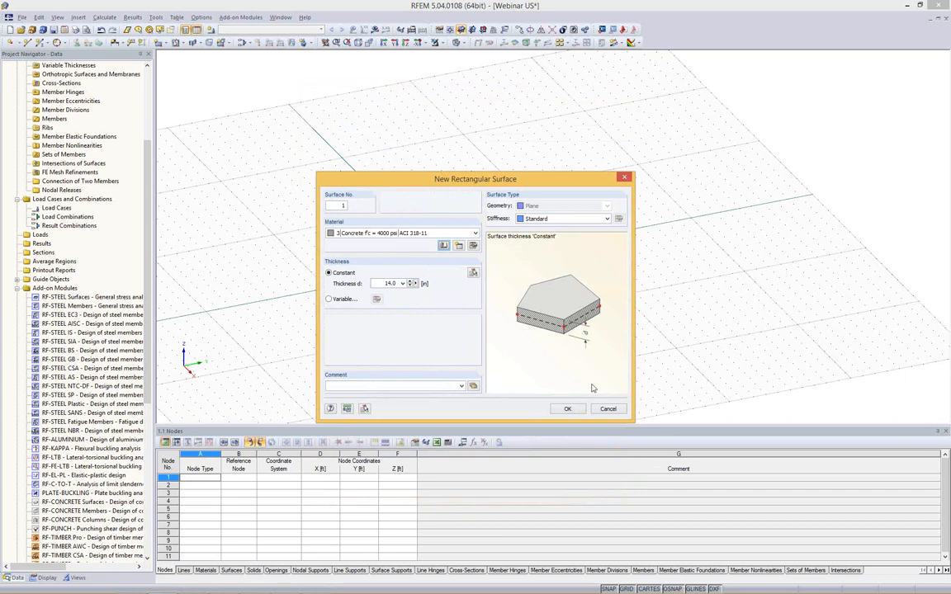
left_click(568, 409)
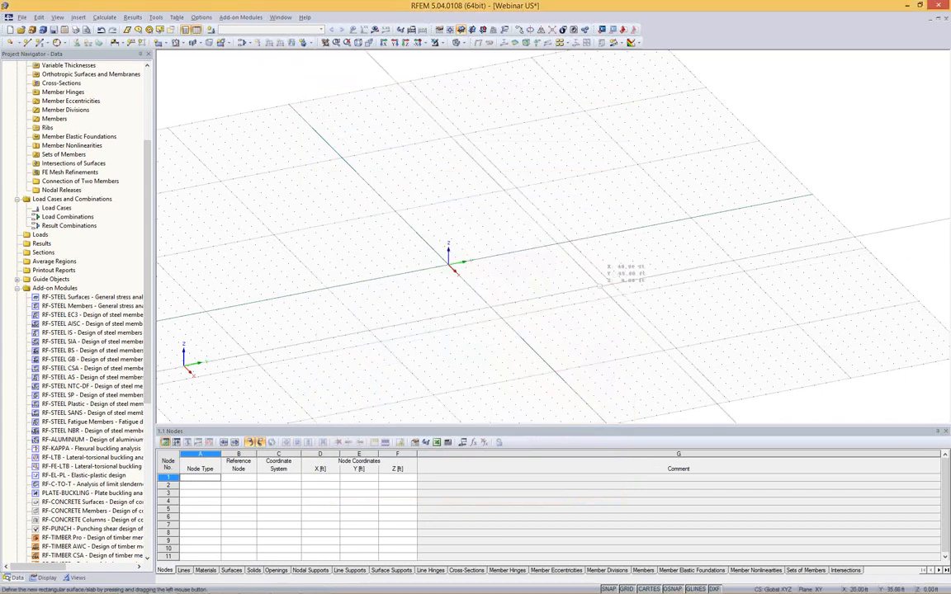
Draw a 20 ft by 20 ft square slab in the XY plane from the global origin to X = 20 ft, Y = 20 ft.
middle_click_drag(600, 285, 526, 289, "ctrl")
left_click(442, 269)
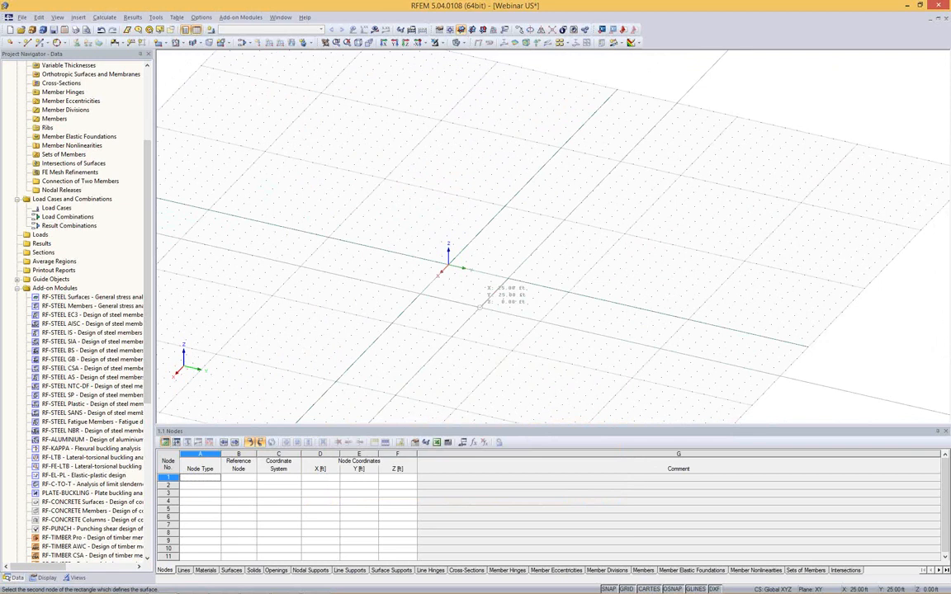
left_click(472, 298)
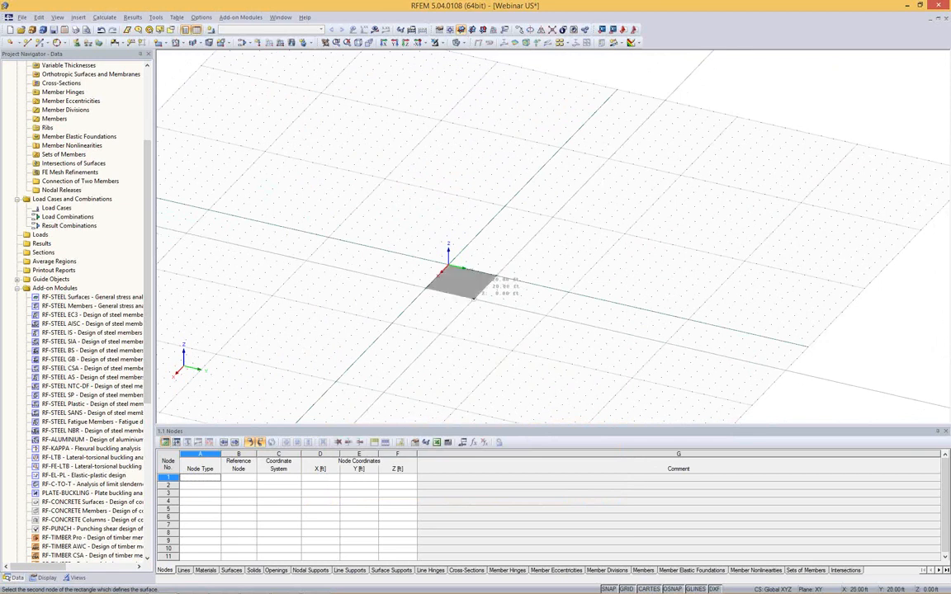
scroll(486, 283, "up", 2)
scroll(486, 283, "down", 3)
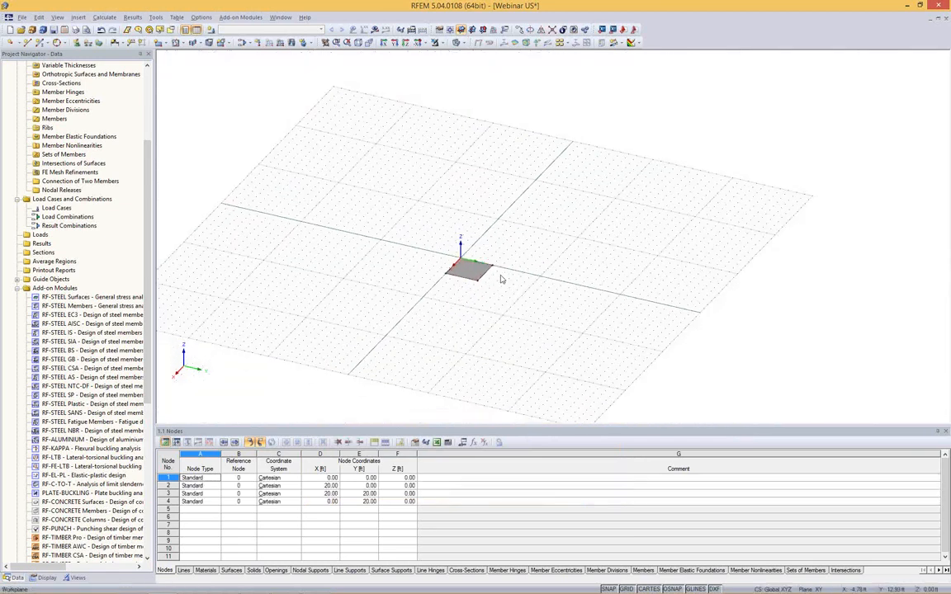
Copy the square slab twice at 20 ft spacing along X and twice at 20 ft spacing along Y to form an L shape.
scroll(488, 279, "up", 2)
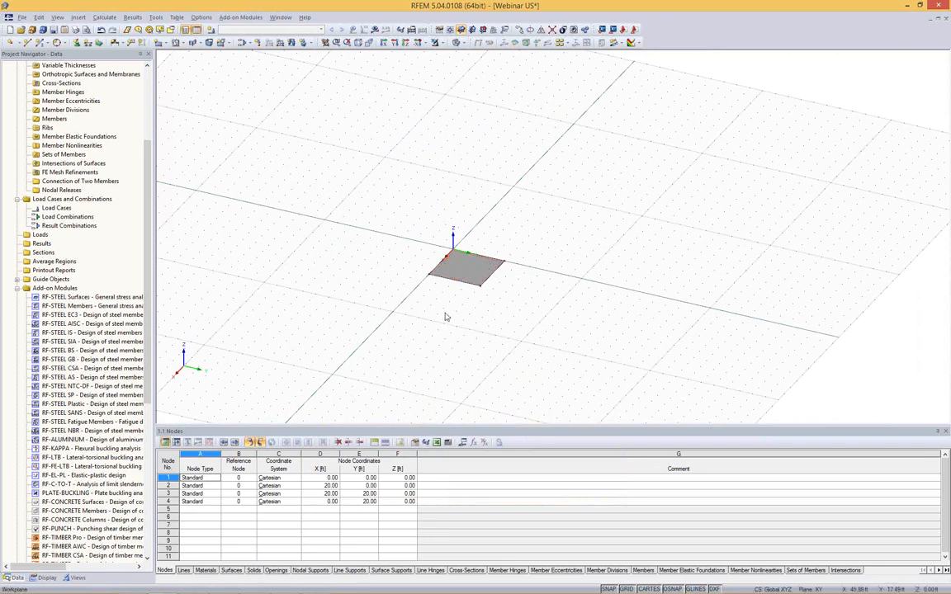
left_click(442, 267)
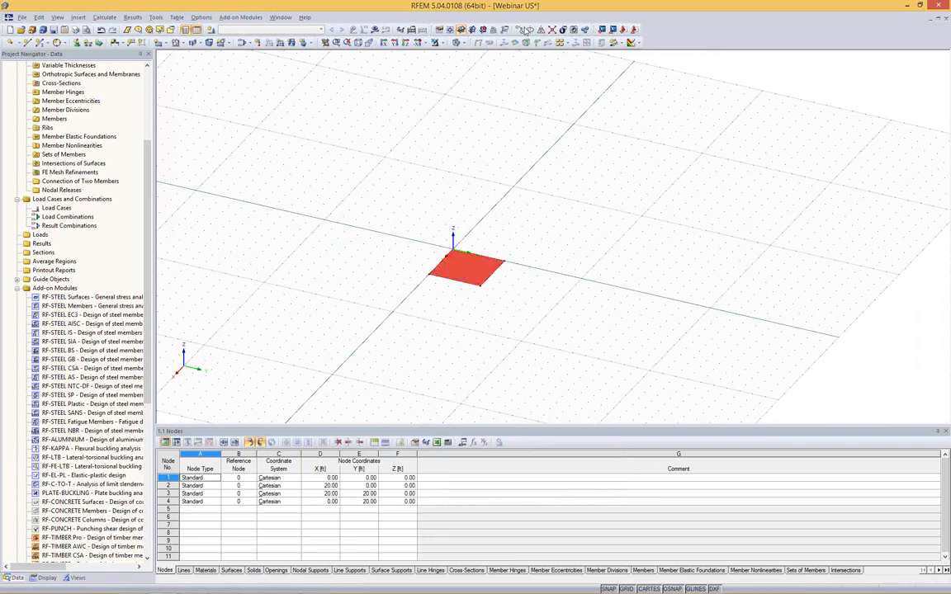
left_click(519, 29)
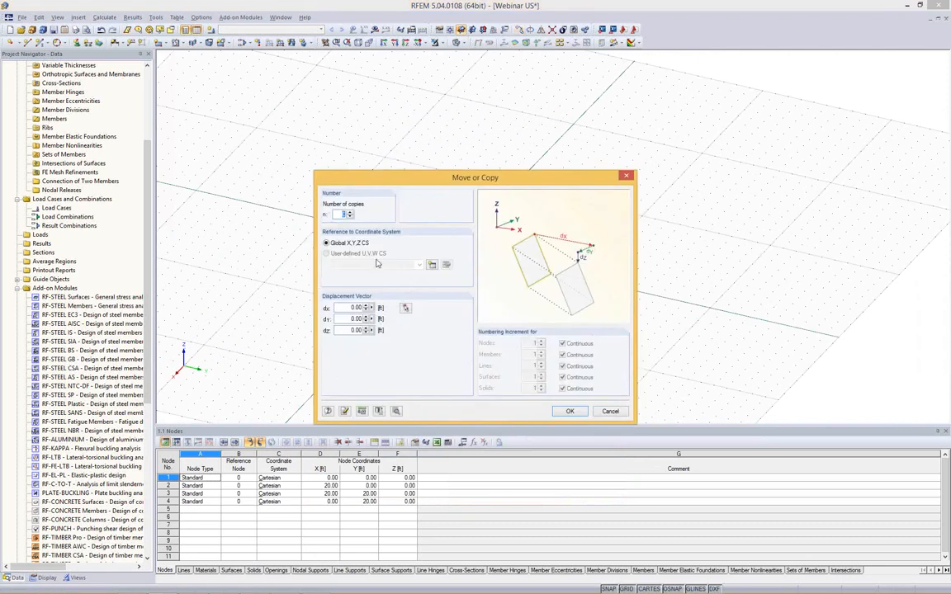
type("2")
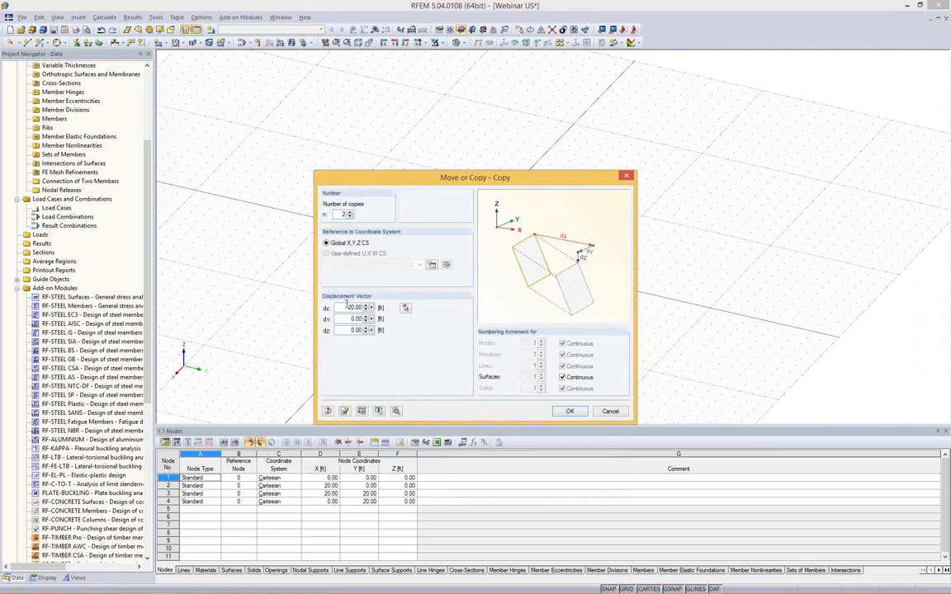
key("Return")
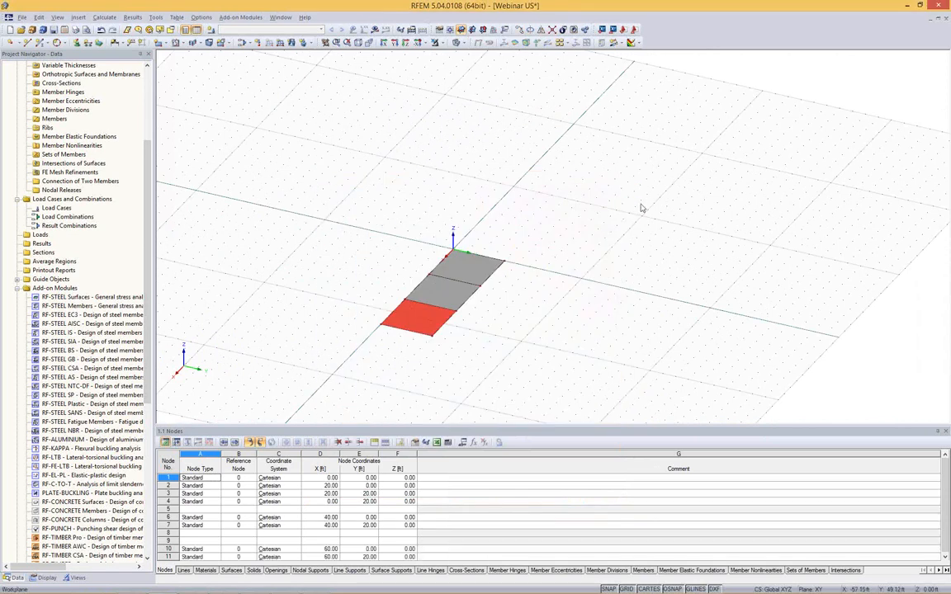
left_click(519, 29)
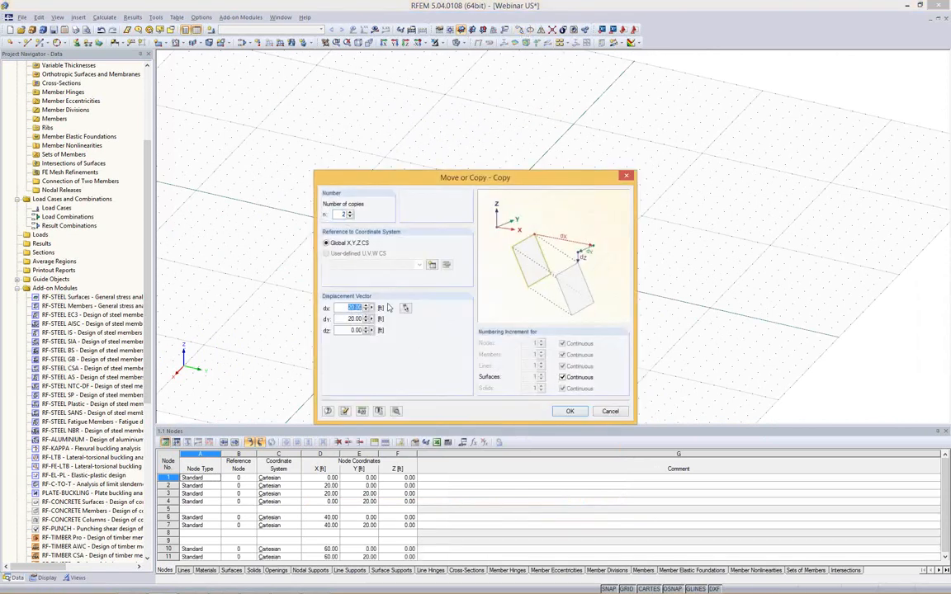
key("Return")
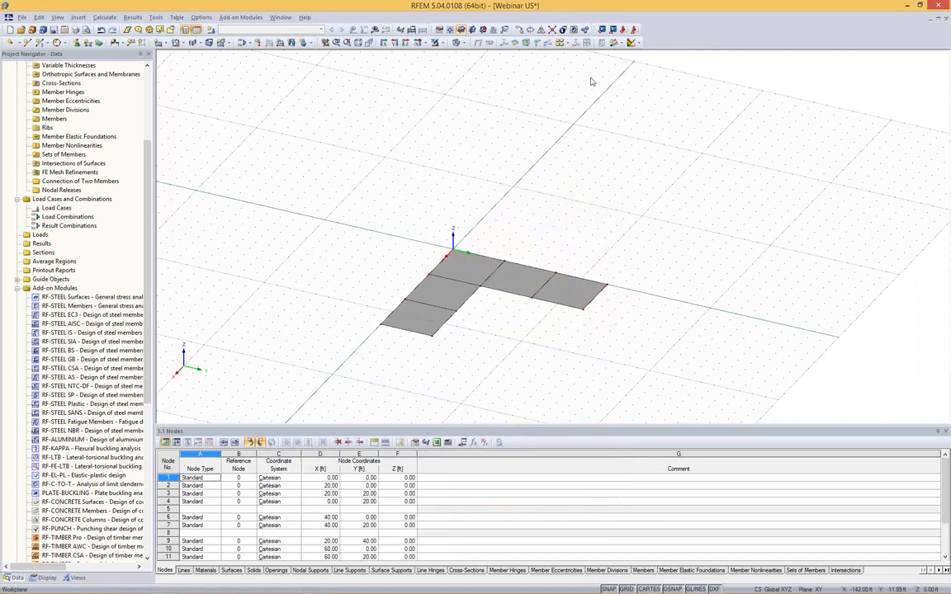
Create a round corner of 20 ft radius between the L-shaped slab's two inner edges, cutting the lines and deleting the corner.
scroll(466, 277, "up", 2)
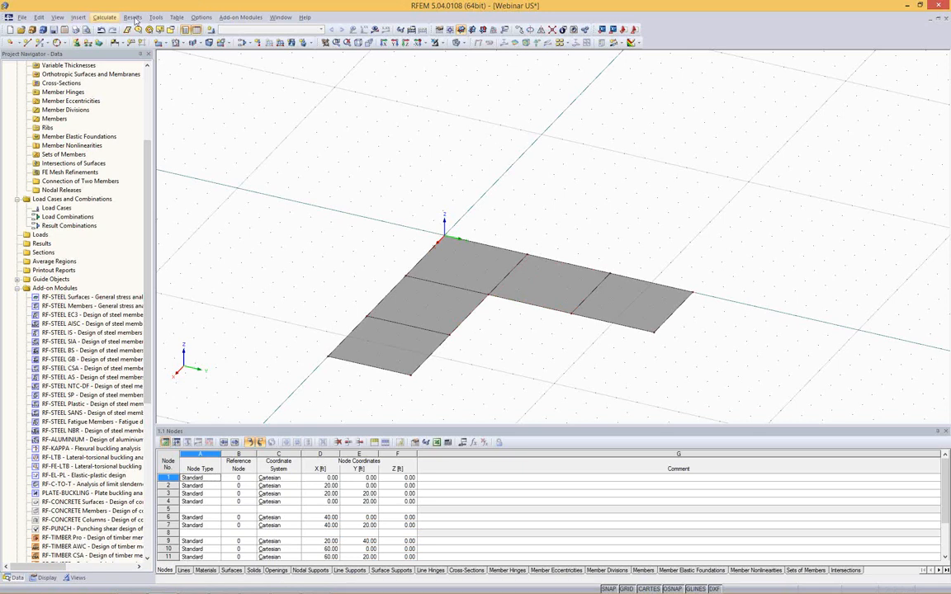
left_click(155, 17)
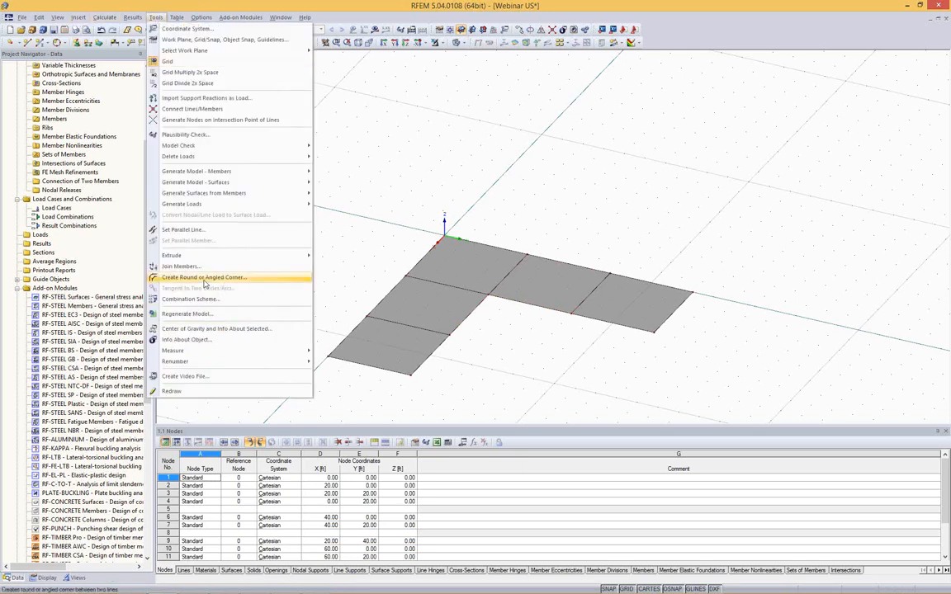
left_click(221, 281)
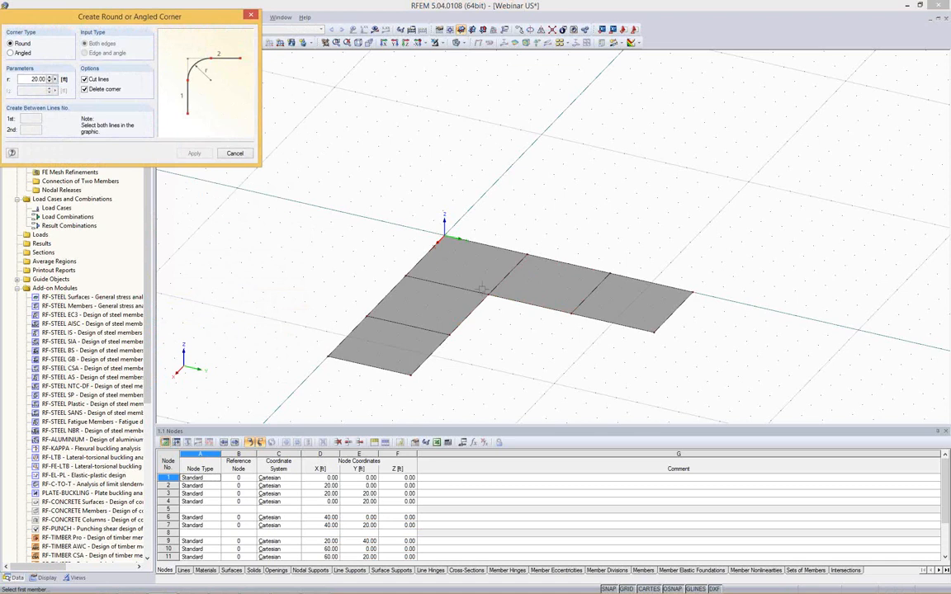
left_click(505, 302)
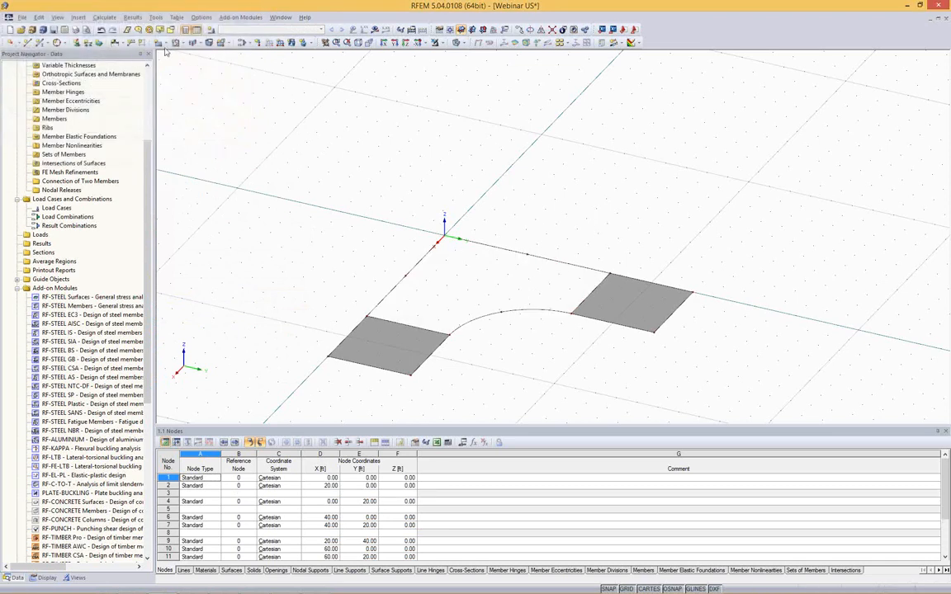
Create a 14 in thick plane surface of Concrete f'c = 4000 psi bounded by the open corner's outer lines, the arc and the adjoining slab edges.
left_click(165, 43)
left_click(204, 277)
left_click_drag(436, 183, 156, 181)
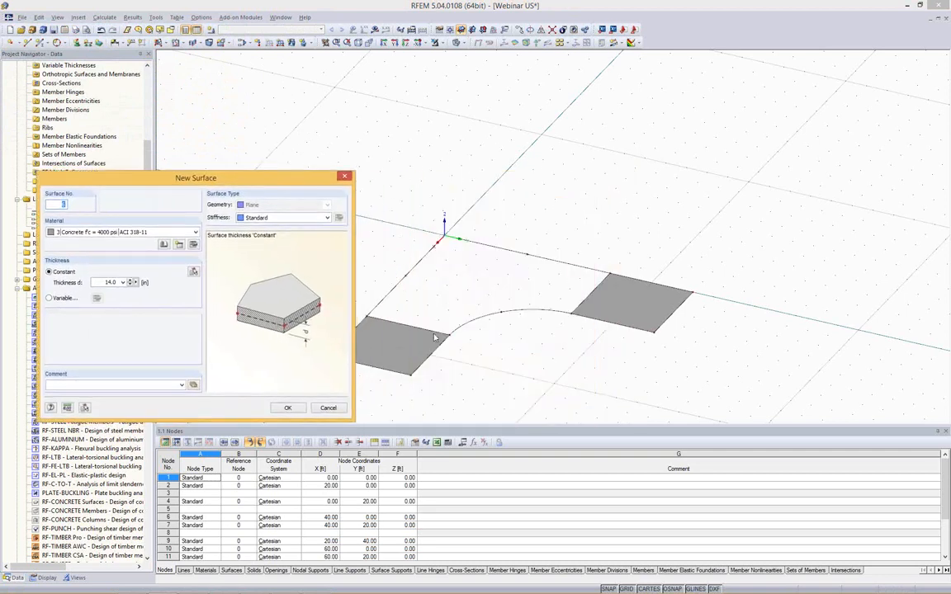
left_click(287, 408)
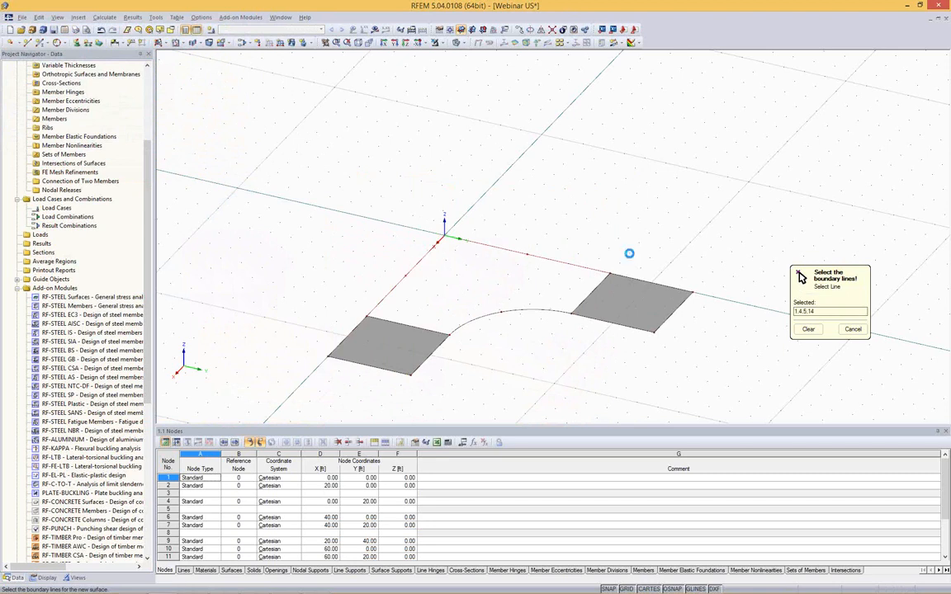
left_click(544, 310)
scroll(440, 270, "up", 3)
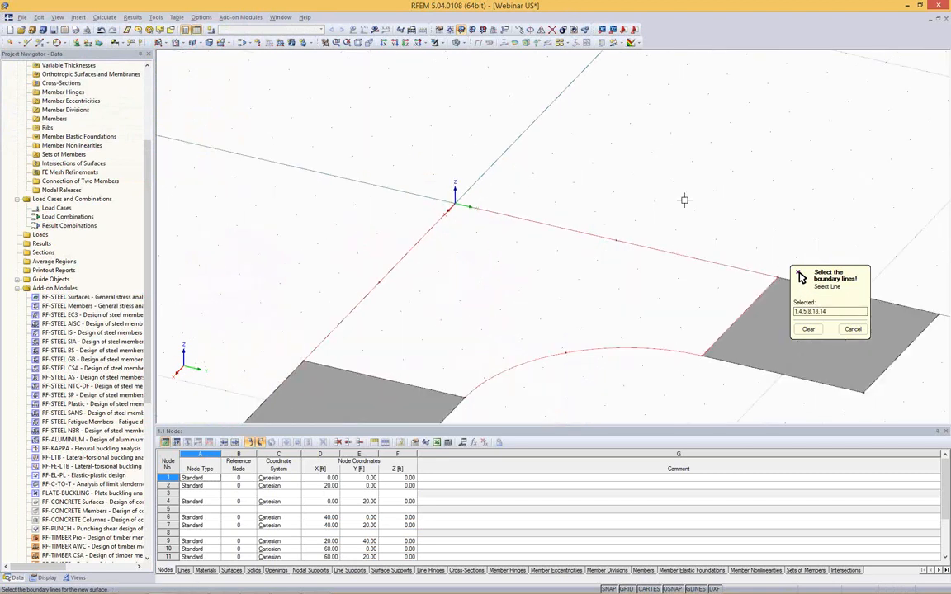
left_click(446, 385)
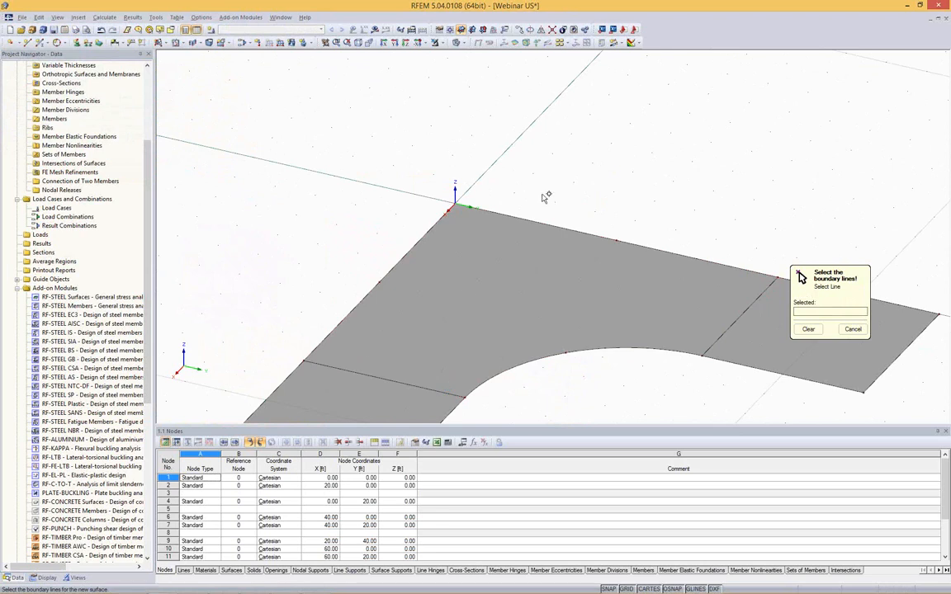
scroll(543, 197, "down", 3)
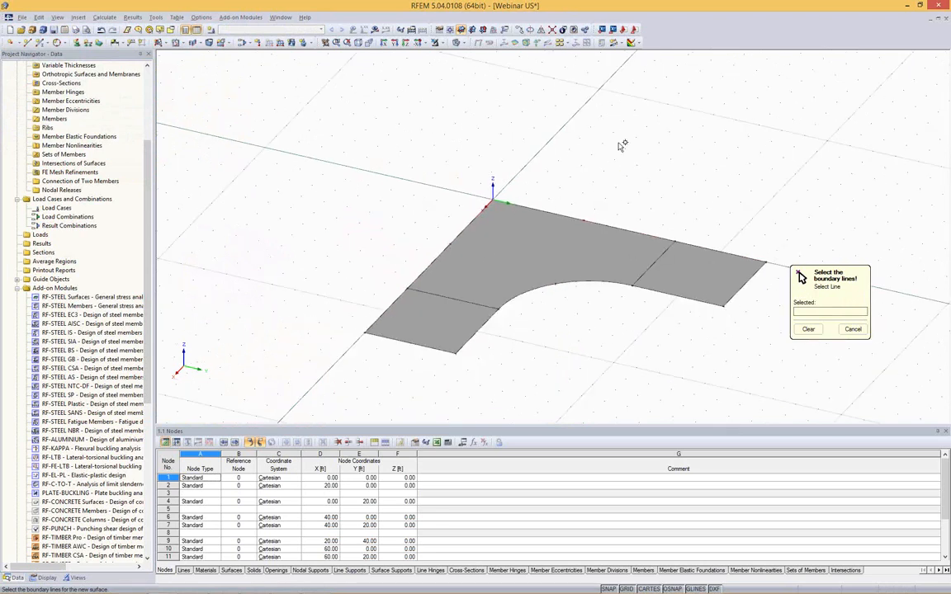
scroll(622, 146, "down", 2)
key("Escape")
Set the YZ plane as the current work plane.
middle_click_drag(707, 152, 649, 159, "ctrl")
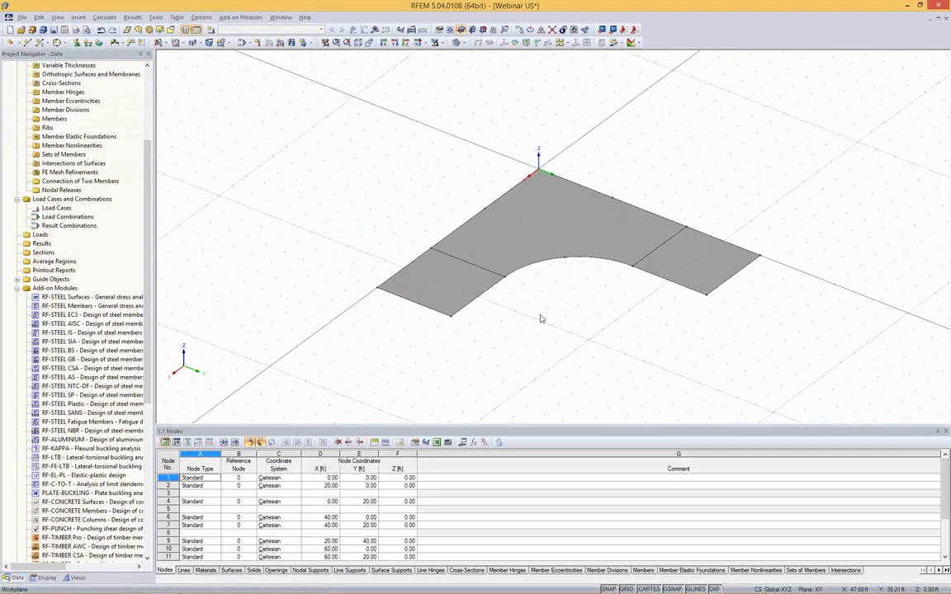
mouse_move(542, 319)
middle_mouse_down("ctrl")
mouse_move(501, 283)
mouse_move(475, 232)
mouse_move(480, 203)
mouse_move(498, 241)
mouse_move(557, 270)
mouse_move(591, 318)
mouse_move(539, 265)
mouse_move(520, 226)
mouse_move(523, 276)
mouse_move(541, 326)
middle_mouse_up("ctrl")
left_click(471, 30)
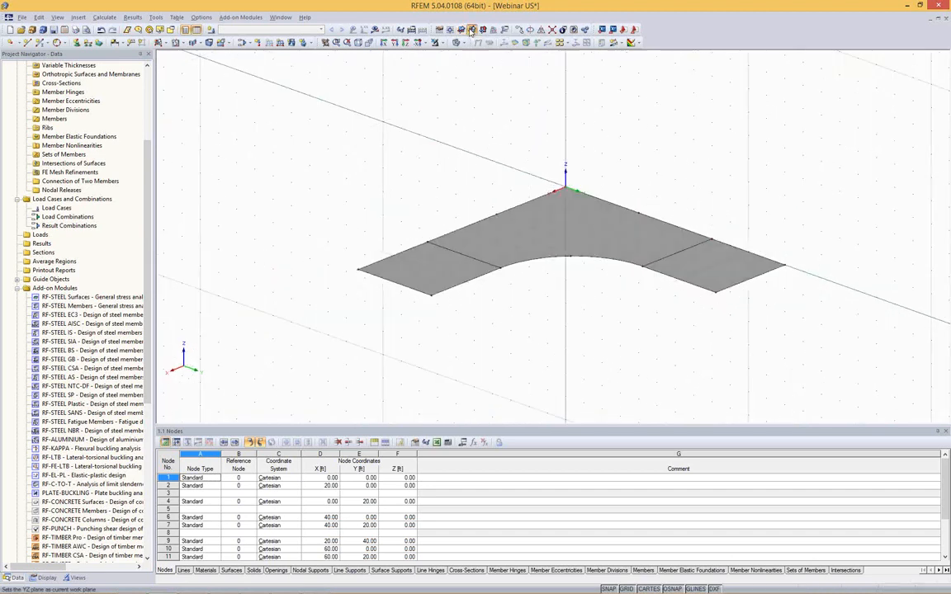
middle_click_drag(592, 156, 768, 181, "ctrl")
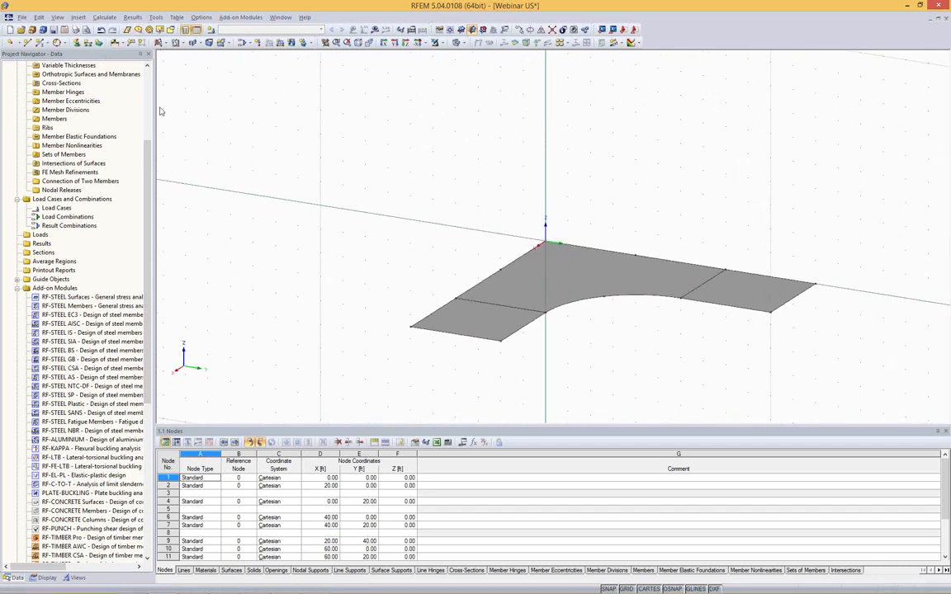
Draw a rectangular Concrete f'c = 4000 psi wall from the global origin to Y = 20 ft, Z = 10 ft.
left_click(162, 42)
left_click(175, 65)
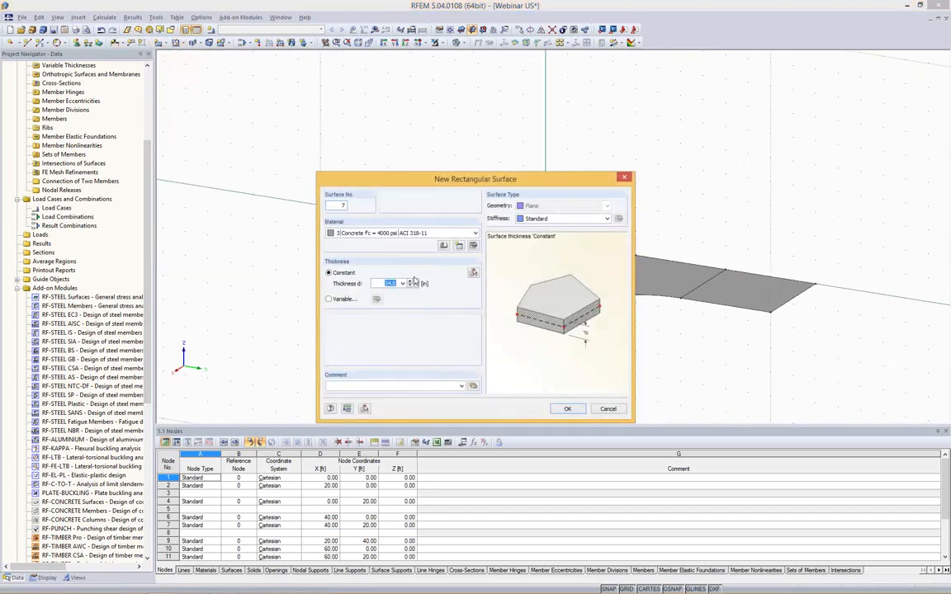
left_click(555, 411)
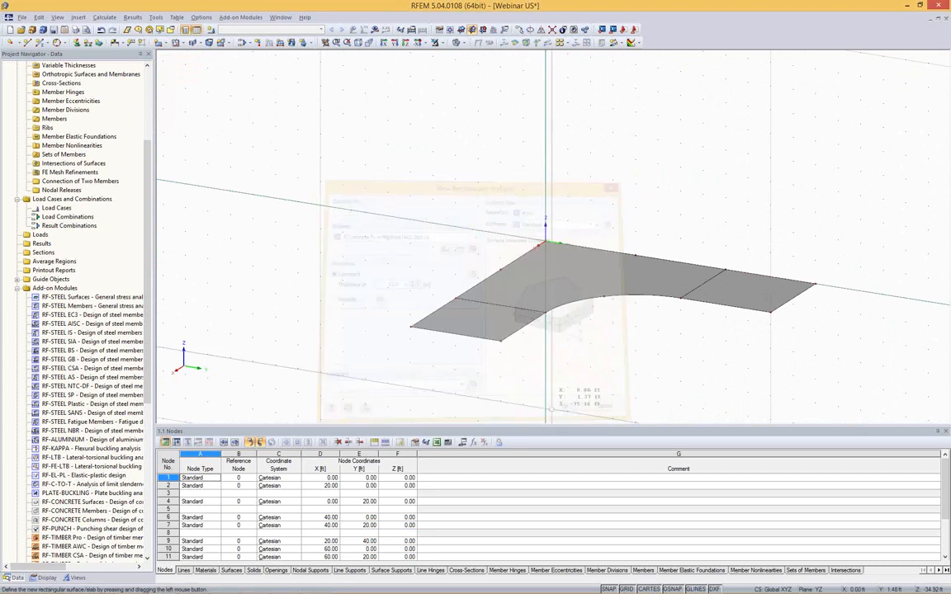
left_click(545, 240)
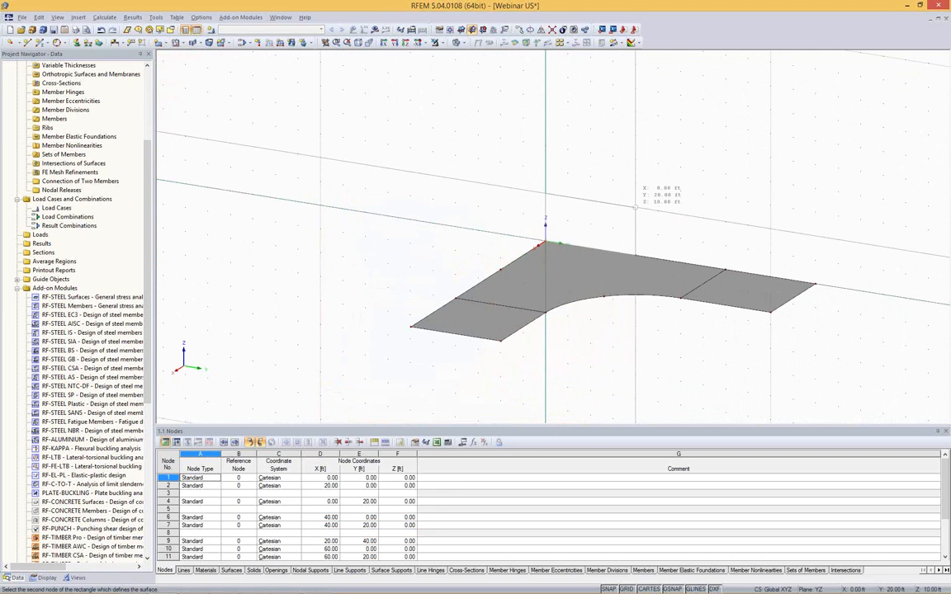
left_click(635, 208)
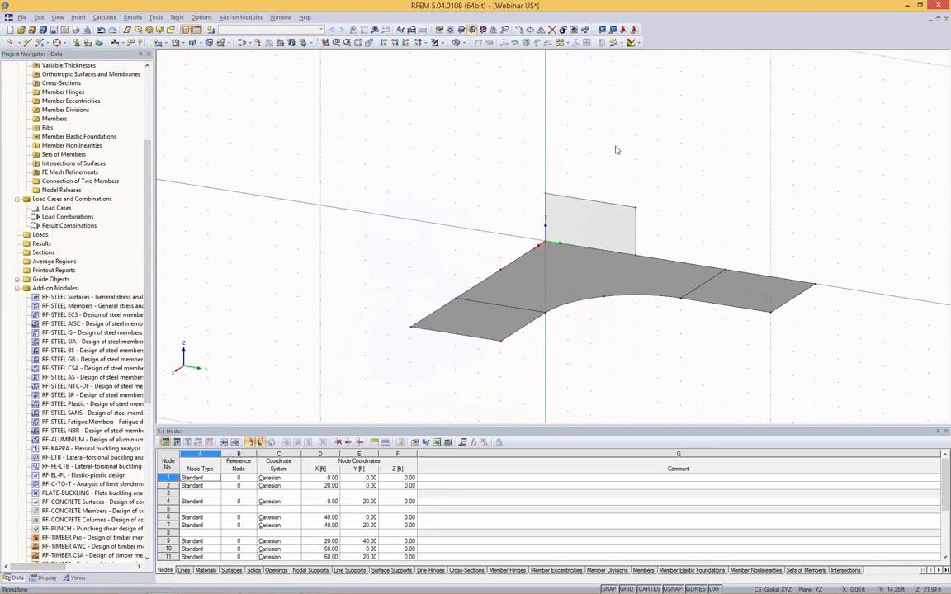
Copy the wall at the origin along X to the slab's free end at X = 60 ft.
mouse_move(599, 149)
middle_mouse_down("ctrl")
mouse_move(516, 156)
mouse_move(598, 155)
middle_mouse_up("ctrl")
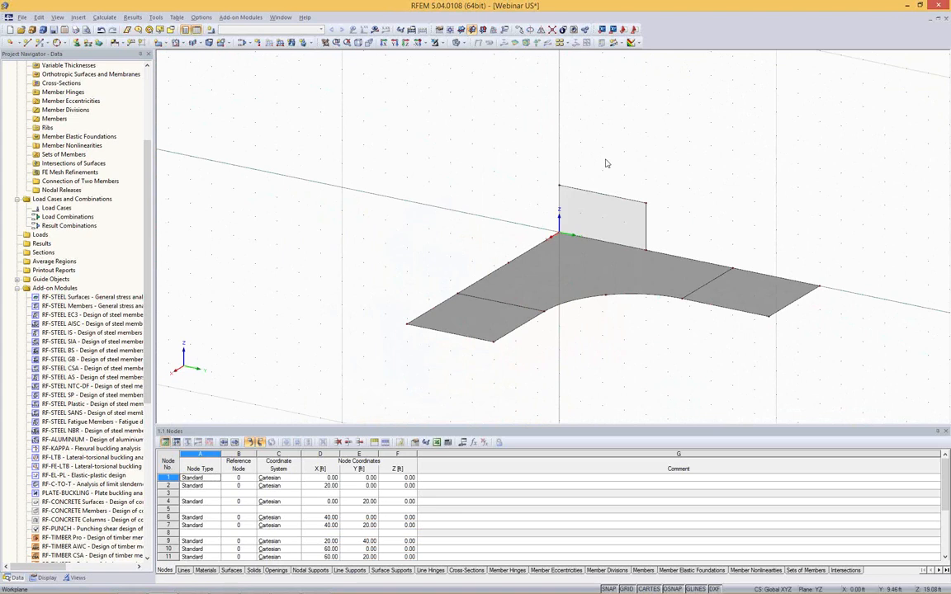
left_click(620, 216)
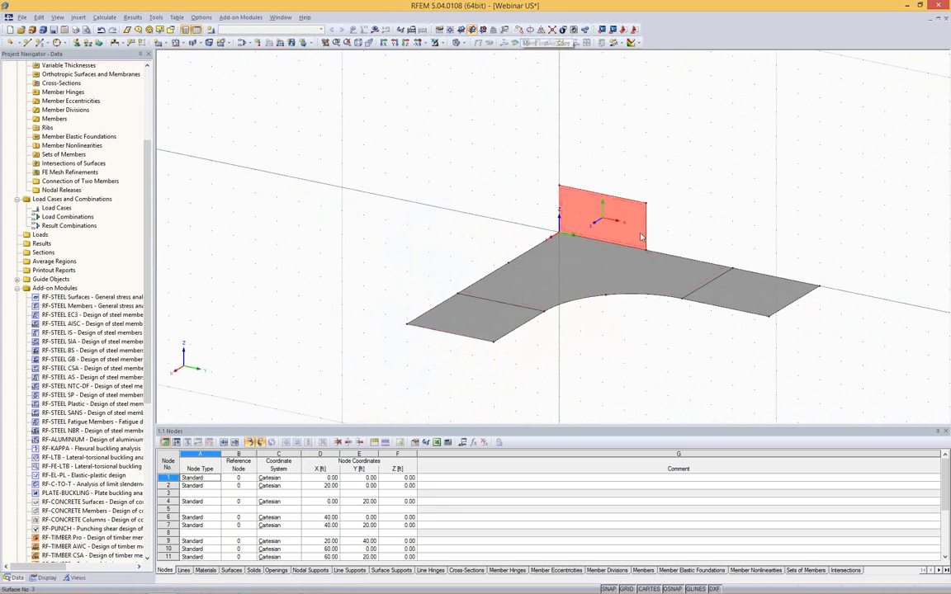
left_click_drag(641, 238, 494, 342)
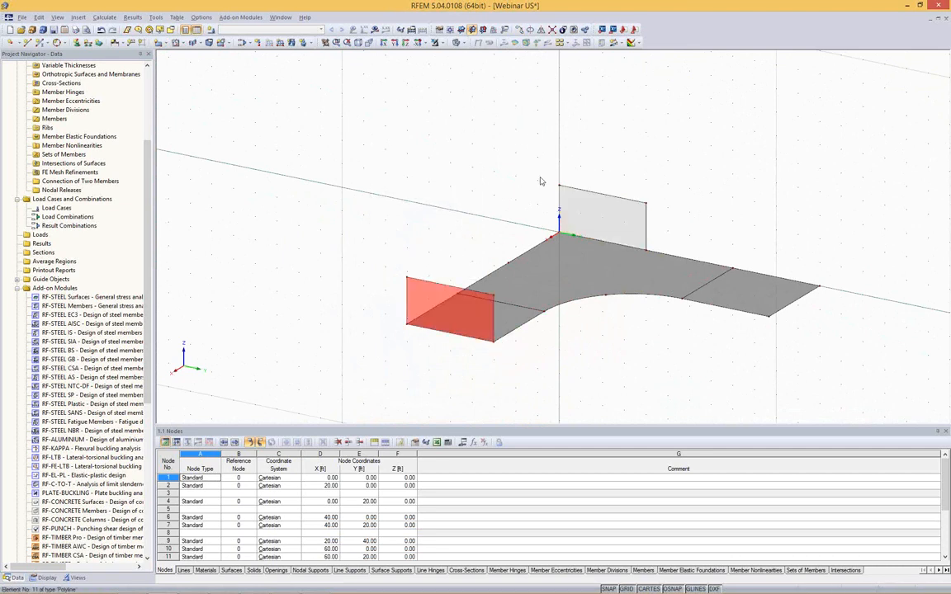
left_click(736, 138)
Set the XZ plane as the current work plane.
middle_click_drag(719, 181, 487, 116, "ctrl")
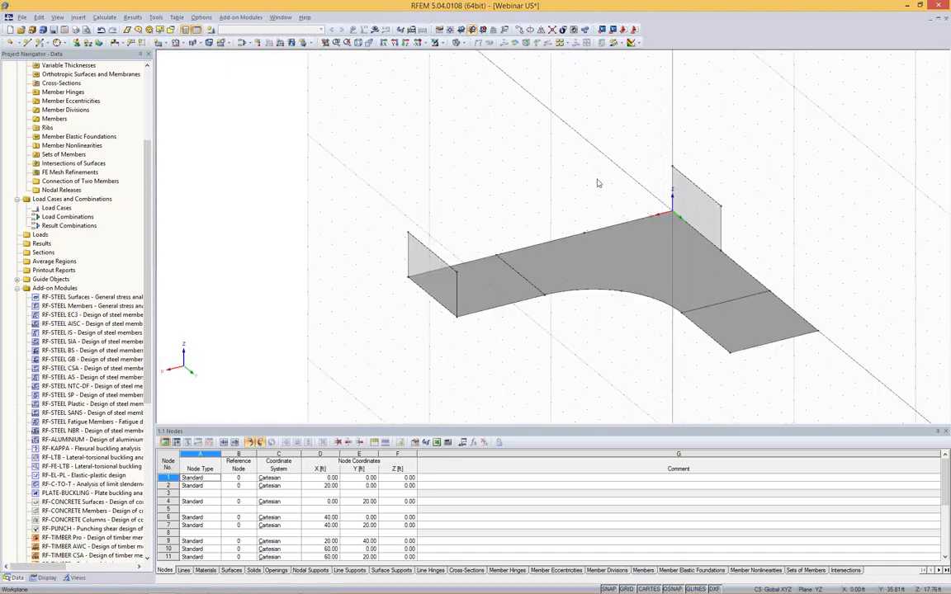
left_click(484, 30)
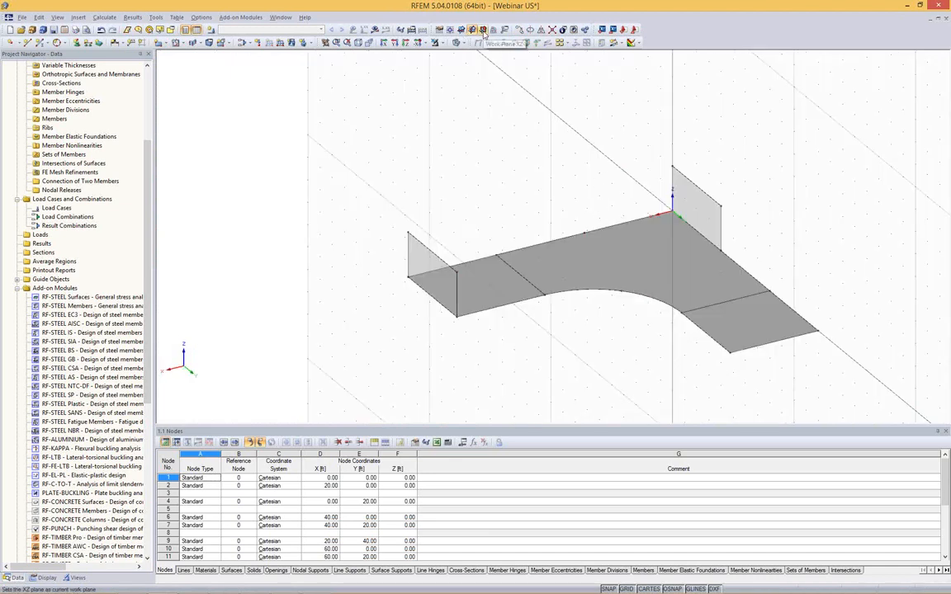
middle_click_drag(830, 301, 847, 257, "ctrl")
Draw a rectangular wall in the XZ plane from the global origin to X = 10 ft, Z = 10 ft.
left_click(145, 42)
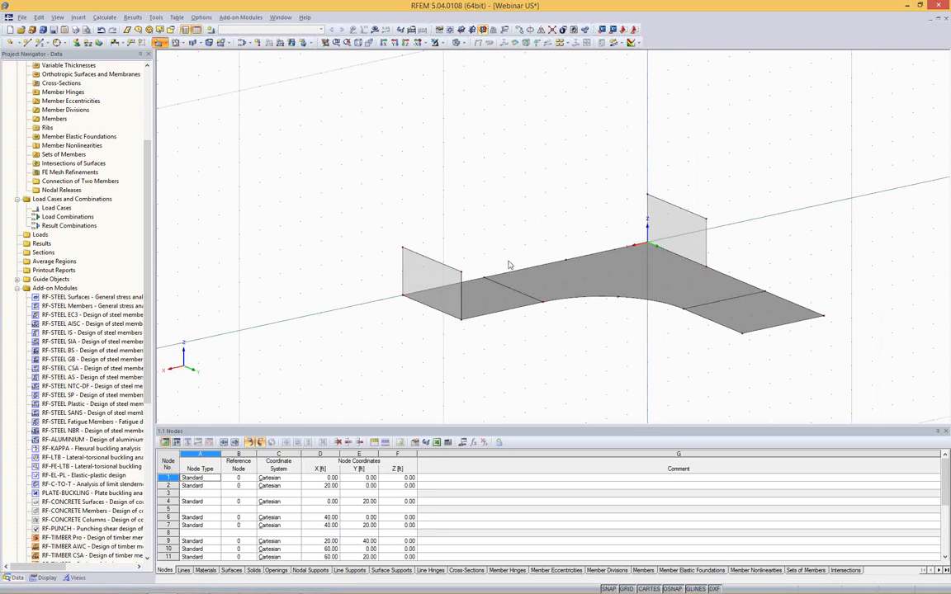
left_click(568, 410)
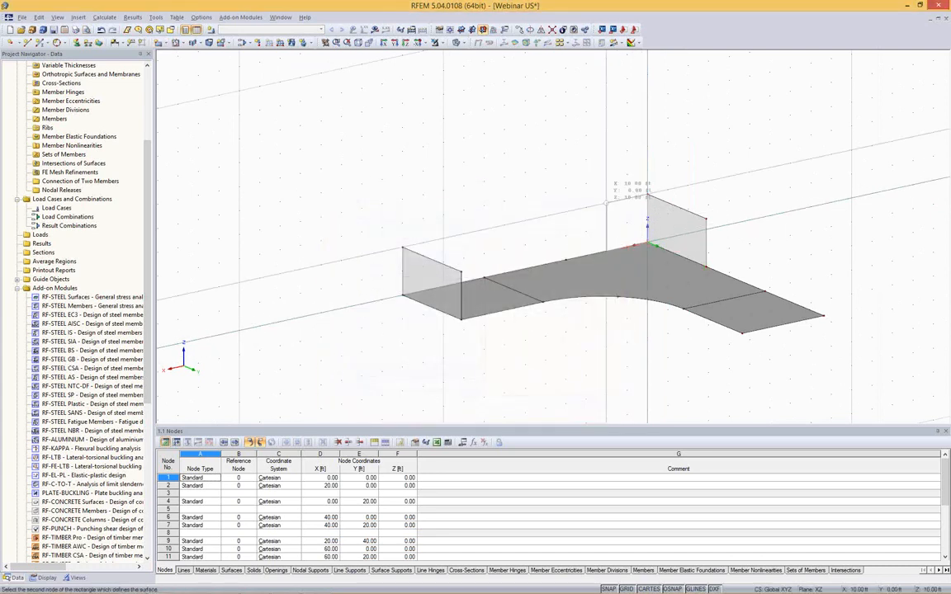
left_click(607, 201)
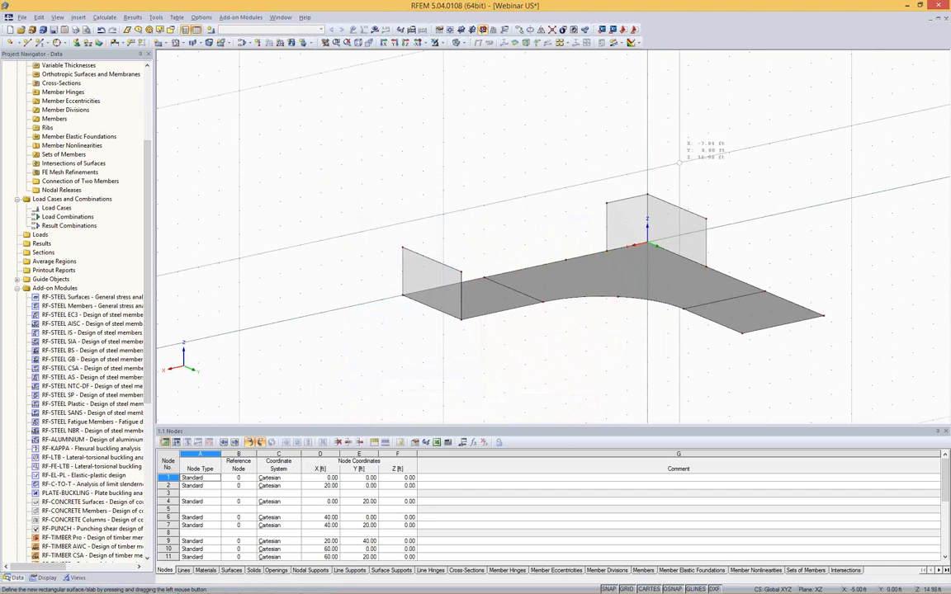
Draw a rectangular wall in the XZ plane from the slab's free end at X = 60 ft to X = 50 ft, Z = 10 ft.
left_click(403, 295)
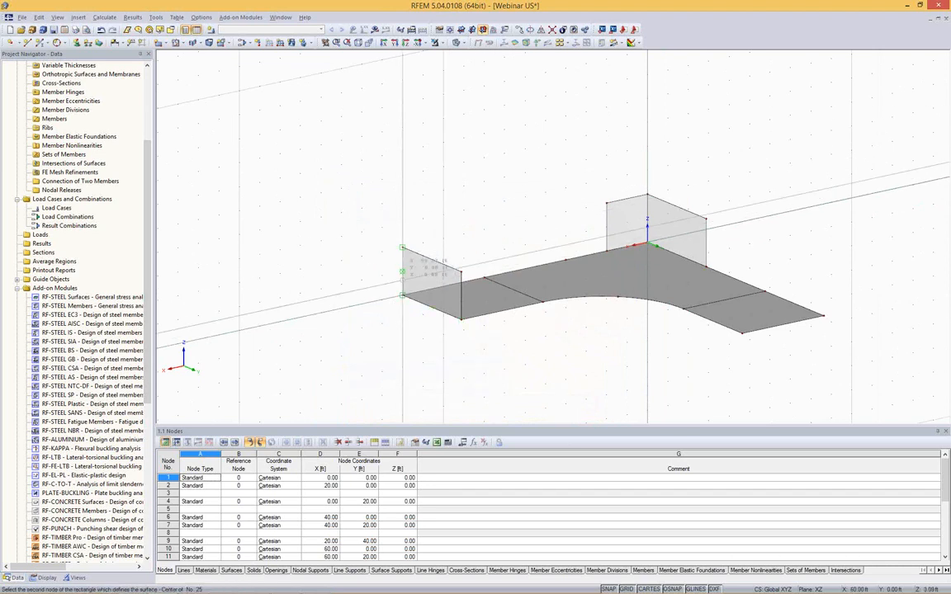
left_click(443, 239)
key("Escape")
middle_click_drag(533, 143, 375, 188, "ctrl")
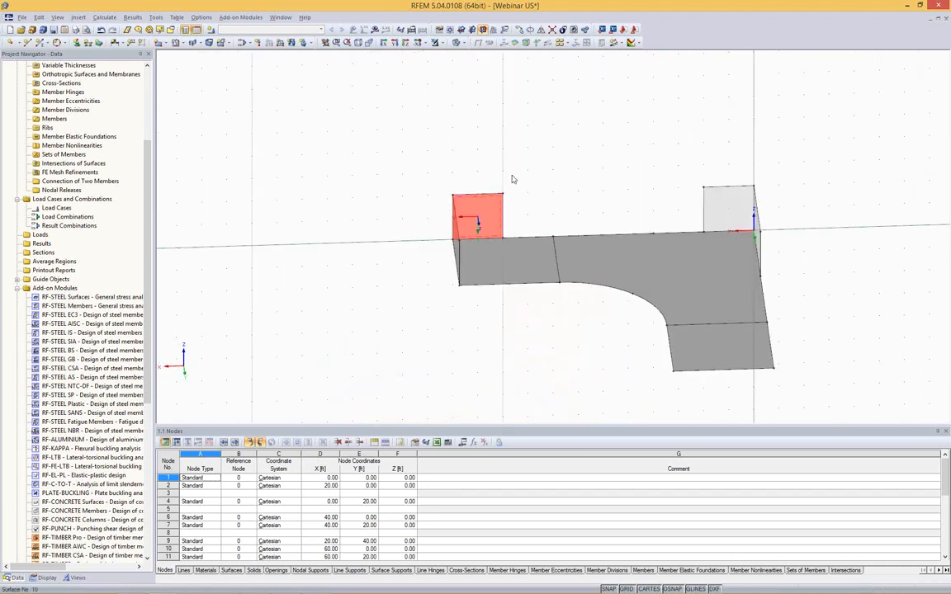
Copy the new XZ-plane wall at the free end to the opposite slab edge at Y = 20 ft.
middle_click_drag(516, 152, 626, 145, "ctrl")
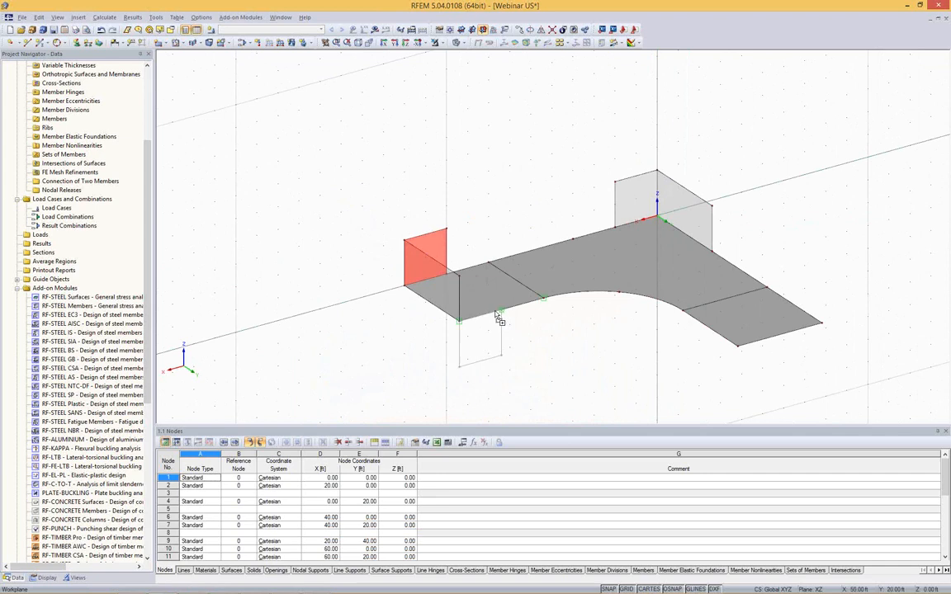
left_click_drag(496, 312, 503, 154, "ctrl")
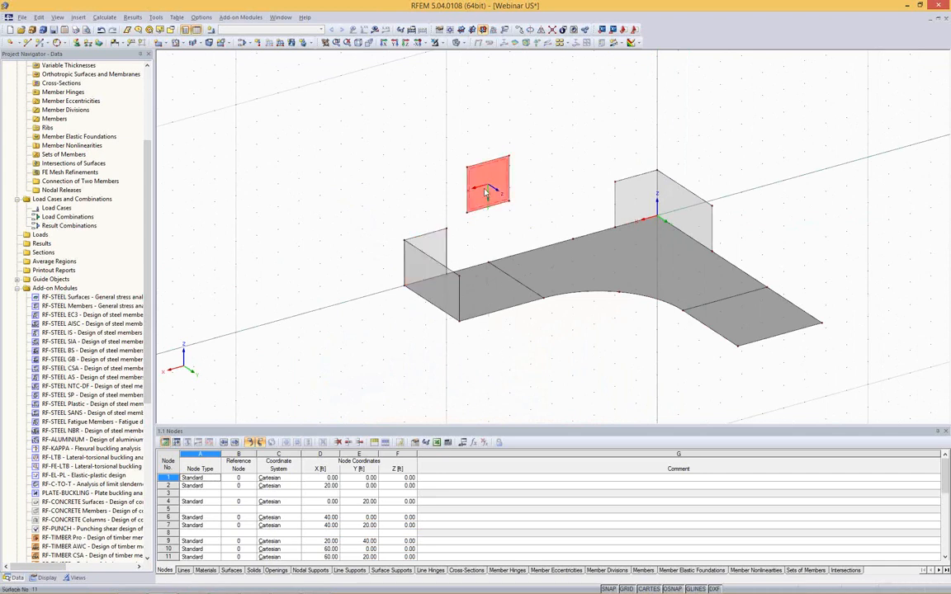
key("ctrl+z")
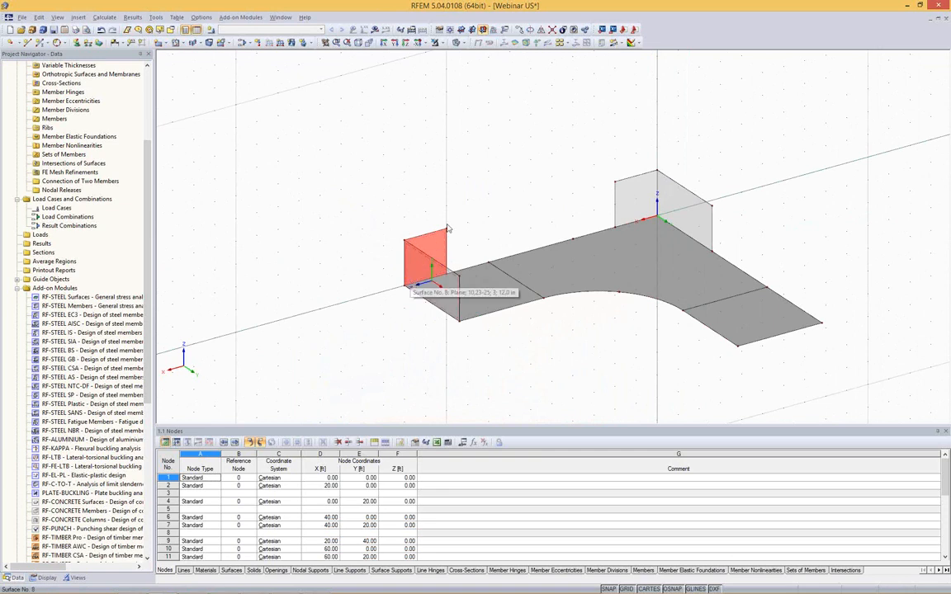
middle_click_drag(510, 212, 437, 202, "ctrl")
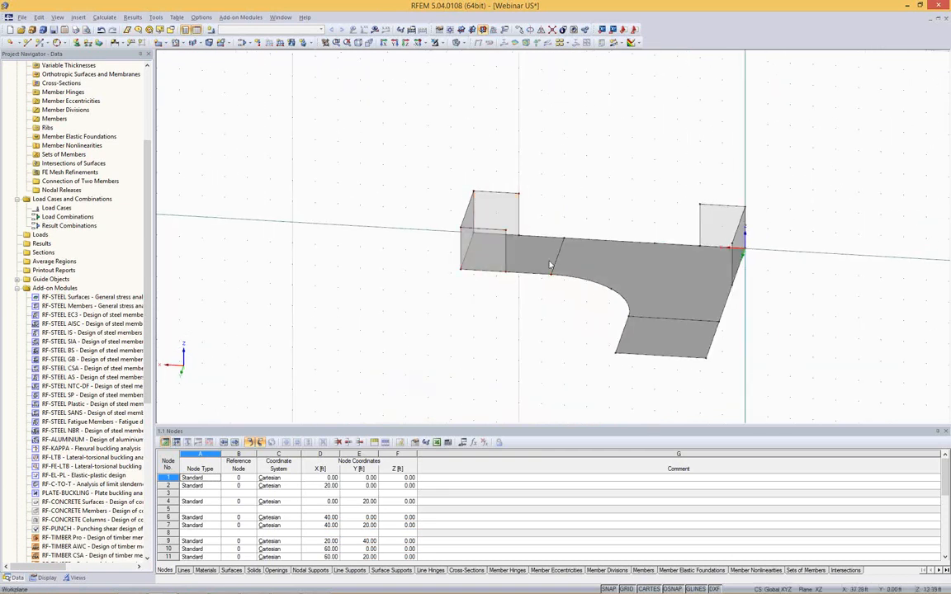
middle_click_drag(603, 204, 680, 237, "ctrl")
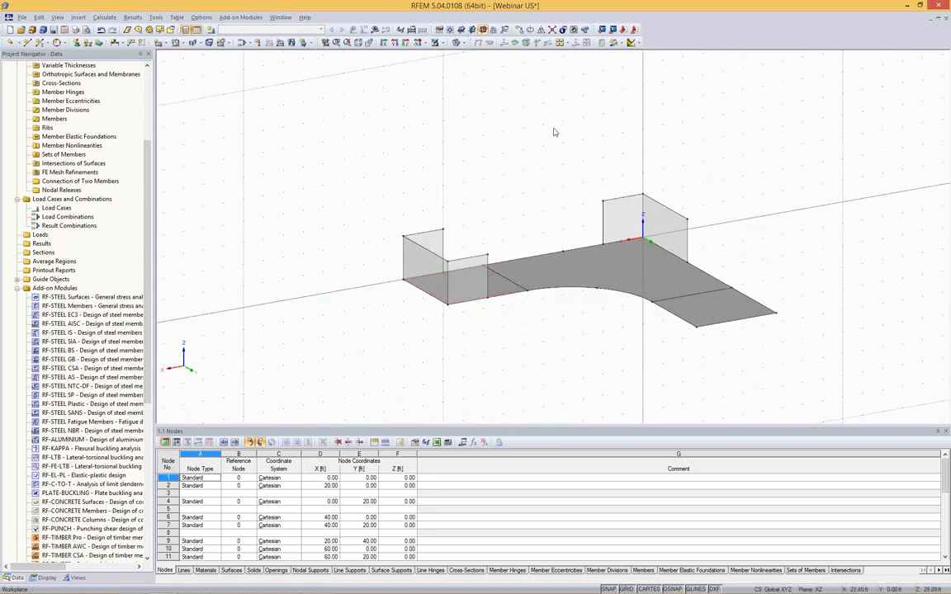
Connect the intersecting lines of the slab and walls across the whole model.
left_click(552, 29)
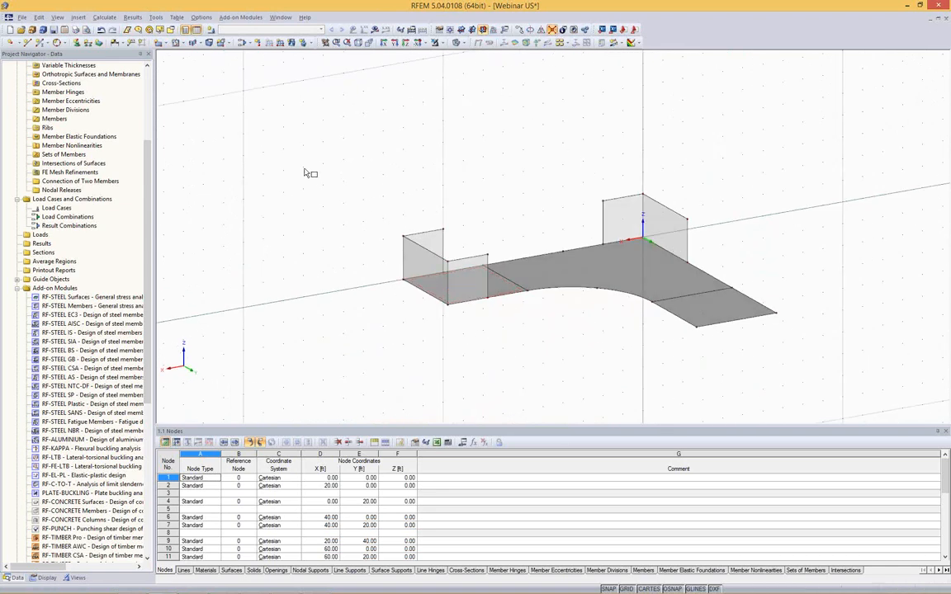
left_click_drag(308, 131, 768, 347)
middle_click_drag(524, 152, 687, 320, "ctrl")
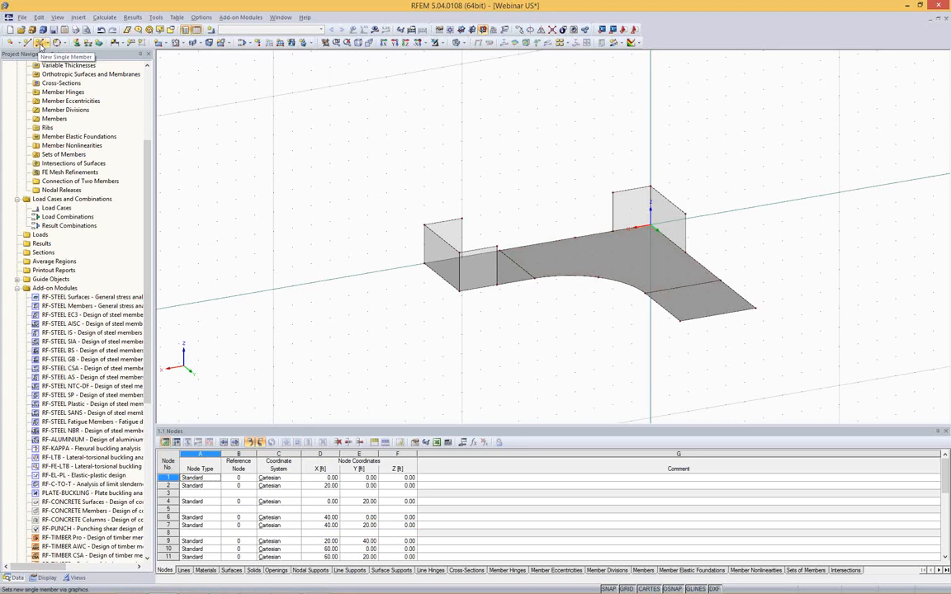
Begin a new single member with the member type Beam.
left_click(40, 43)
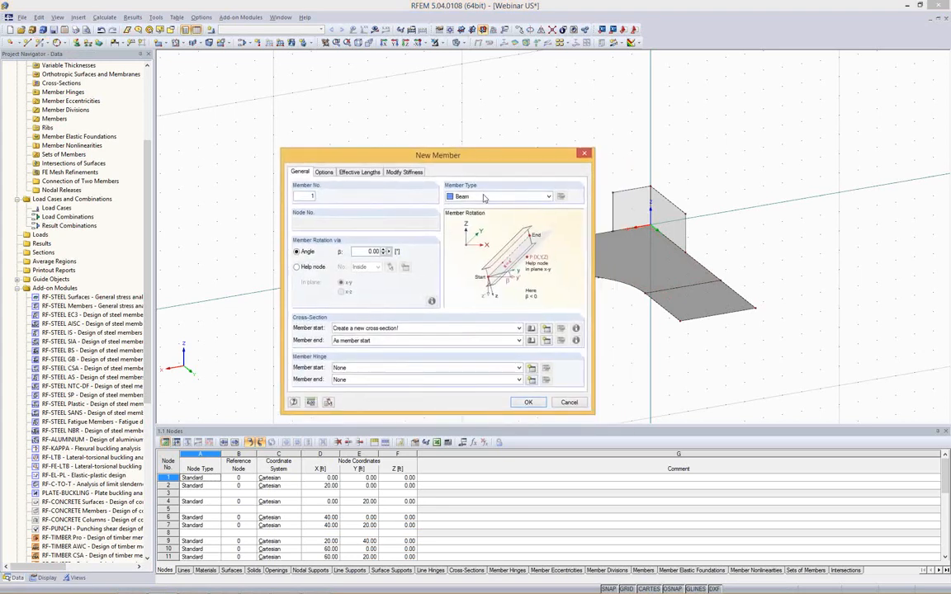
left_click(475, 198)
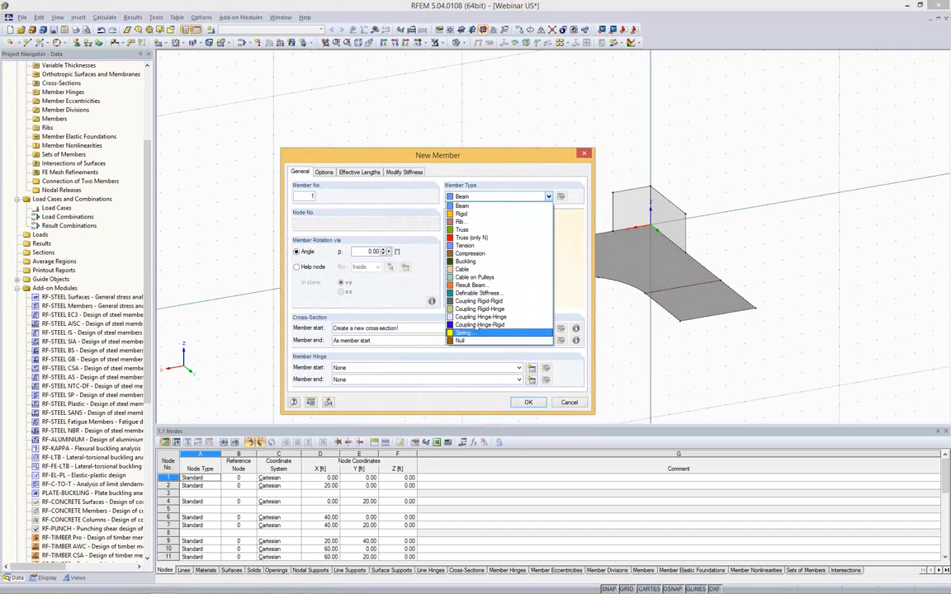
left_click(463, 206)
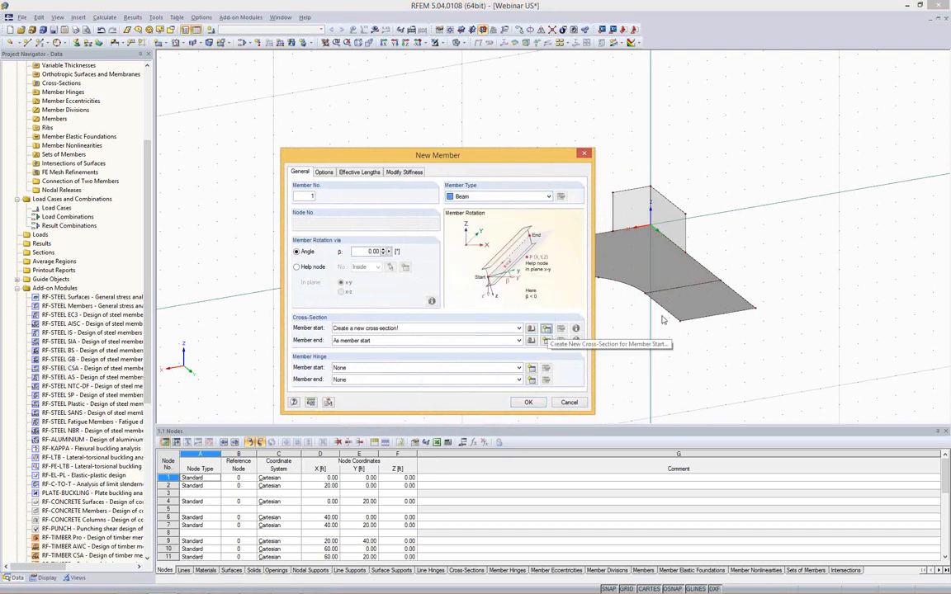
Create a rolled W 10x77 AISC 13 cross-section in Steel A992 for the member start.
left_click(546, 328)
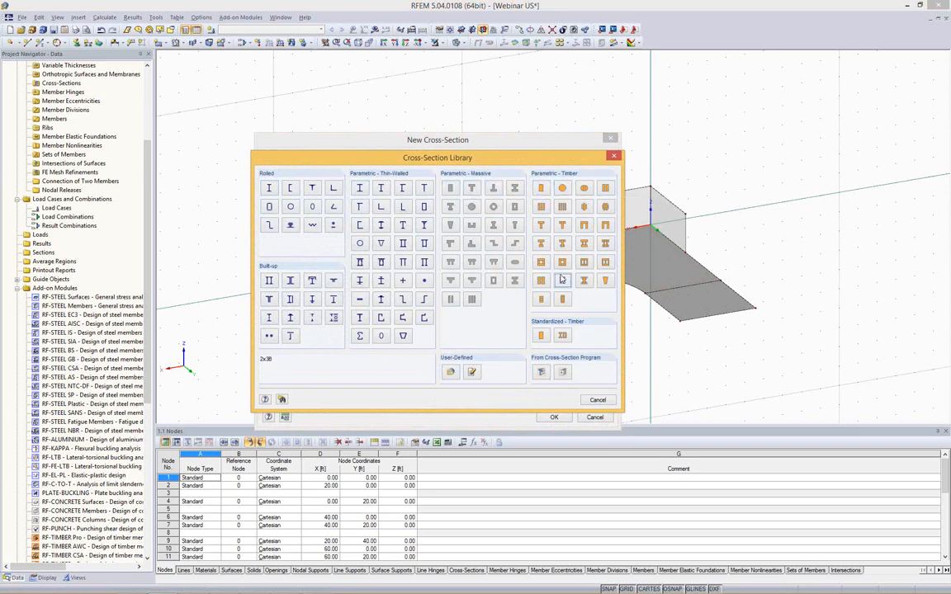
left_click(270, 189)
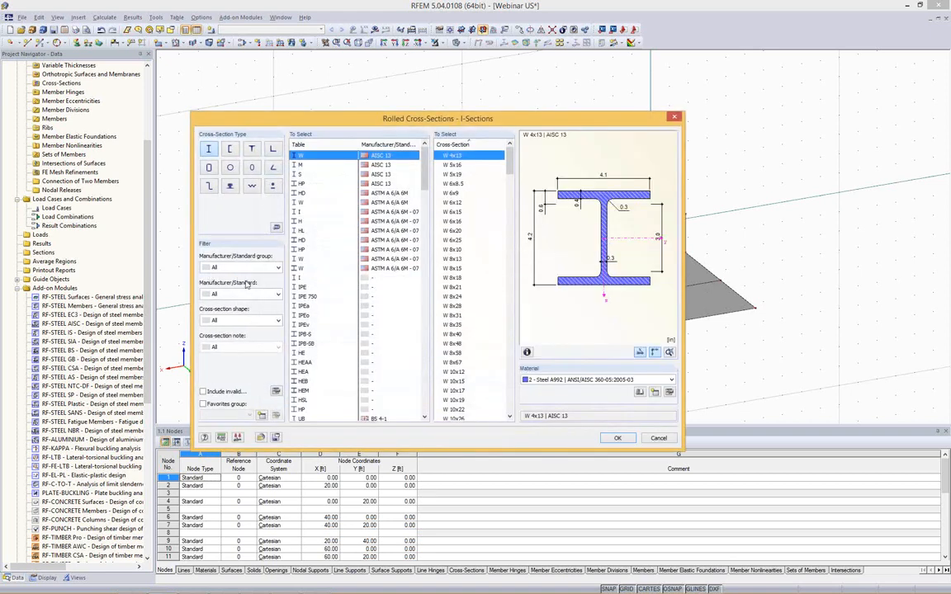
left_click(266, 268)
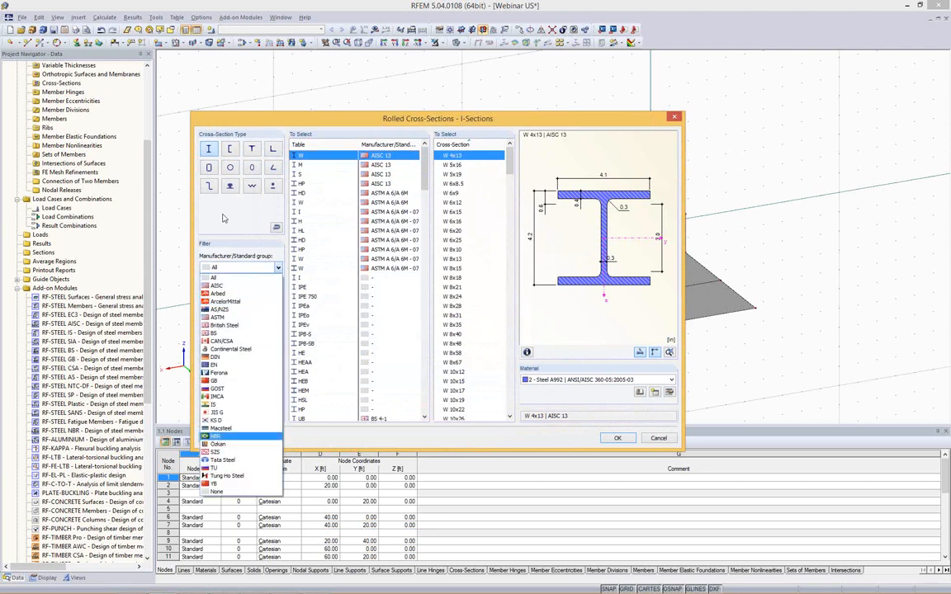
left_click(277, 267)
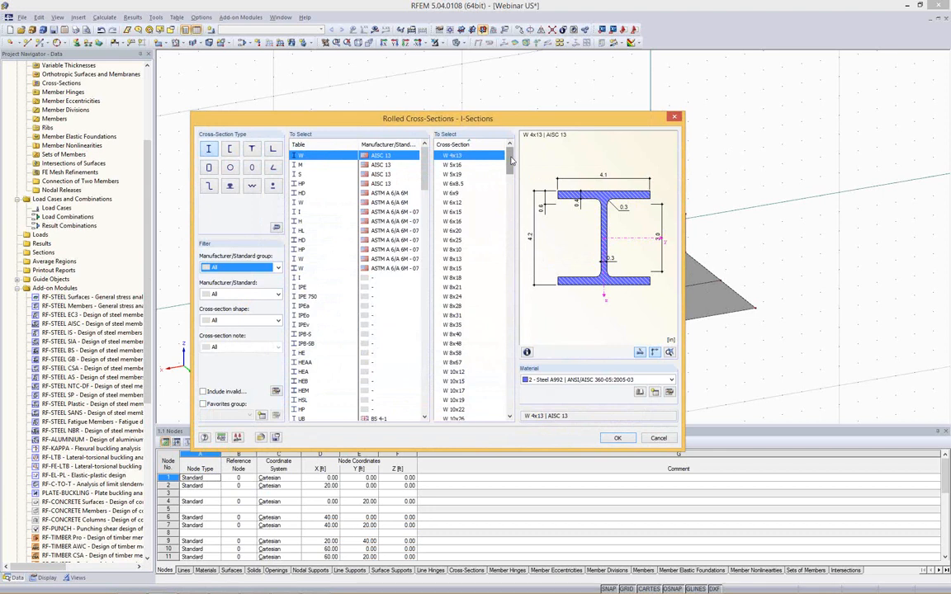
scroll(511, 161, "down", 10)
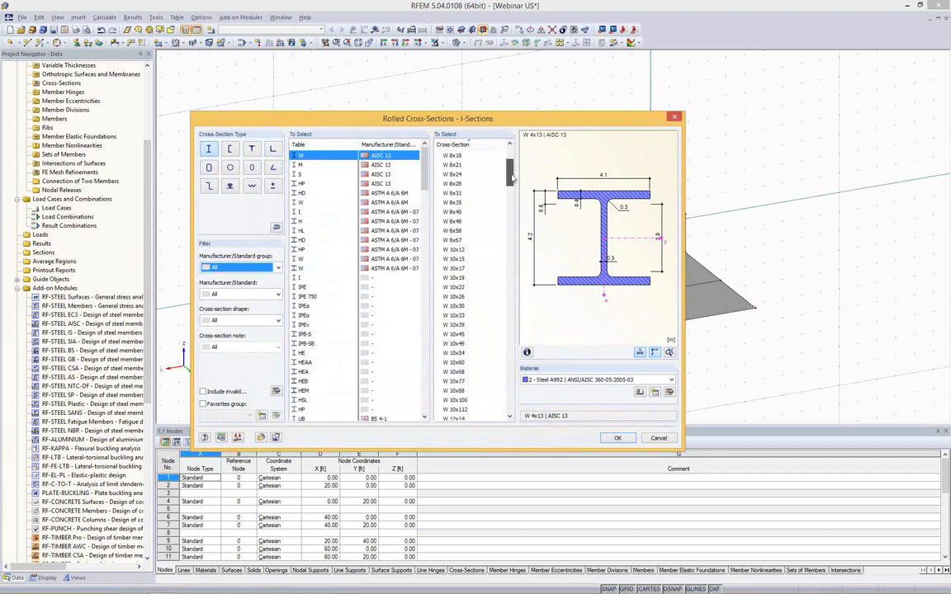
left_click(453, 221)
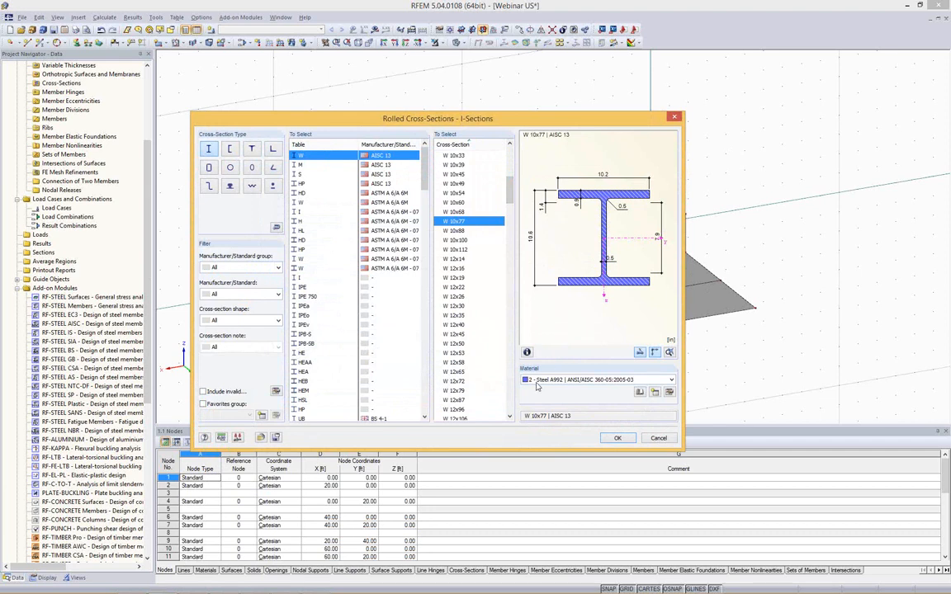
left_click(566, 384)
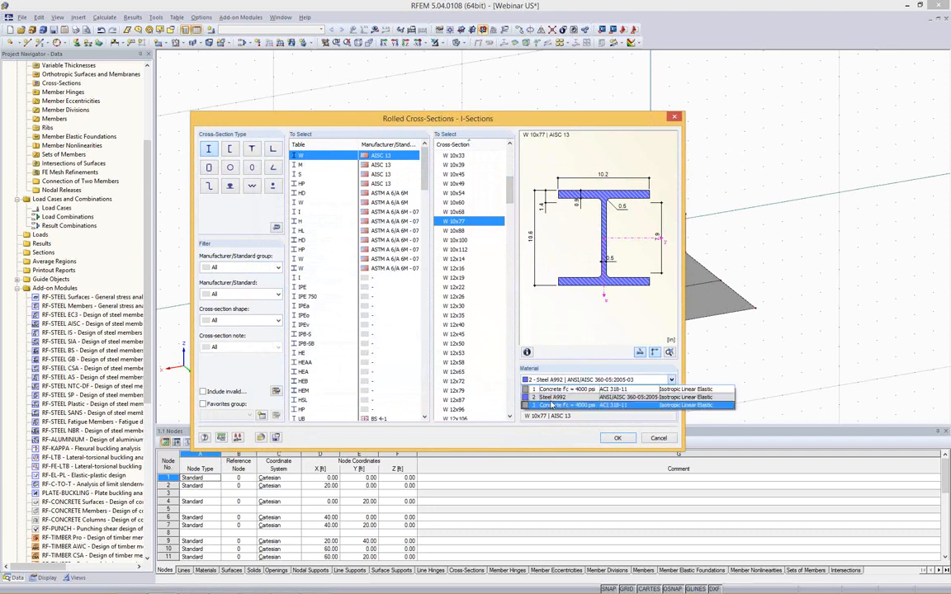
left_click(570, 399)
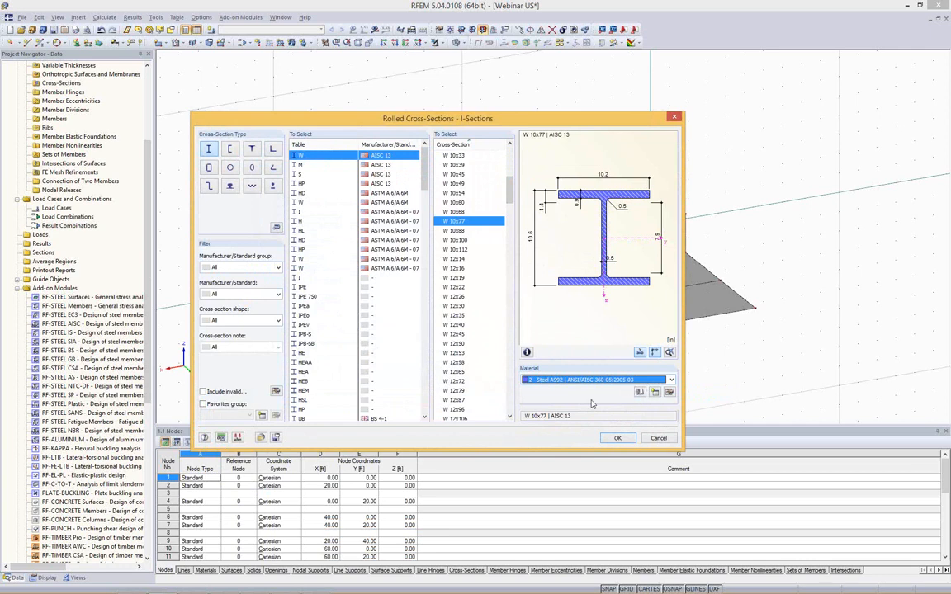
left_click(617, 439)
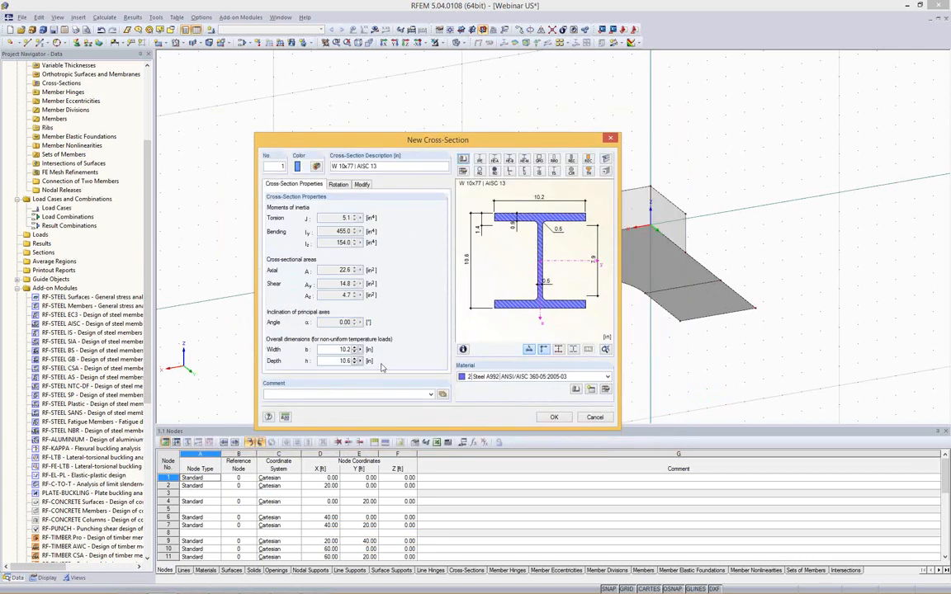
left_click(564, 421)
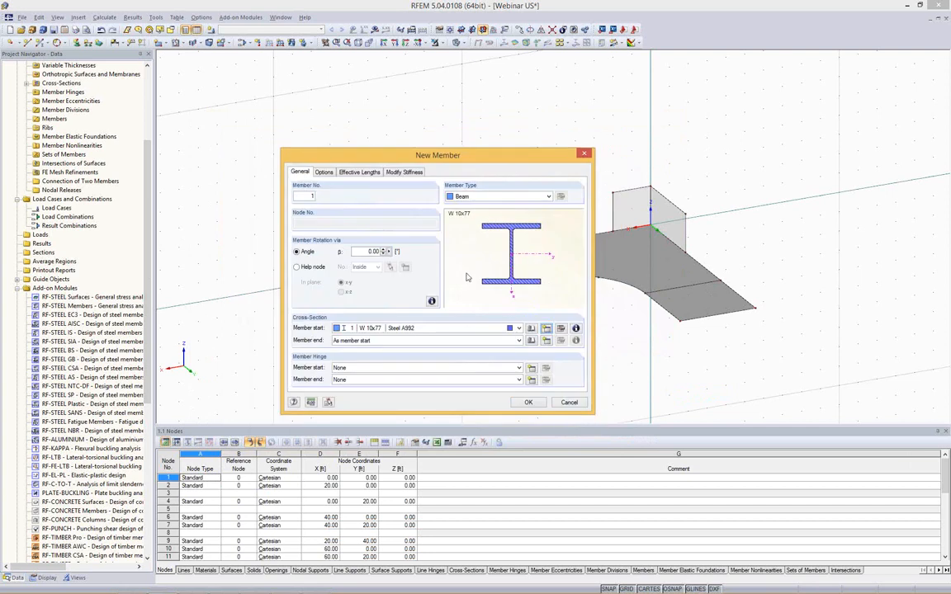
Draw a vertical W 10x77 column from the slab edge at X = 40 ft, Y = 0 up to Z = 10 ft.
left_click(528, 402)
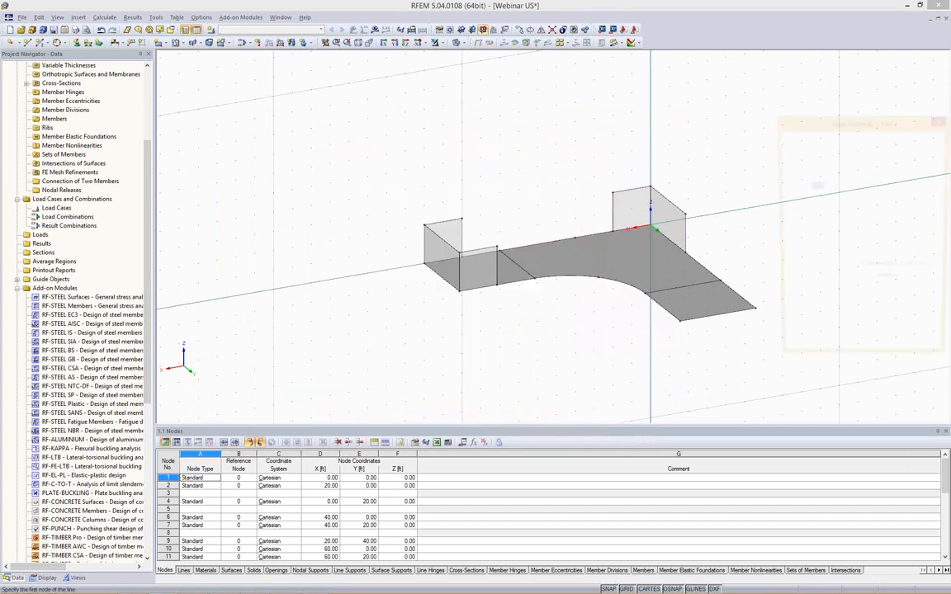
middle_click_drag(537, 185, 514, 202, "ctrl")
left_click(514, 241)
left_click(515, 203)
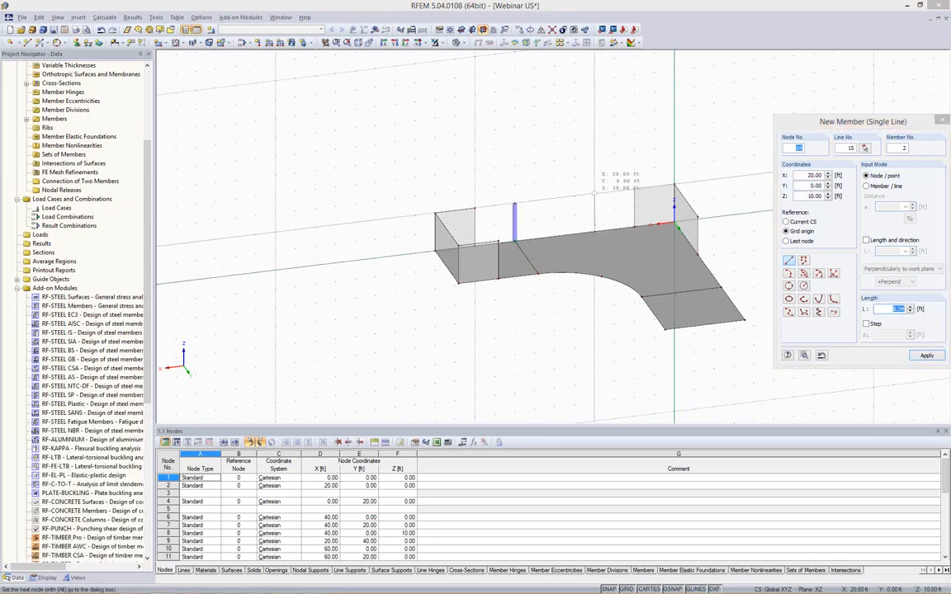
Add matching 10 ft columns at X = 20 ft on the same edge and at the nodes along the slab's inner edge and curve.
left_click(594, 193)
key("Escape")
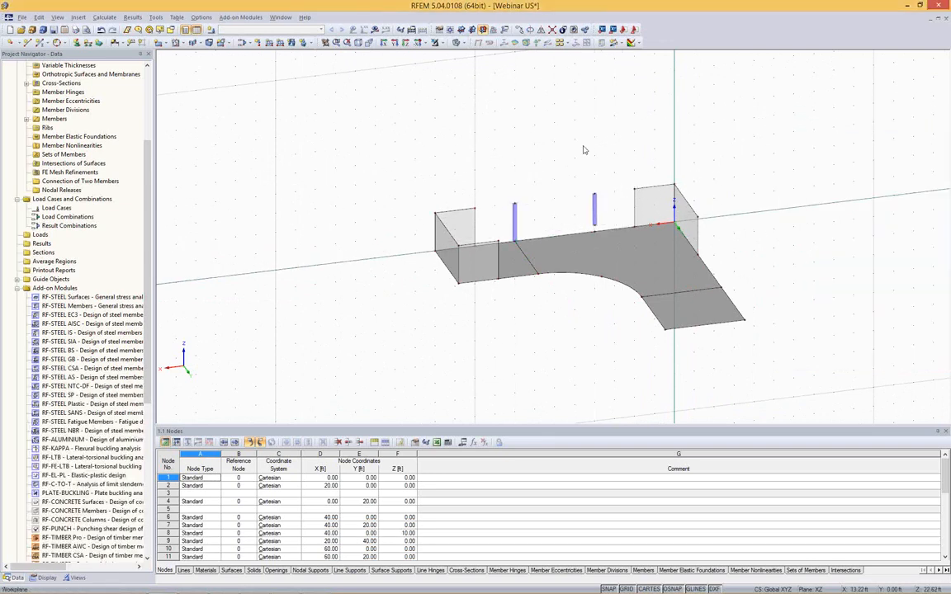
key("ctrl+z")
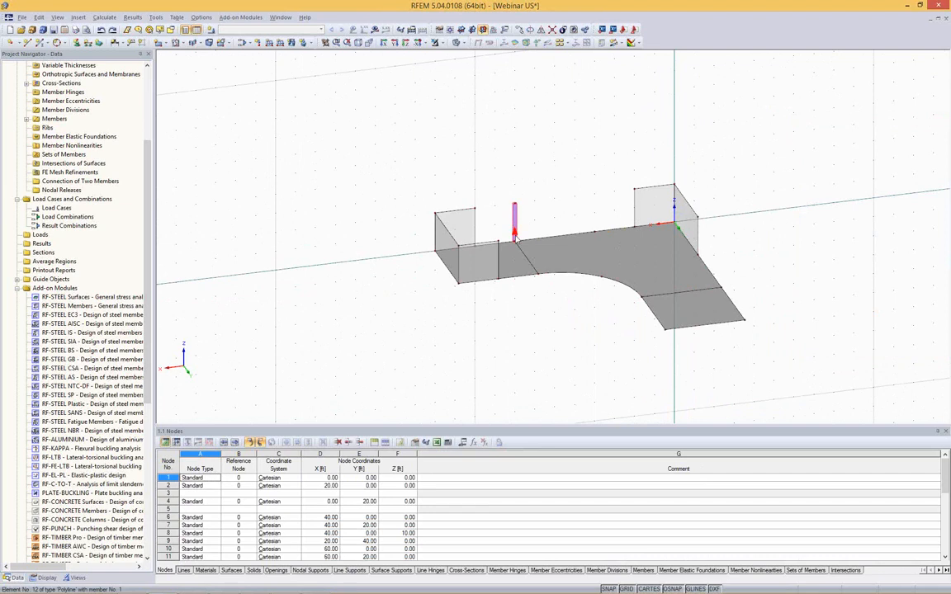
key("ctrl+y")
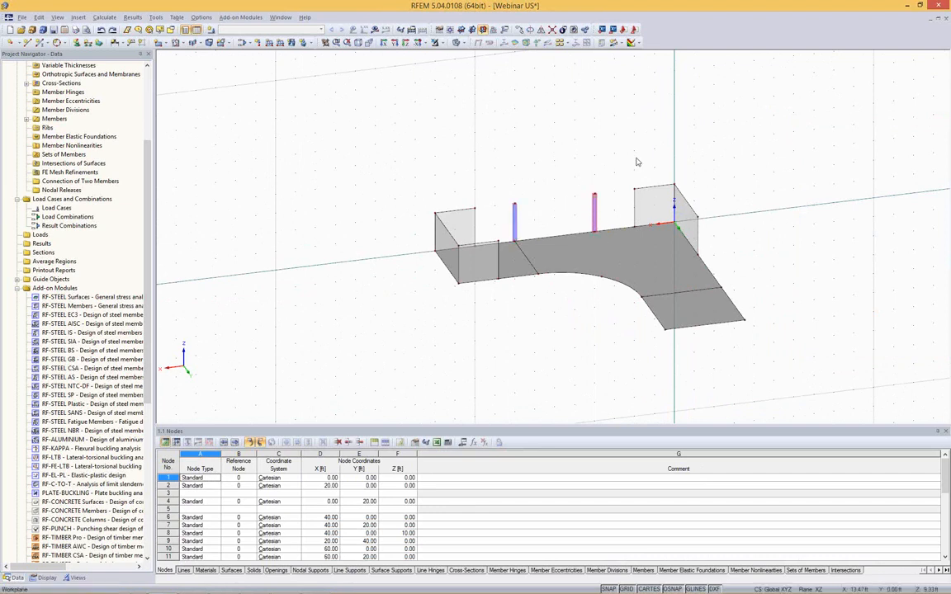
mouse_move(735, 165)
middle_mouse_down("ctrl")
mouse_move(639, 177)
mouse_move(719, 164)
middle_mouse_up("ctrl")
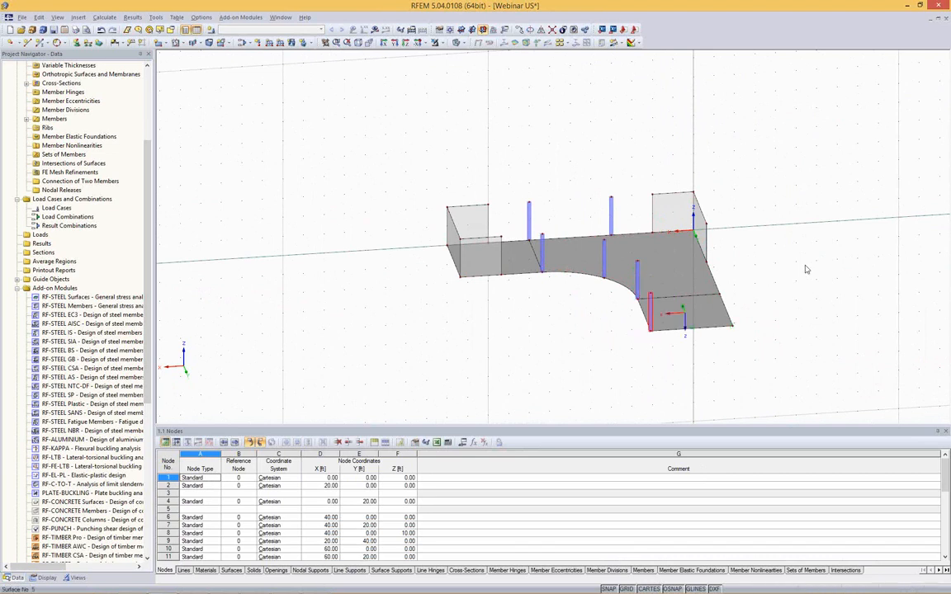
middle_click_drag(807, 270, 822, 216, "ctrl")
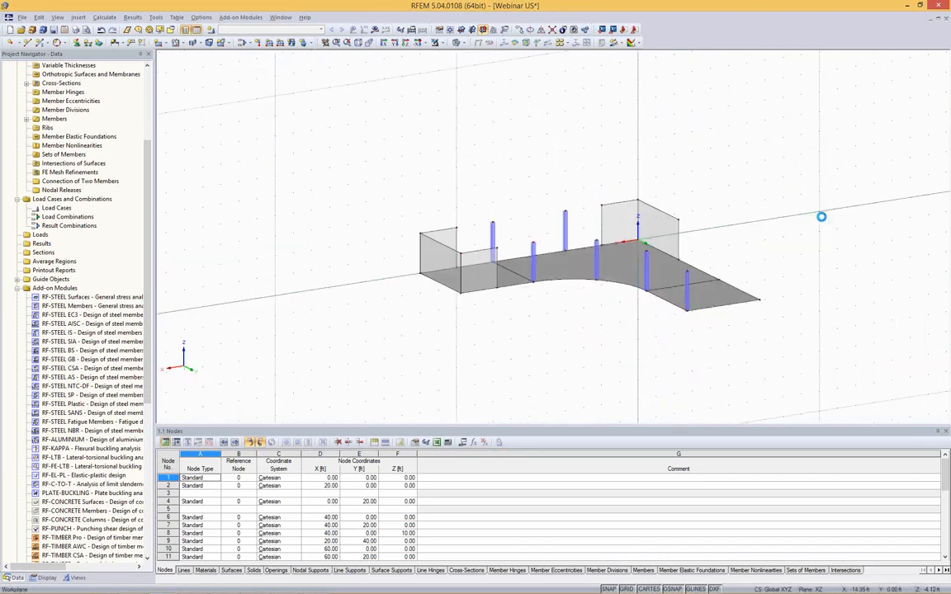
Copy the two columns on the short wing's inner edge to its opposite edge with a displacement of dX = -20 ft.
left_click(648, 273, "ctrl")
middle_click_drag(777, 160, 671, 210, "ctrl")
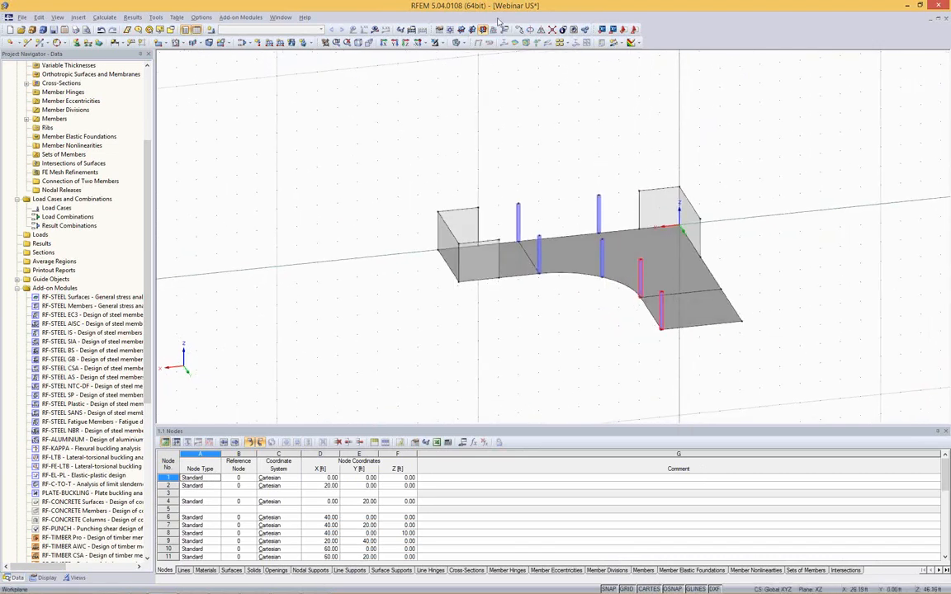
left_click(468, 29)
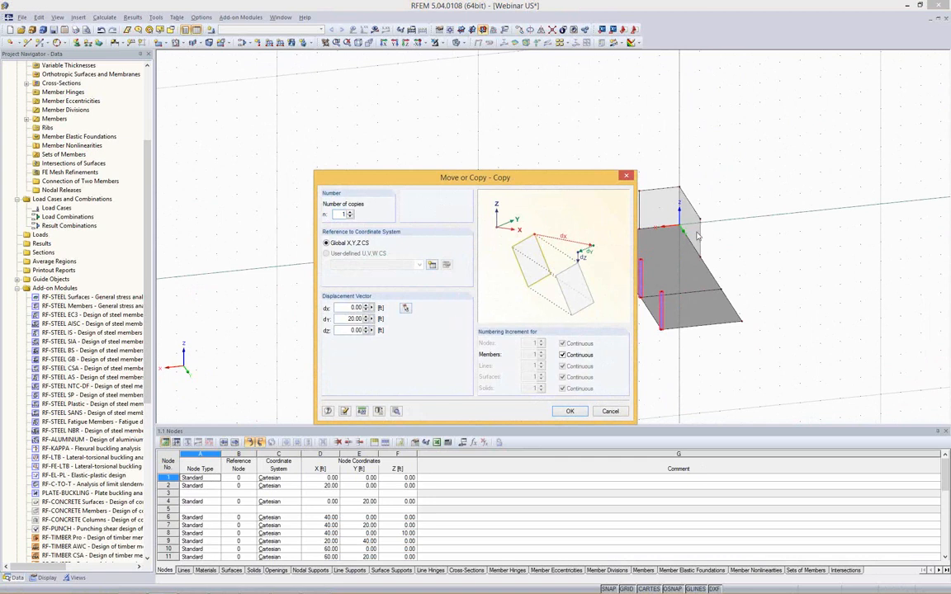
left_click(404, 308)
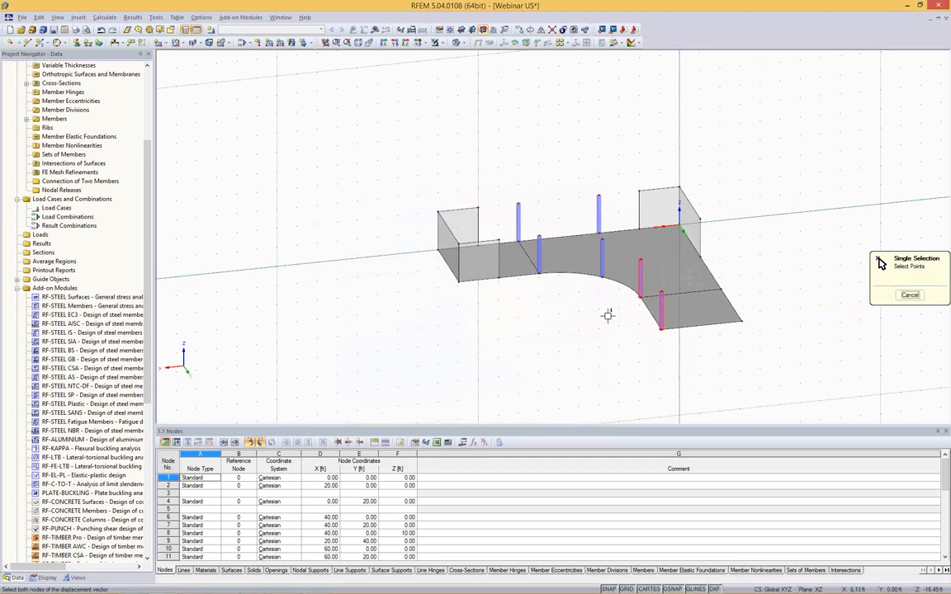
left_click(742, 320)
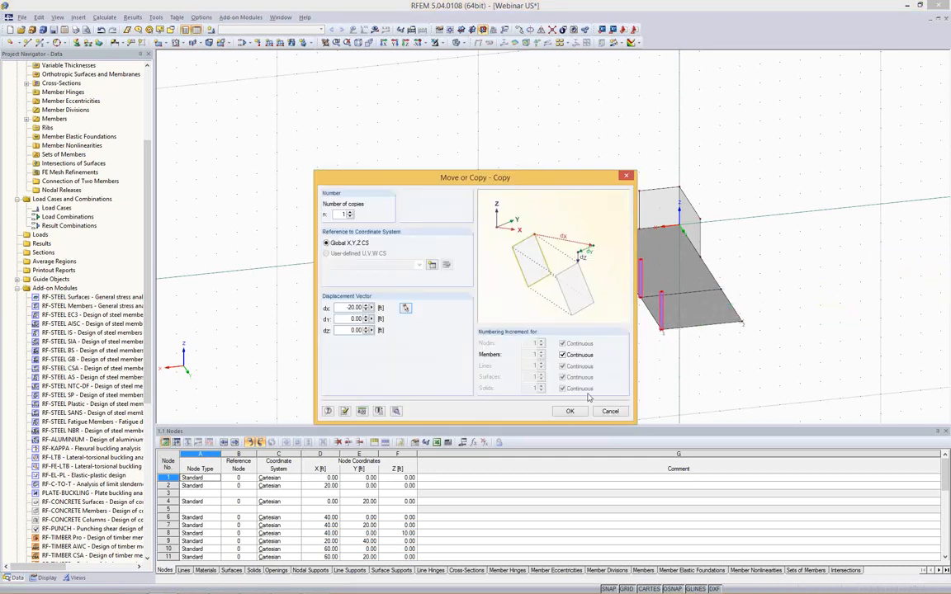
left_click(570, 411)
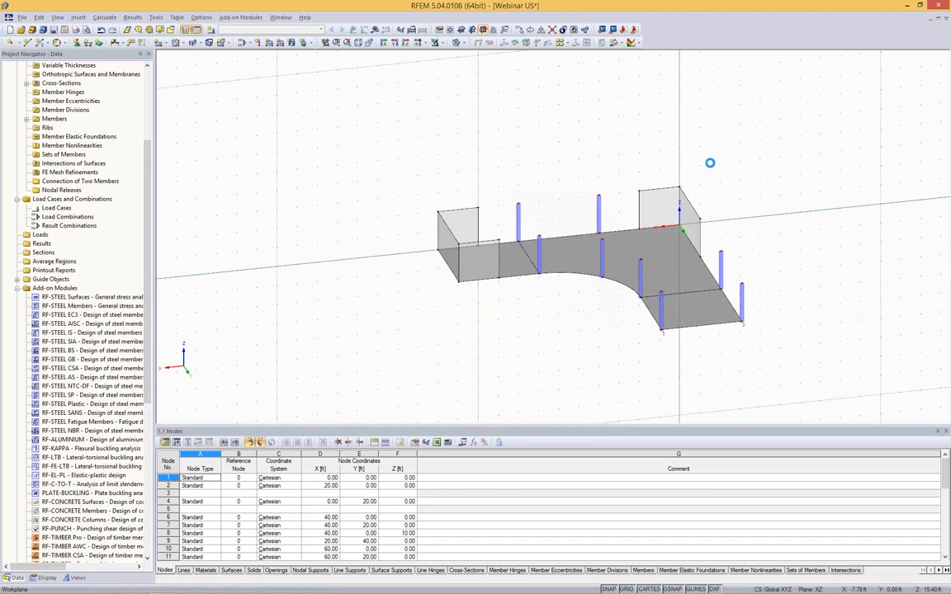
scroll(710, 162, "down", 2)
middle_click_drag(782, 234, 807, 216, "ctrl")
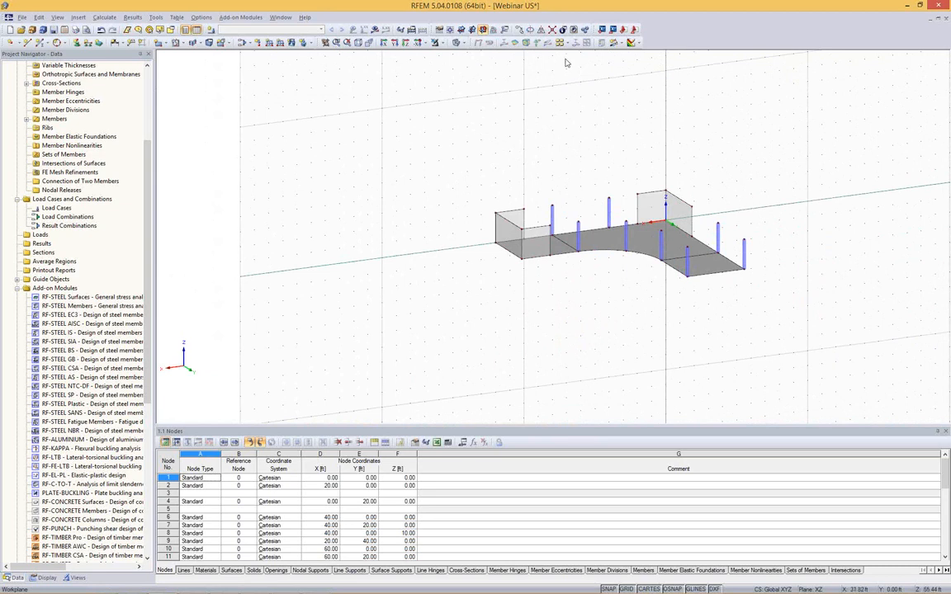
Connect all lines and members across the whole model with the Connect Lines/Members tool.
left_click_drag(436, 168, 862, 373)
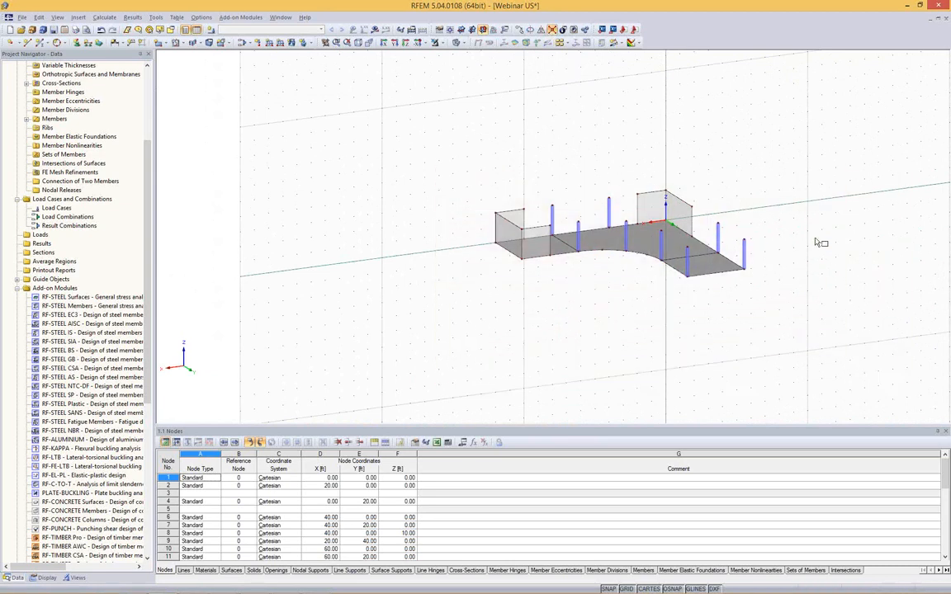
middle_click_drag(795, 217, 763, 269, "ctrl")
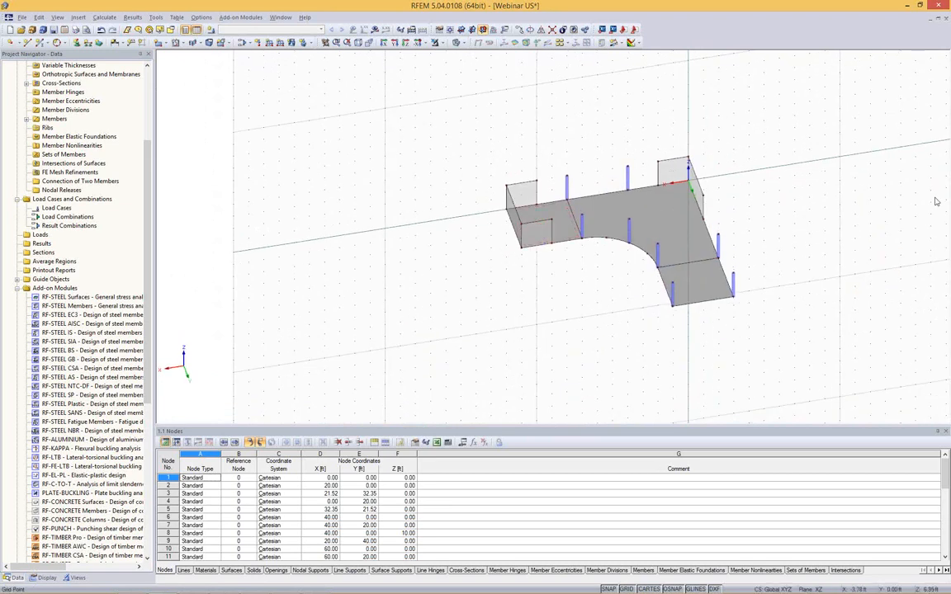
Set the Z coordinate of all top nodes of the walls and columns to 12 ft.
middle_click_drag(841, 181, 918, 108, "ctrl")
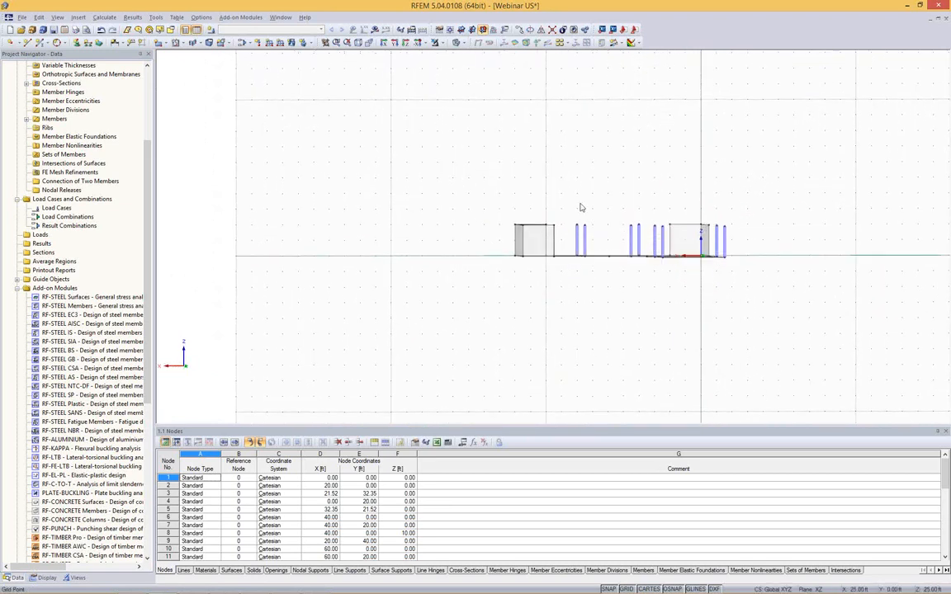
left_click_drag(470, 194, 761, 238)
middle_click_drag(683, 206, 588, 215, "ctrl")
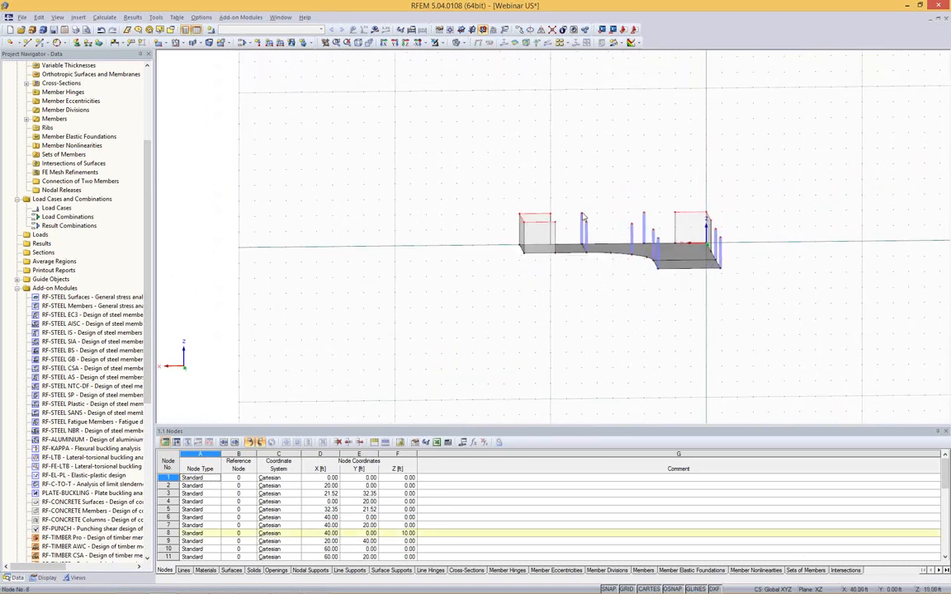
right_click(583, 213)
mouse_move(671, 234)
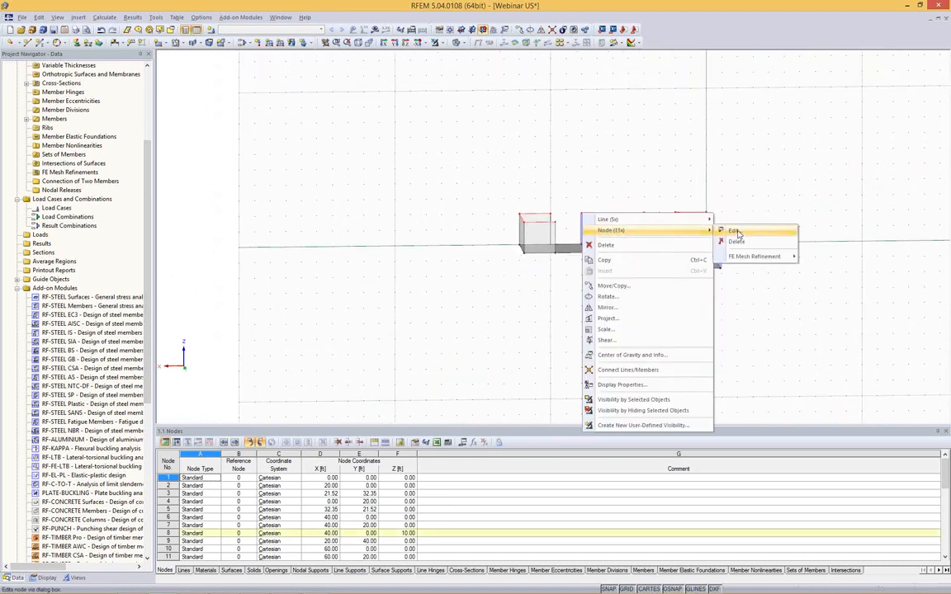
left_click(733, 230)
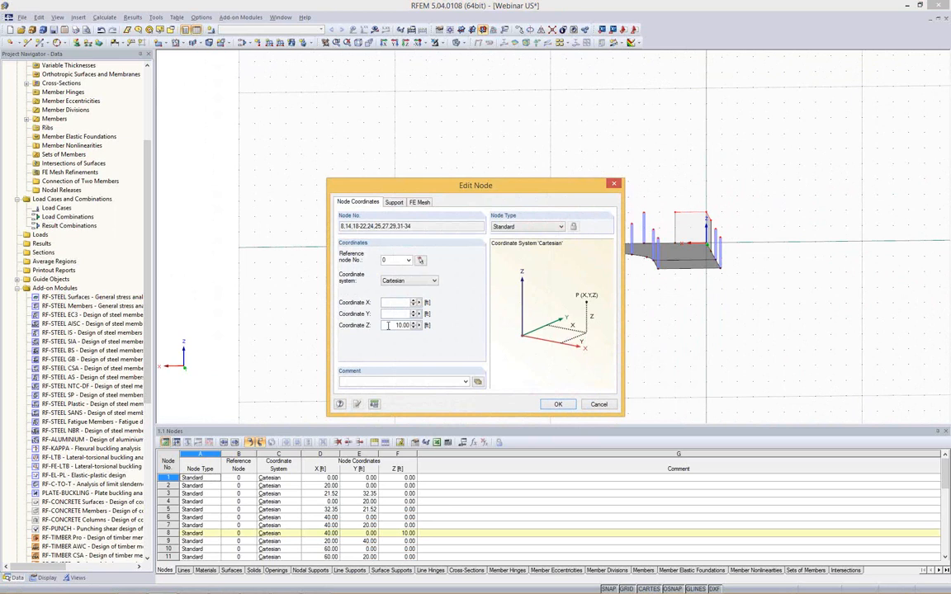
double_click(388, 326)
type("12")
left_click(560, 405)
Copy the three slab surfaces up to the wall tops, taking the 12 ft vertical displacement from a wall's bottom and top corner nodes.
scroll(768, 201, "up", 1)
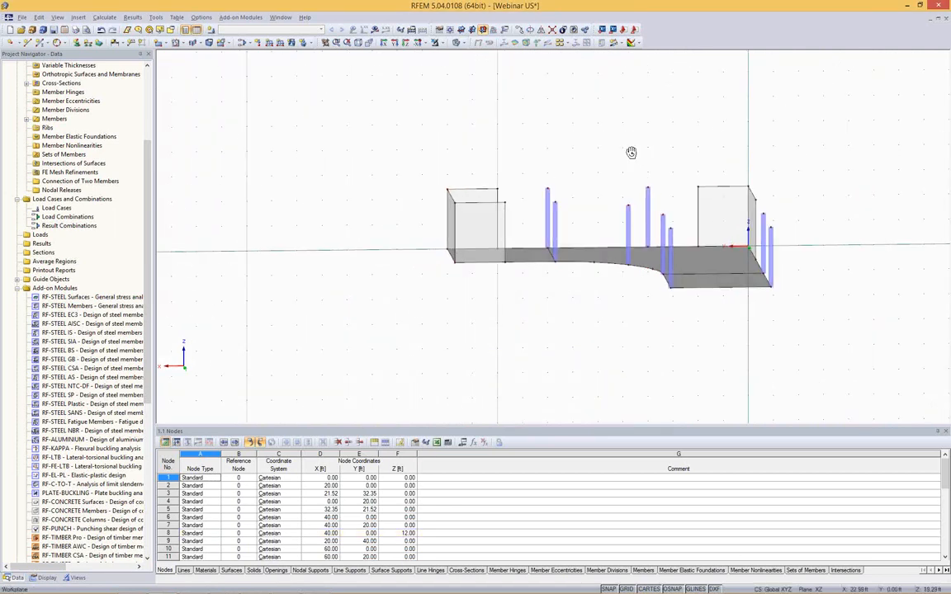
middle_click_drag(568, 137, 573, 175, "ctrl")
left_click(487, 201)
left_click(663, 198, "ctrl")
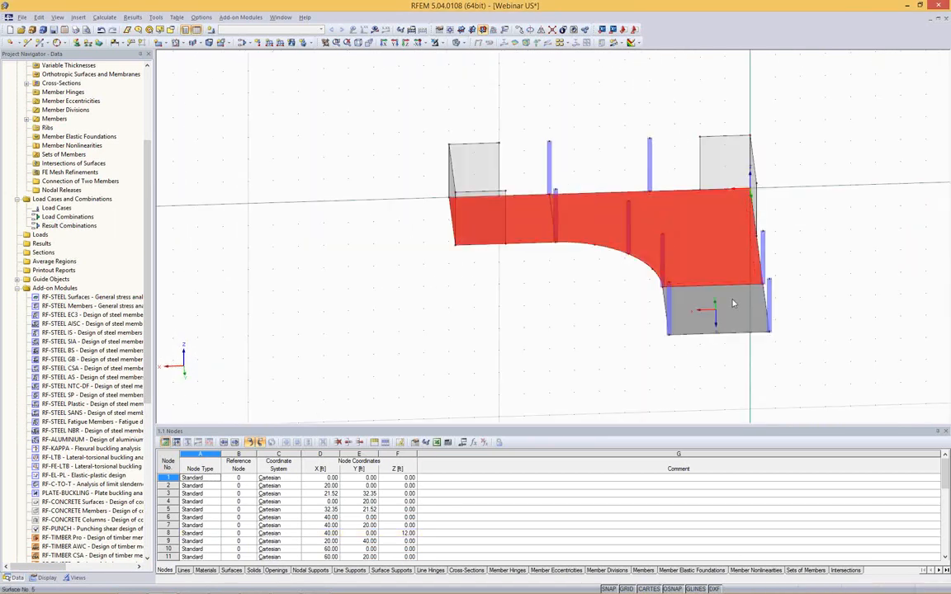
left_click(732, 301, "ctrl")
key("ctrl+m")
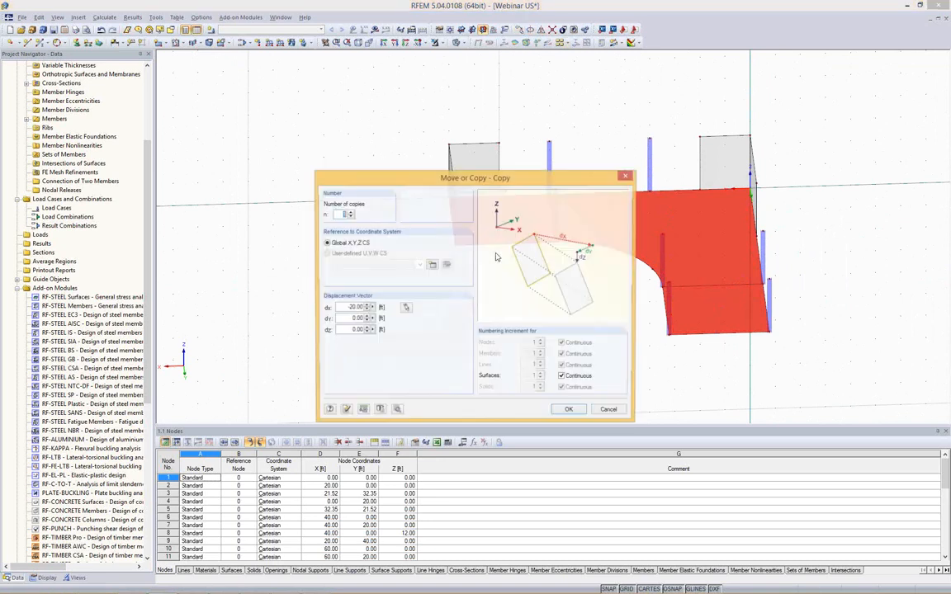
left_click(405, 307)
left_click(455, 246)
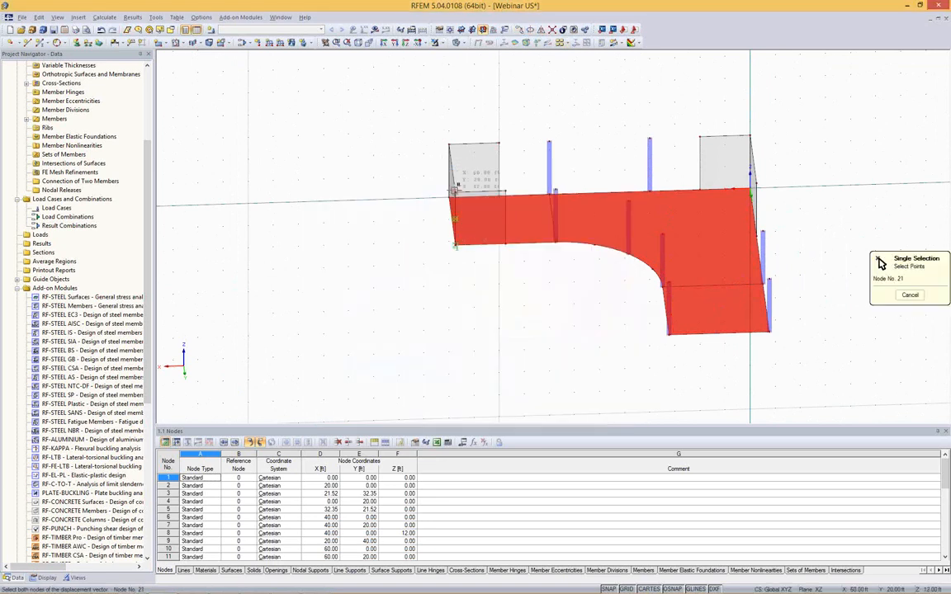
left_click(454, 192)
left_click(561, 412)
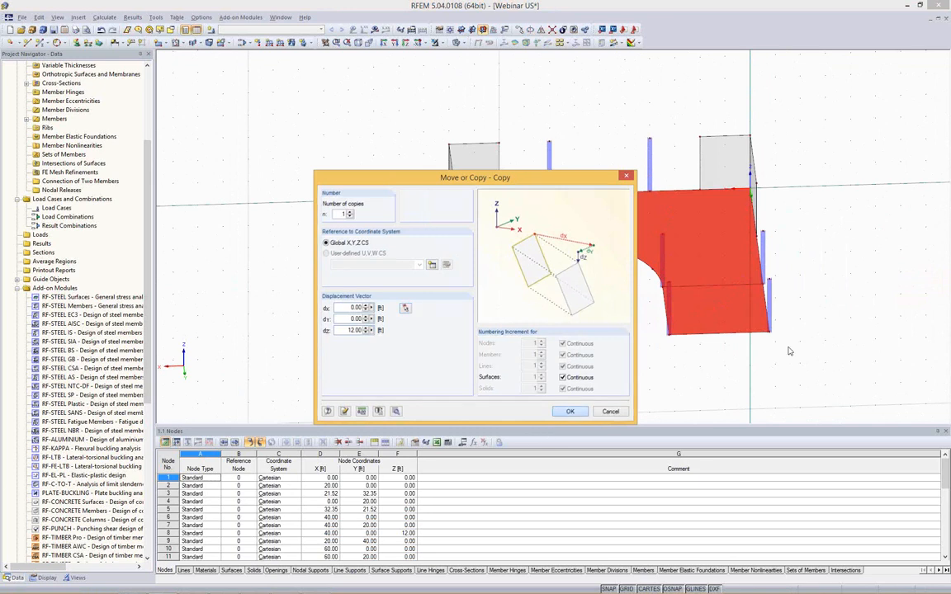
Copy the upper slab, walls and columns upward four times with a displacement of dZ = 12 ft.
middle_click_drag(528, 336, 570, 276, "ctrl")
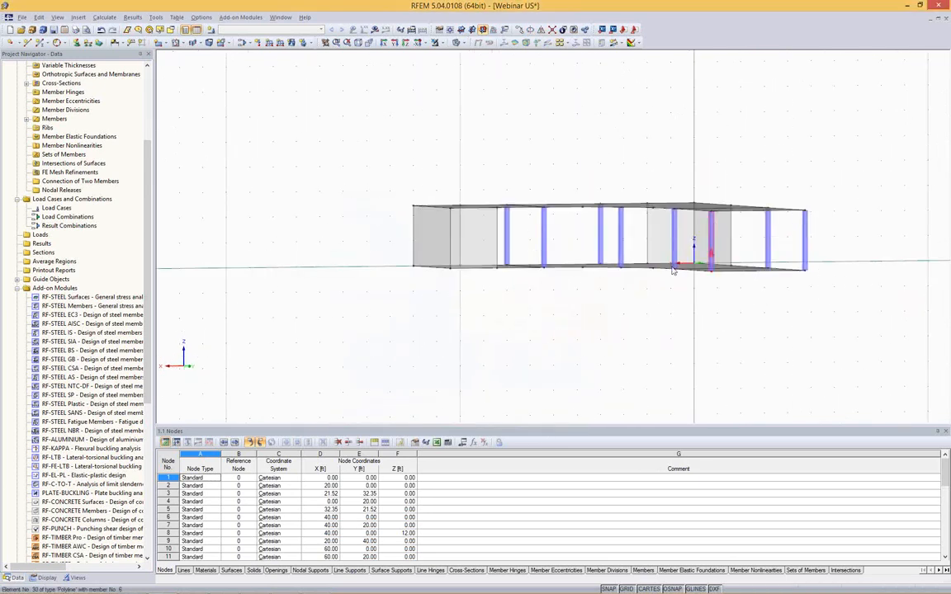
middle_click_drag(631, 329, 643, 322, "ctrl")
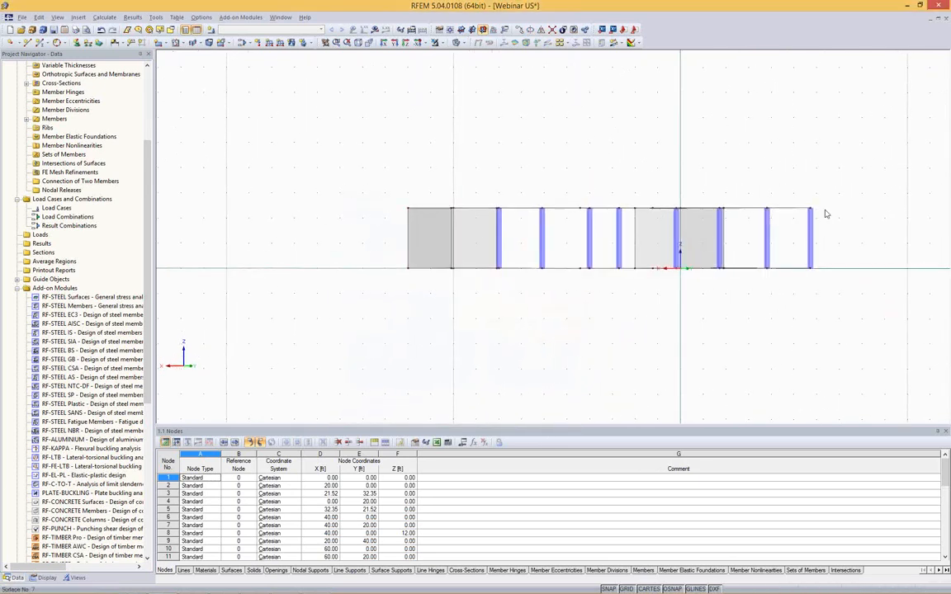
left_click_drag(898, 145, 390, 233)
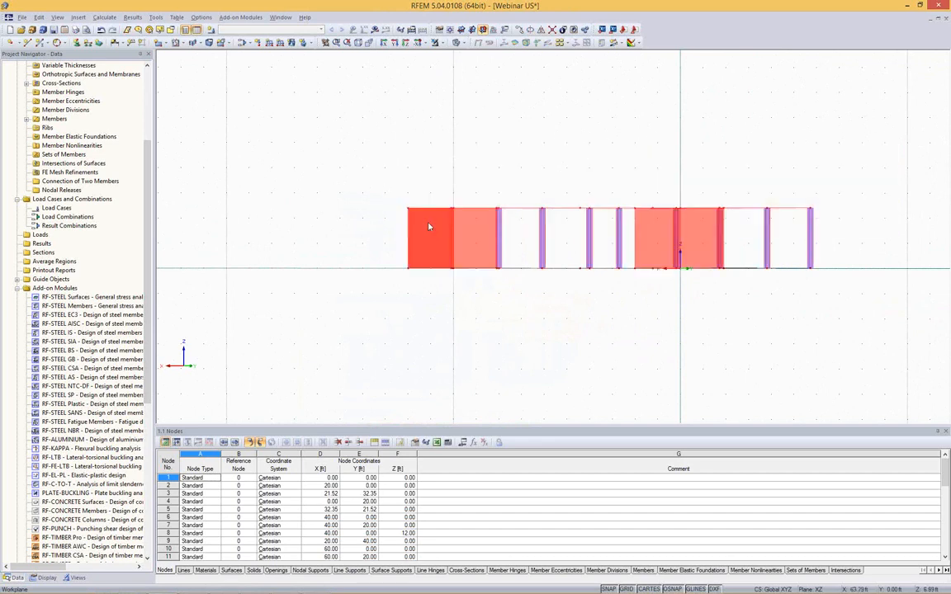
middle_click_drag(646, 115, 634, 128, "ctrl")
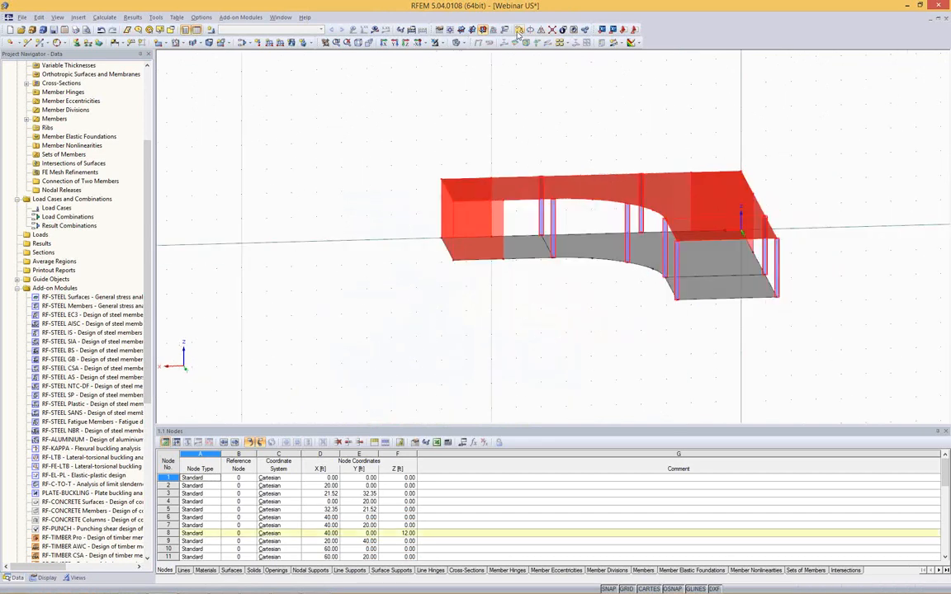
left_click(467, 29)
type("4")
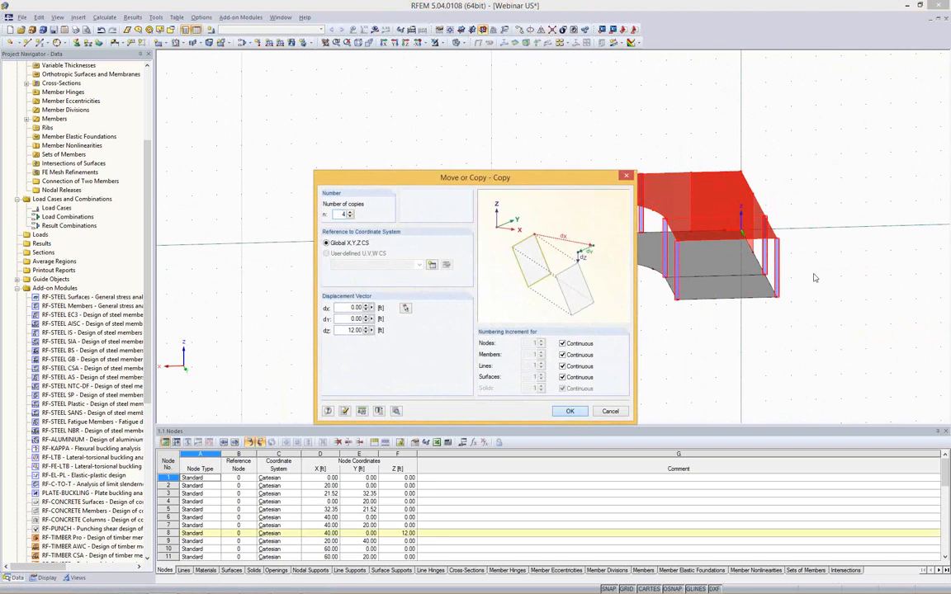
key("Return")
scroll(810, 272, "down", 5)
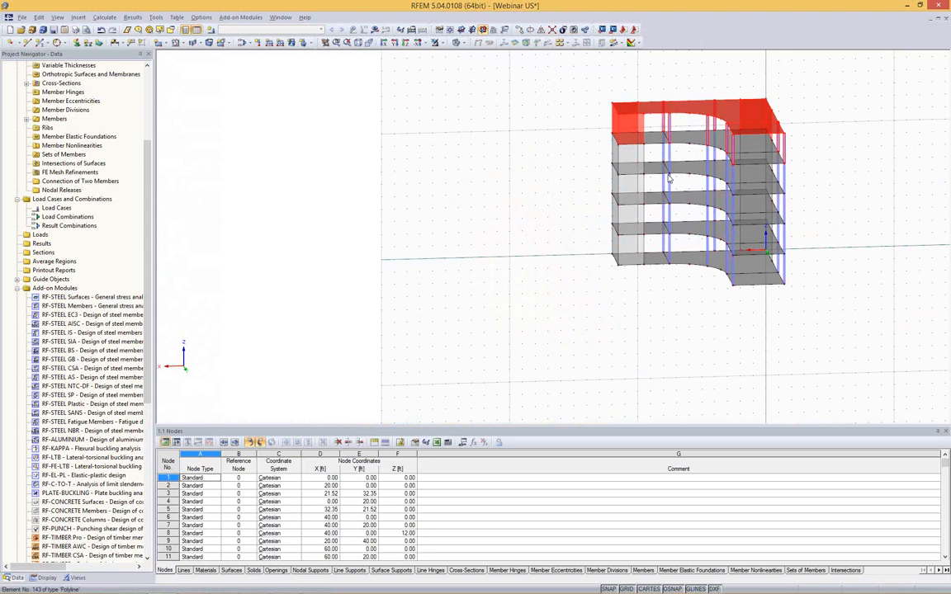
left_click(762, 327)
middle_click_drag(826, 285, 735, 314, "ctrl")
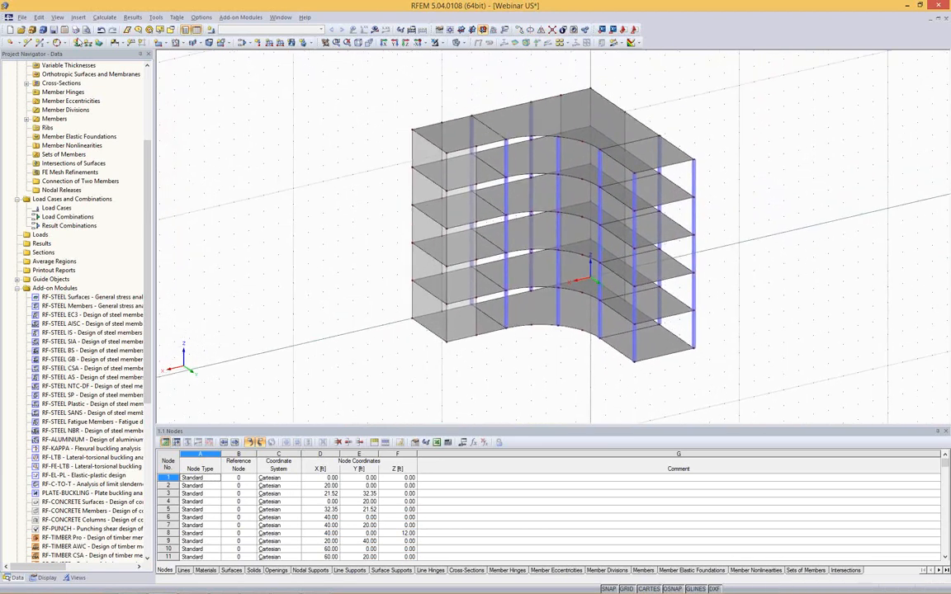
left_click(99, 45)
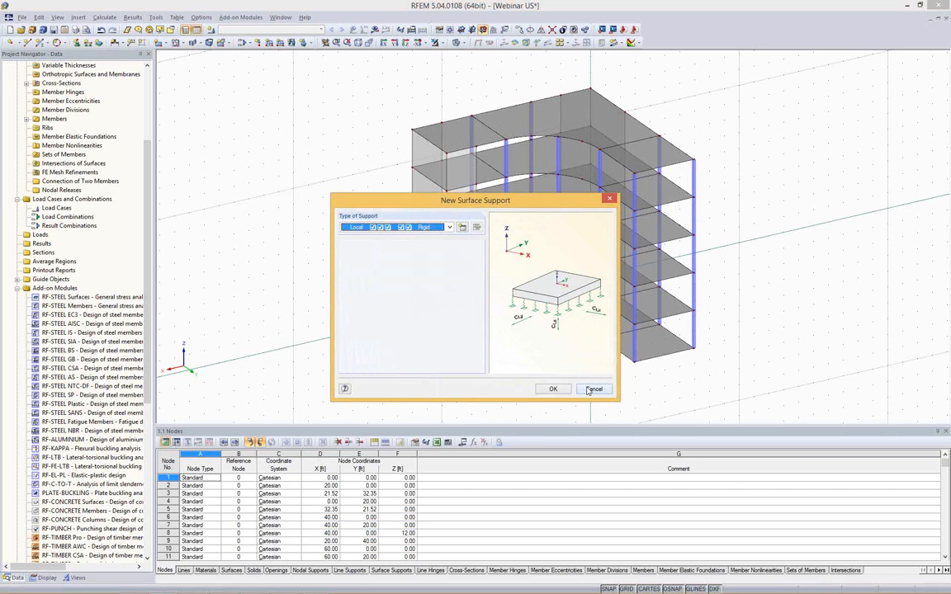
left_click(591, 390)
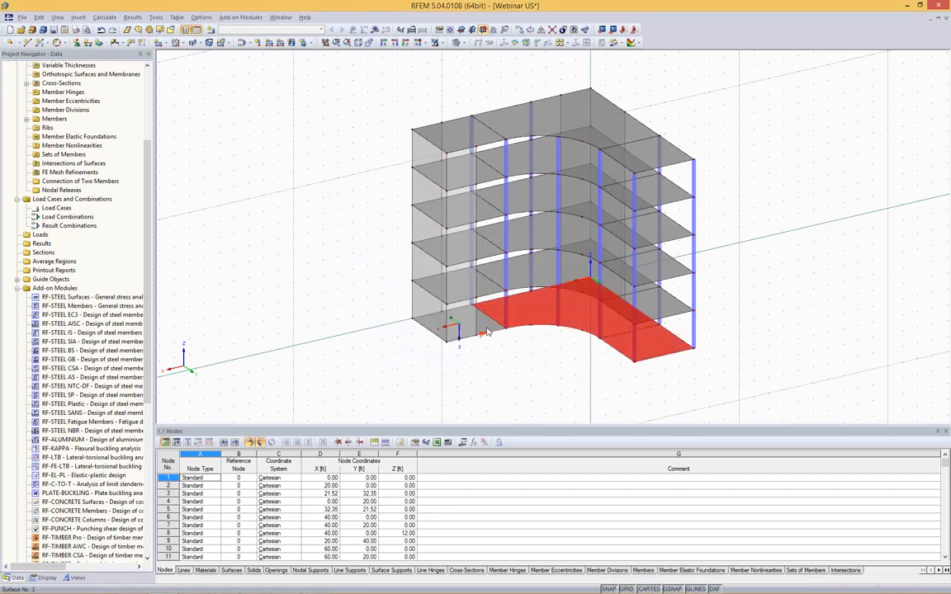
Make a support available on the three ground-level slab surfaces and open a new surface support for them.
right_click(536, 314)
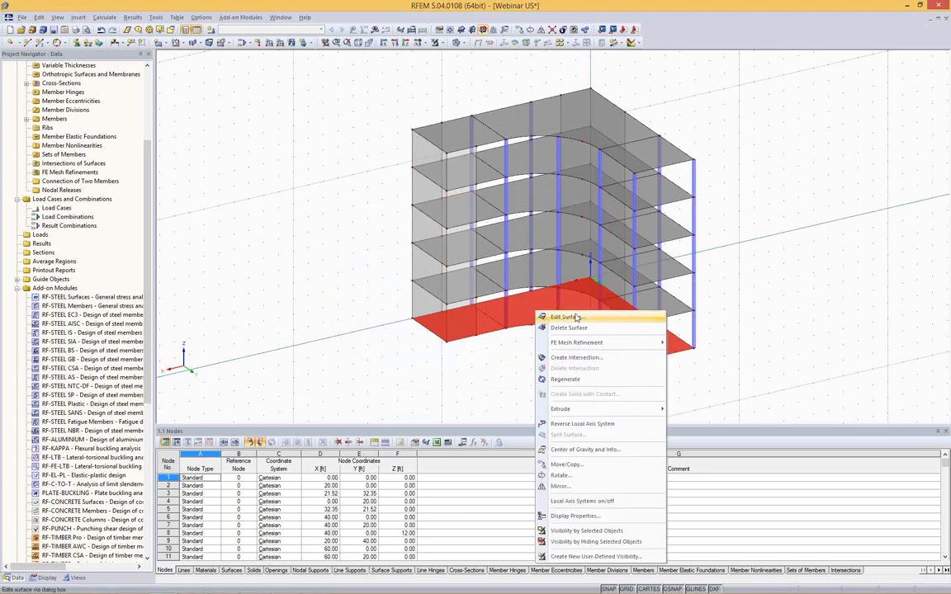
left_click(568, 317)
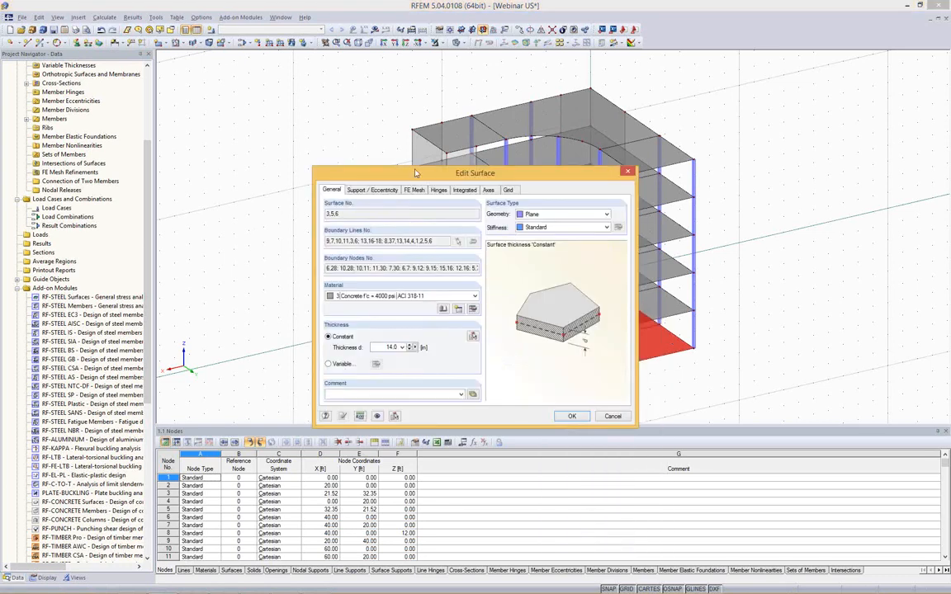
left_click(372, 190)
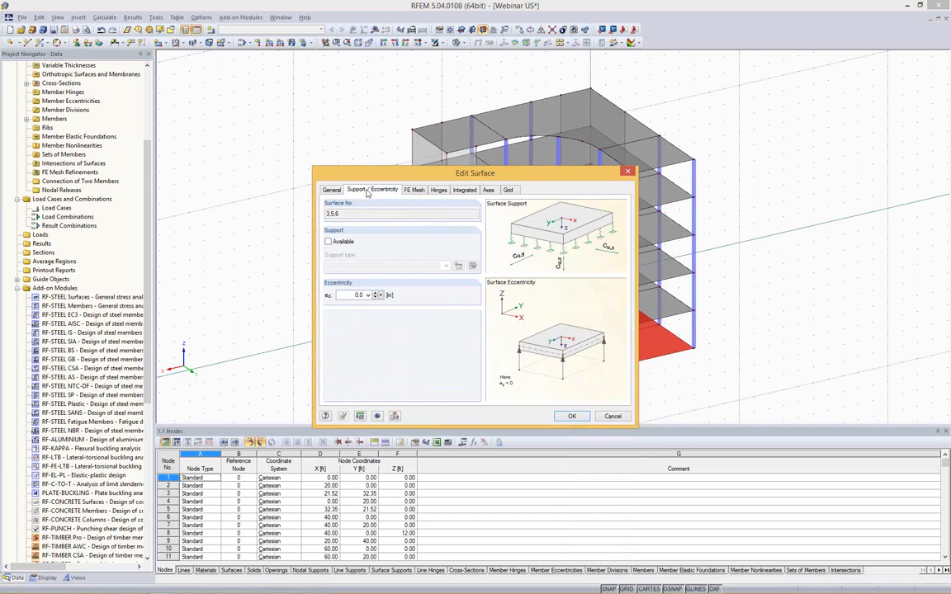
left_click(329, 242)
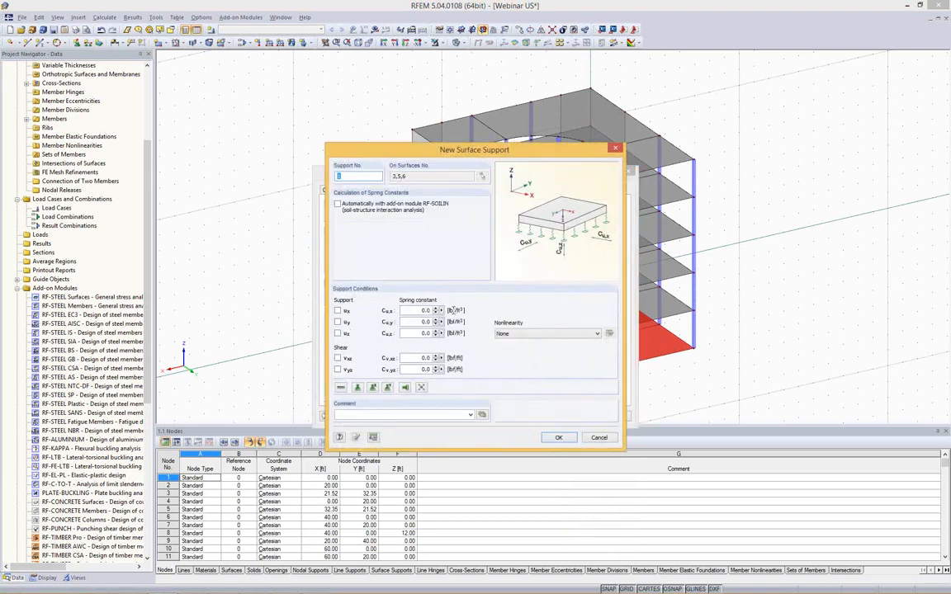
Define the support springs as 31000 lbf/ft³ in x and y, 310000 in z, 3100 lbf/ft shear, failing under negative contact stress in z.
left_click_drag(421, 310, 473, 314)
double_click(424, 357)
left_click(531, 333)
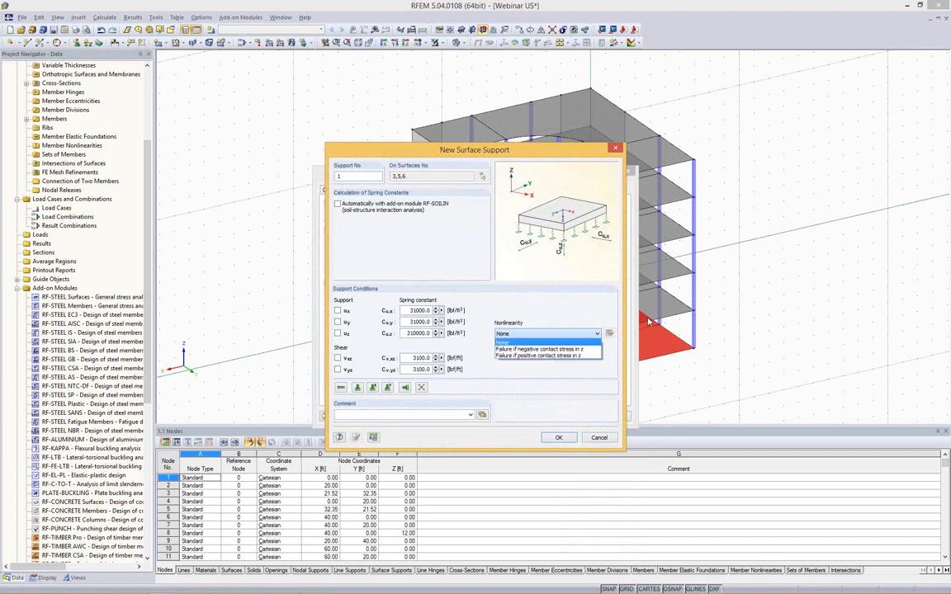
left_click(561, 350)
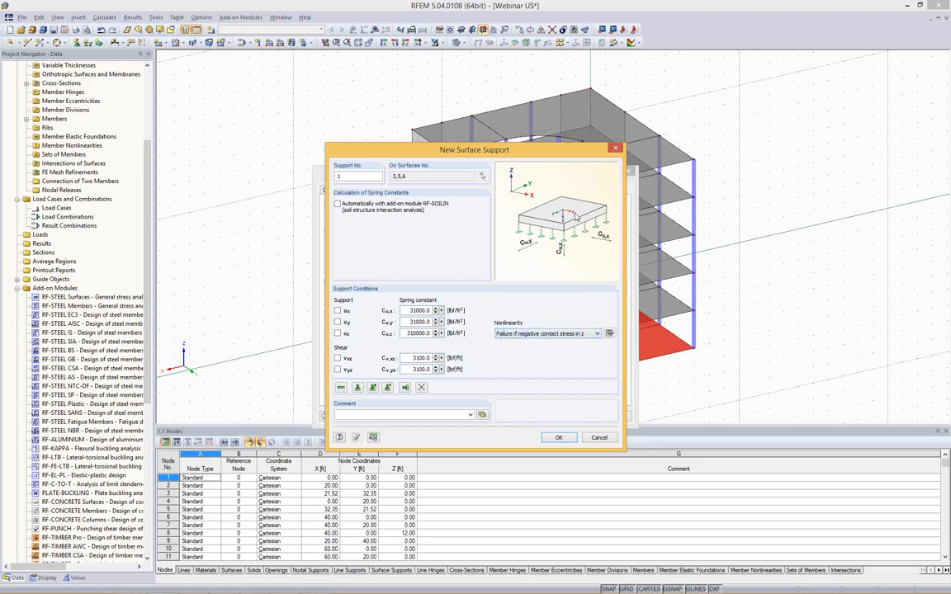
left_click(557, 438)
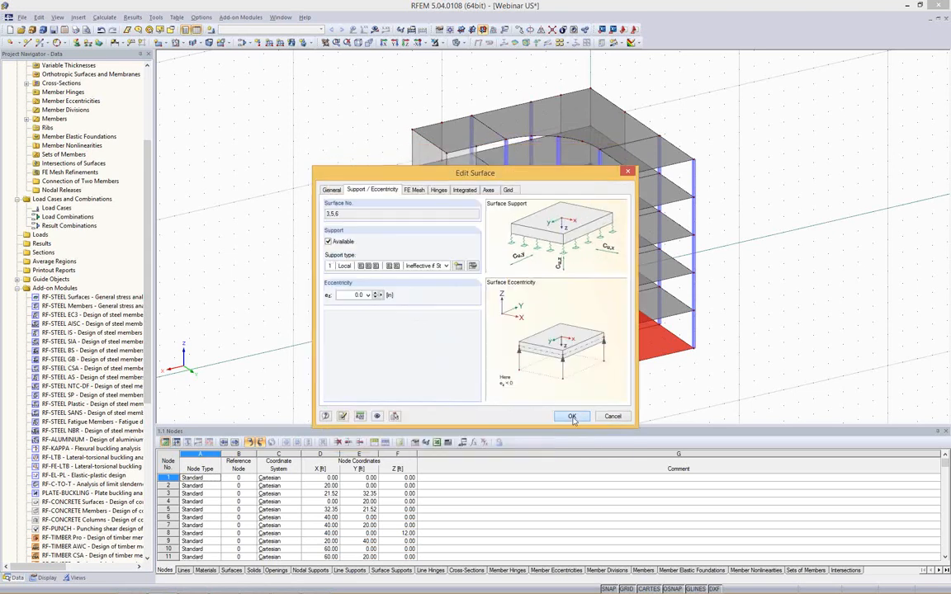
left_click(572, 416)
Examine the surface support symbols on the ground-level slab and the overall building.
scroll(673, 355, "up", 5)
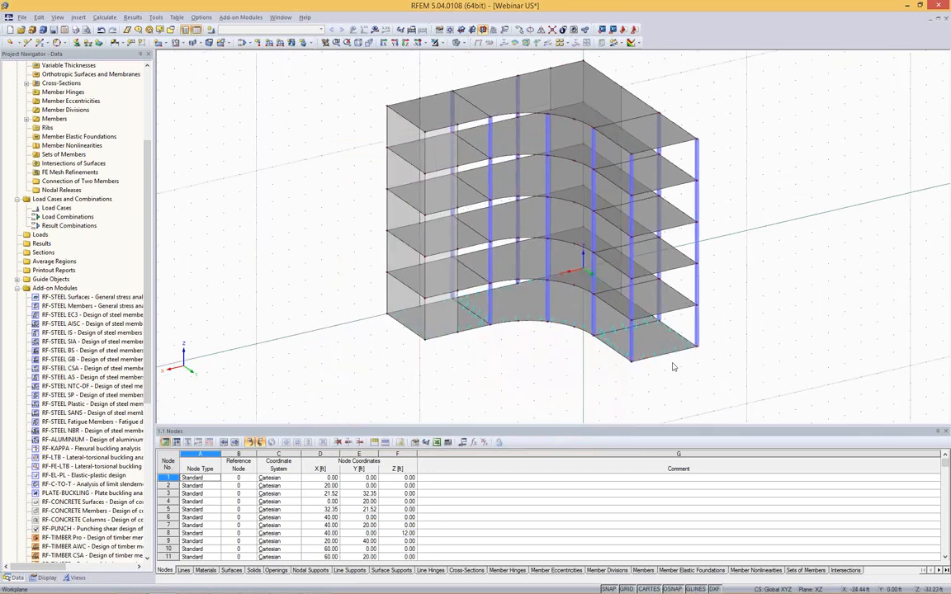
middle_click_drag(365, 278, 625, 283)
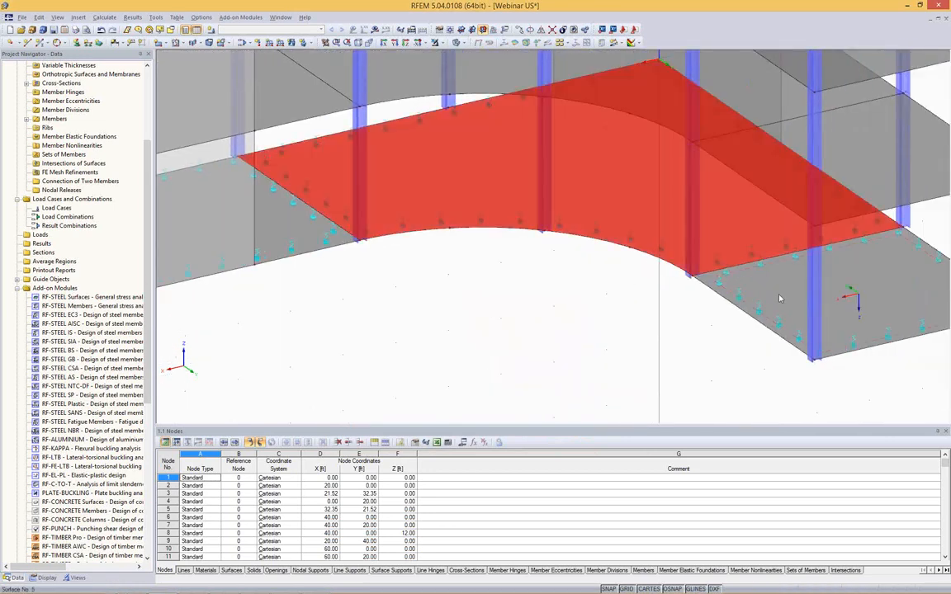
scroll(427, 308, "down", 6)
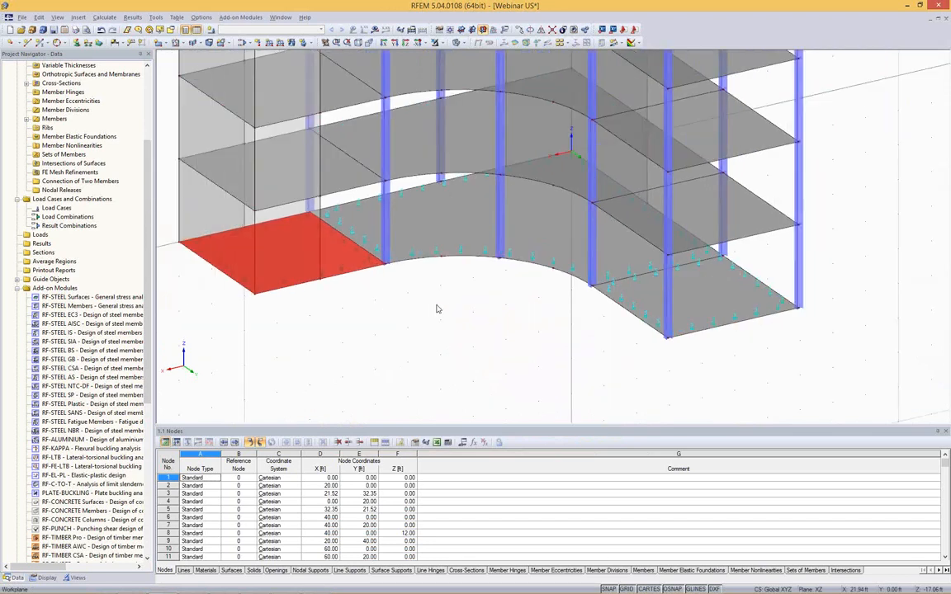
scroll(439, 308, "down", 5)
middle_click_drag(621, 343, 648, 340, "ctrl")
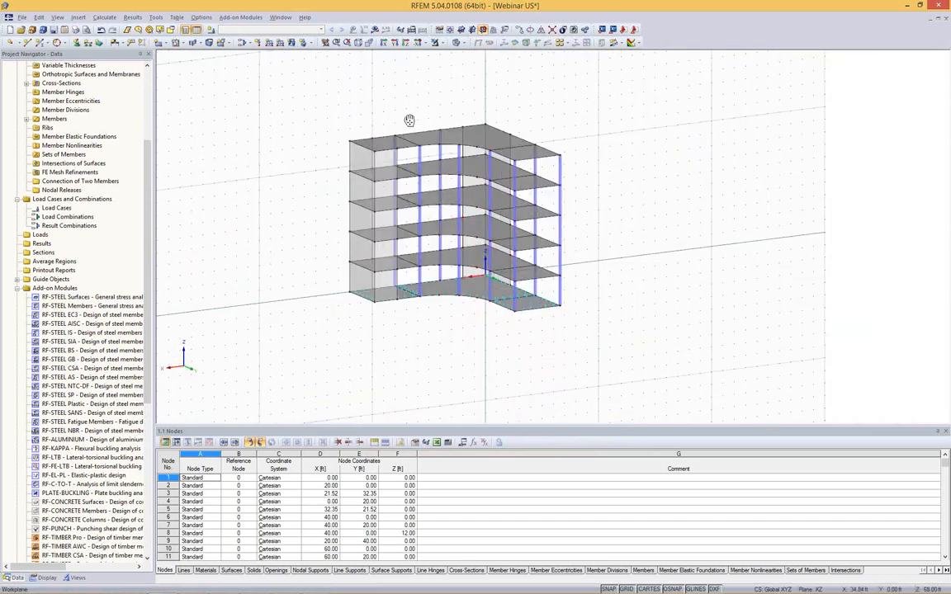
middle_click_drag(409, 118, 447, 157)
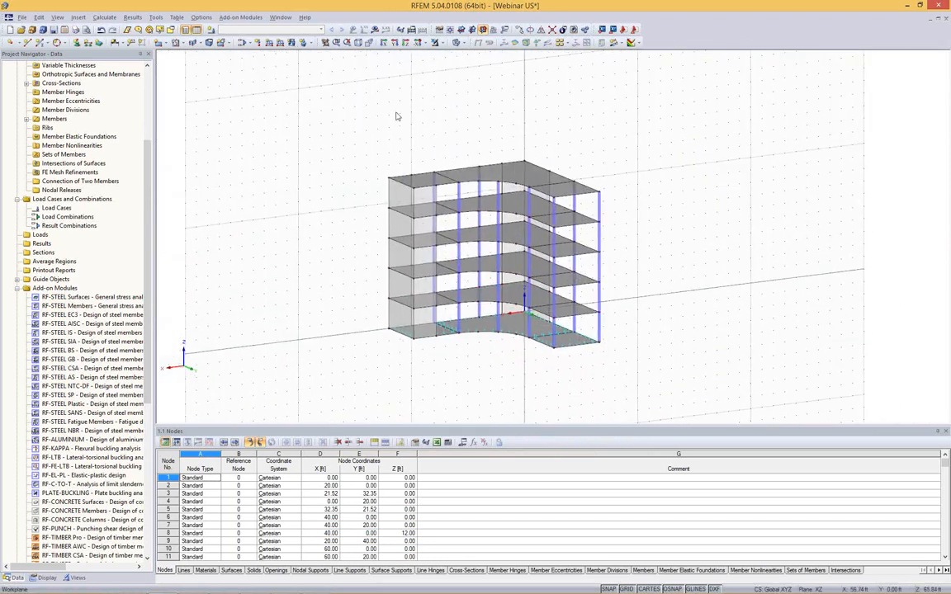
Give load case LC1 the description Self-weight and accept the load case settings.
left_click(212, 30)
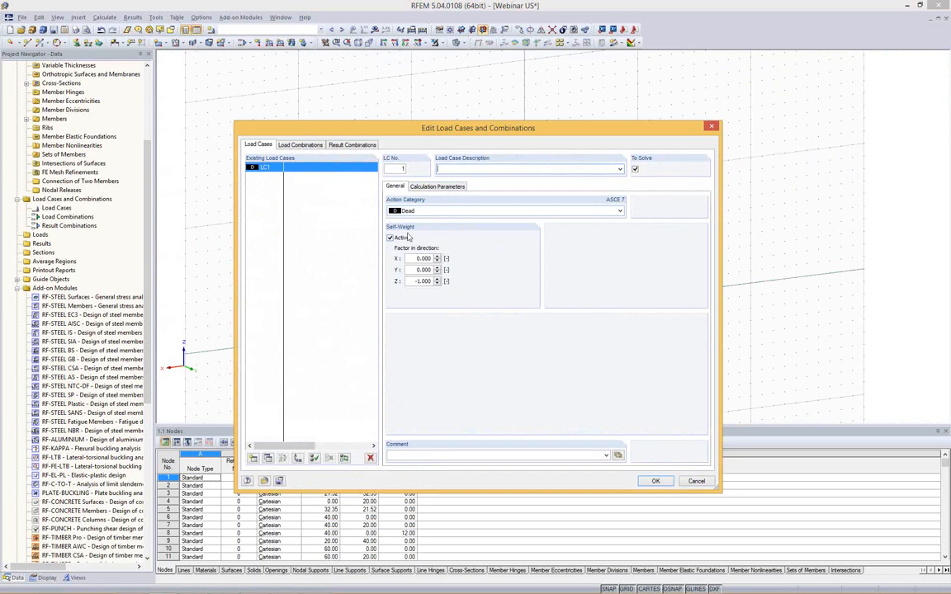
left_click(555, 169)
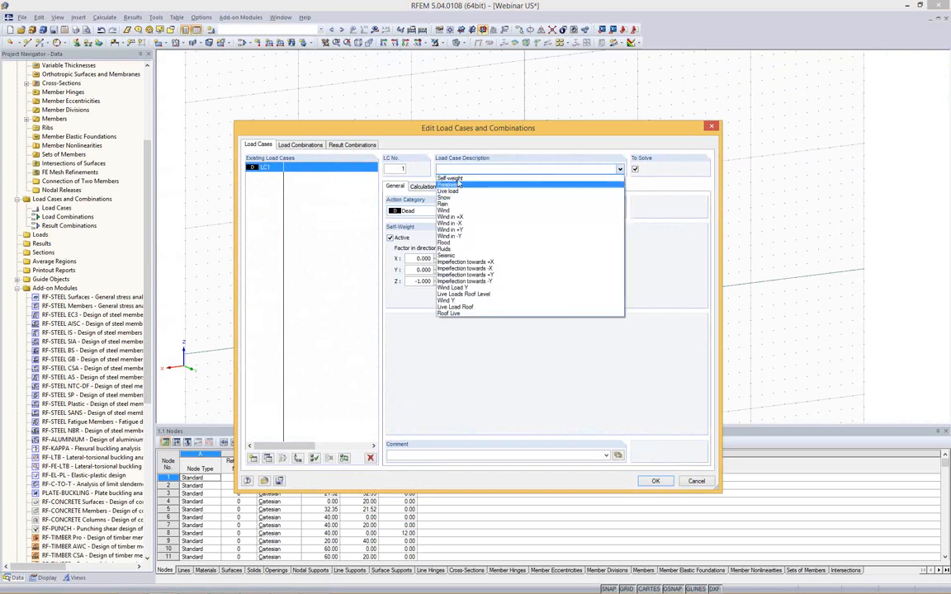
left_click(452, 178)
left_click(648, 483)
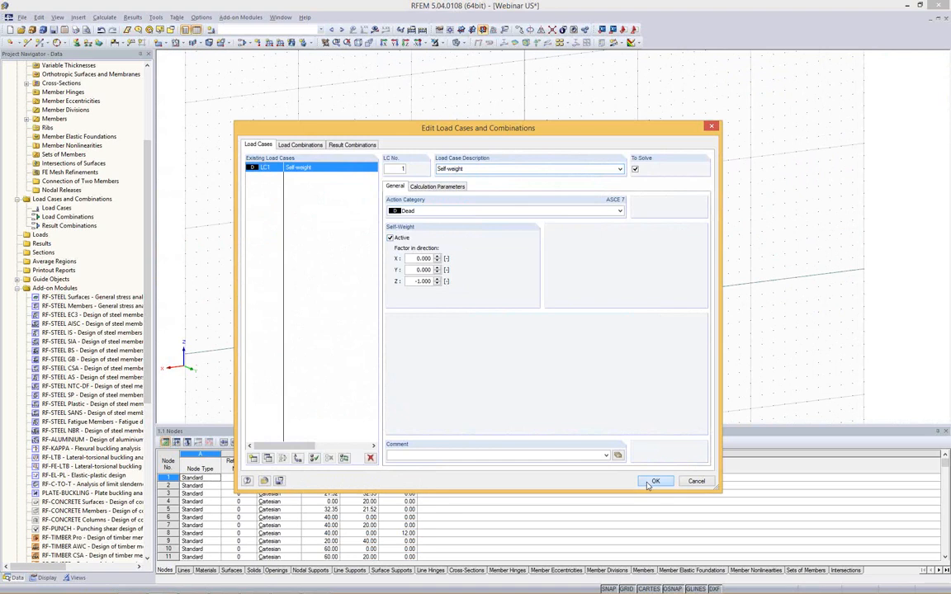
Hide the self-weight load display on the building while keeping the other load types displayed.
left_click(45, 578)
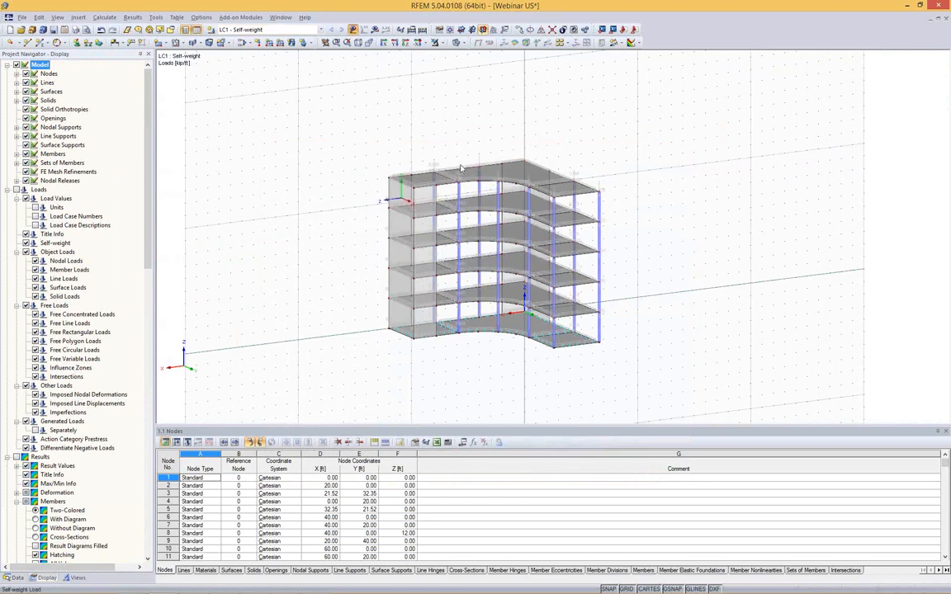
scroll(428, 177, "up", 5)
scroll(428, 177, "down", 8)
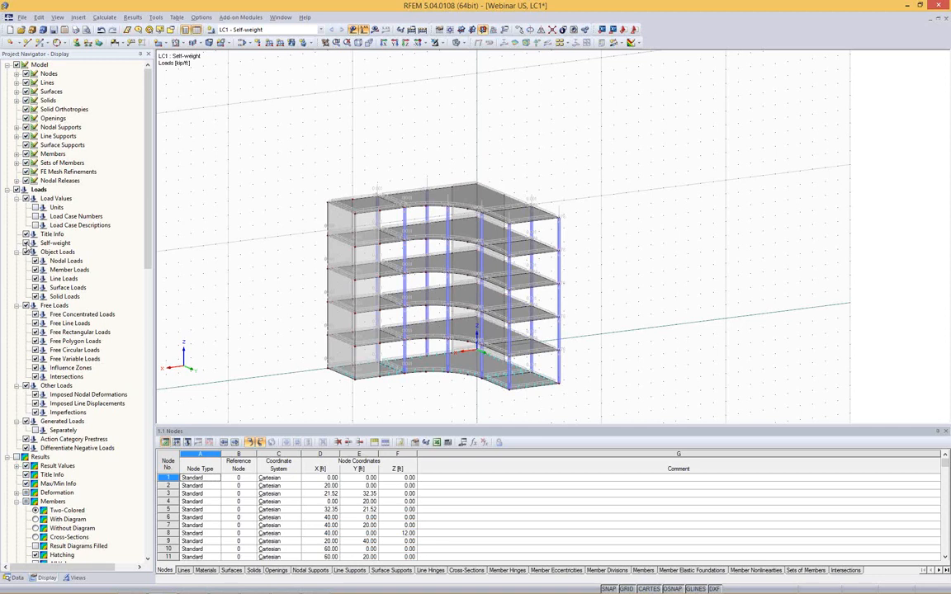
left_click(25, 243)
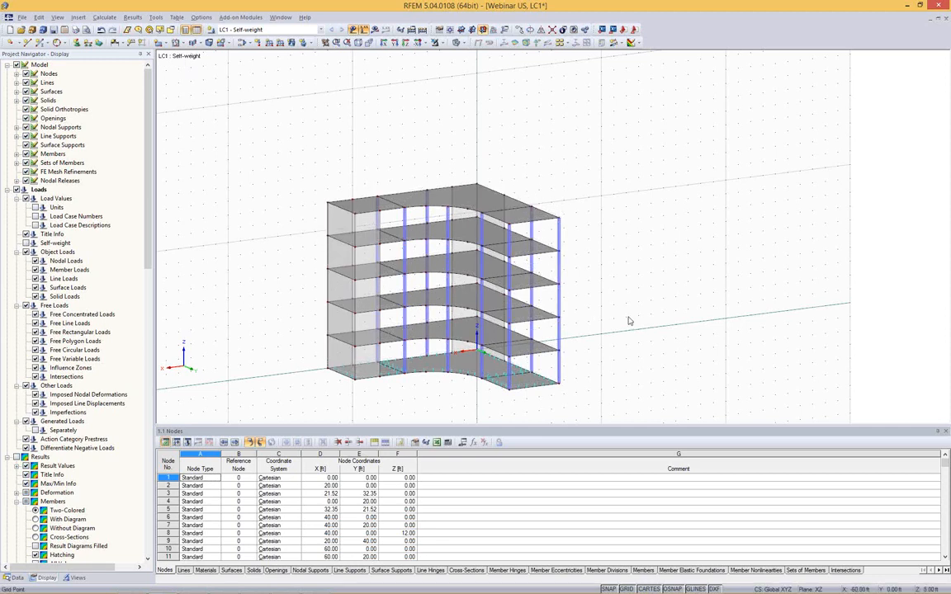
Restrict the visibility to the 14 in thick surfaces and select all of these slabs.
middle_click_drag(627, 353, 639, 320, "ctrl")
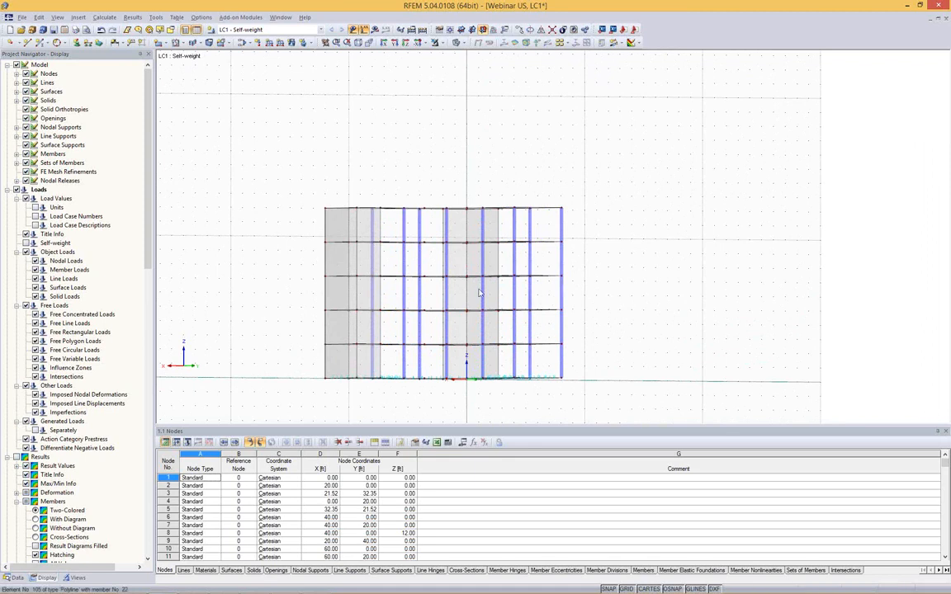
middle_click_drag(409, 144, 456, 196, "ctrl")
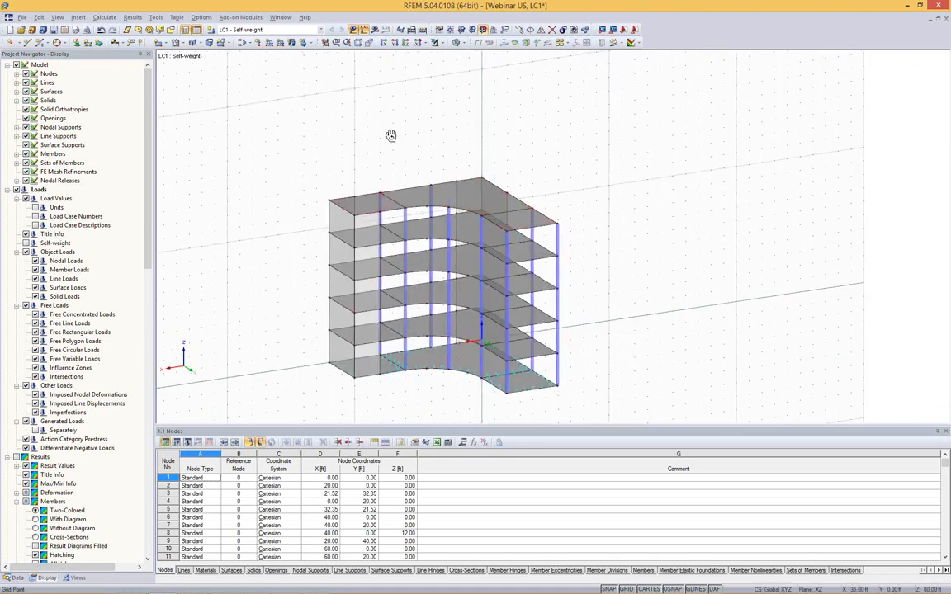
middle_click_drag(405, 115, 397, 168, "ctrl")
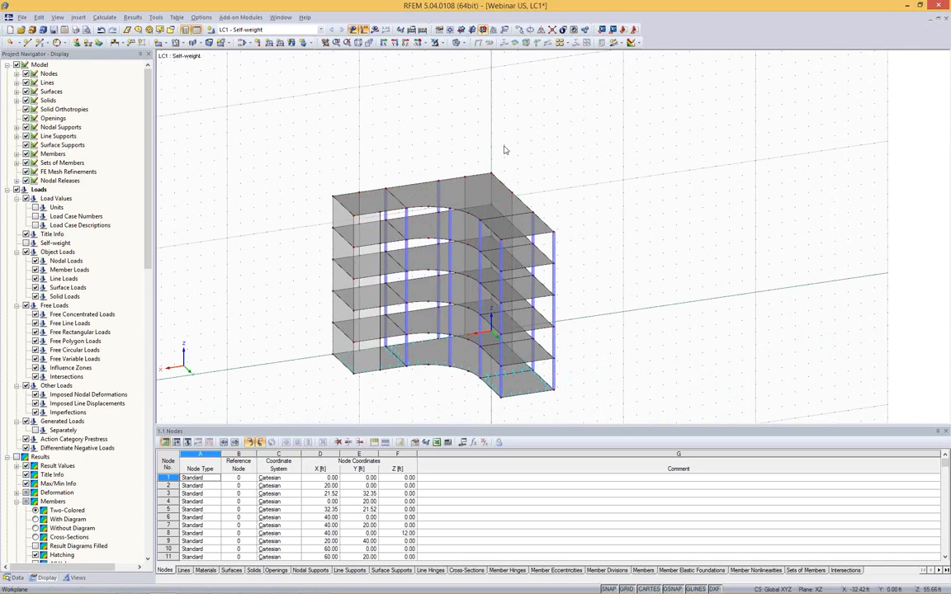
left_click(76, 578)
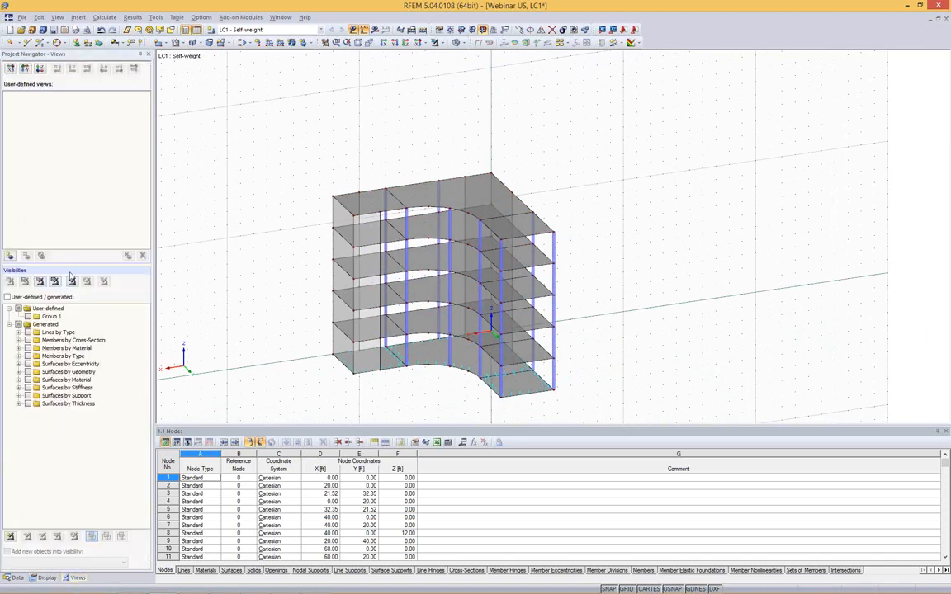
left_click(19, 404)
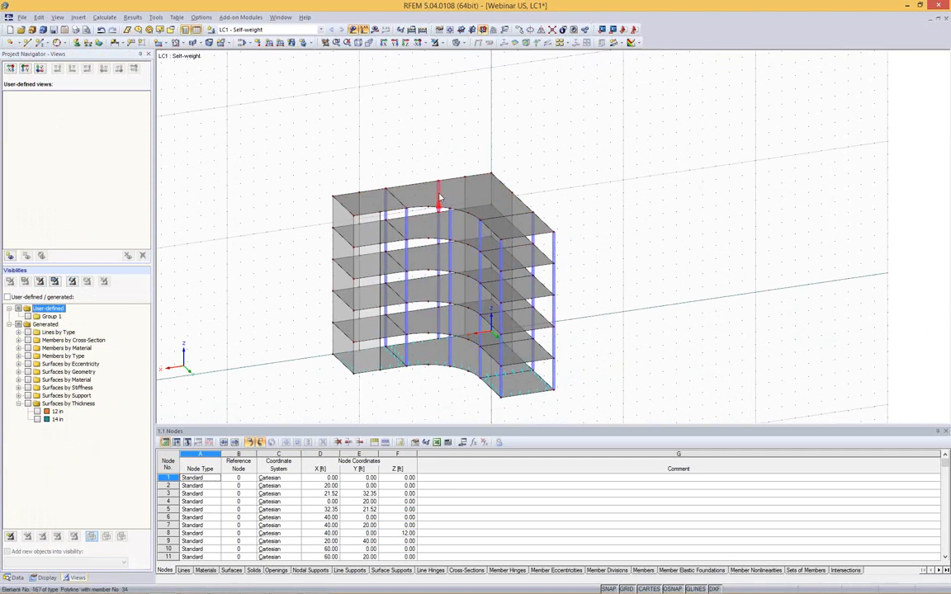
left_click(36, 420)
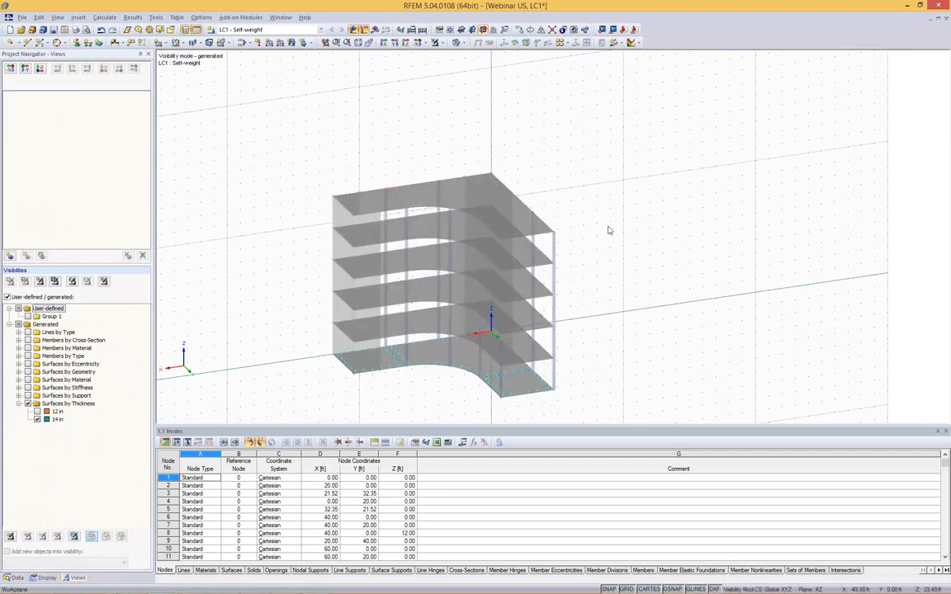
left_click_drag(290, 108, 736, 378)
mouse_move(686, 265)
middle_mouse_down("ctrl")
mouse_move(705, 208)
mouse_move(681, 250)
mouse_move(689, 248)
middle_mouse_up("ctrl")
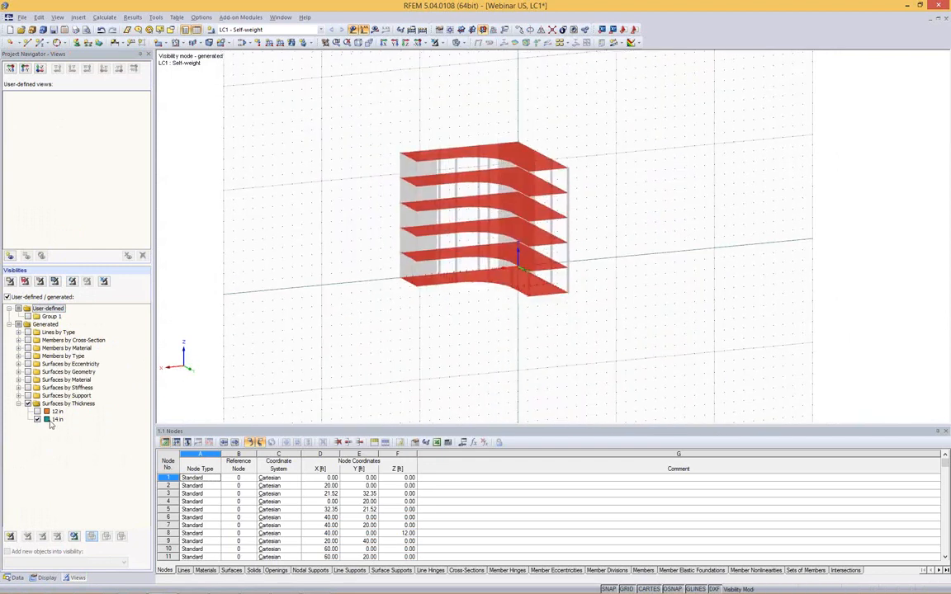
scroll(548, 134, "up", 1)
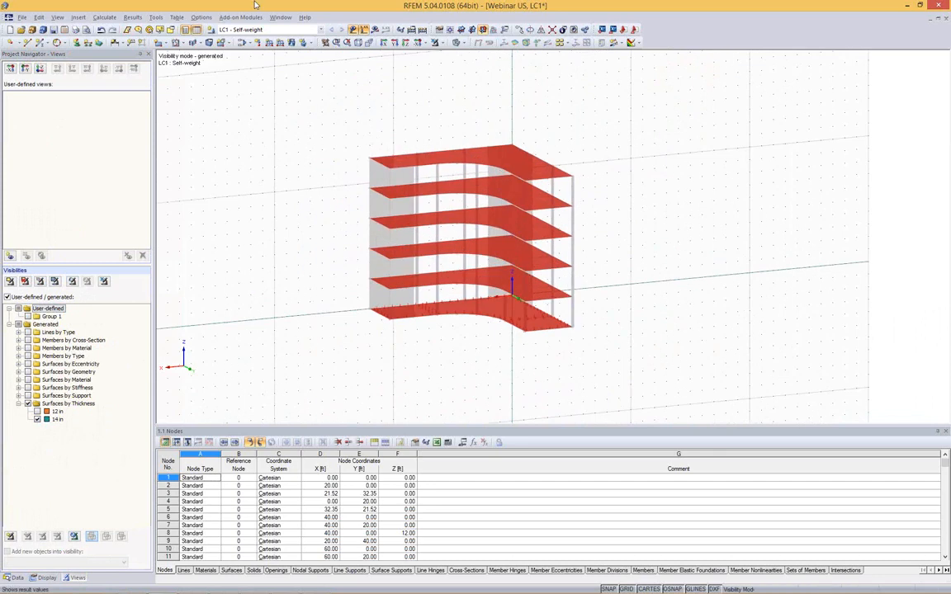
Set the area load unit to ksf and apply a uniform surface load of -0.060 ksf in ZL to the selected slabs in LC1.
left_click(291, 42)
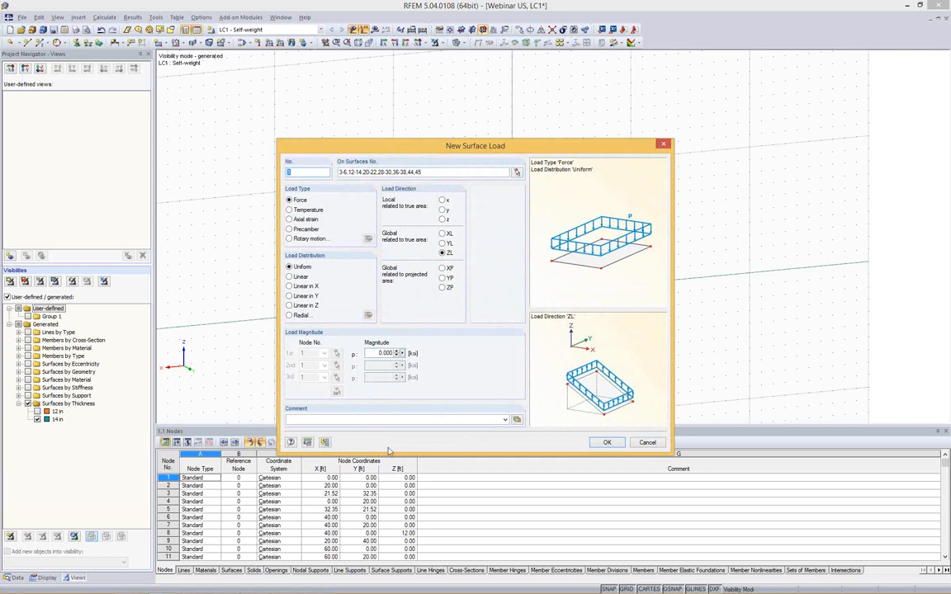
left_click(307, 443)
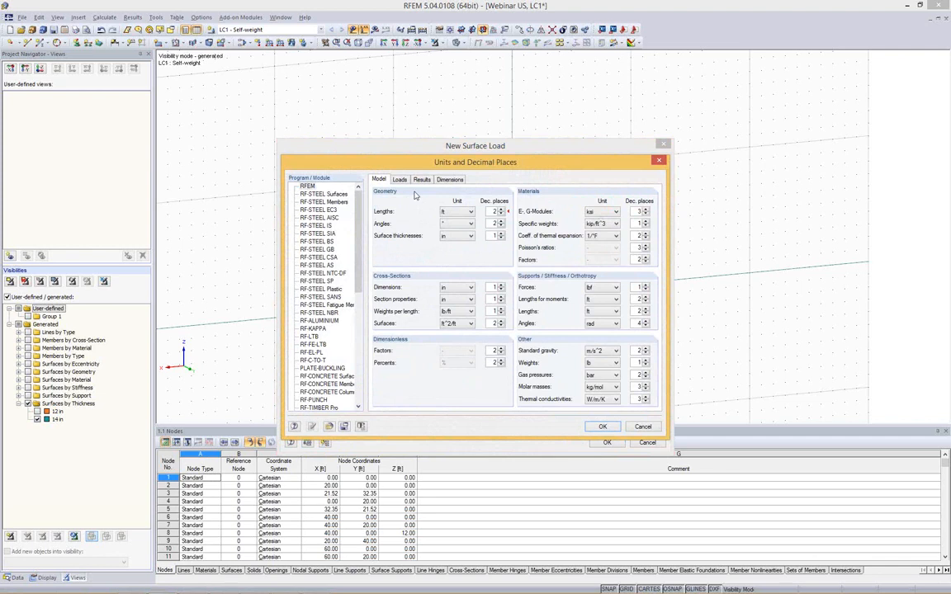
left_click(400, 180)
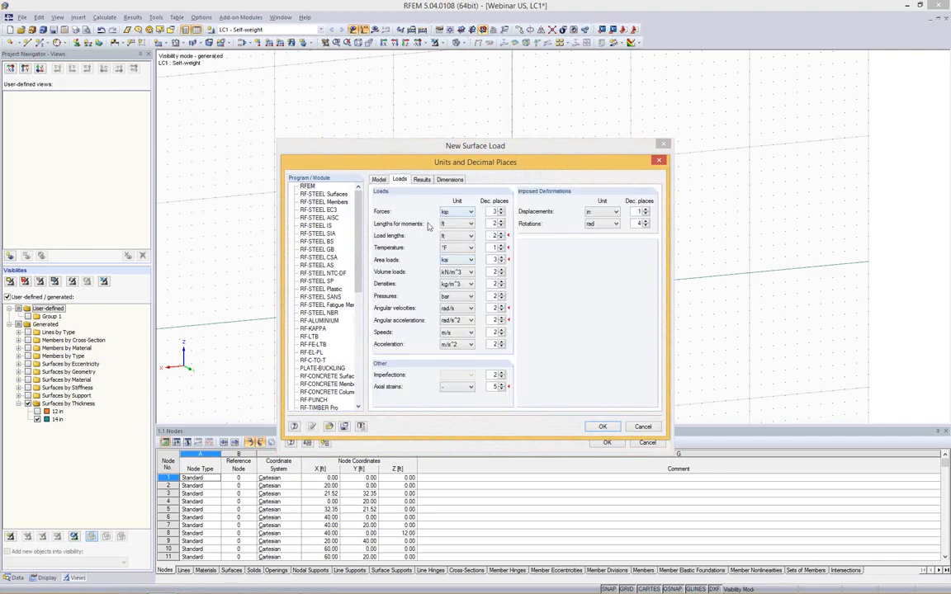
left_click(461, 260)
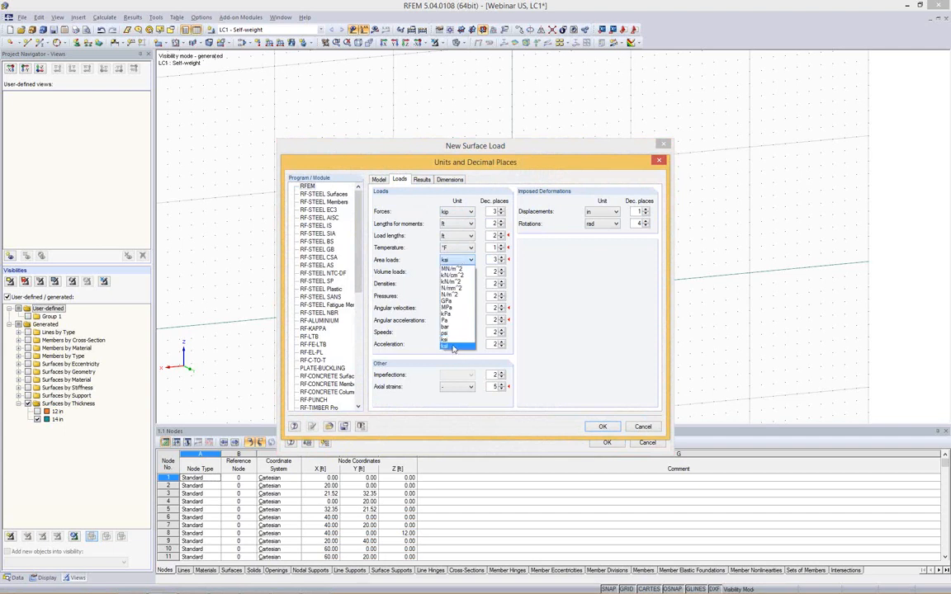
left_click(453, 346)
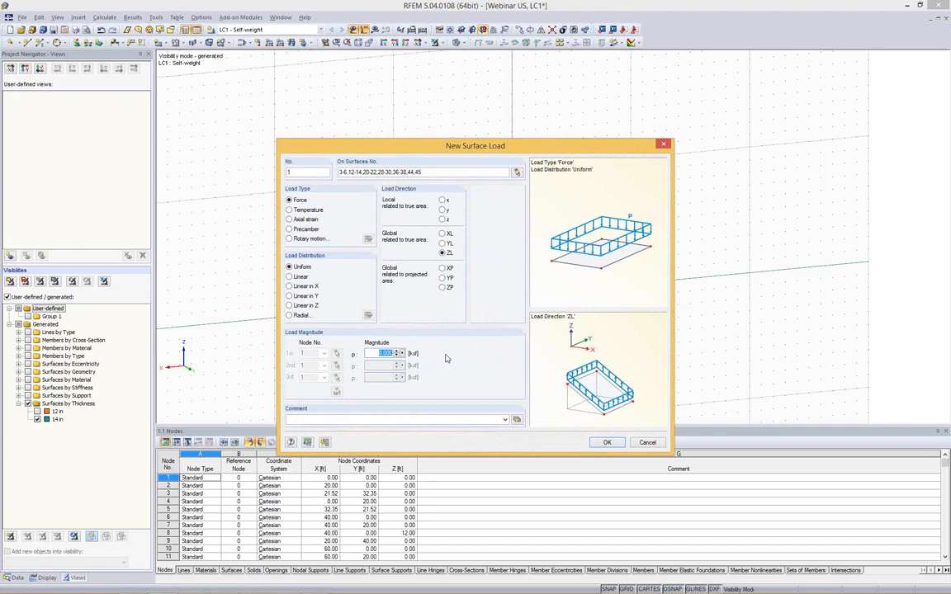
key("BackSpace")
left_click(607, 443)
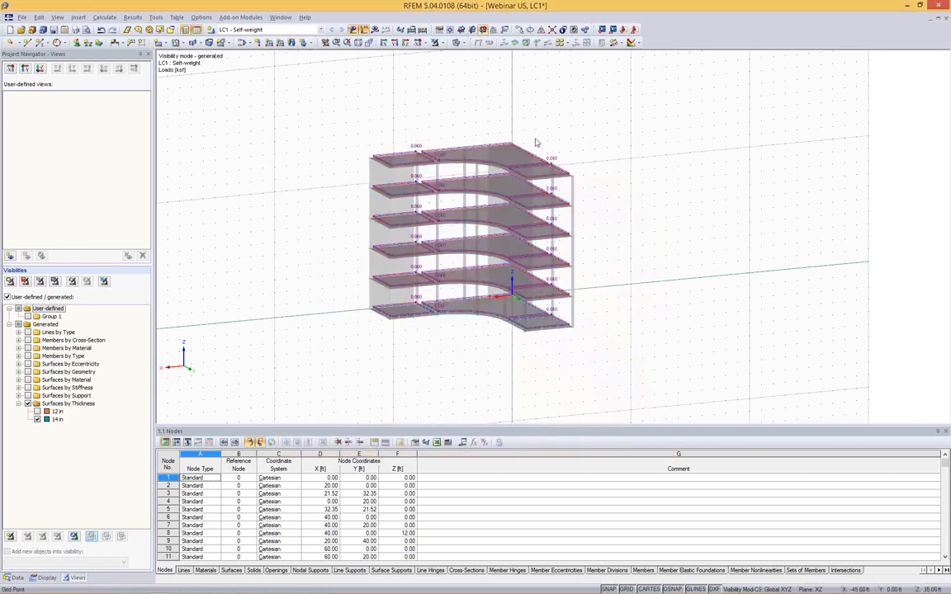
Increase the displayed size of the surface load symbols on the roof slab.
scroll(539, 151, "up", 5)
right_click(543, 188)
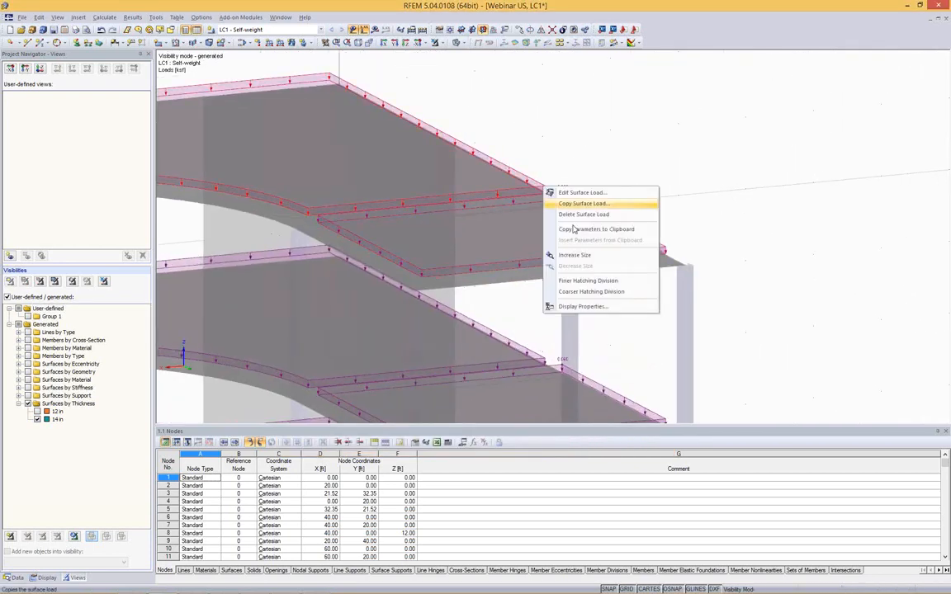
left_click(574, 258)
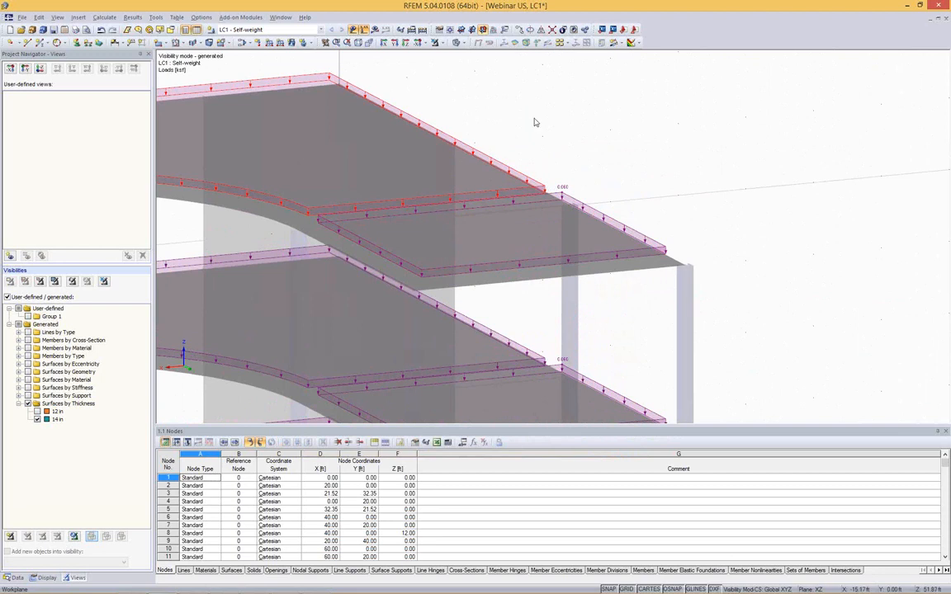
scroll(531, 190, "down", 2)
right_click(534, 188)
left_click(573, 256)
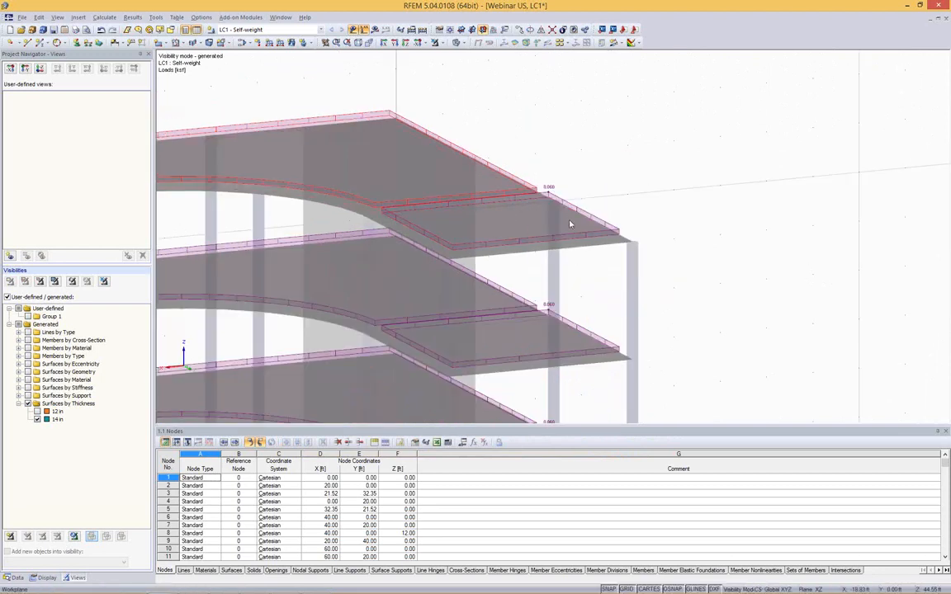
right_click(537, 189)
left_click(561, 138)
Create load case LC2 with the action category Live and the description Live load.
scroll(501, 227, "down", 2)
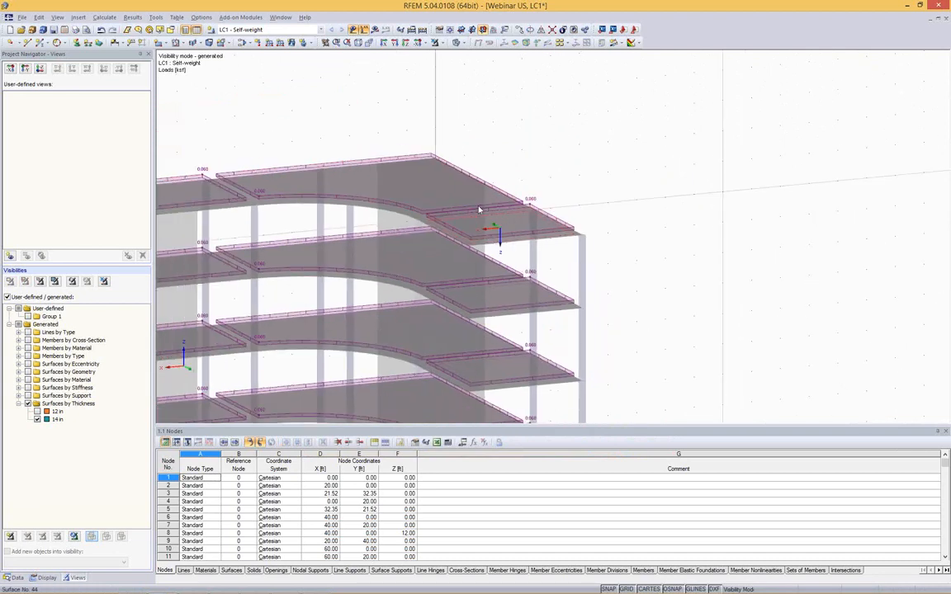
middle_click_drag(501, 227, 359, 208)
scroll(359, 208, "down", 3)
middle_click_drag(255, 100, 339, 107)
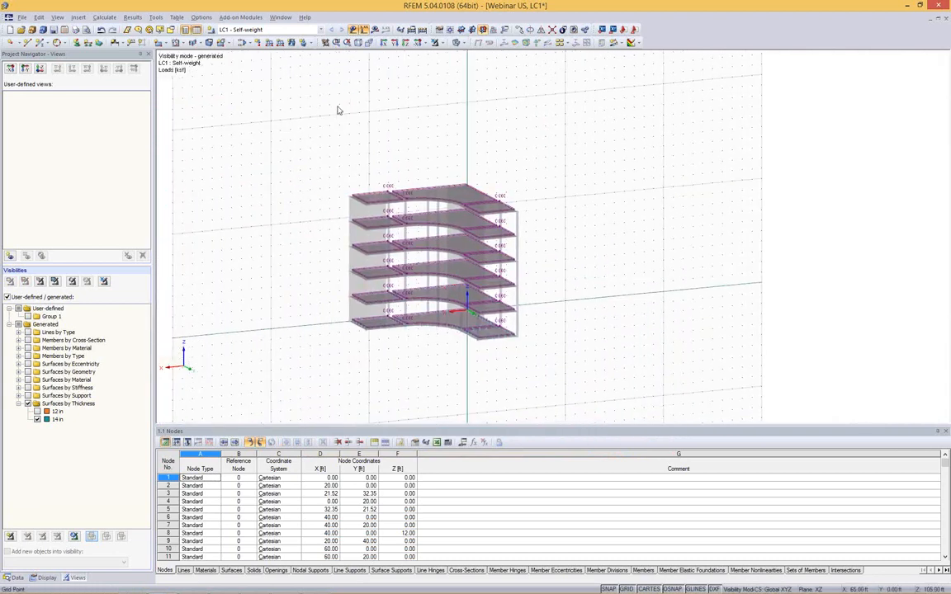
scroll(337, 112, "up", 2)
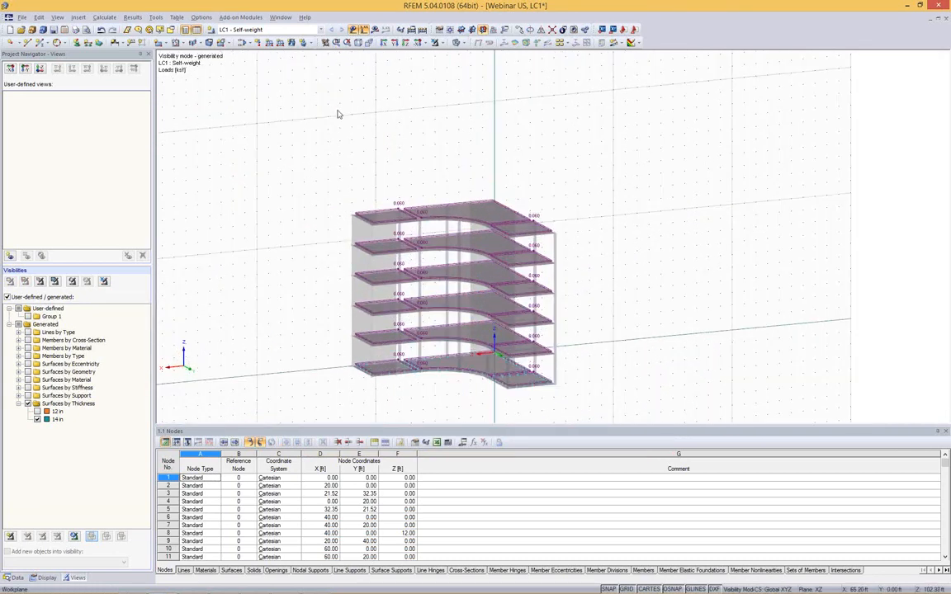
left_click(211, 31)
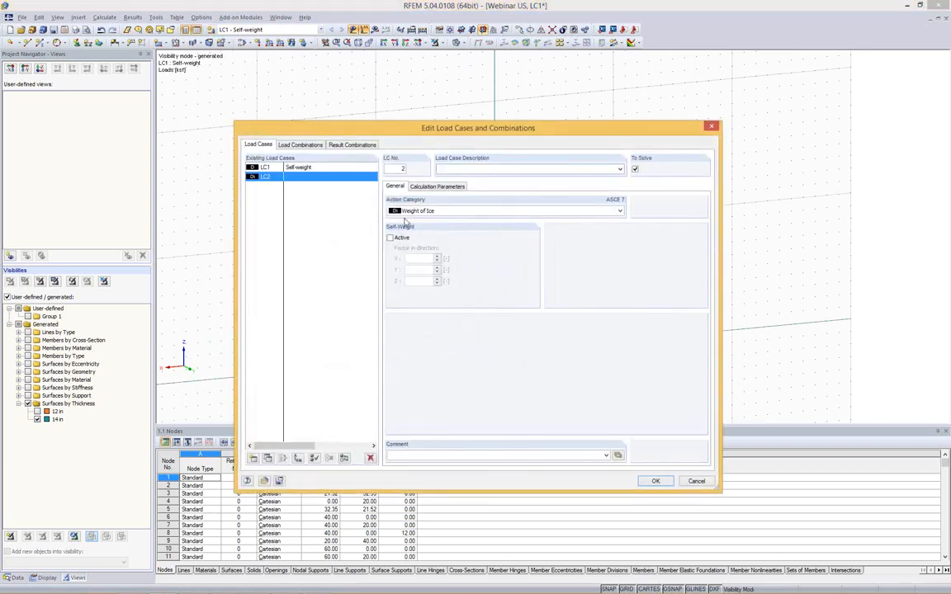
left_click(410, 211)
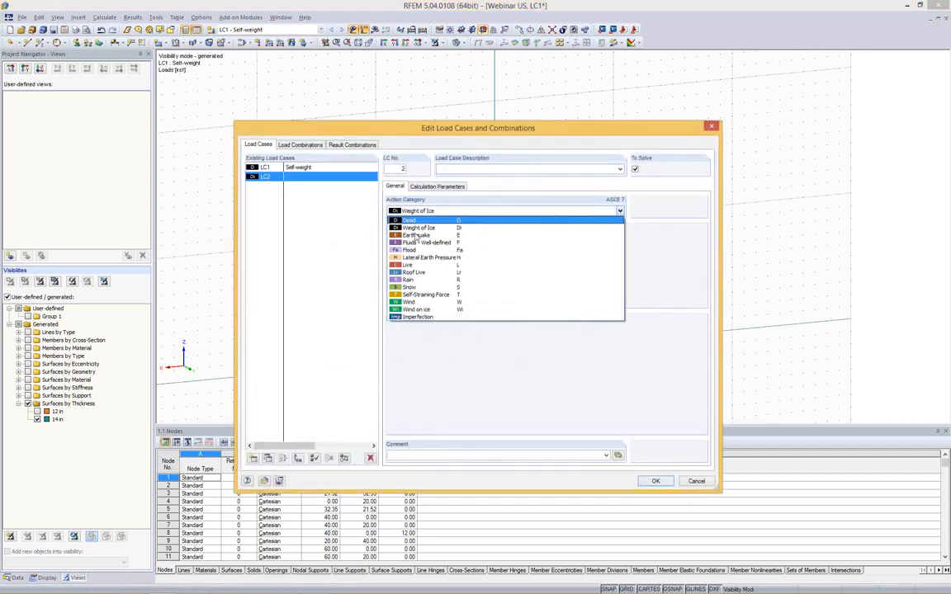
left_click(420, 265)
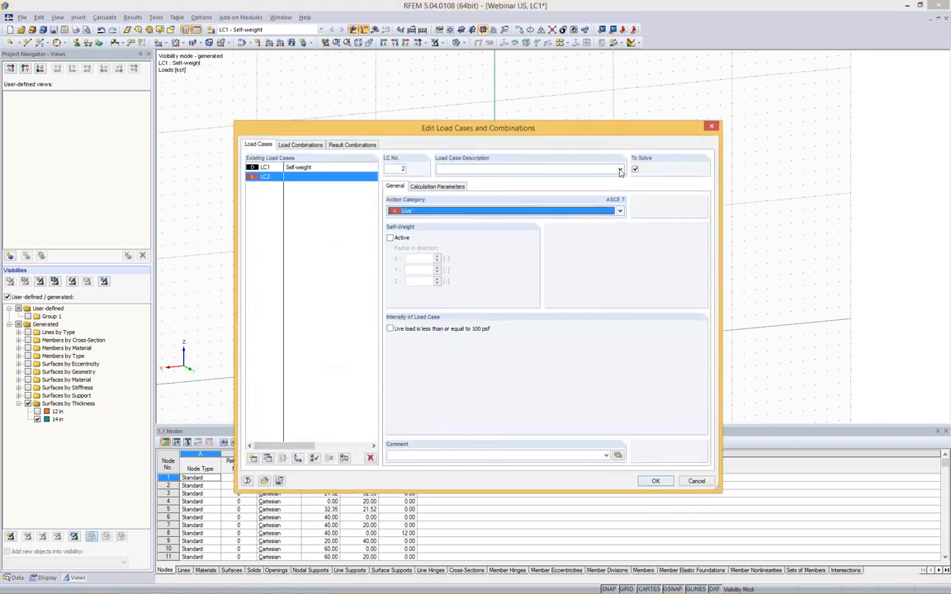
left_click(620, 170)
left_click(477, 192)
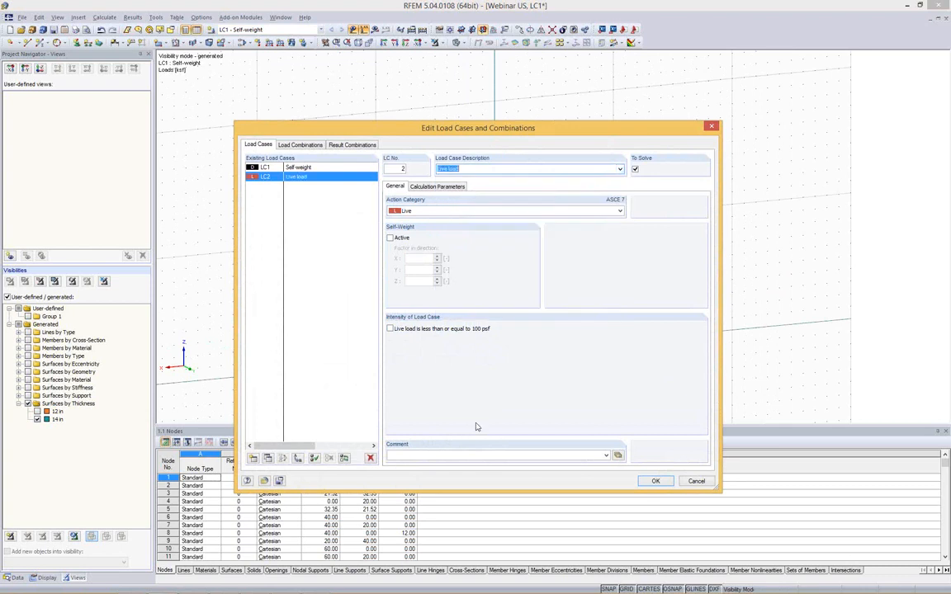
left_click(656, 482)
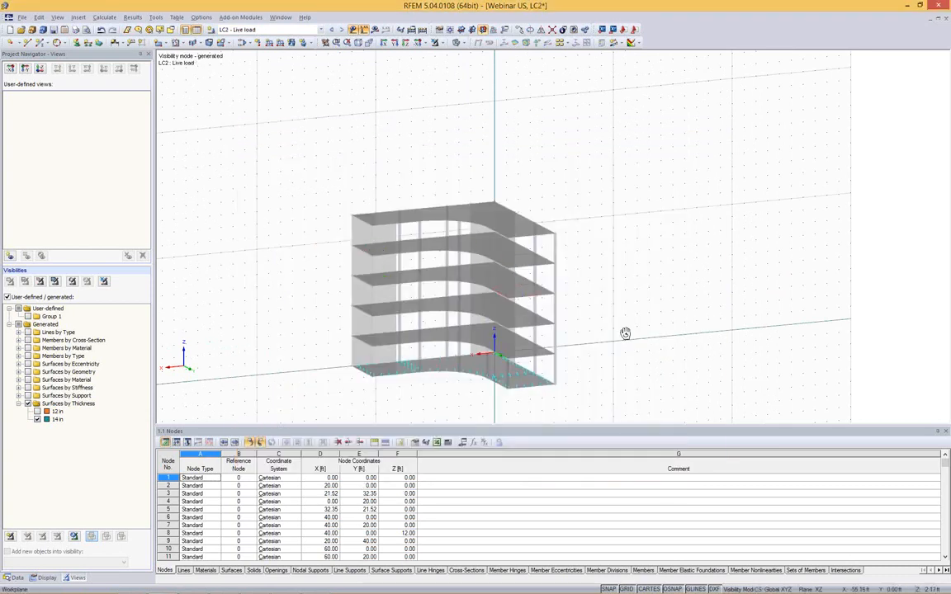
Select all slab levels except the roof and open a new surface load for them.
middle_click_drag(625, 334, 626, 314, "ctrl")
left_click_drag(322, 240, 652, 399)
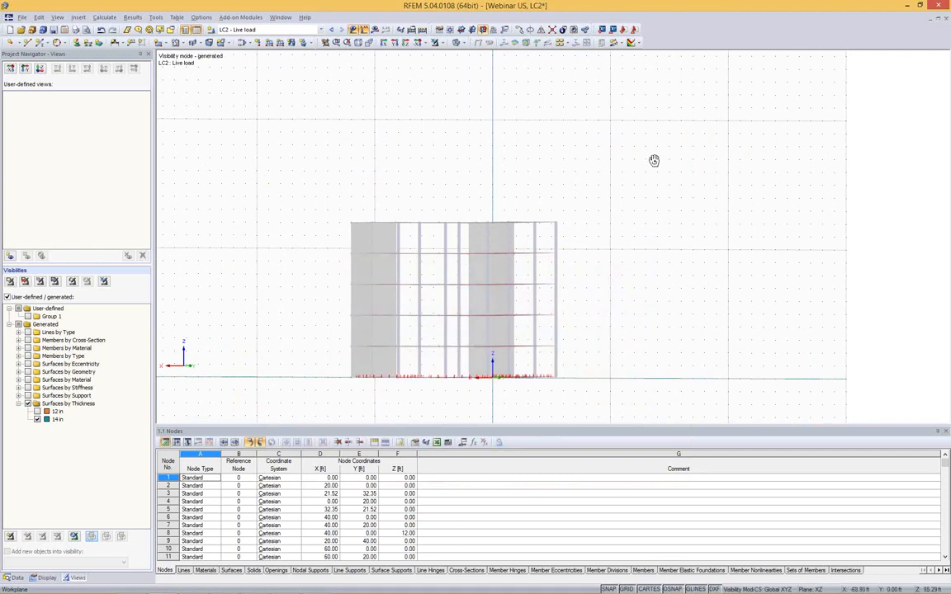
middle_click_drag(654, 160, 596, 221, "ctrl")
middle_click_drag(310, 153, 400, 142, "ctrl")
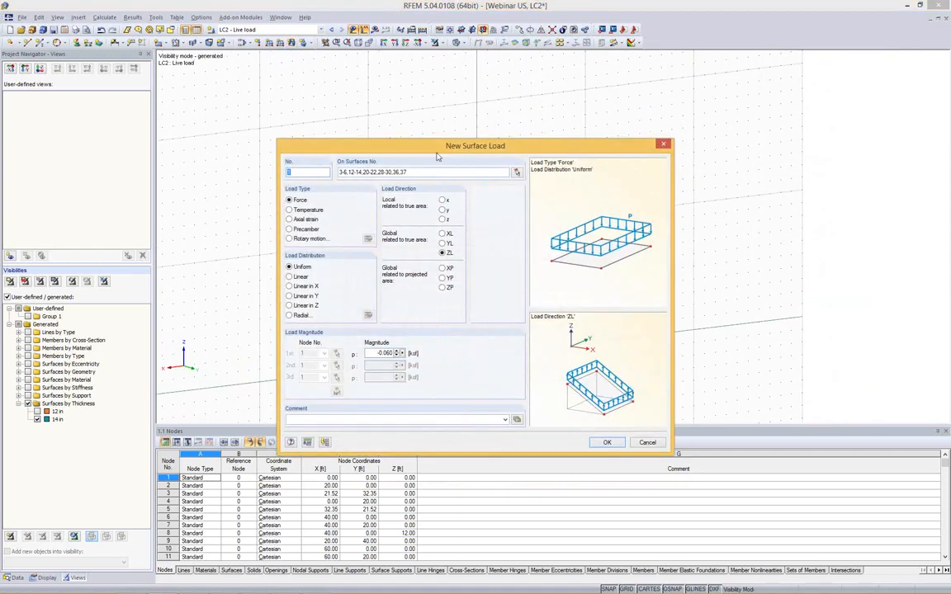
Apply a uniform downward surface load of 0.100 ksf in ZL to the slabs below the roof in LC2.
left_click_drag(464, 146, 720, 111)
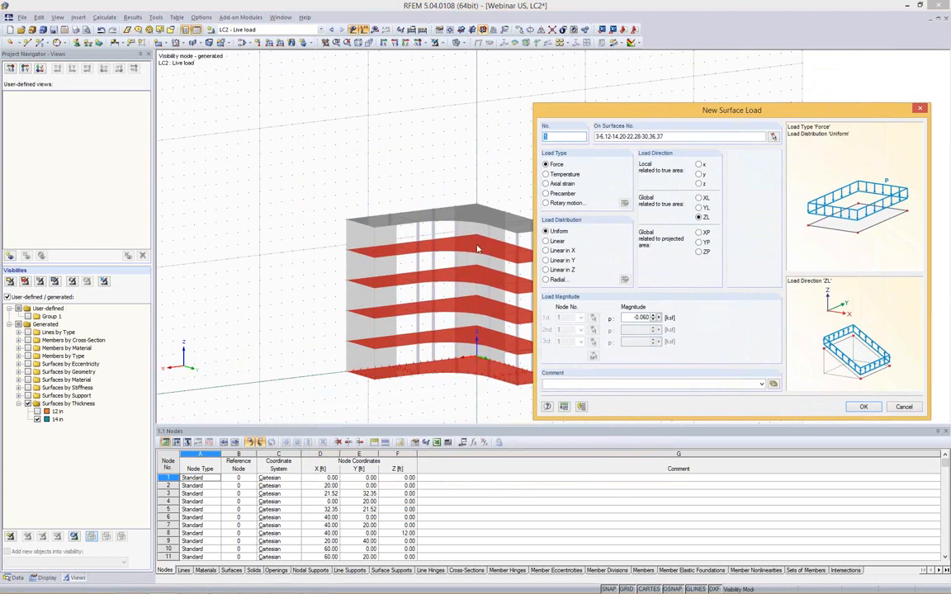
left_click_drag(665, 136, 601, 138)
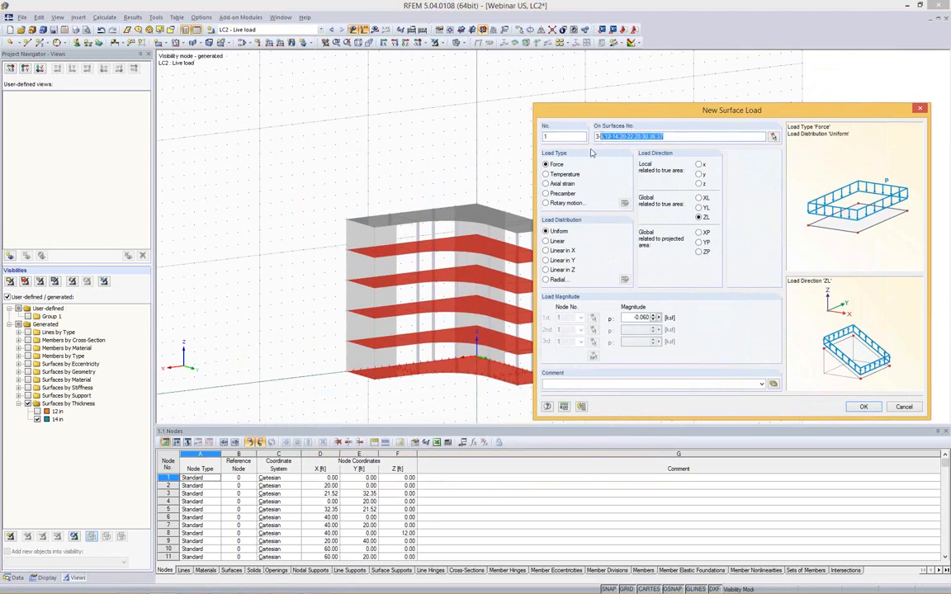
left_click_drag(633, 317, 688, 323)
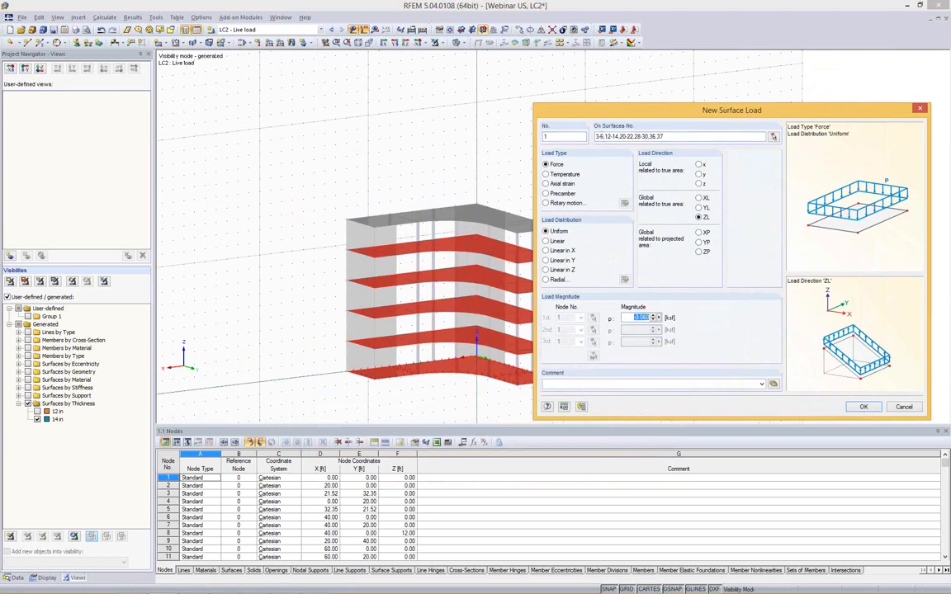
key("BackSpace")
left_click(863, 407)
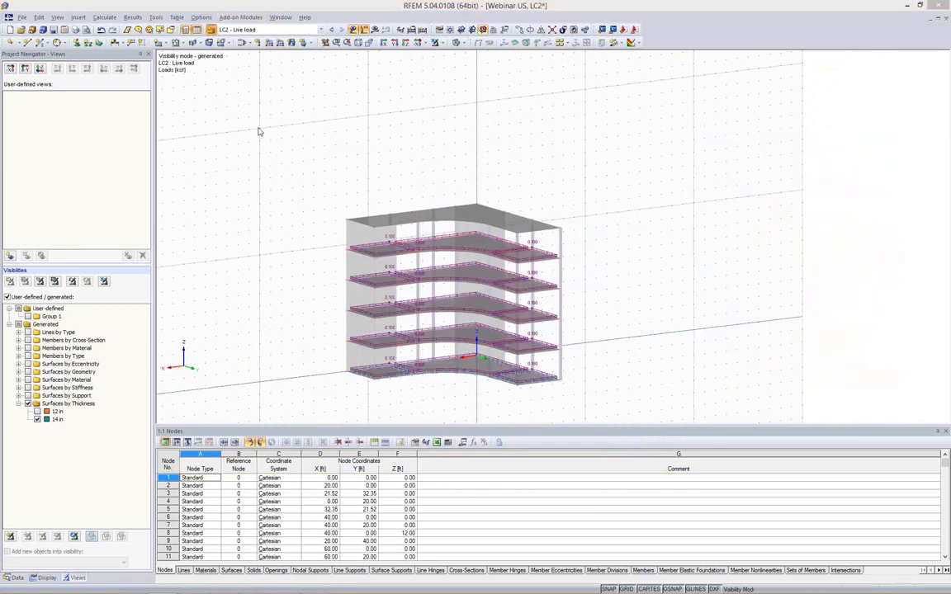
Create load case LC3 with the action category Roof Live and the description Live load Roof.
left_click(434, 212)
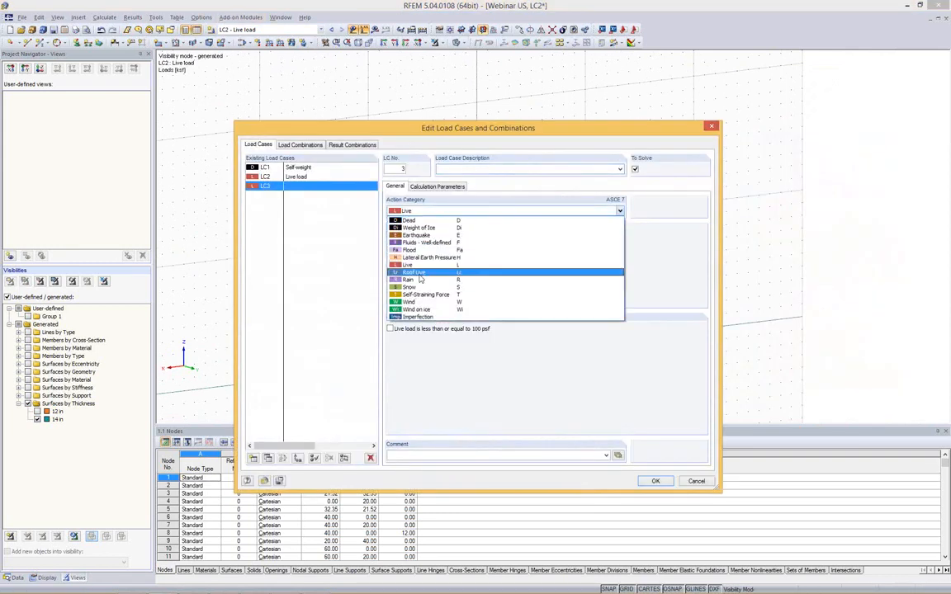
left_click(419, 274)
left_click(620, 170)
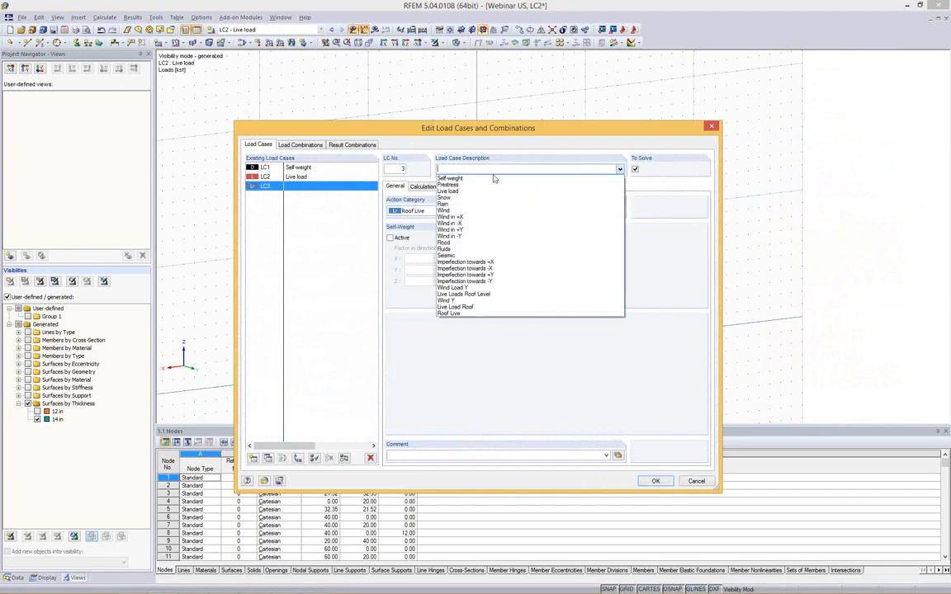
left_click(467, 186)
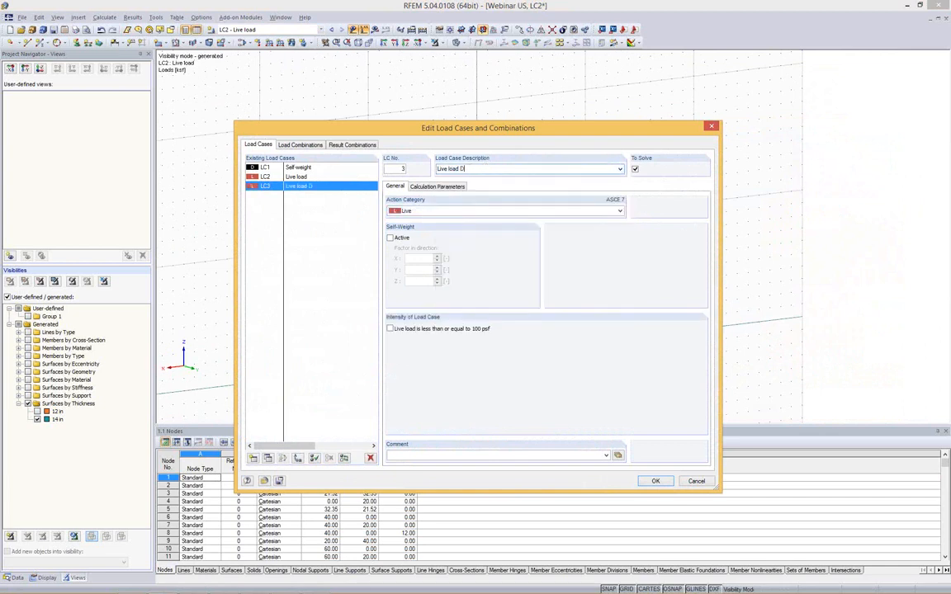
left_click(537, 211)
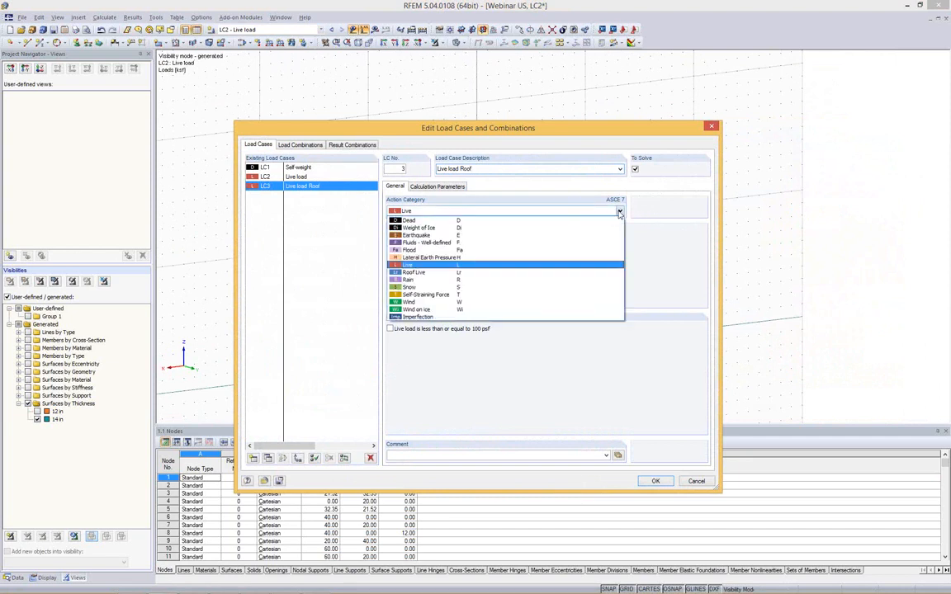
left_click(421, 273)
left_click(660, 483)
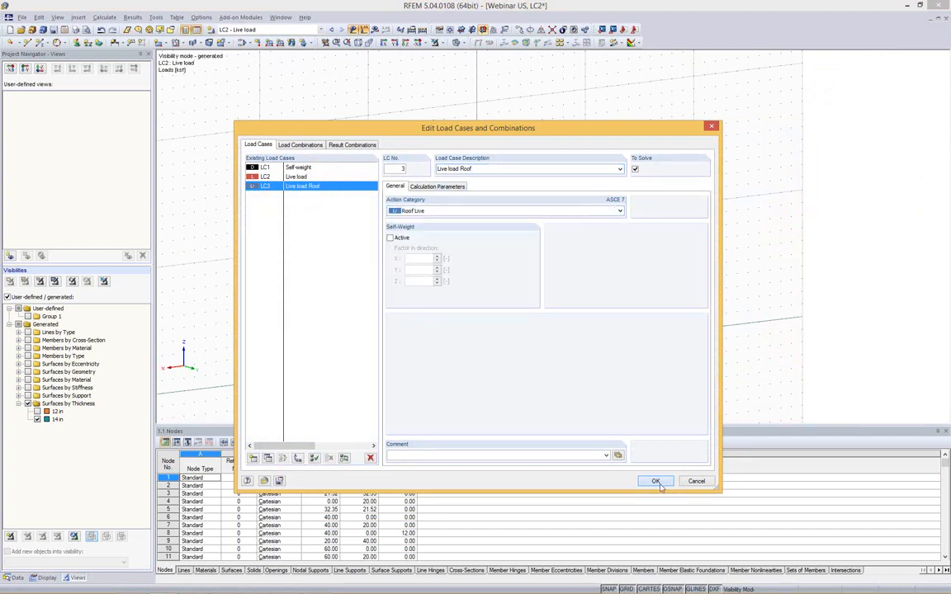
Apply a uniform surface load of -0.070 ksf in global ZL to the roof slab surfaces in LC3.
middle_click_drag(475, 134, 309, 182, "ctrl")
middle_click_drag(640, 151, 330, 57, "ctrl")
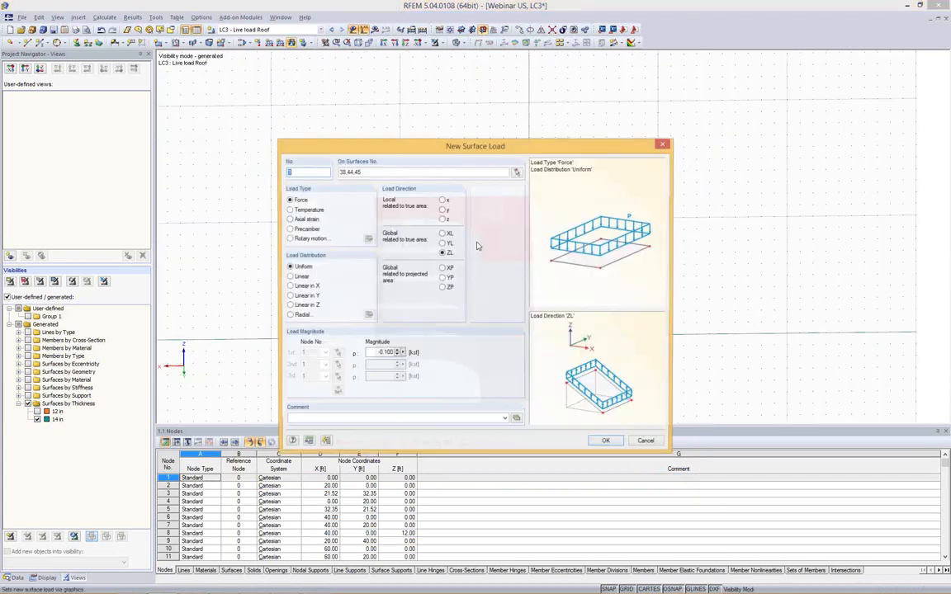
double_click(382, 353)
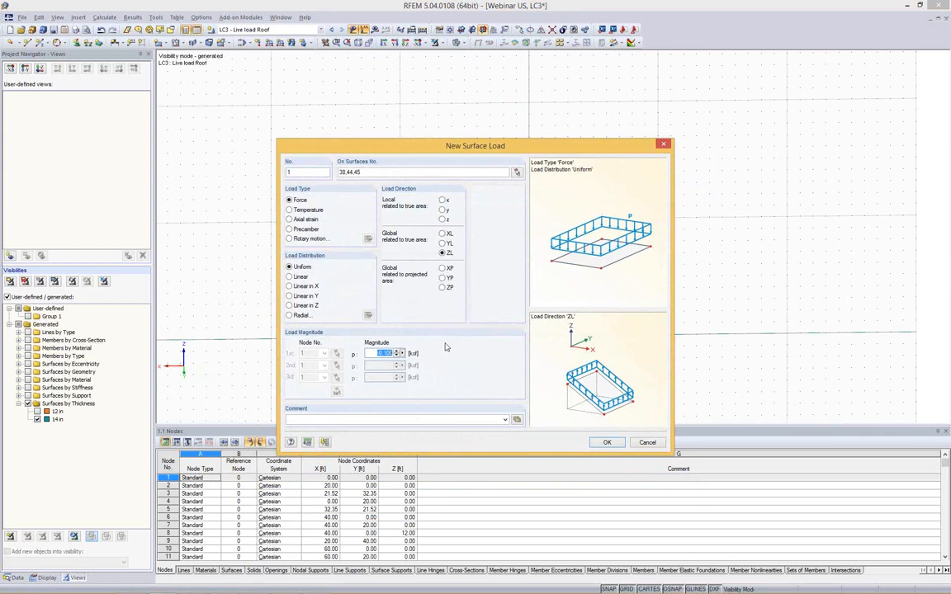
type("-")
key("Return")
left_click(461, 77)
middle_click_drag(575, 314, 628, 272, "ctrl")
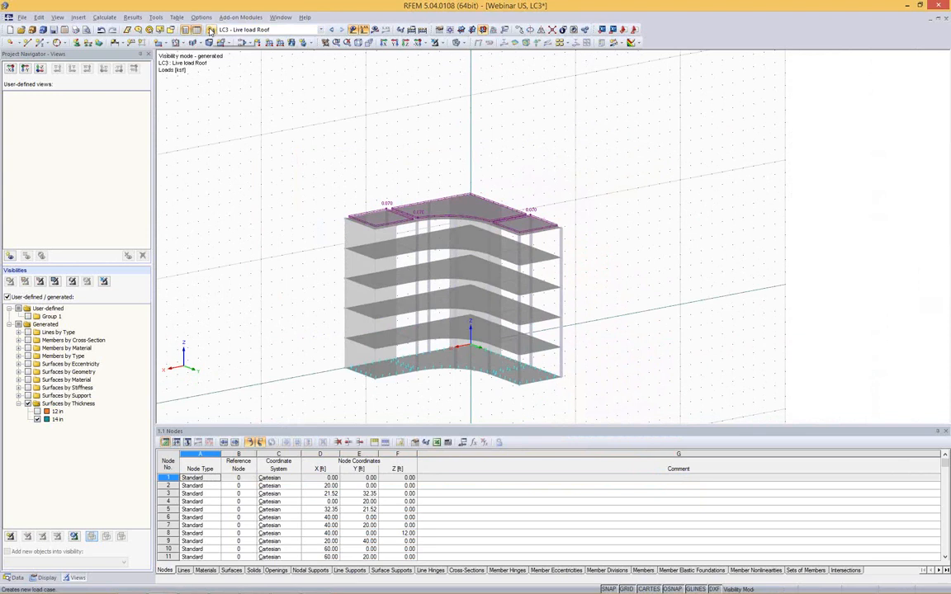
Switch the generated visibility from the 14 in surfaces to the 12 in thick surfaces only.
left_click(442, 45)
left_click(441, 46)
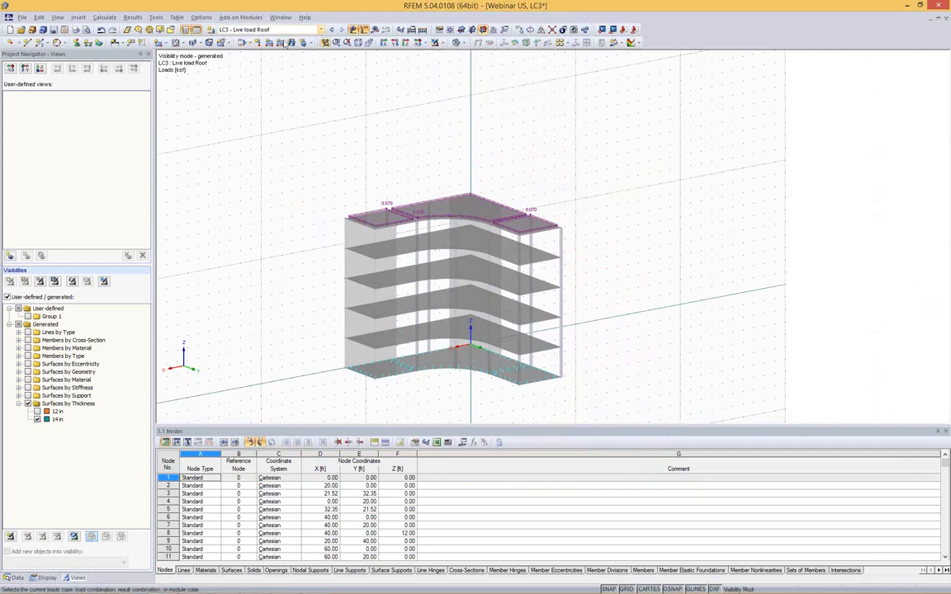
middle_click_drag(309, 168, 516, 165, "ctrl")
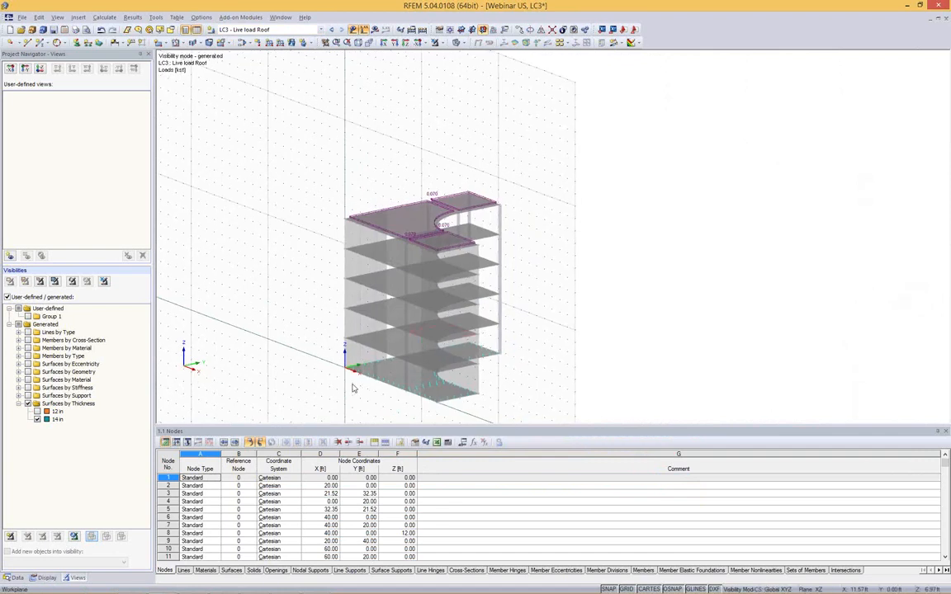
scroll(354, 385, "up", 5)
scroll(377, 317, "down", 6)
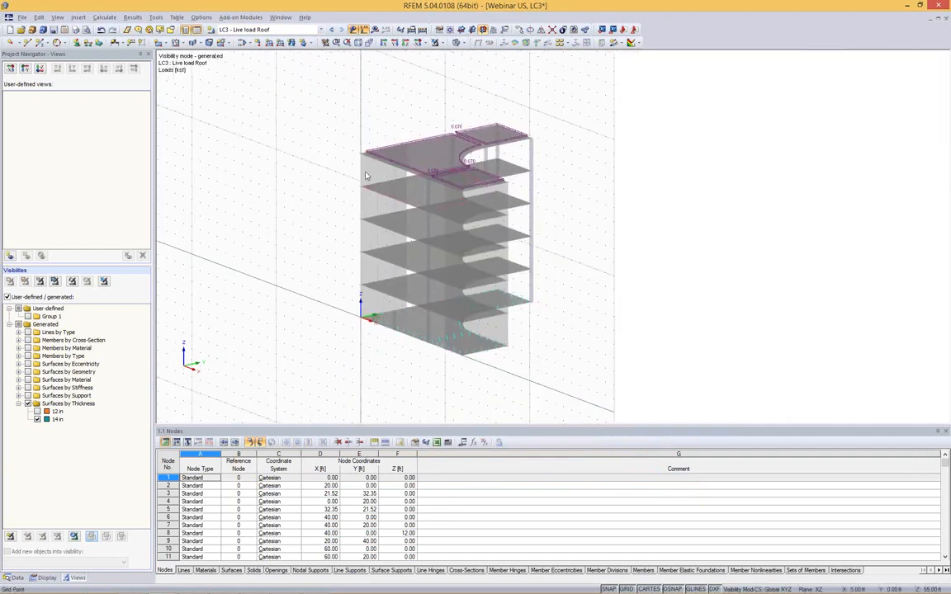
mouse_move(421, 199)
middle_mouse_down("ctrl")
mouse_move(456, 171)
mouse_move(380, 185)
mouse_move(433, 190)
middle_mouse_up("ctrl")
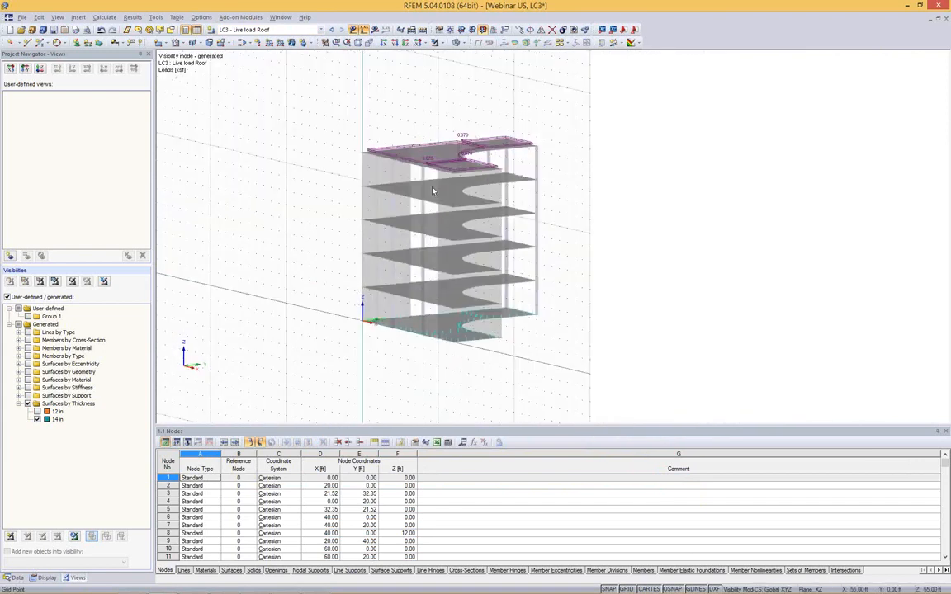
left_click(437, 44)
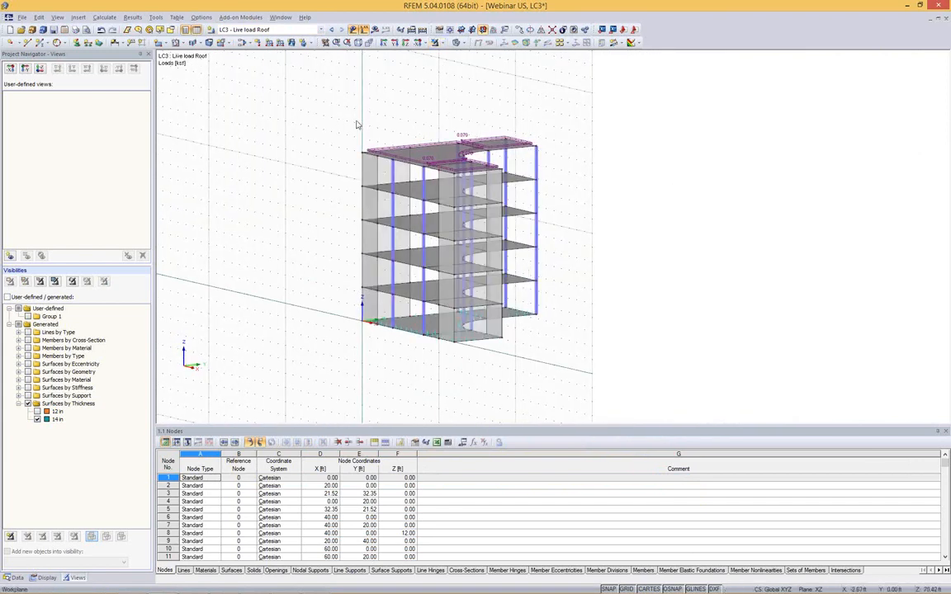
left_click(37, 420)
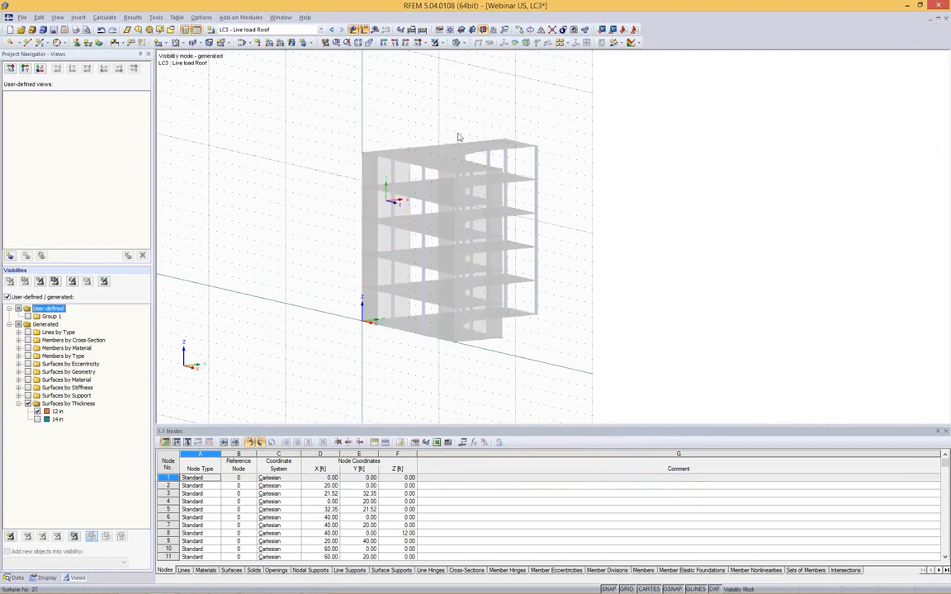
Select the wall surfaces on all storeys at both ends of the straight facade along the X-axis.
middle_click_drag(488, 131, 503, 268, "ctrl")
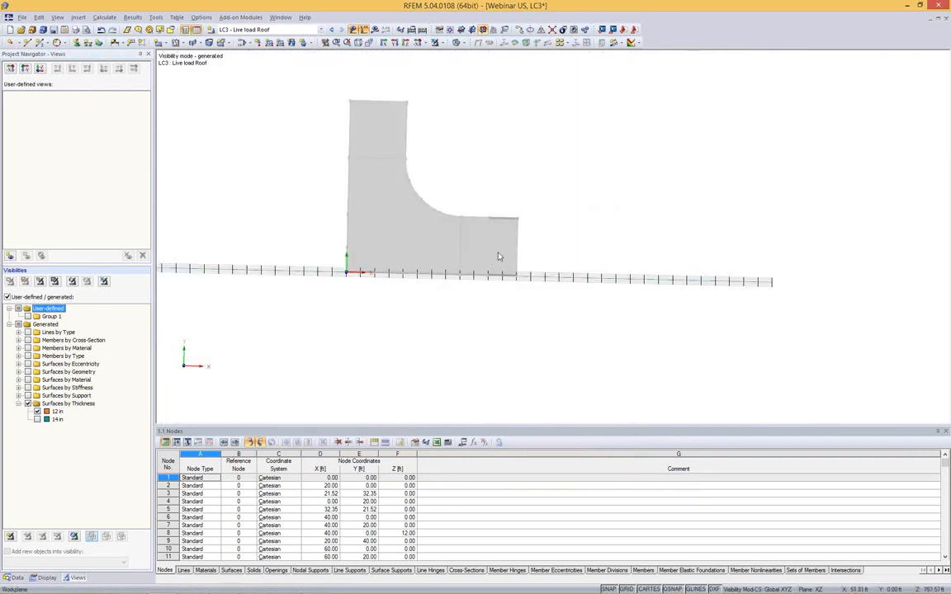
left_click_drag(501, 252, 363, 303)
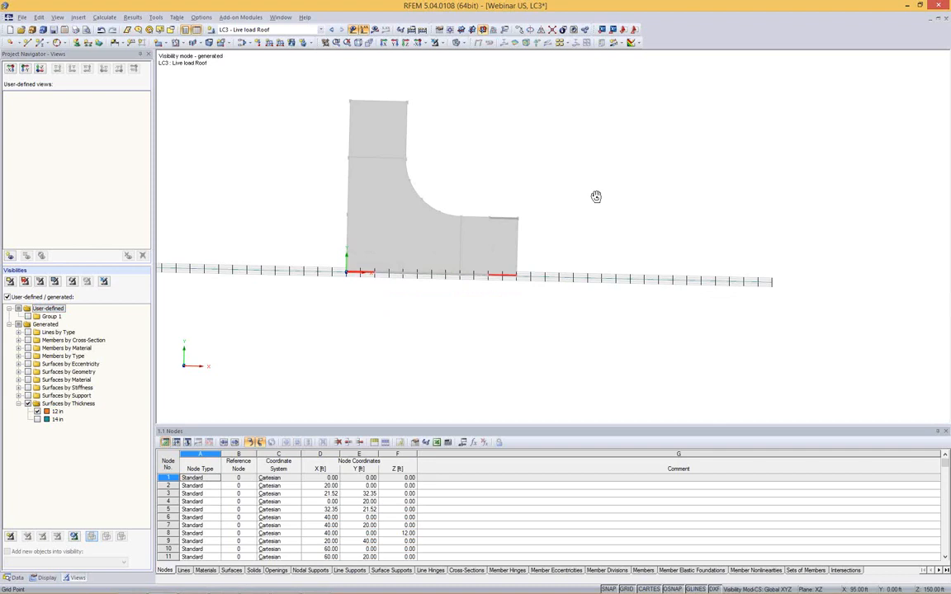
middle_click_drag(596, 197, 162, 75, "ctrl")
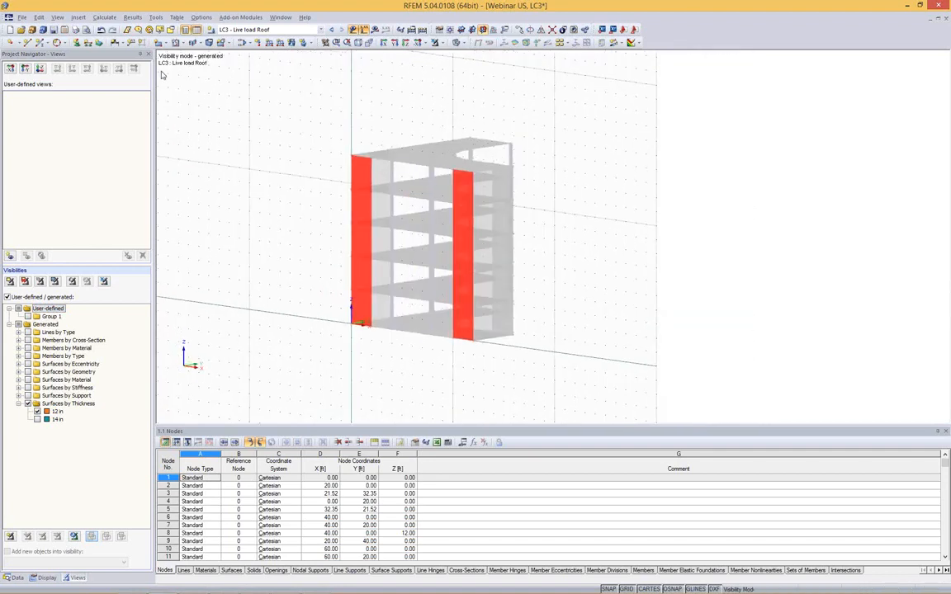
left_click(293, 43)
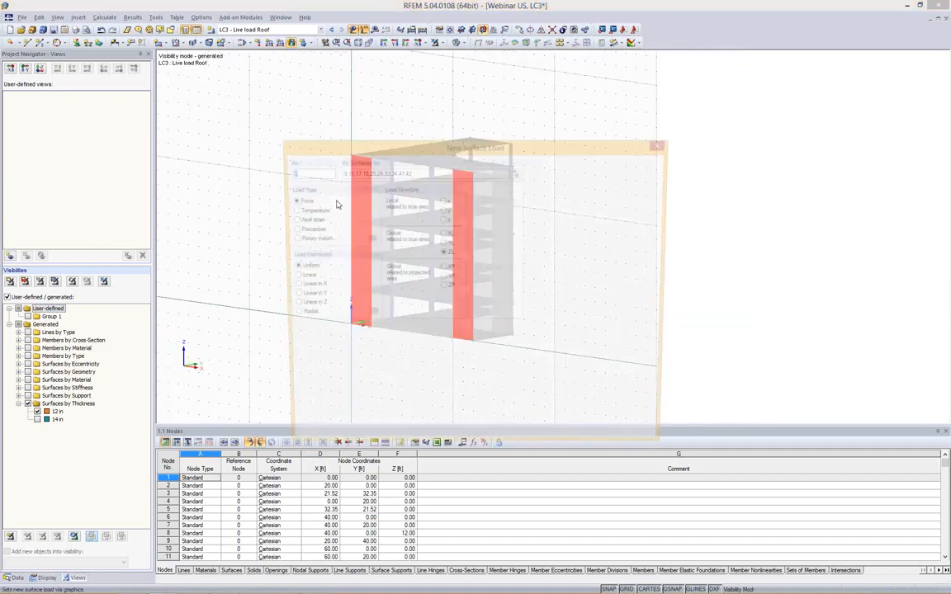
key("Escape")
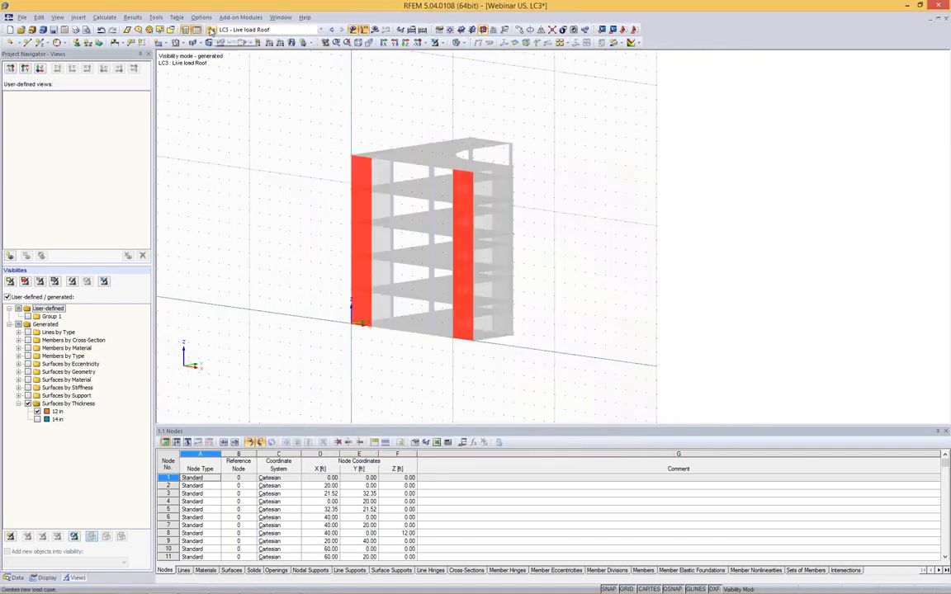
Create load case LC4 with the action category Wind and the description Wind in +Y.
left_click(211, 30)
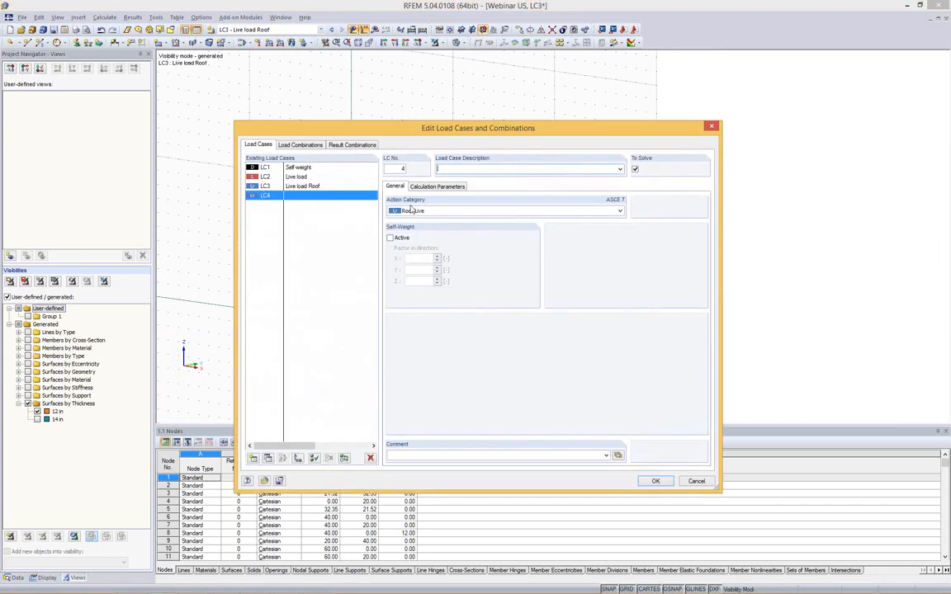
left_click(430, 212)
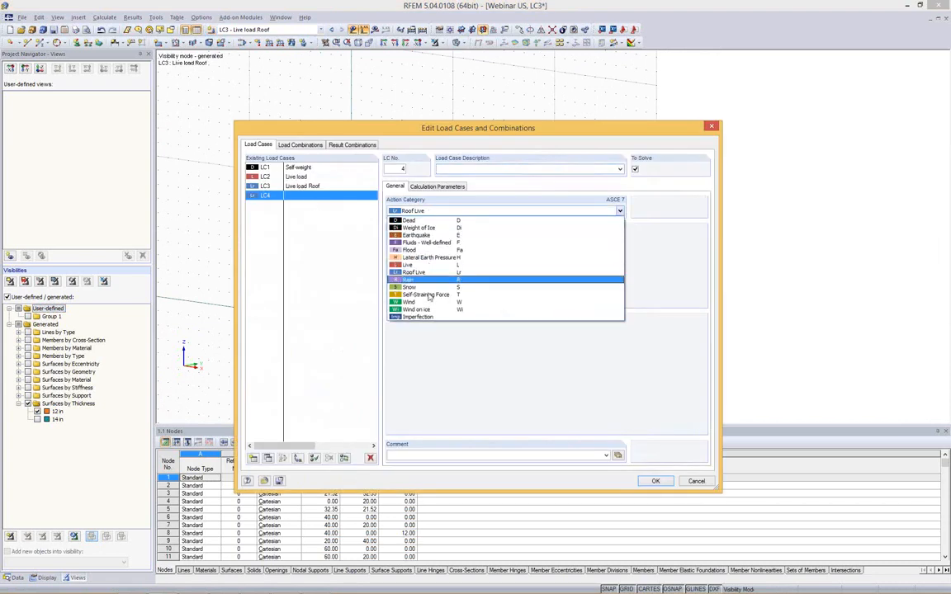
left_click(471, 301)
left_click(557, 169)
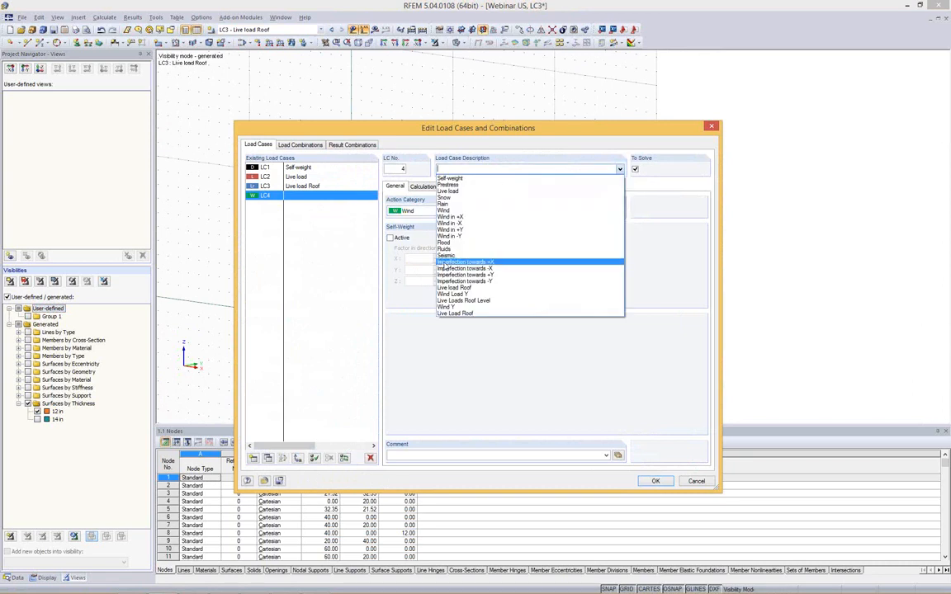
left_click(447, 229)
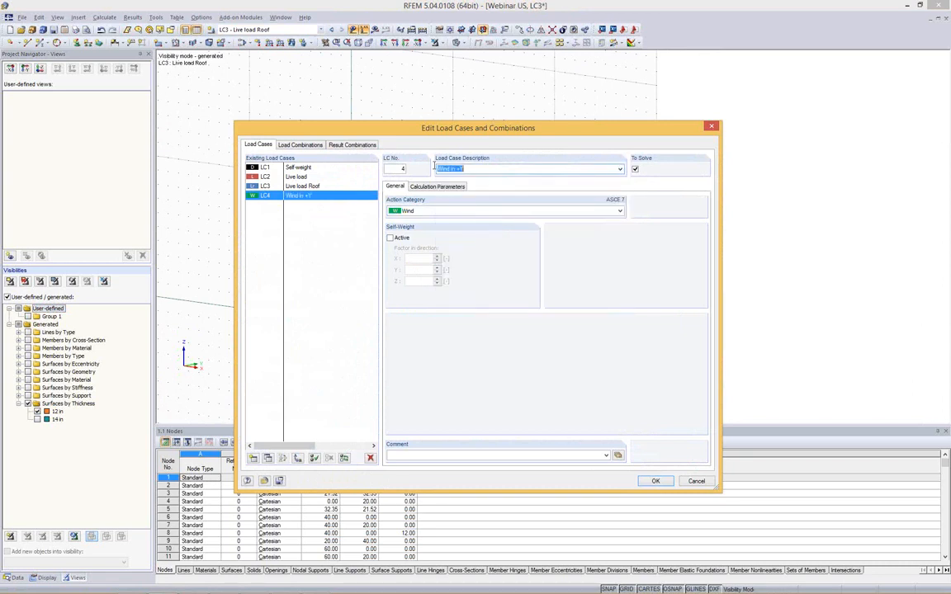
left_click(655, 481)
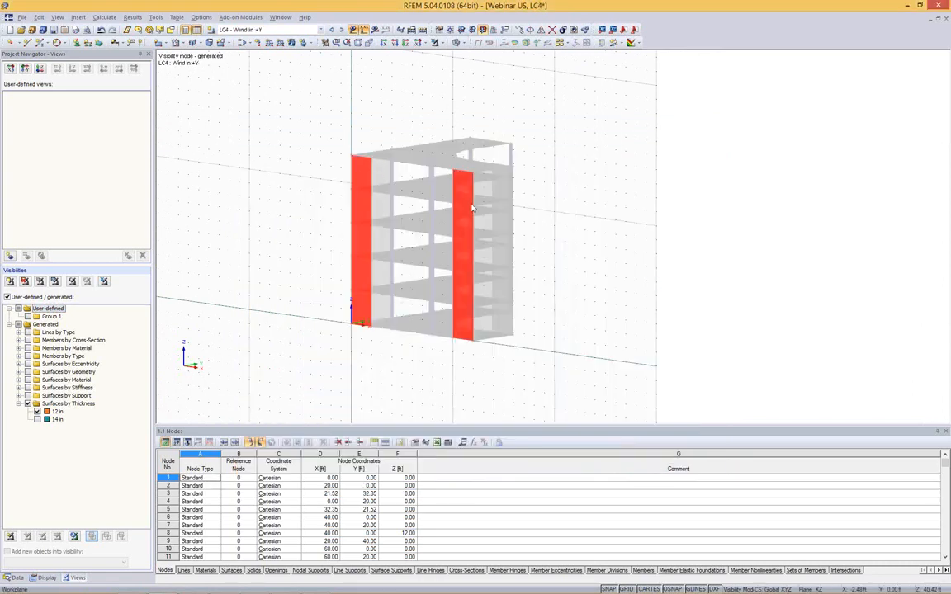
Apply a uniform 0.050 ksf surface load in projected direction YP to the selected walls in LC4 and redisplay the complete model.
left_click(291, 42)
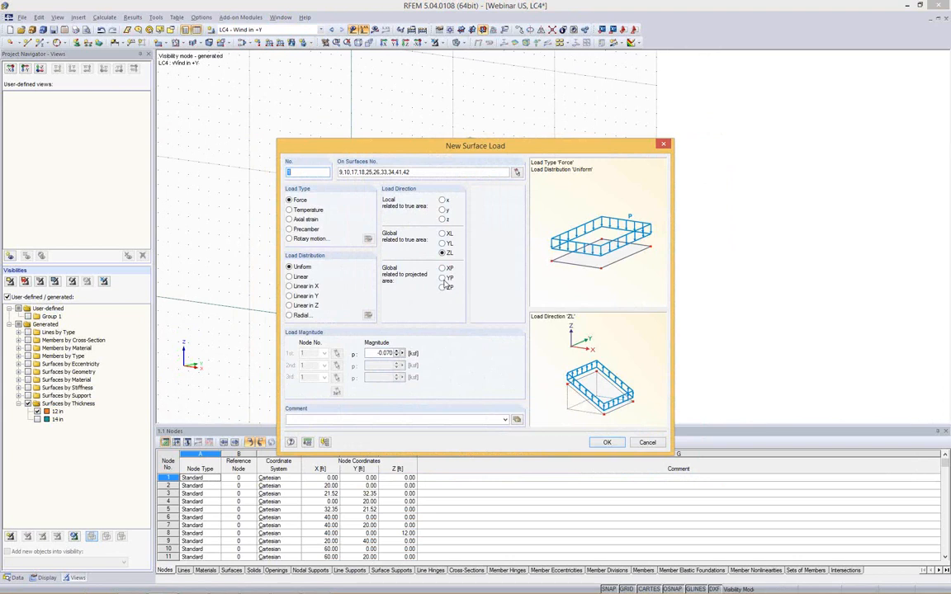
left_click(442, 243)
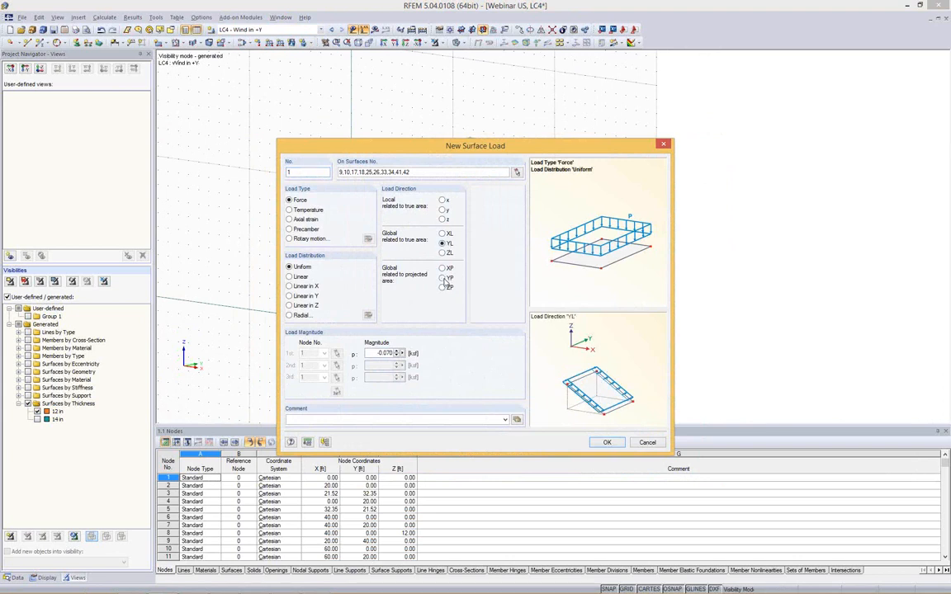
left_click(443, 277)
left_click(442, 252)
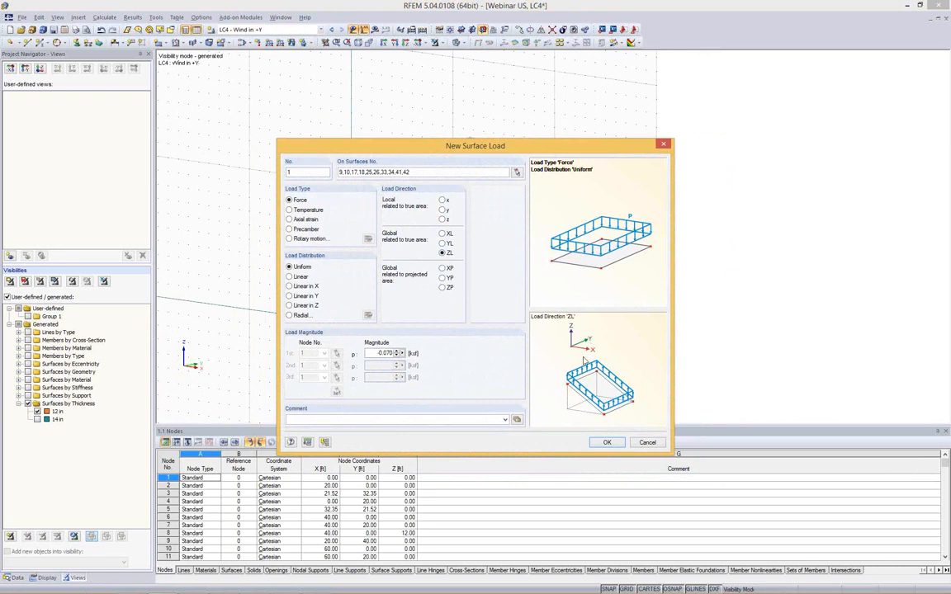
left_click(443, 287)
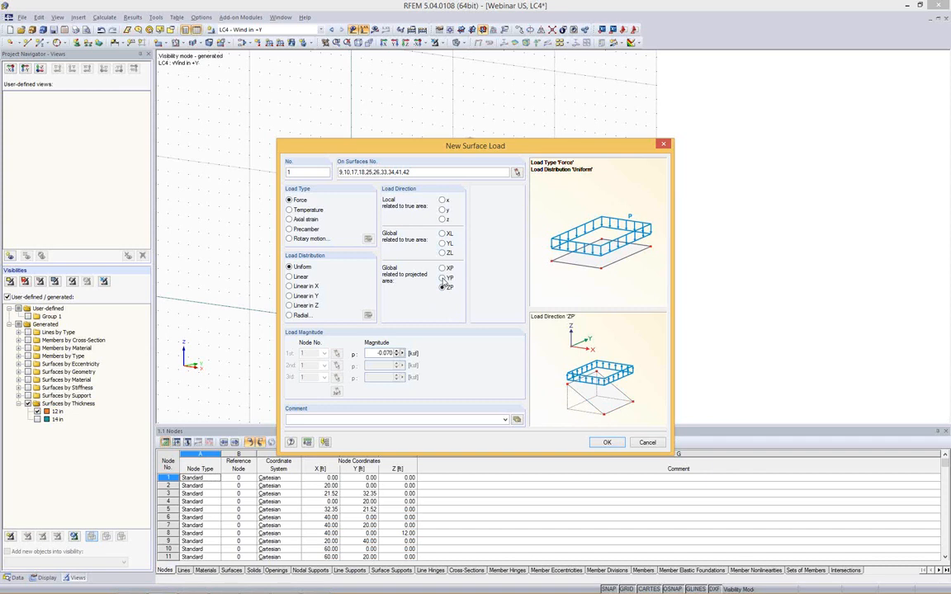
left_click(443, 279)
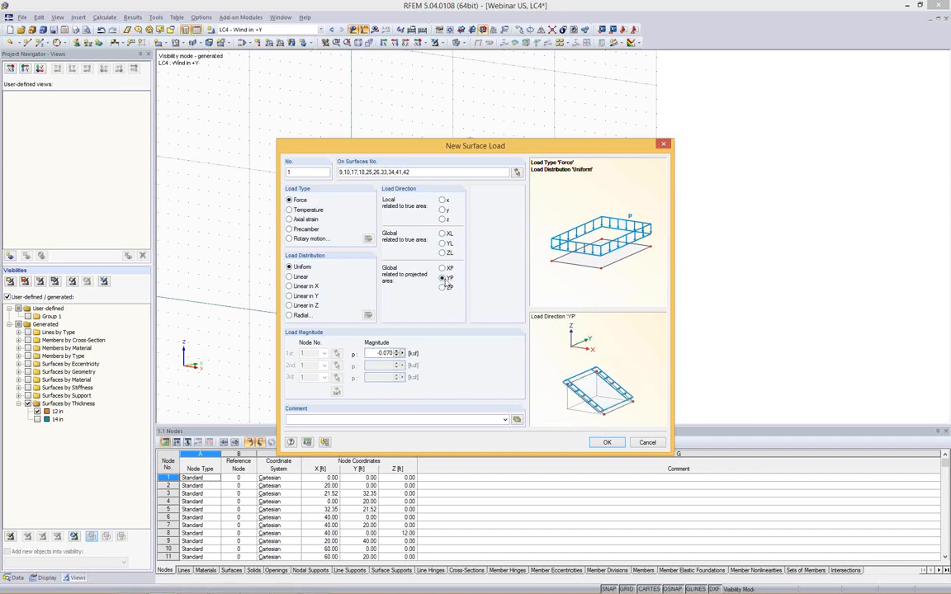
double_click(375, 353)
left_click(604, 442)
scroll(425, 165, "up", 5)
scroll(425, 169, "down", 2)
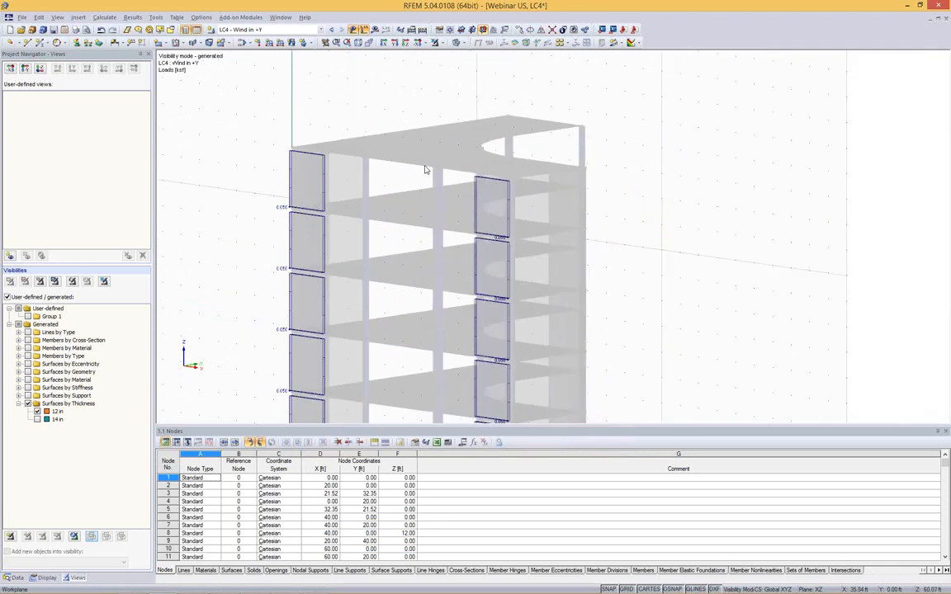
scroll(422, 163, "down", 2)
left_click(435, 42)
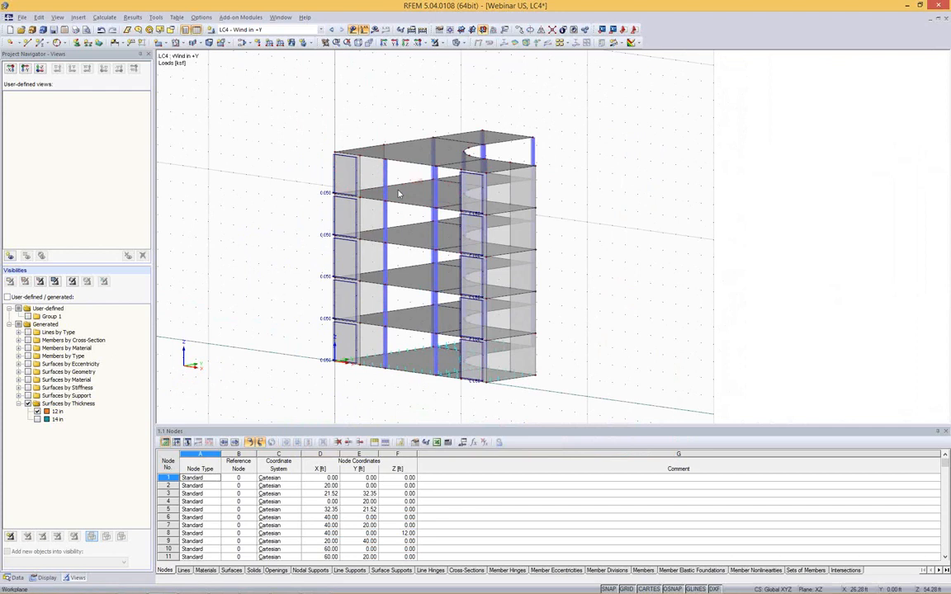
left_click(269, 47)
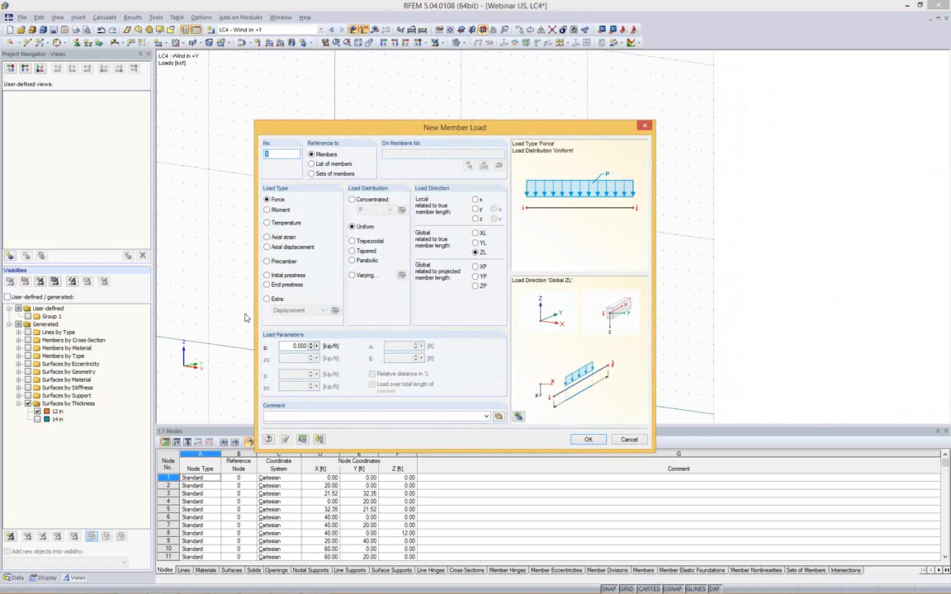
double_click(293, 347)
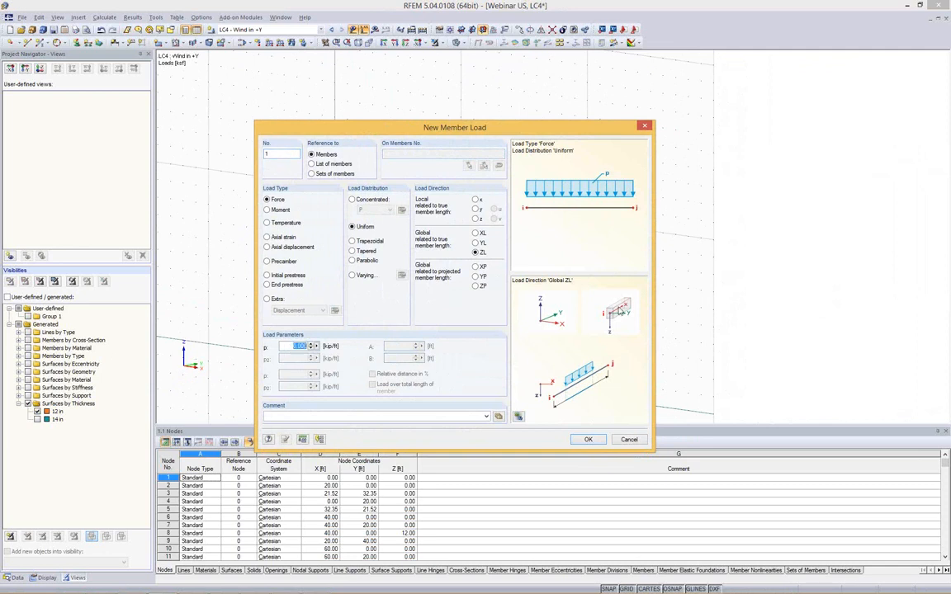
left_click(629, 439)
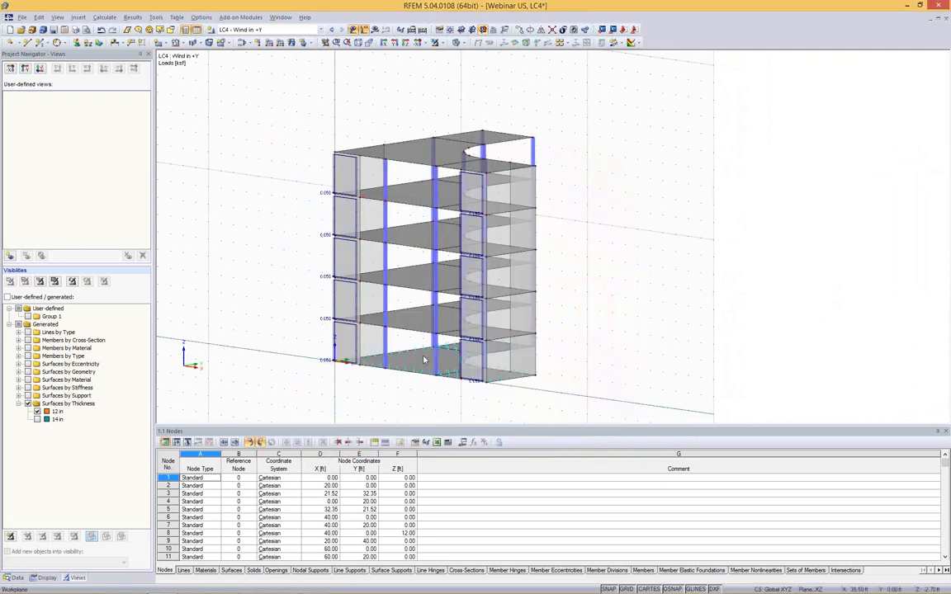
Start generating member loads from an area load via plane, acting in projected direction YP with a magnitude of 0.050 ksf.
left_click(157, 17)
mouse_move(182, 205)
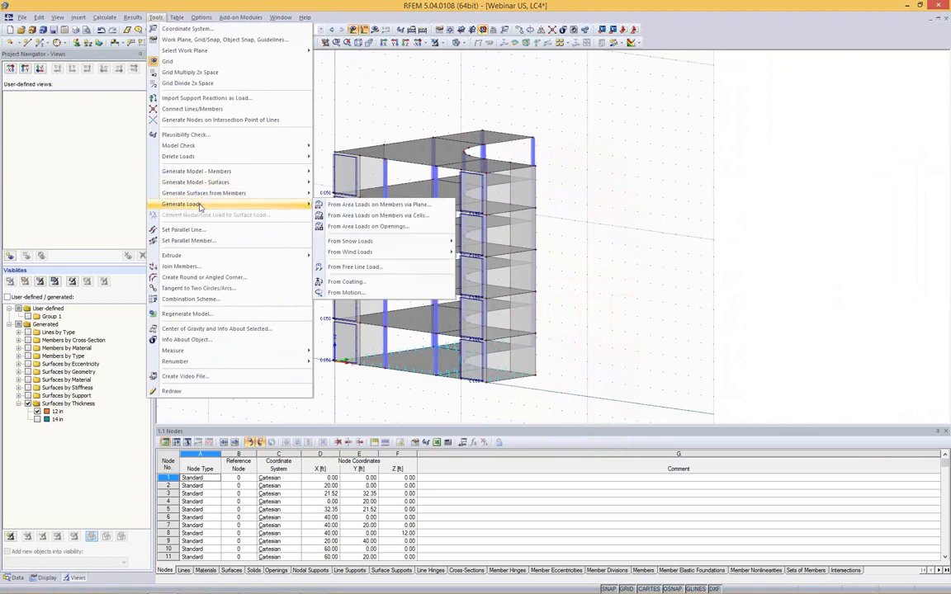
left_click(410, 206)
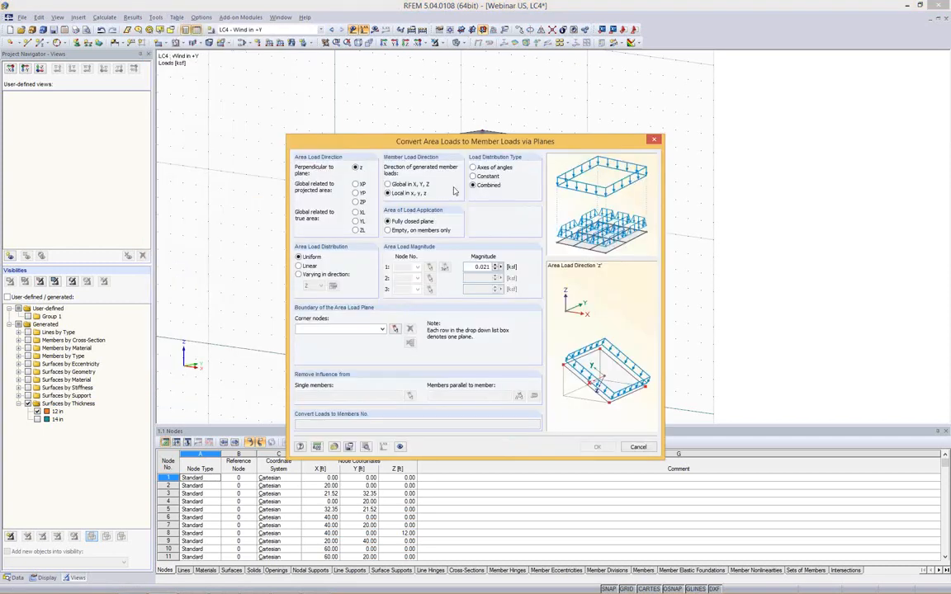
left_click(356, 193)
double_click(484, 268)
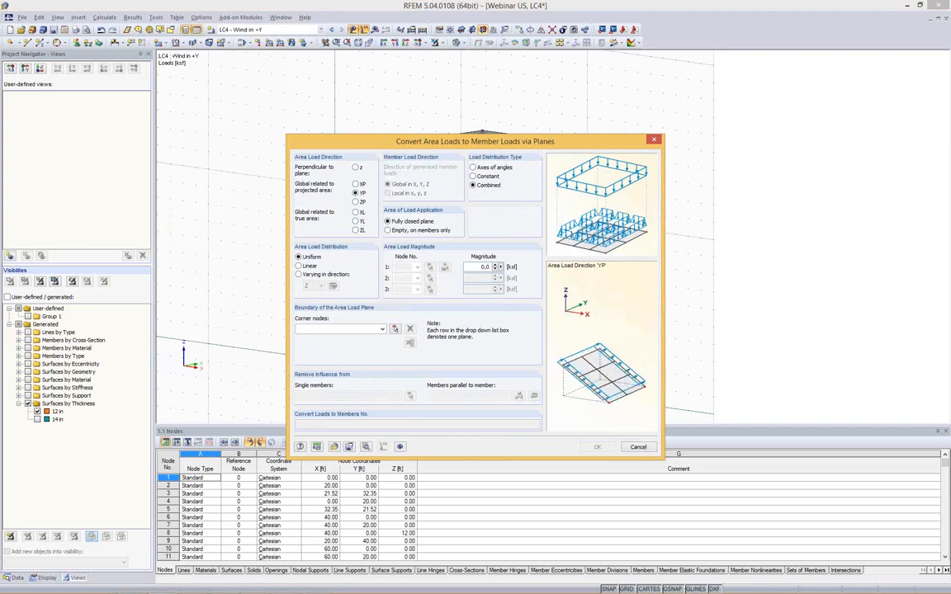
Bound the load plane by the four corner nodes of the open facade between the end walls and generate the column loads.
left_click(395, 329)
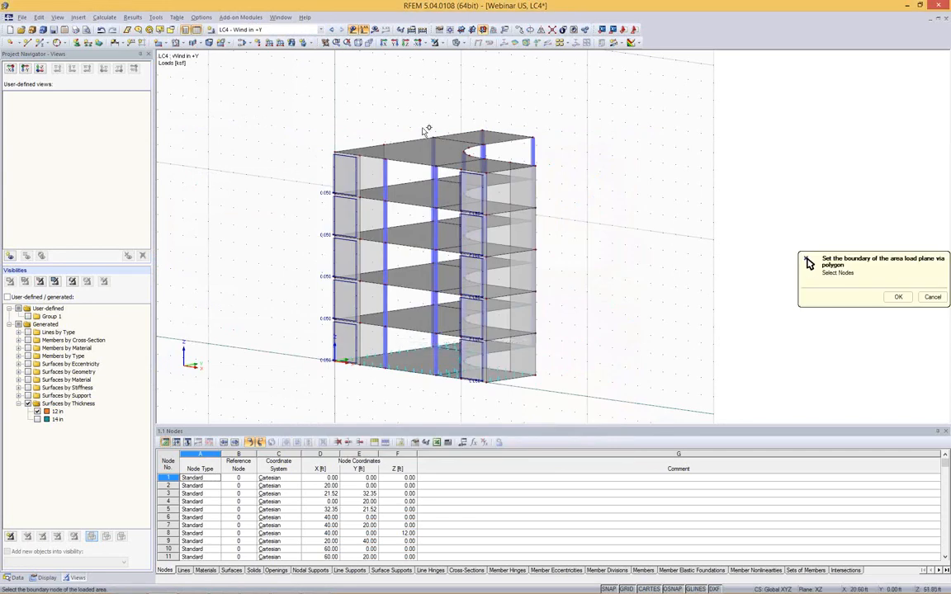
left_click(461, 170)
left_click(462, 379)
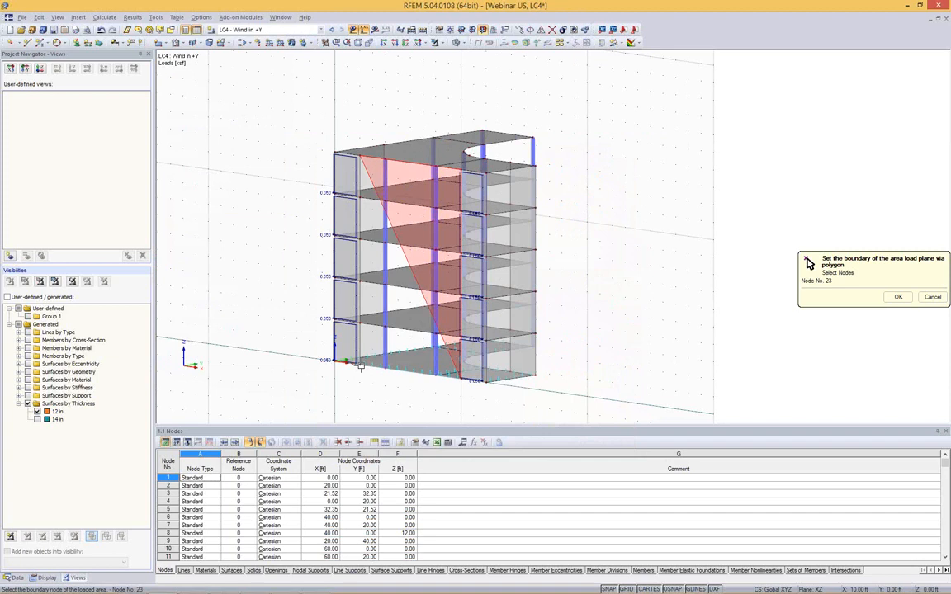
left_click(359, 367)
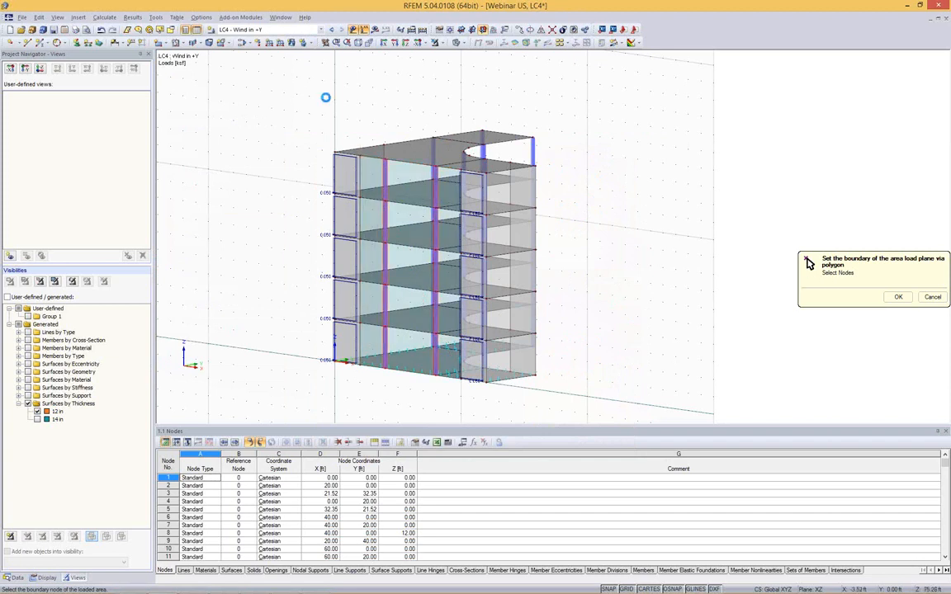
middle_click_drag(331, 99, 576, 187, "ctrl")
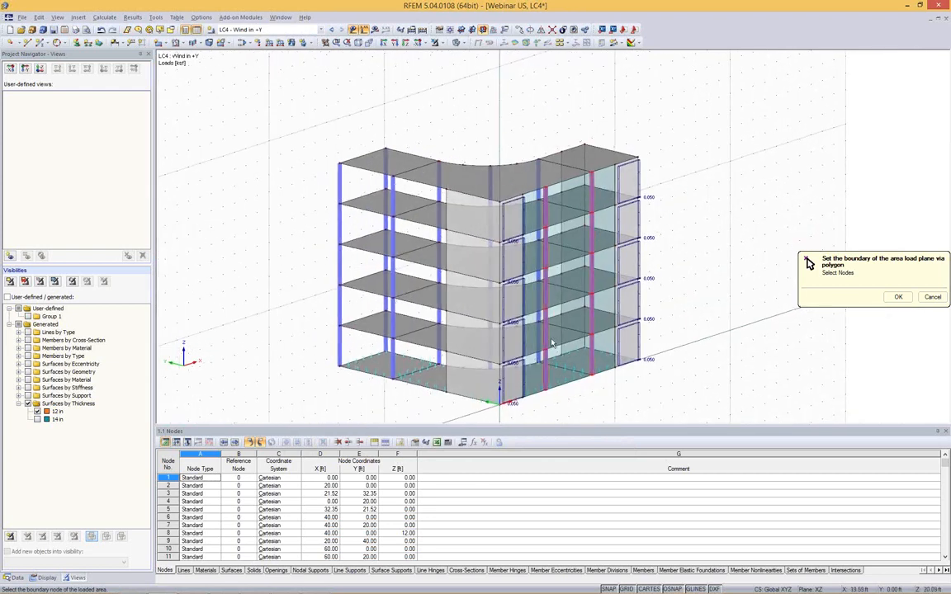
left_click(898, 297)
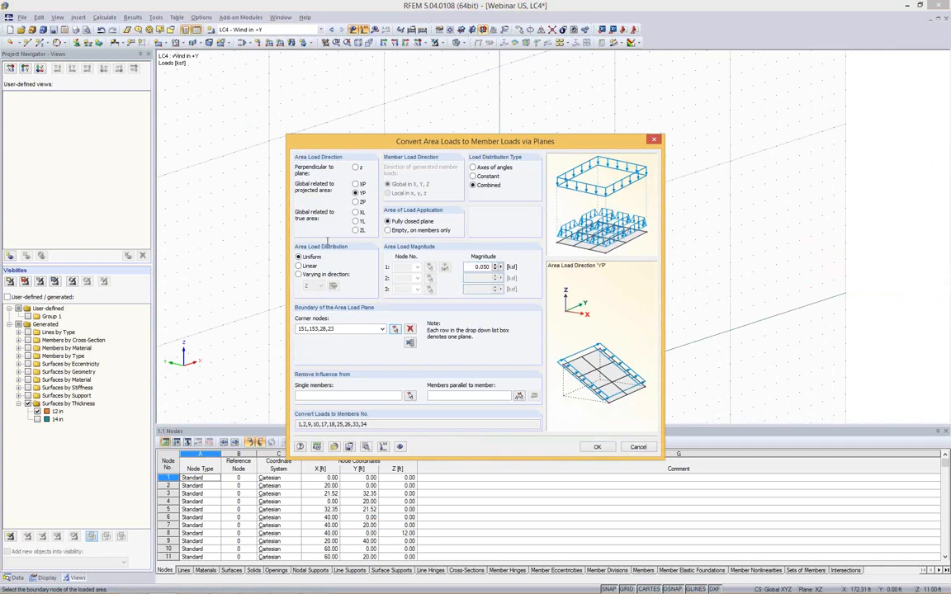
left_click(595, 447)
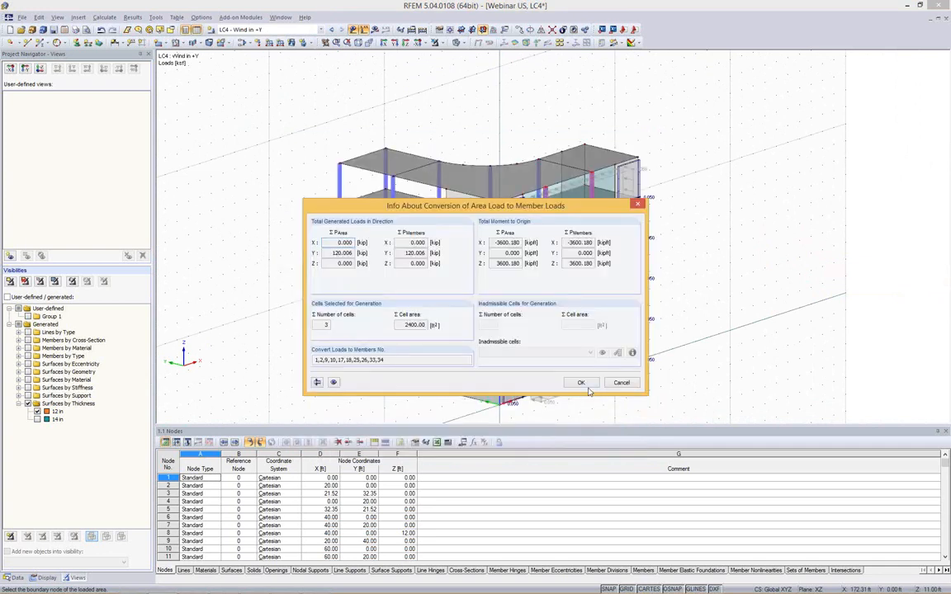
left_click(580, 383)
Display the generated wind load separately as member loads and inspect its distribution along the facade columns.
scroll(661, 157, "up", 5)
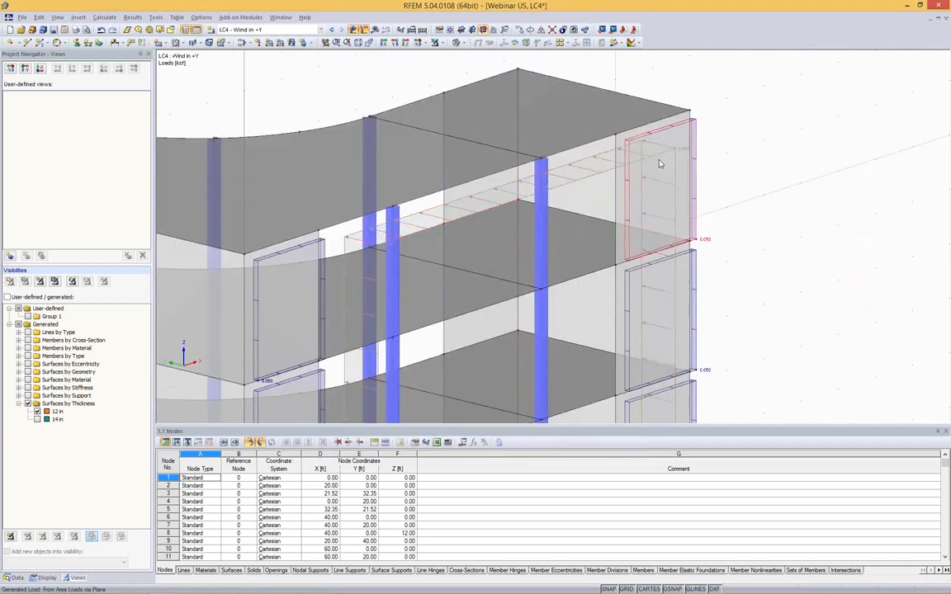
right_click(608, 159)
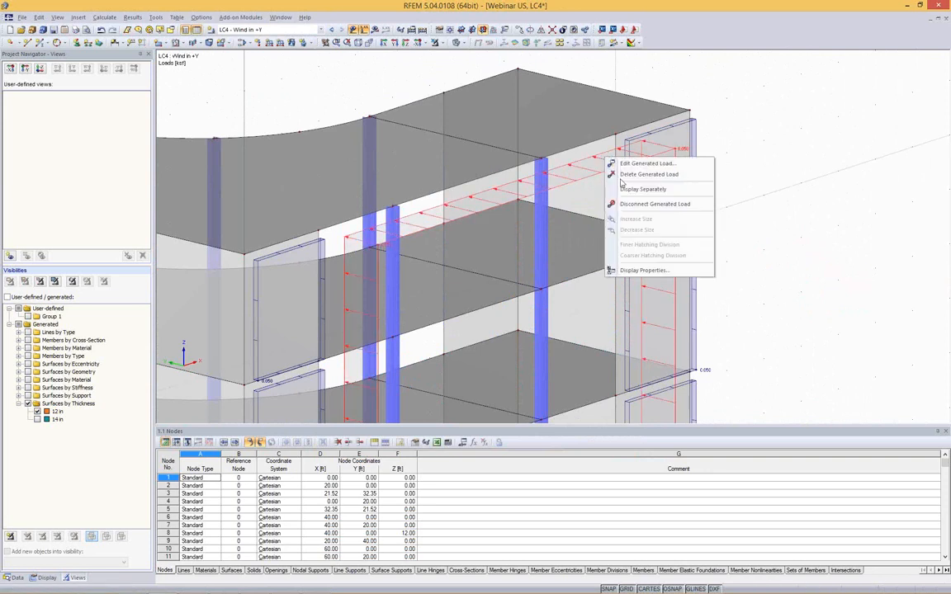
left_click(625, 196)
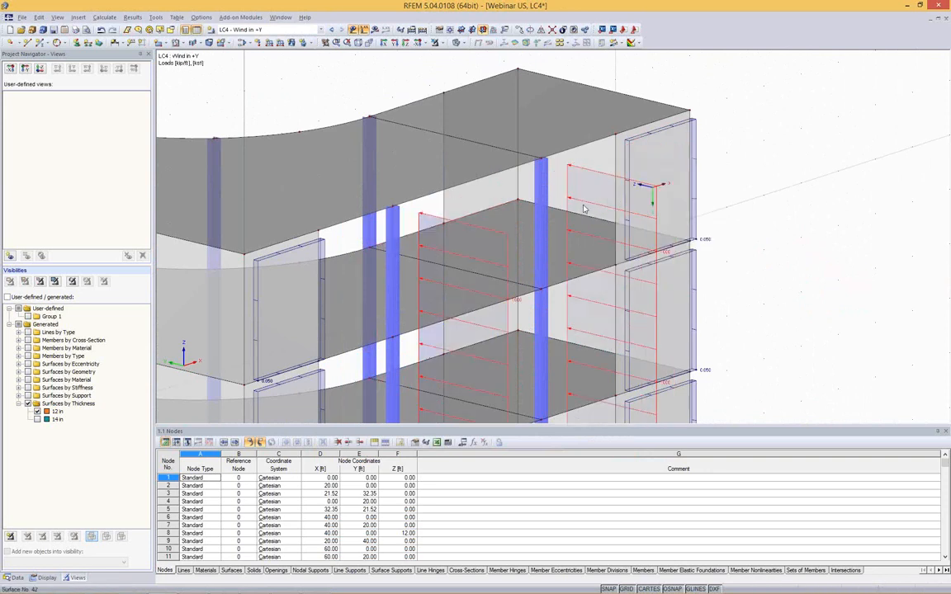
scroll(573, 206, "down", 5)
scroll(562, 245, "up", 6)
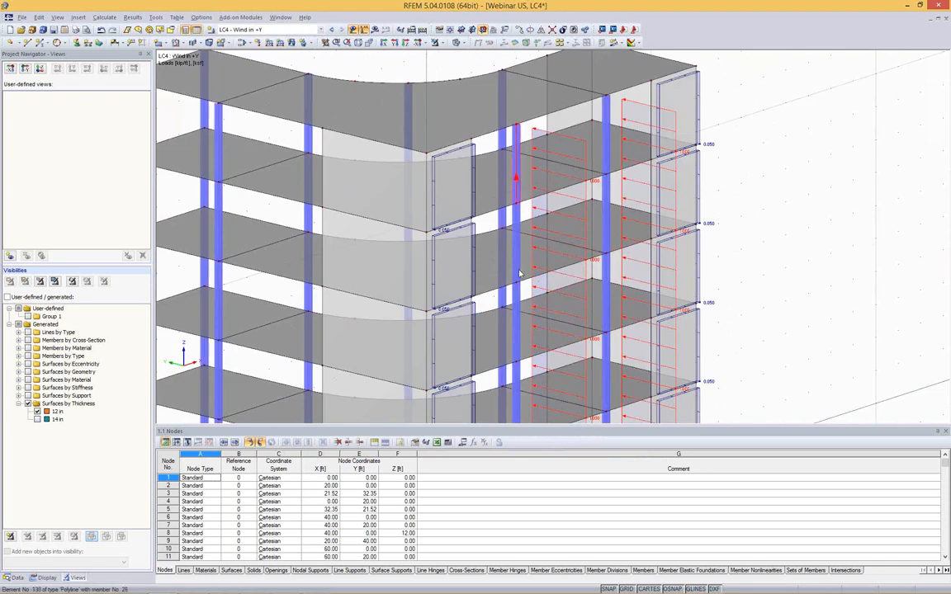
scroll(792, 213, "down", 4)
scroll(786, 213, "up", 5)
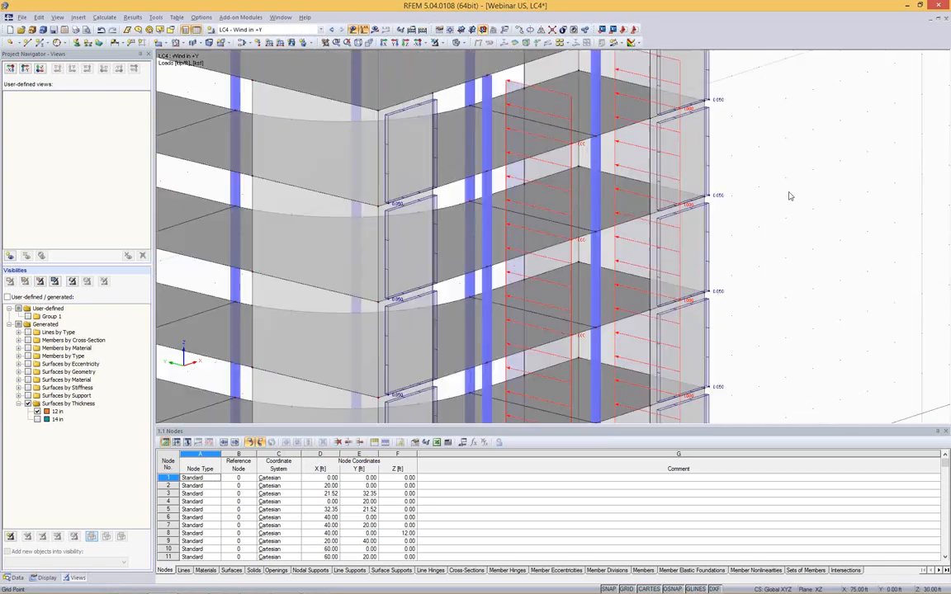
middle_click_drag(790, 196, 701, 178, "ctrl")
scroll(677, 188, "down", 5)
scroll(677, 188, "up", 6)
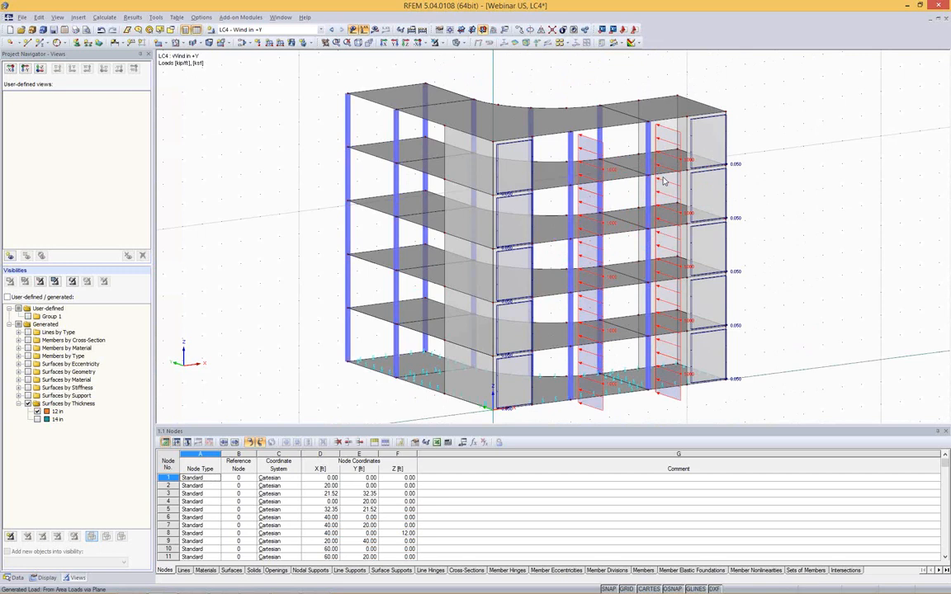
Reopen the generated wind load to review its parameters, close it without changes, and inspect the loaded facade from the other side.
double_click(822, 225)
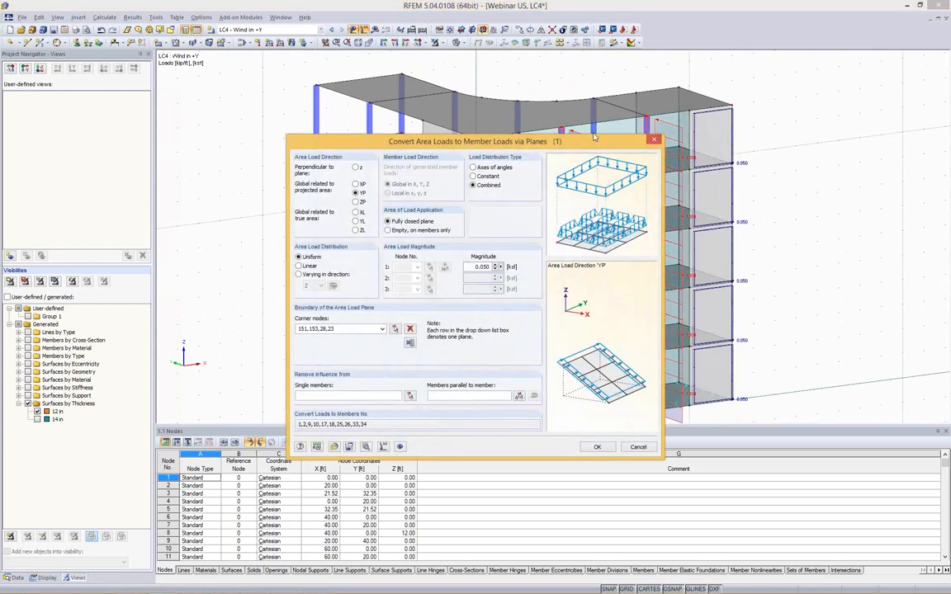
left_click_drag(593, 137, 482, 102)
double_click(370, 232)
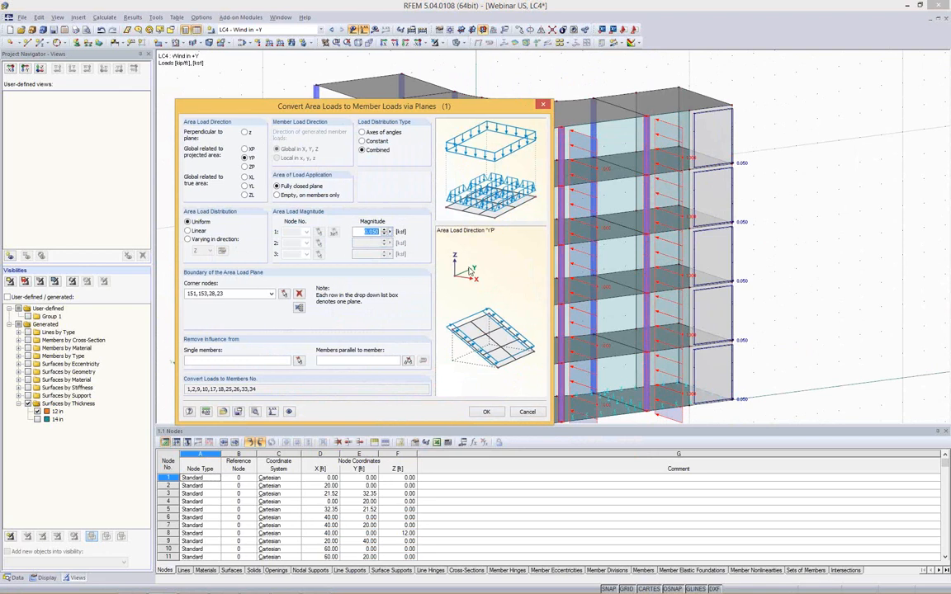
left_click(527, 412)
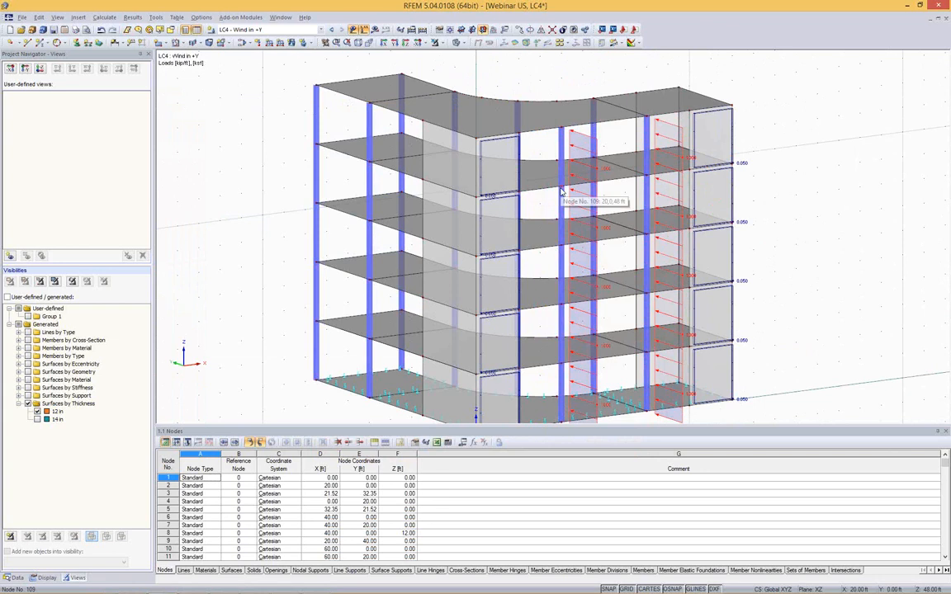
left_click(805, 178)
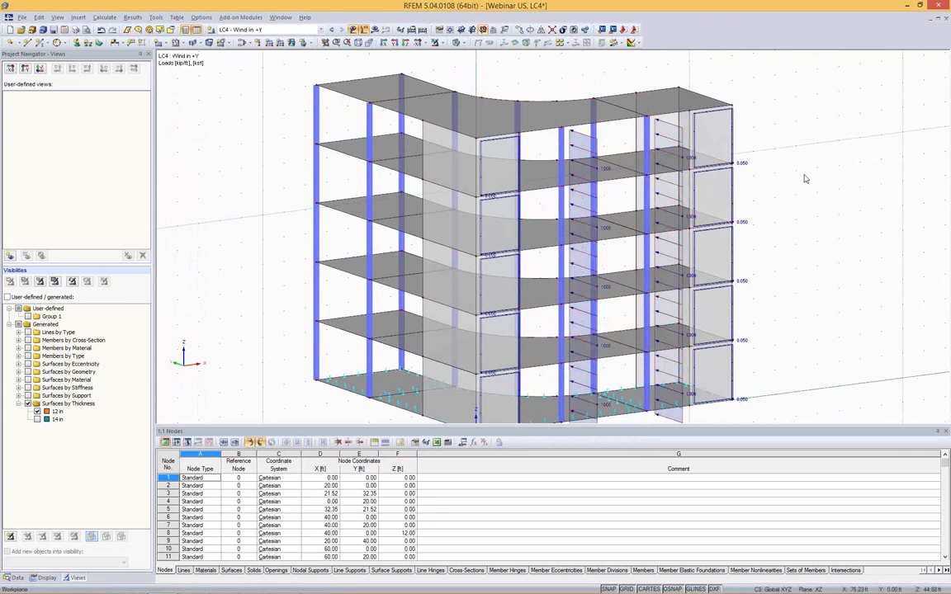
middle_click_drag(785, 149, 533, 174, "ctrl")
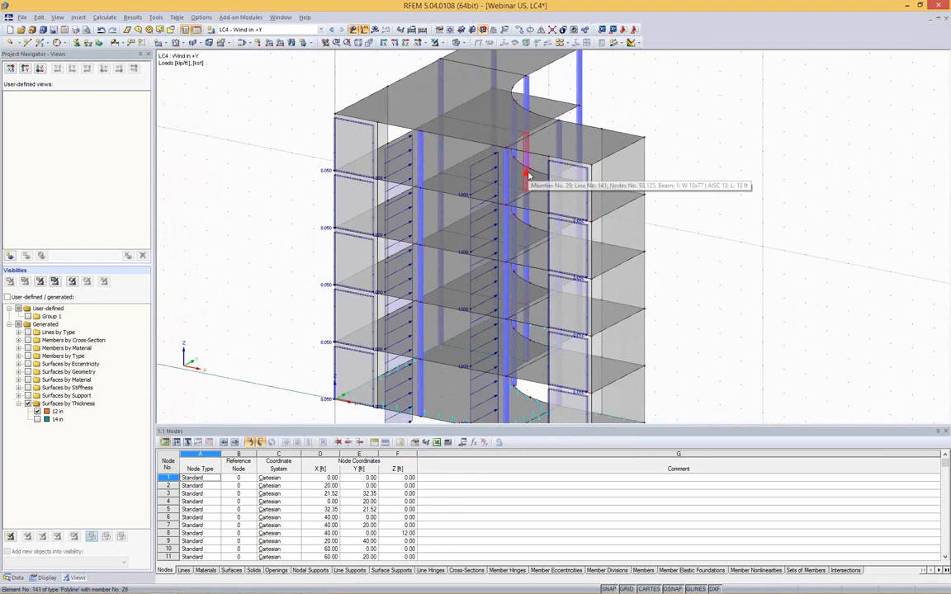
middle_click_drag(739, 211, 767, 208, "ctrl")
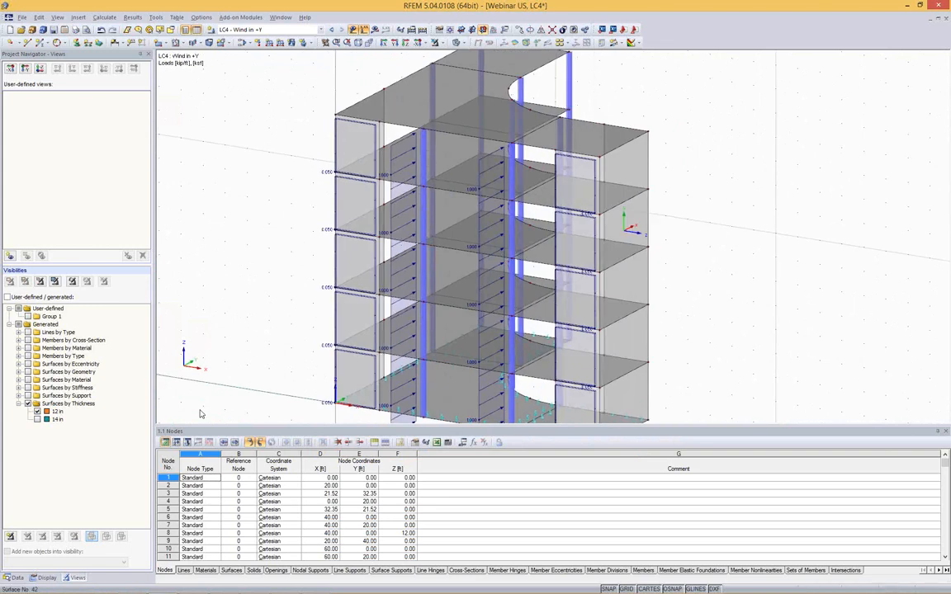
Enable automatic creation of load combinations according to ASCE 7 in the general data of the model Webinar US.
left_click(12, 578)
scroll(77, 112, "up", 5)
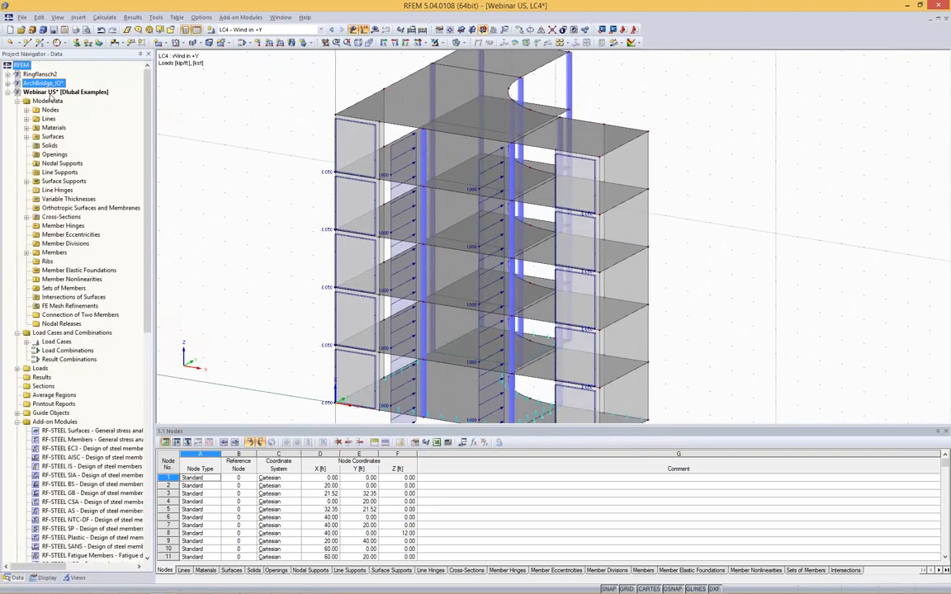
right_click(48, 90)
left_click(81, 99)
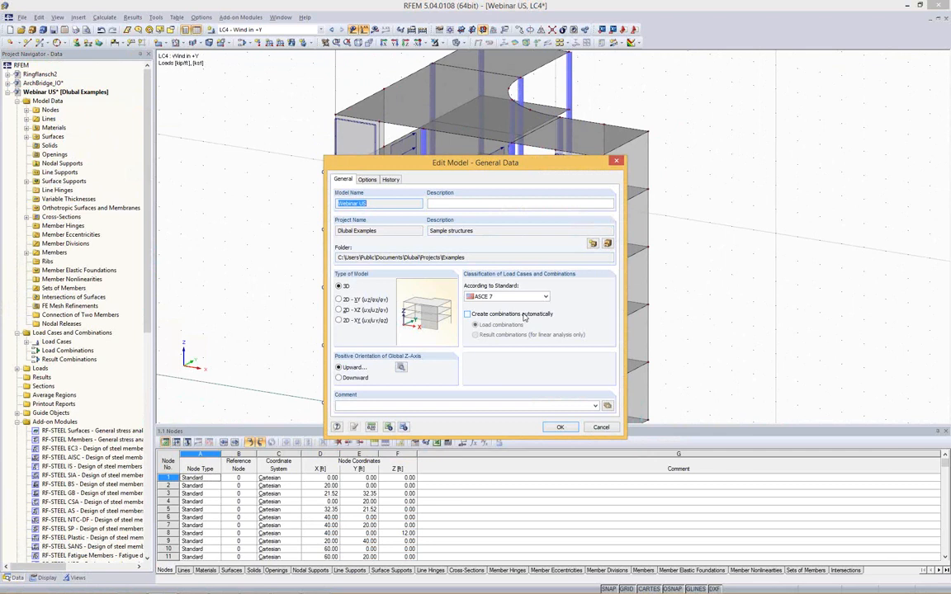
left_click(489, 316)
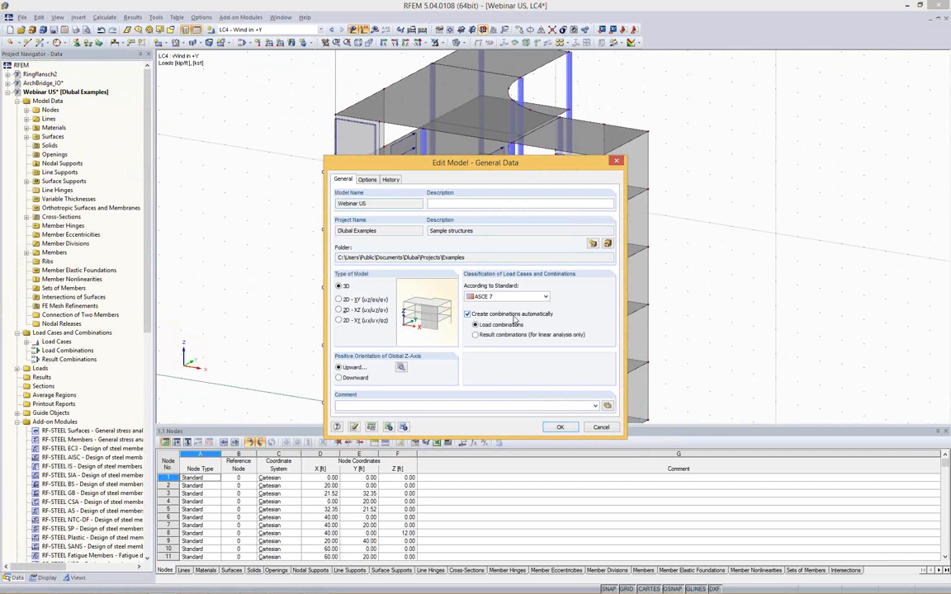
left_click(515, 298)
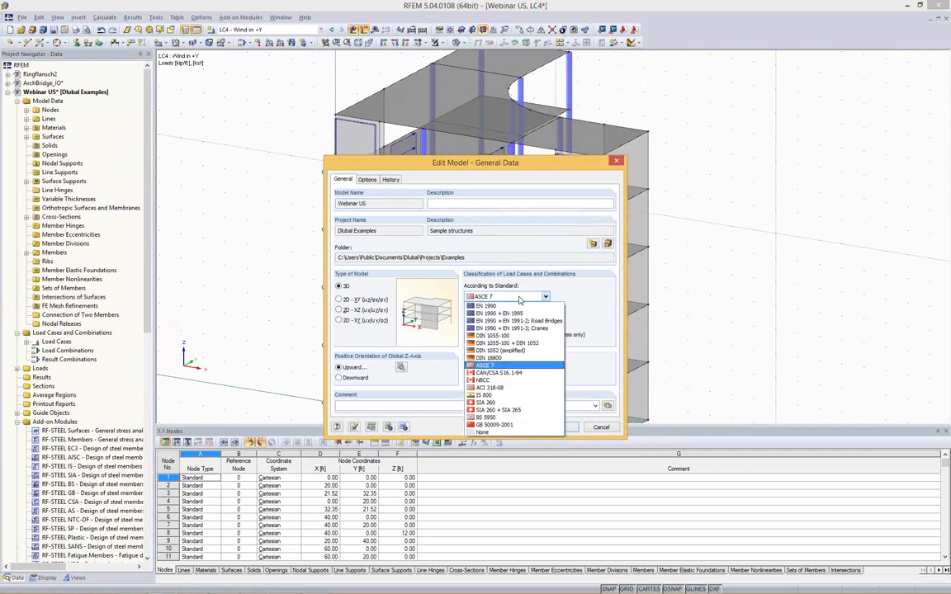
left_click(483, 366)
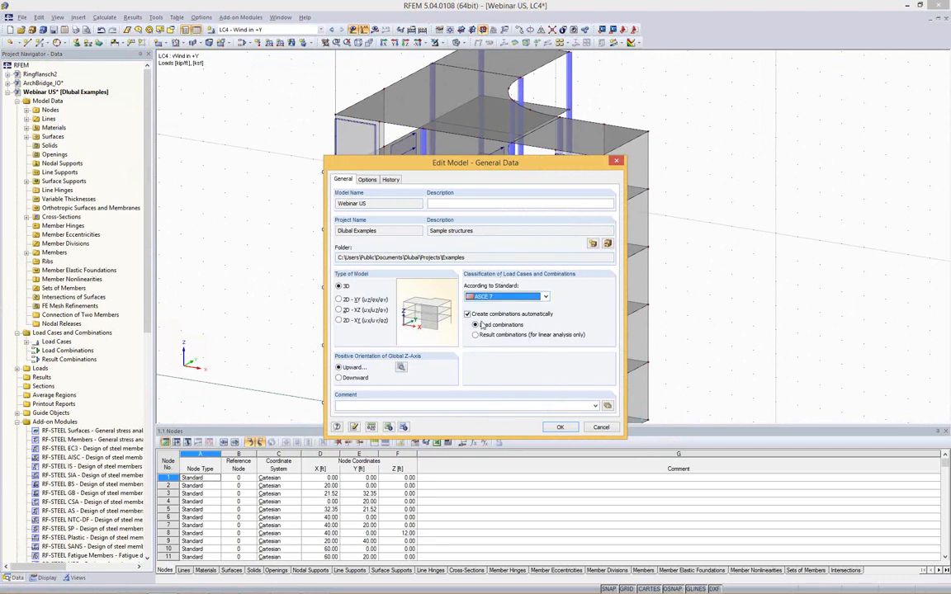
left_click(560, 428)
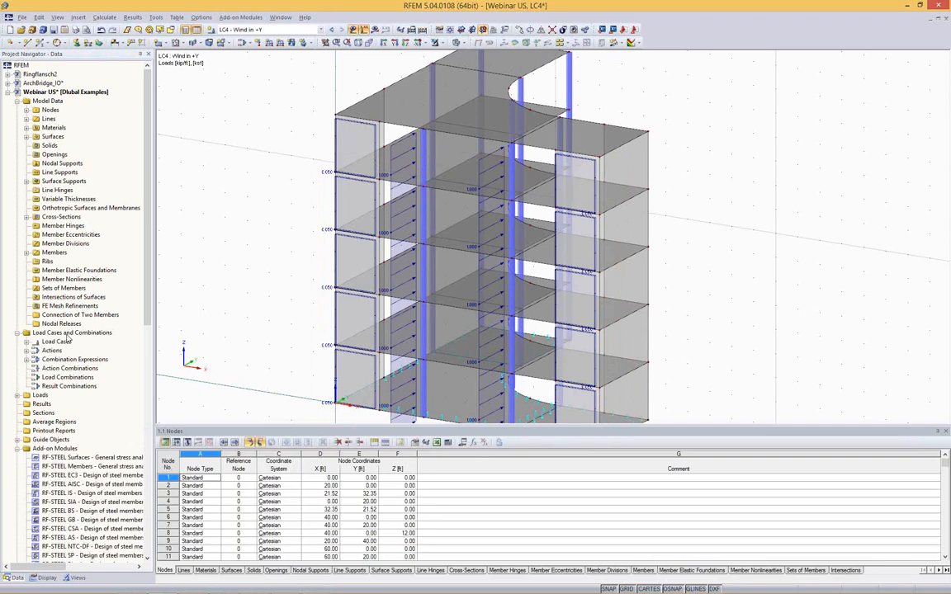
Open the load cases and combinations for editing and review the load cases assigned to actions A1 through A4.
right_click(70, 333)
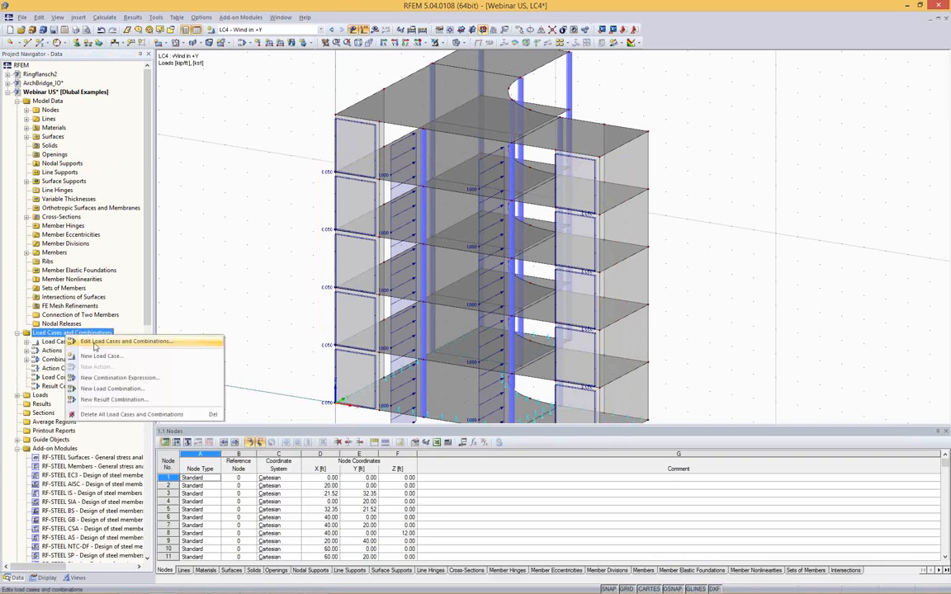
left_click(141, 342)
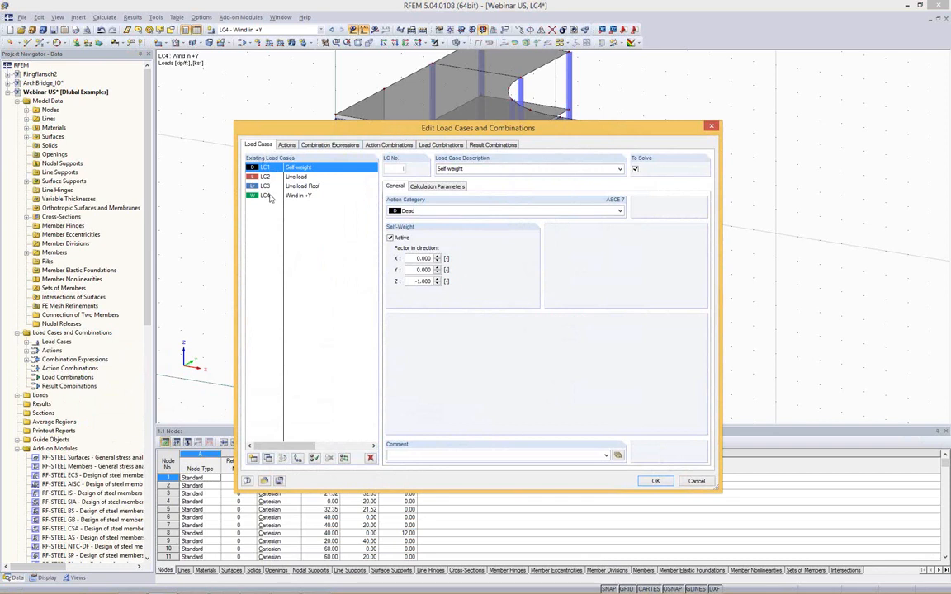
left_click(285, 144)
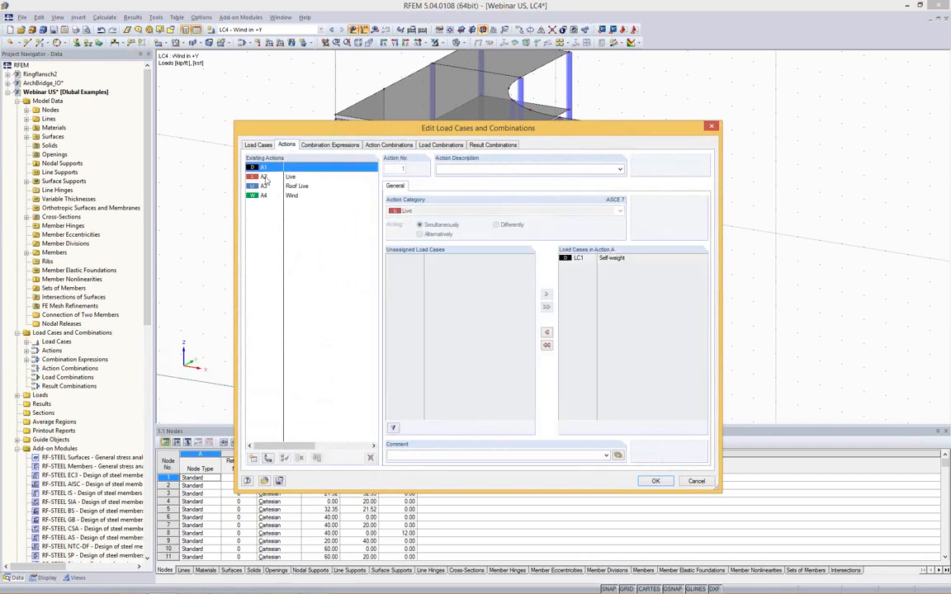
left_click(265, 179)
left_click(265, 188)
left_click(265, 198)
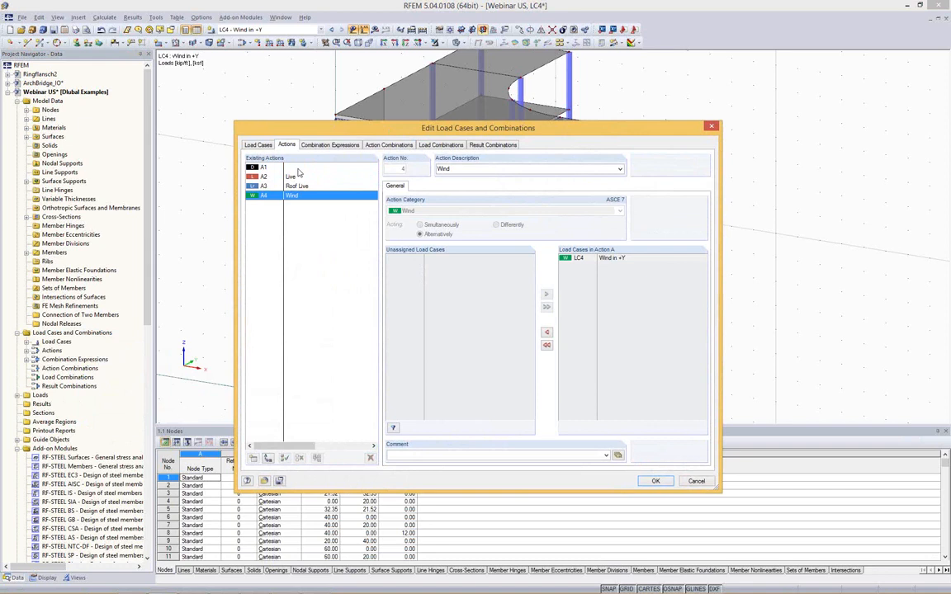
Examine the design situation formulas of the Section 2.3 (LRFD) combination expression and open the action combinations.
left_click(320, 145)
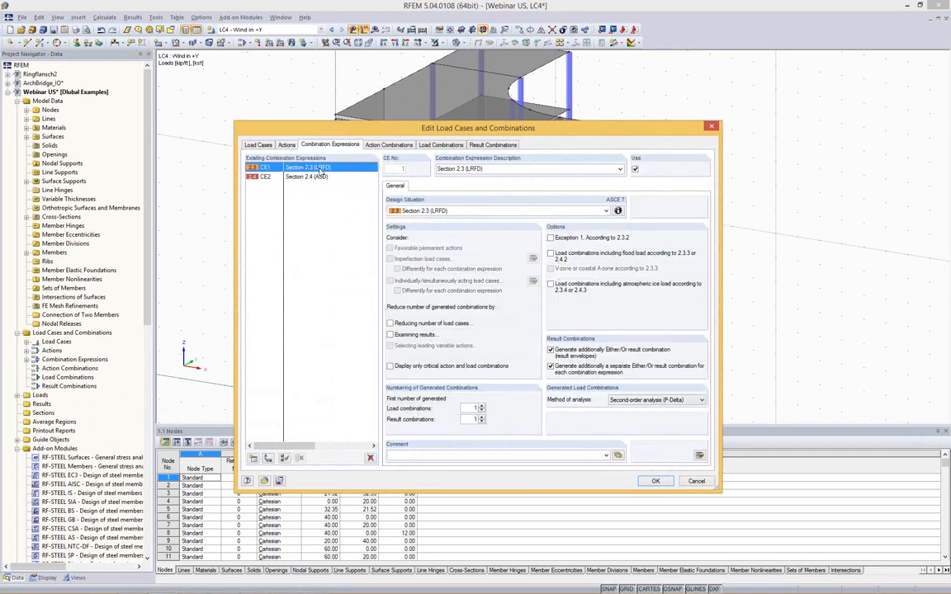
left_click(617, 211)
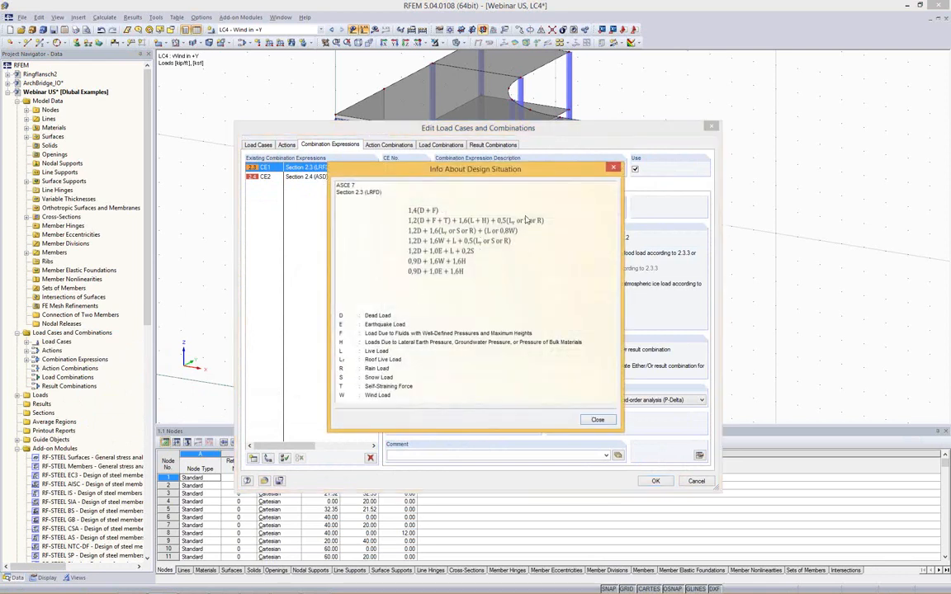
left_click(612, 170)
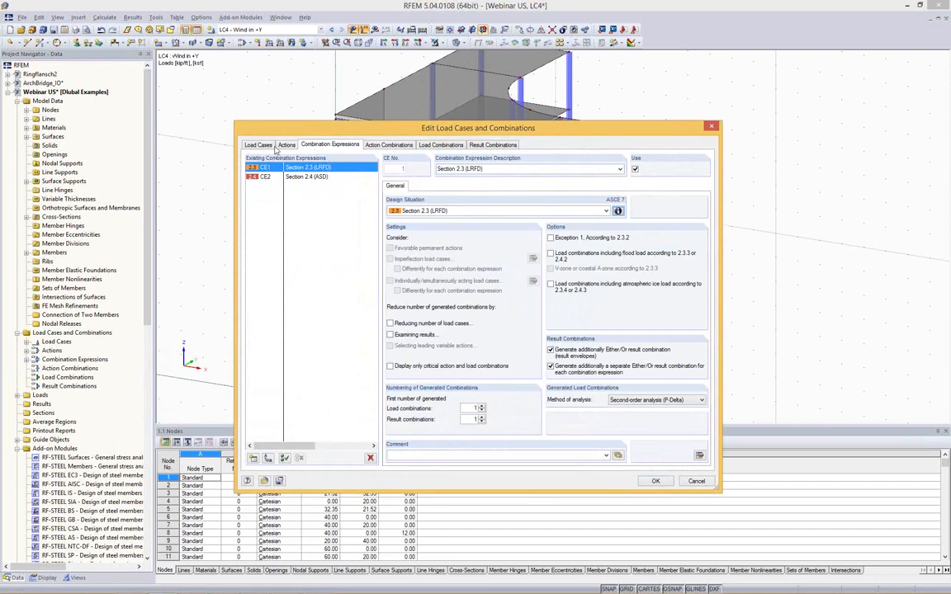
left_click(388, 146)
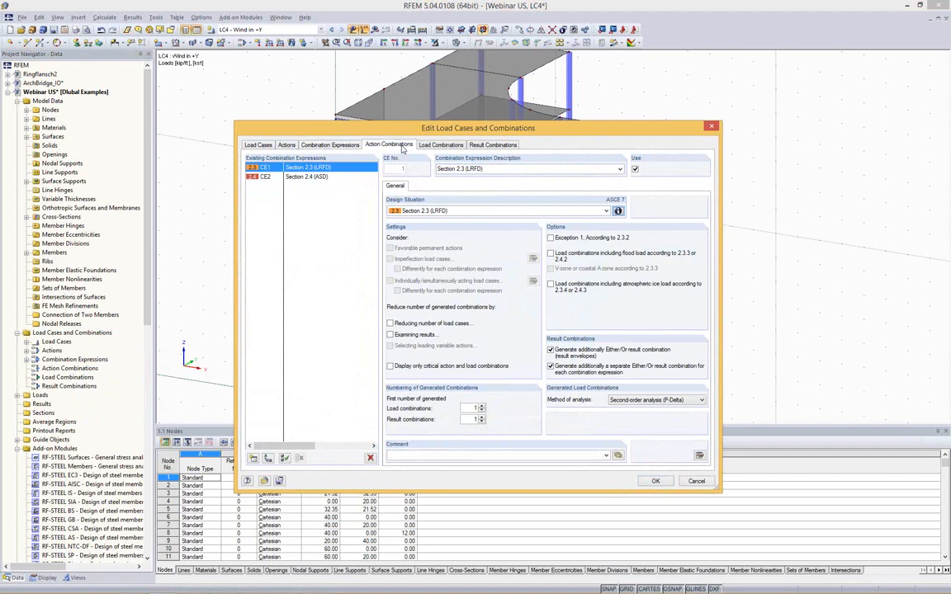
Review action combinations AC3 and AC4 and the generated load combinations CO13, CO1 and CO4.
left_click(305, 188)
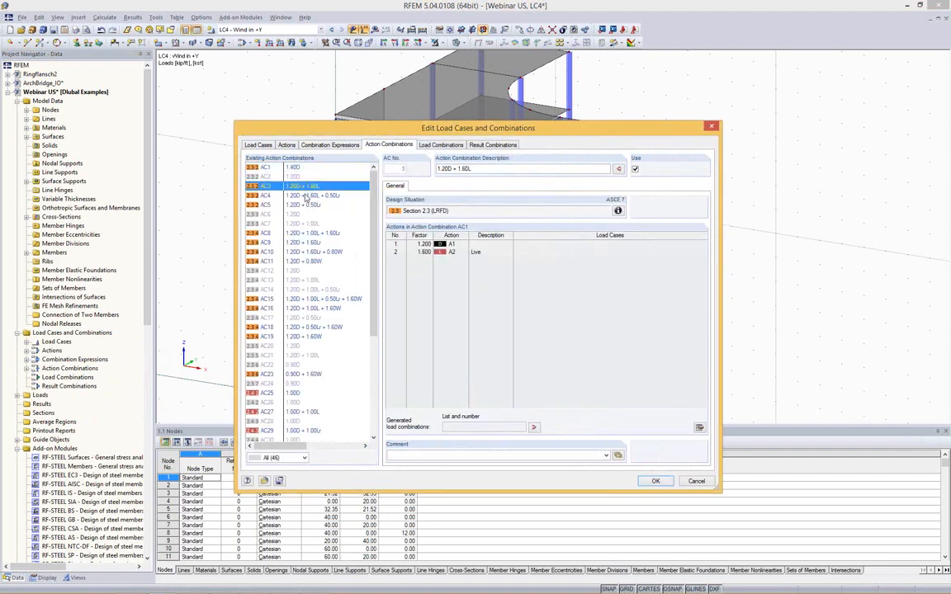
left_click(306, 196)
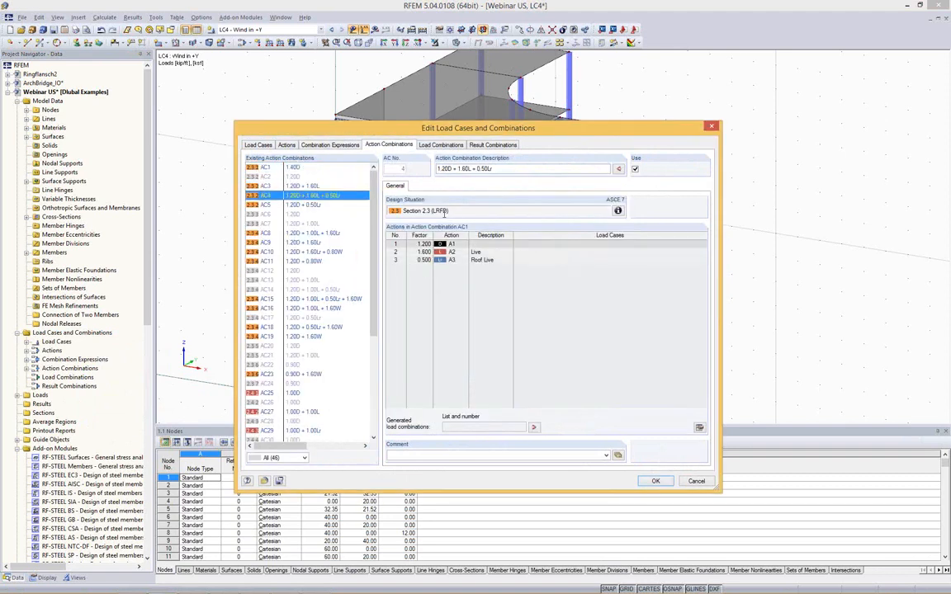
left_click(441, 145)
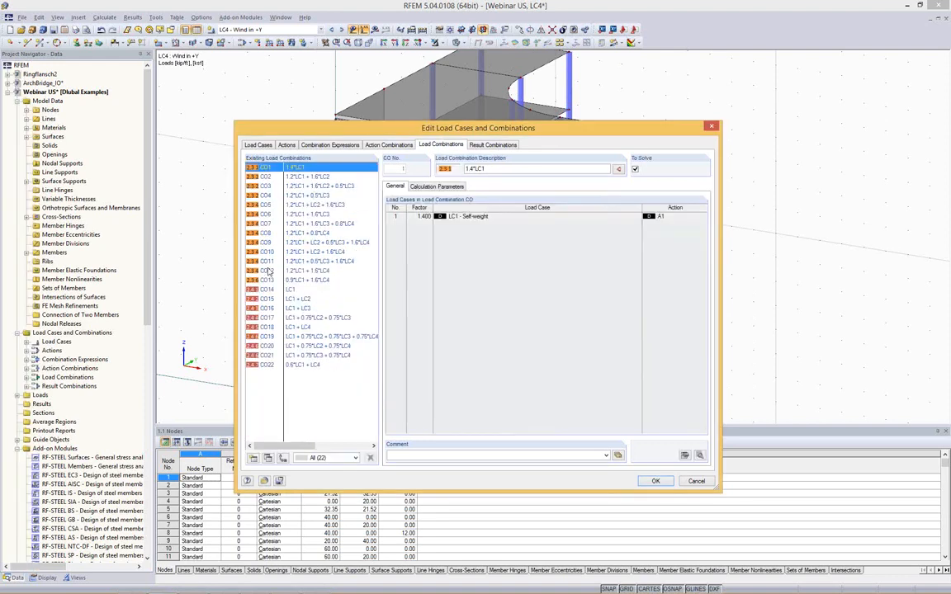
left_click(310, 281)
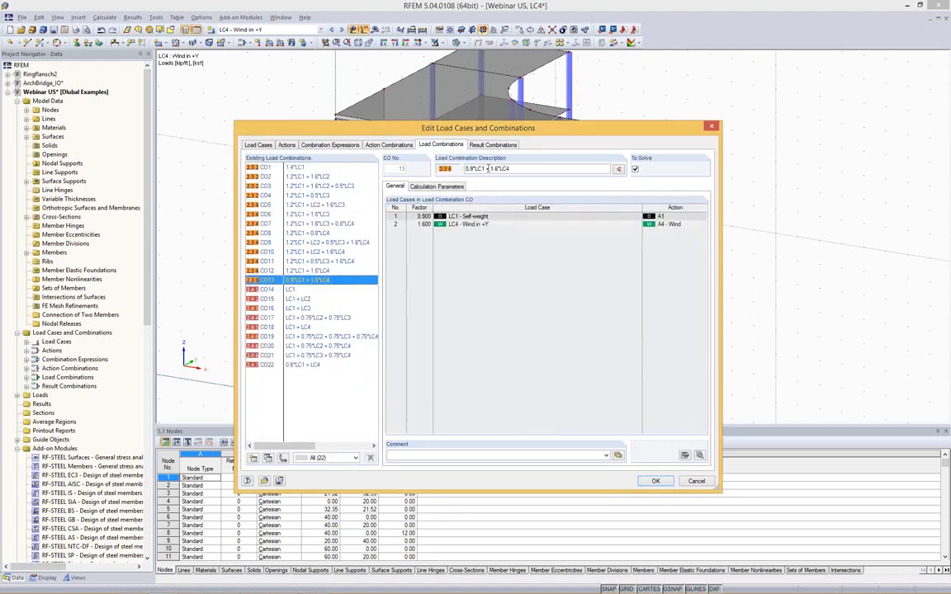
left_click(311, 167)
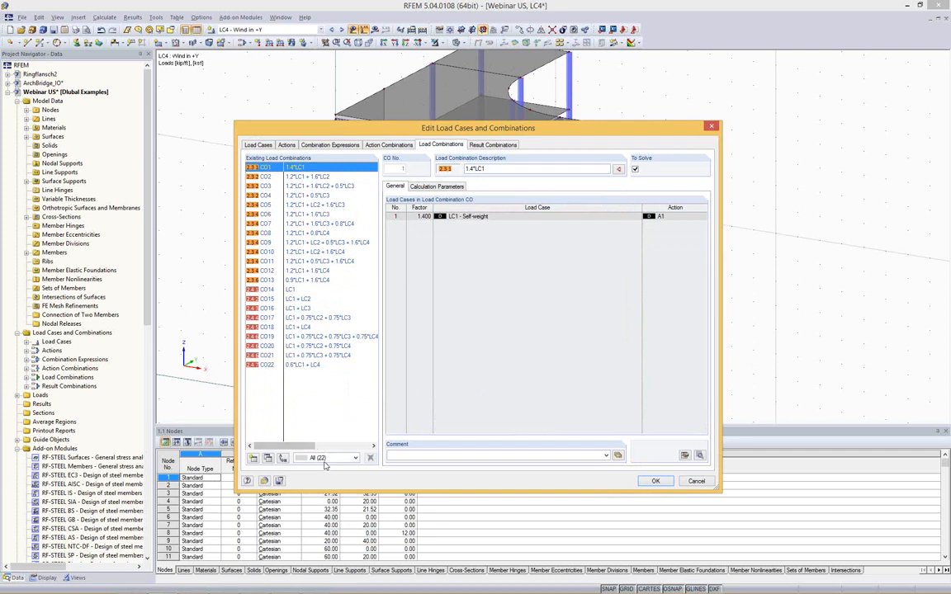
left_click(316, 196)
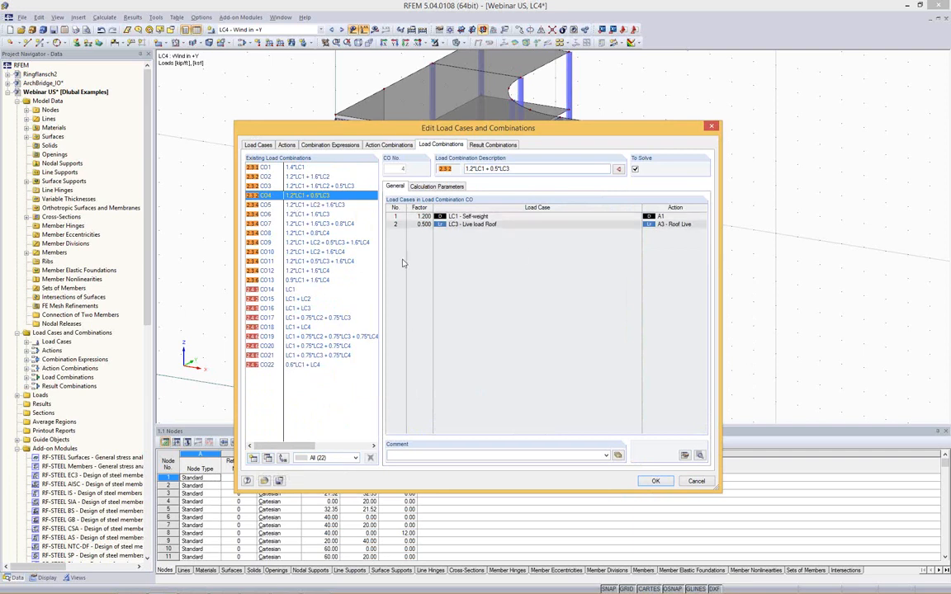
Compare load combinations CO1 and CO22, and accept the generated load cases and combinations.
left_click(324, 365)
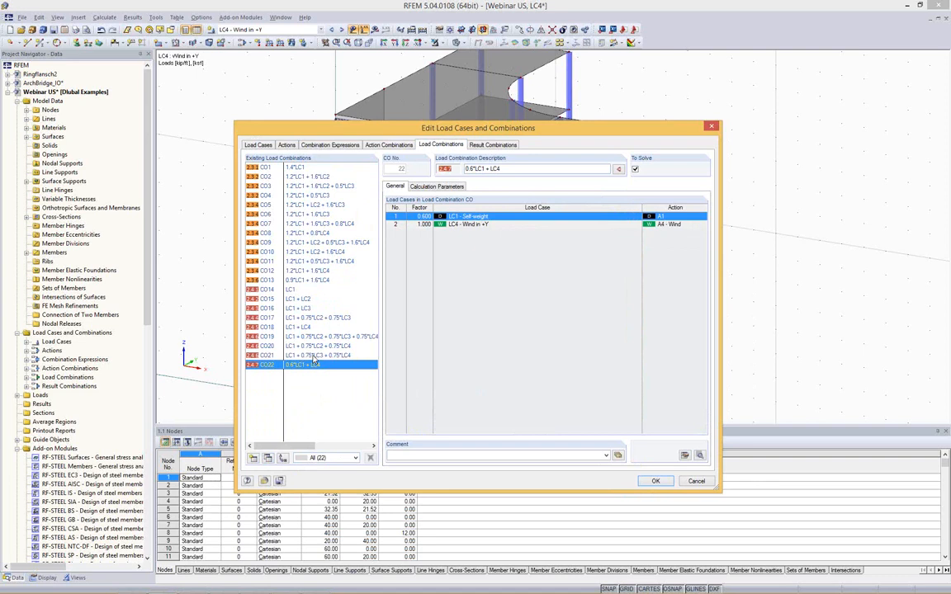
left_click(310, 168)
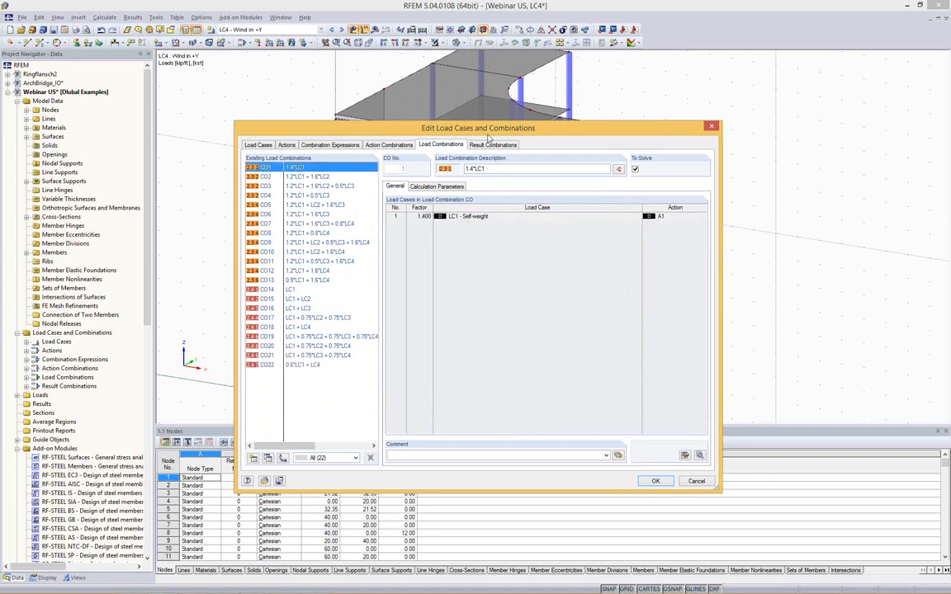
left_click(313, 365)
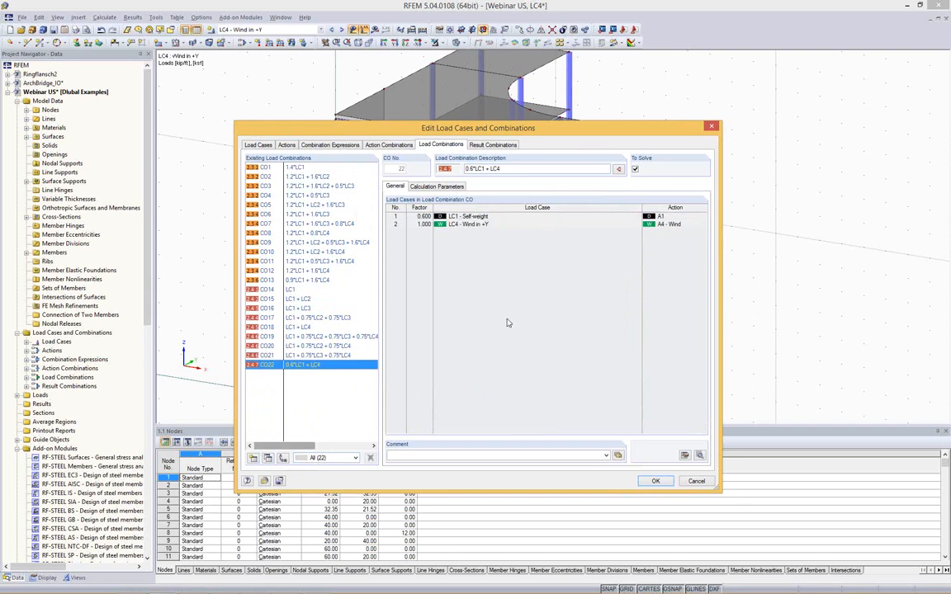
left_click(294, 169)
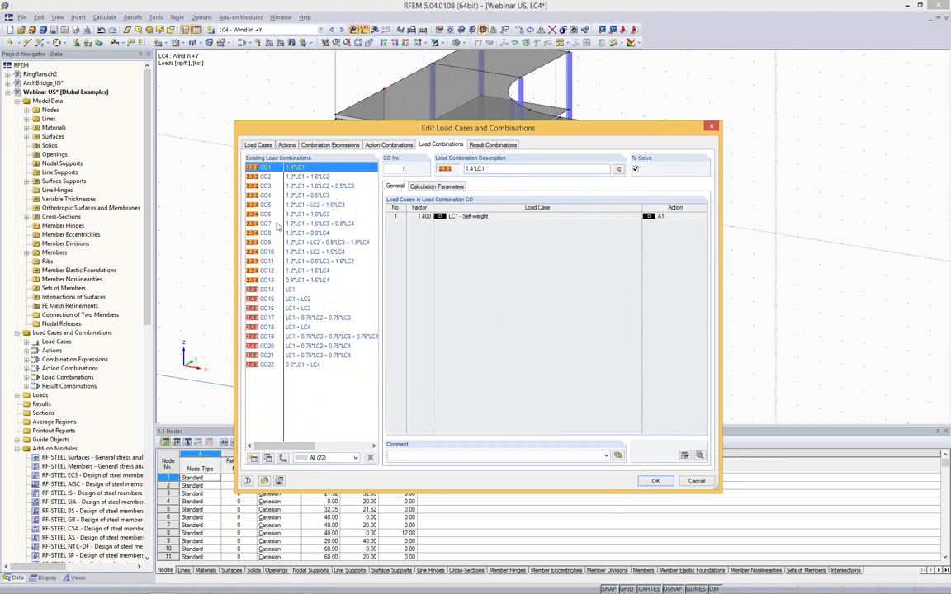
left_click(657, 481)
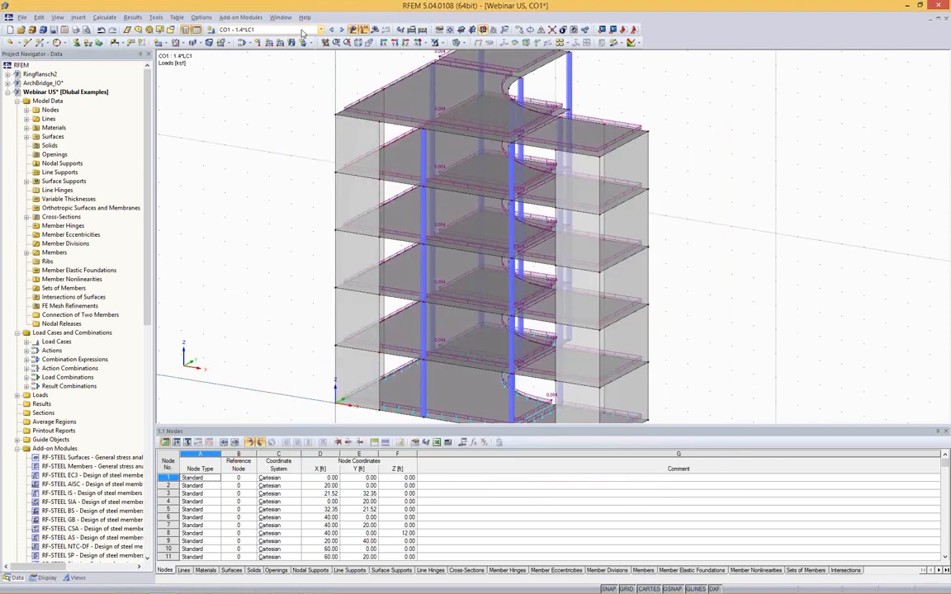
Display load combination CO7 (1.2*LC1 + 1.6*LC3 + 0.8*LC4) on the model and inspect its loads from the curved inner side of the building.
left_click(274, 30)
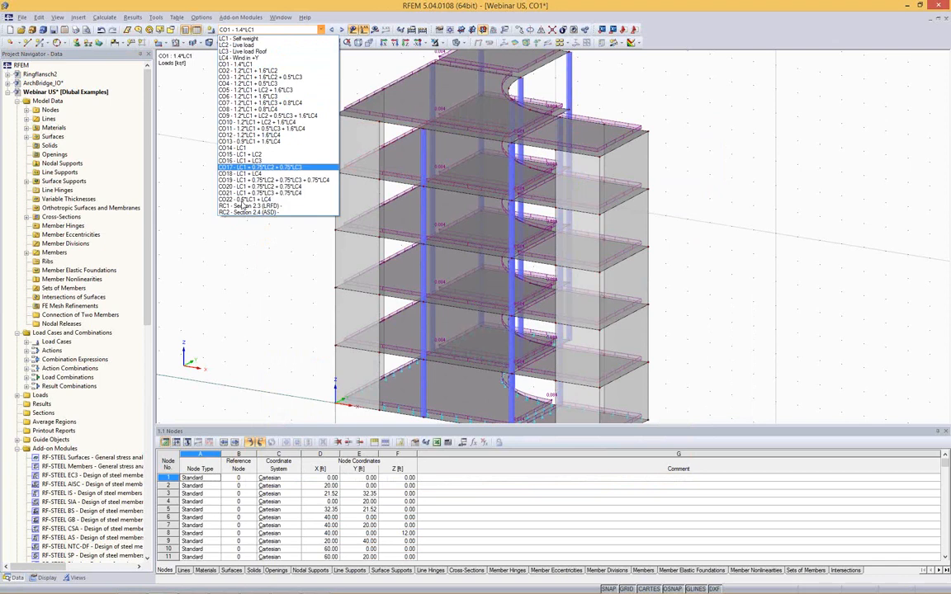
left_click(757, 186)
left_click(252, 30)
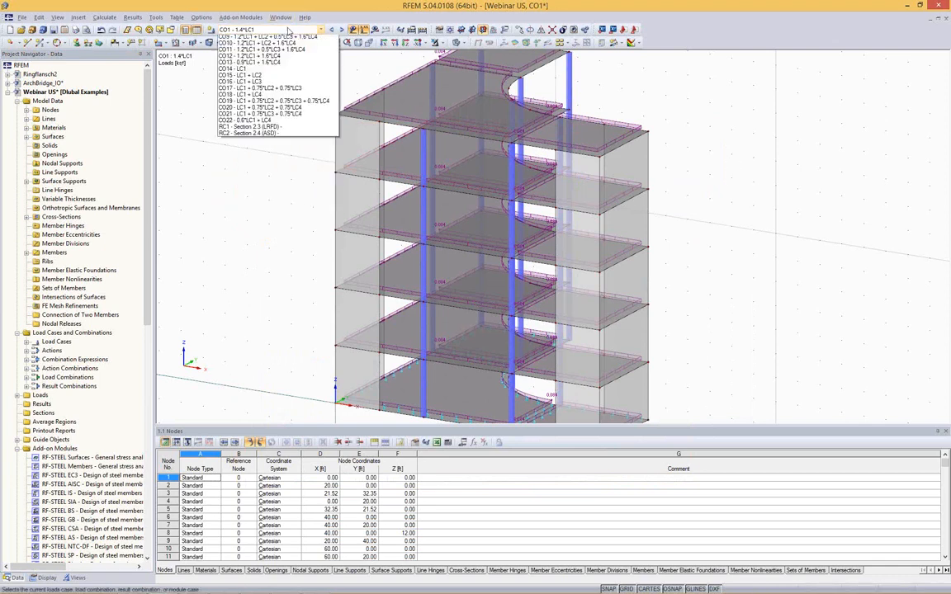
left_click(246, 103)
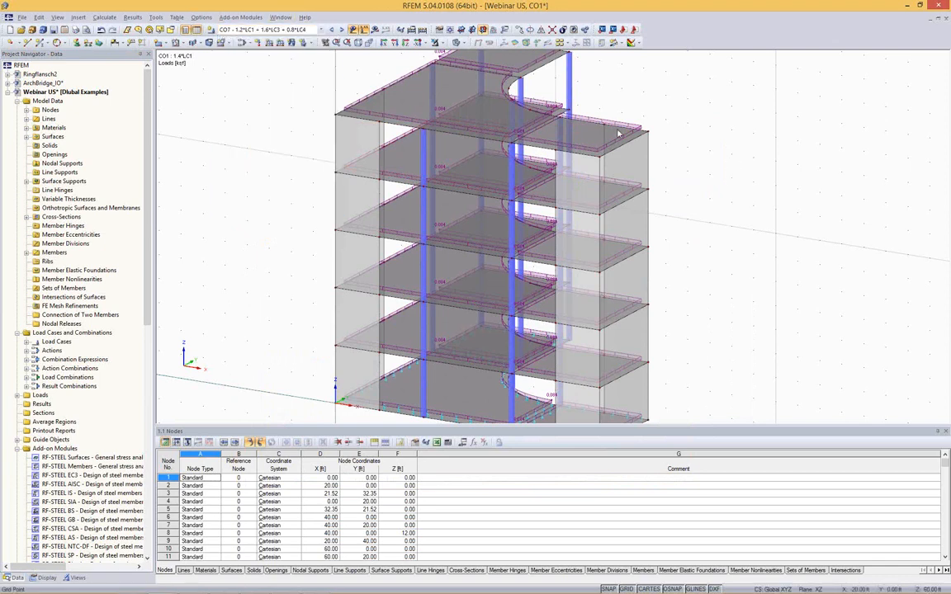
middle_click_drag(763, 145, 405, 164, "ctrl")
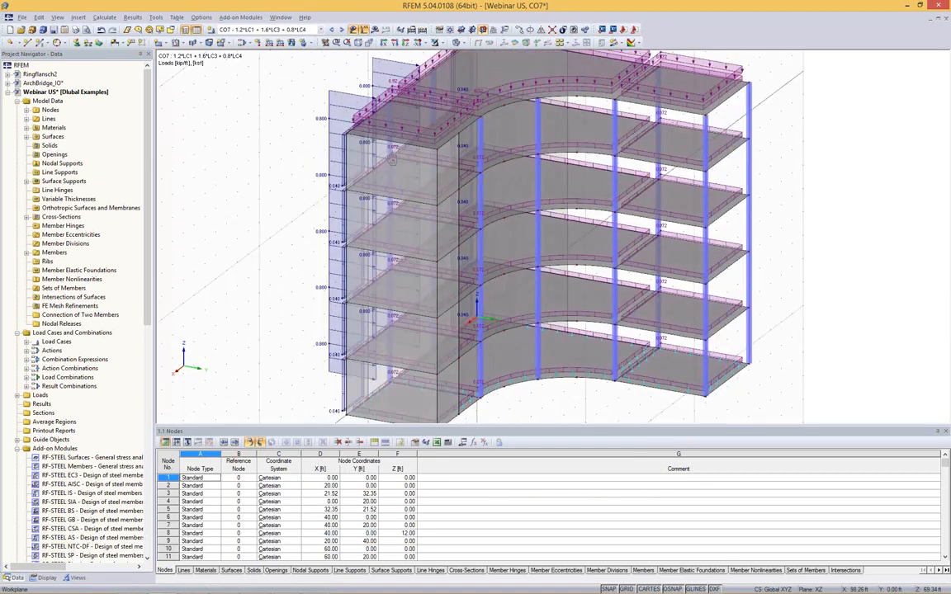
scroll(830, 160, "down", 3)
middle_click_drag(854, 149, 826, 177)
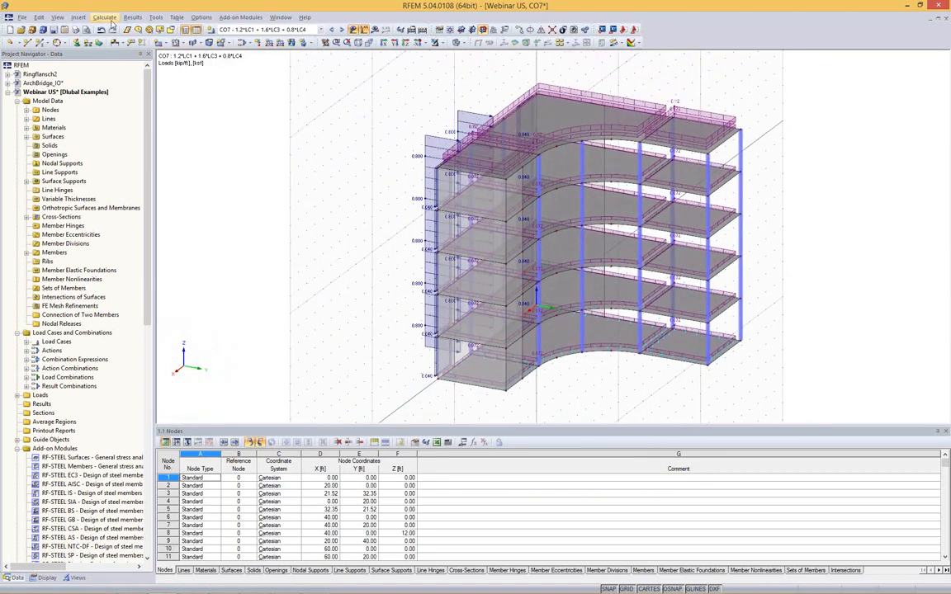
Generate the FE mesh for the building and examine the meshed roof slab up close.
left_click(107, 18)
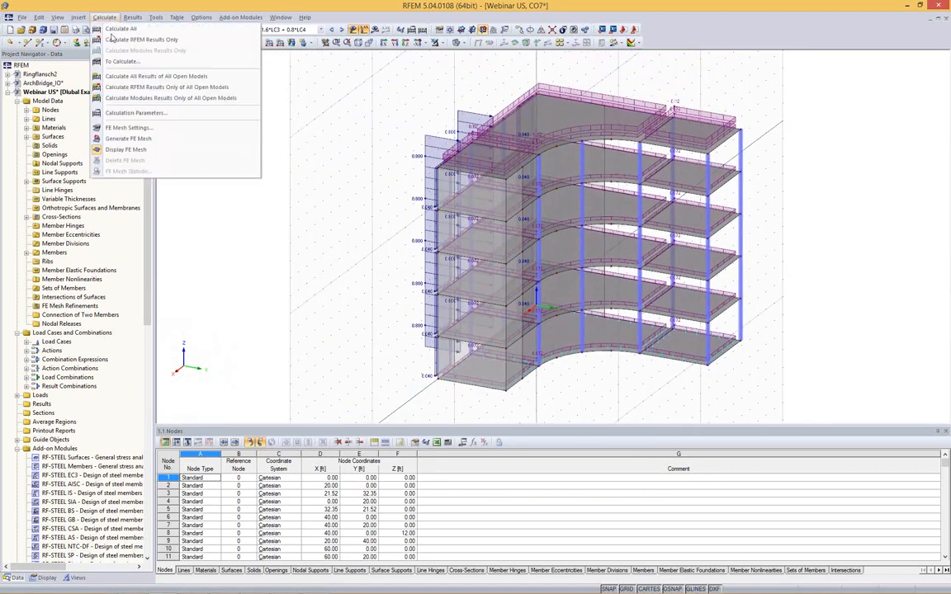
left_click(162, 140)
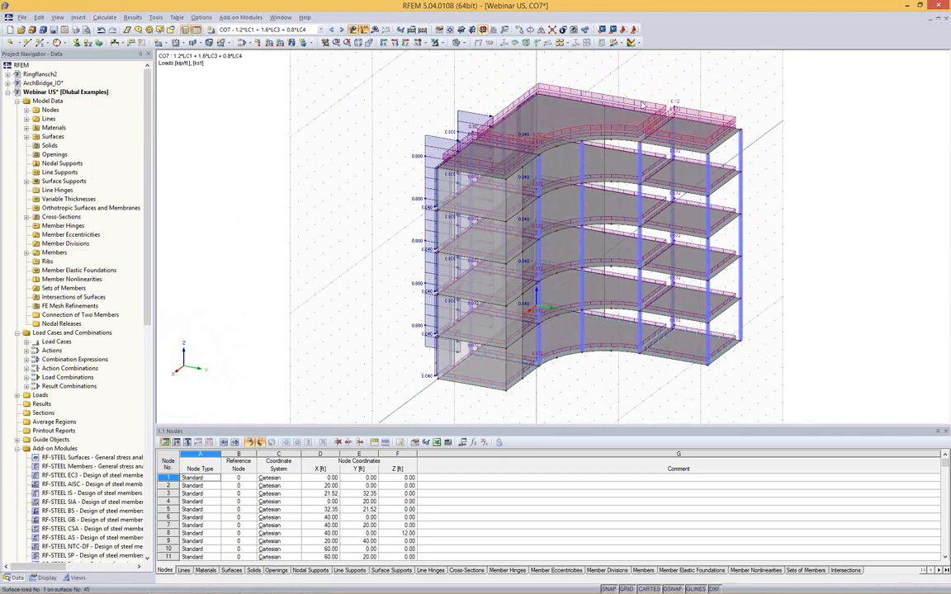
scroll(642, 104, "up", 7)
scroll(621, 165, "up", 2)
scroll(620, 165, "up", 1)
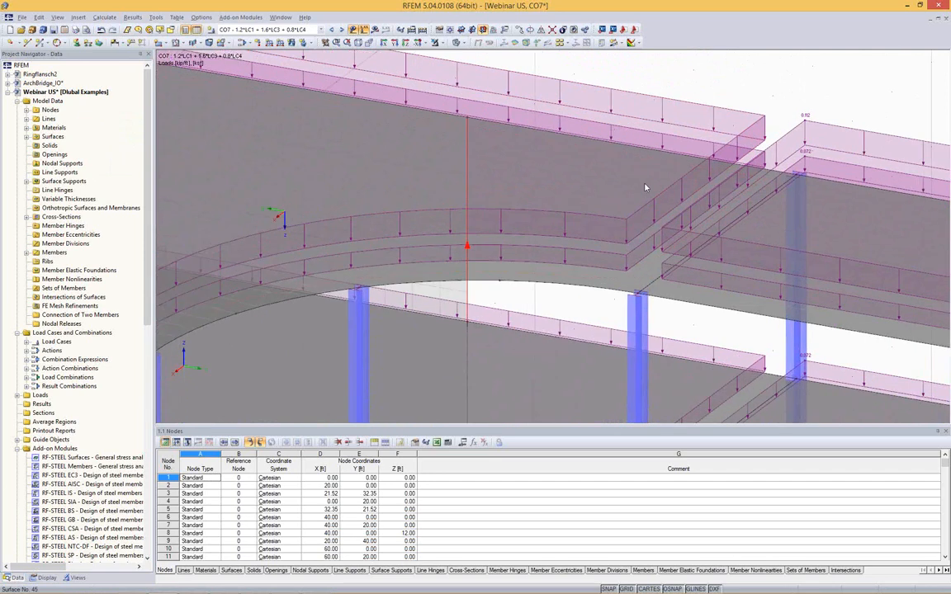
scroll(638, 206, "up", 1)
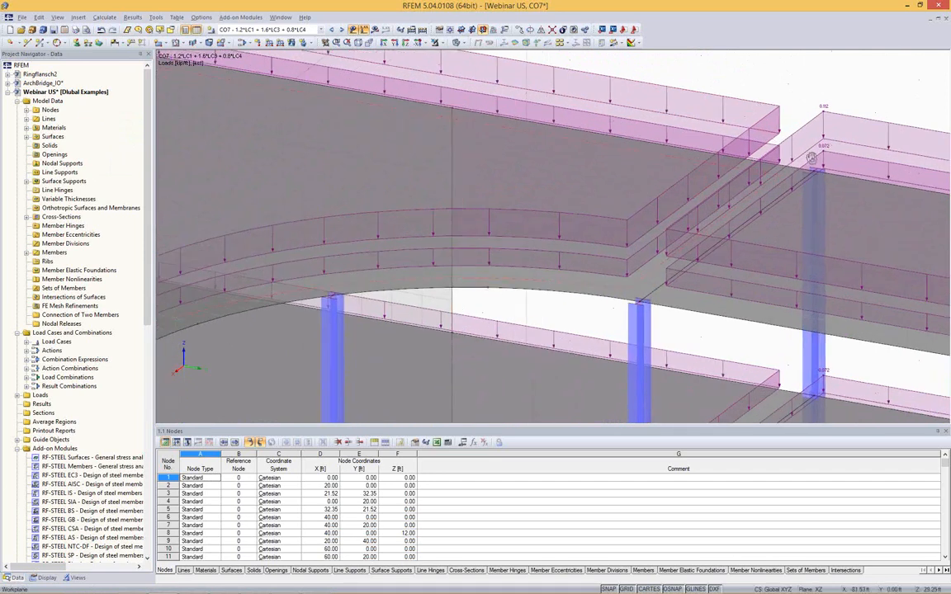
scroll(813, 157, "up", 6)
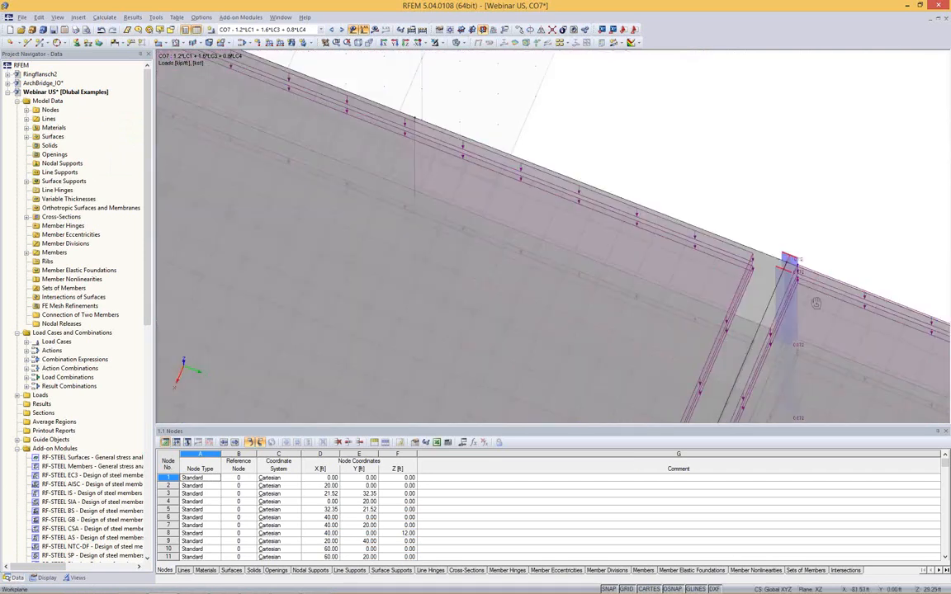
scroll(736, 260, "down", 8)
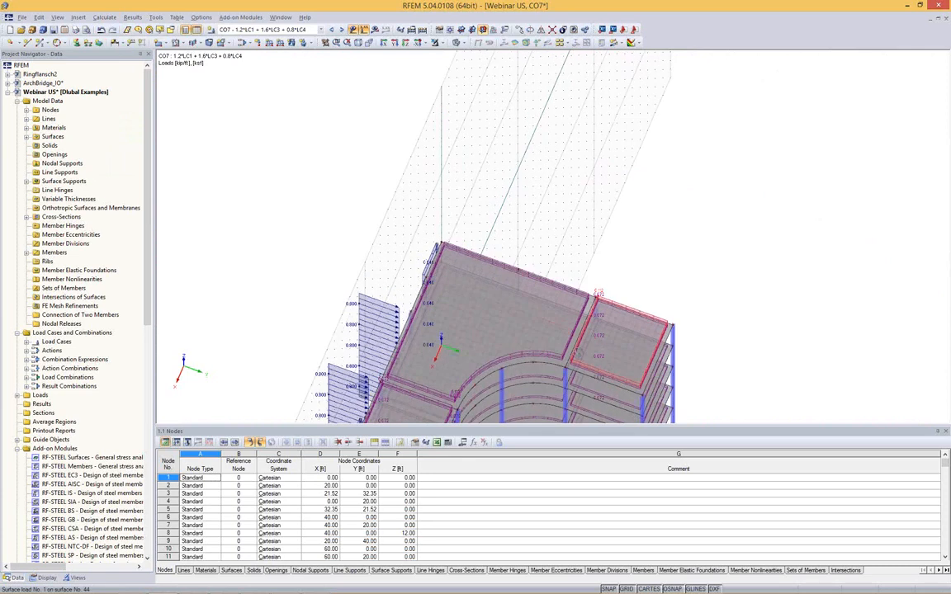
Calculate load combination CO7 and hide the loads so only the global deformations u are displayed on the building.
middle_click_drag(579, 291, 739, 174, "ctrl")
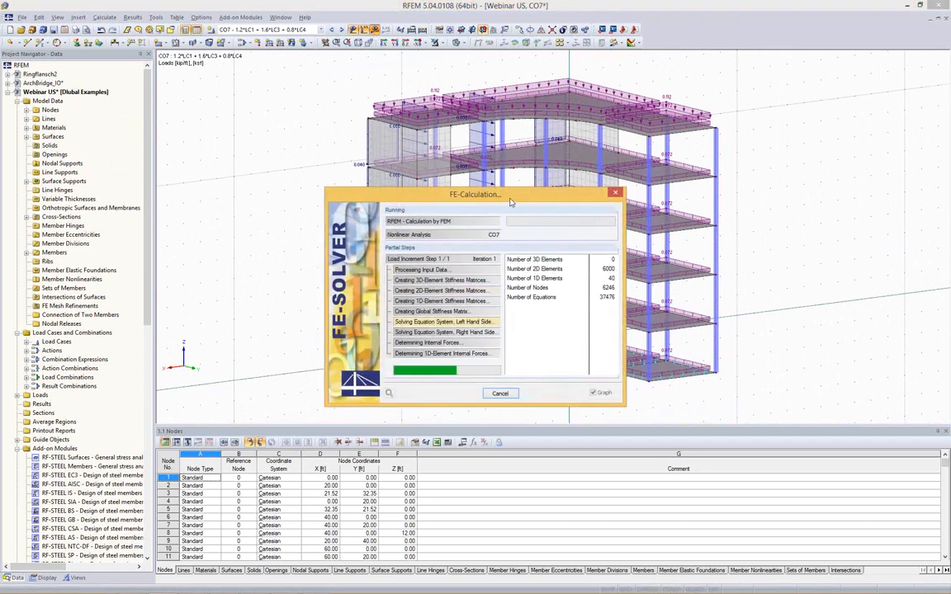
left_click_drag(510, 202, 257, 119)
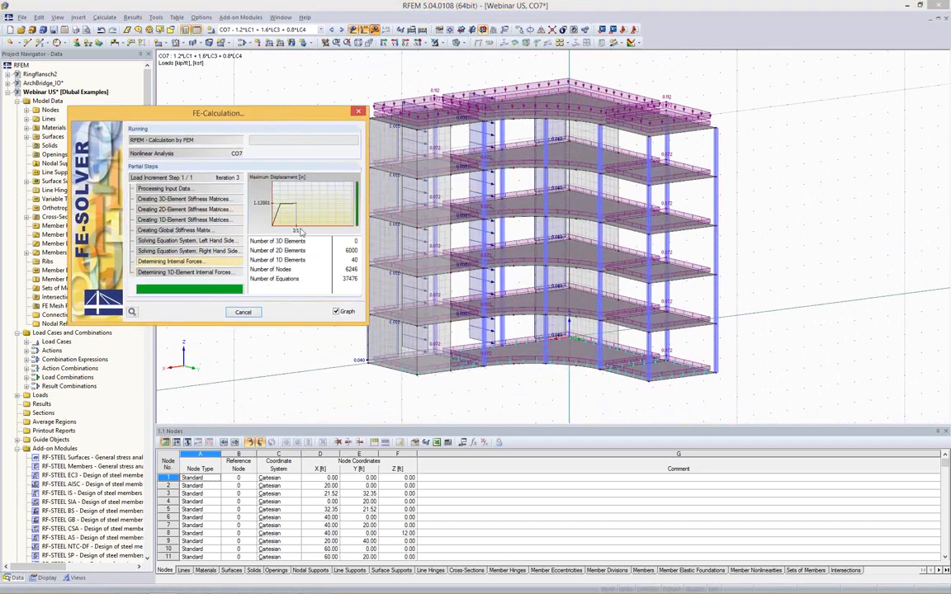
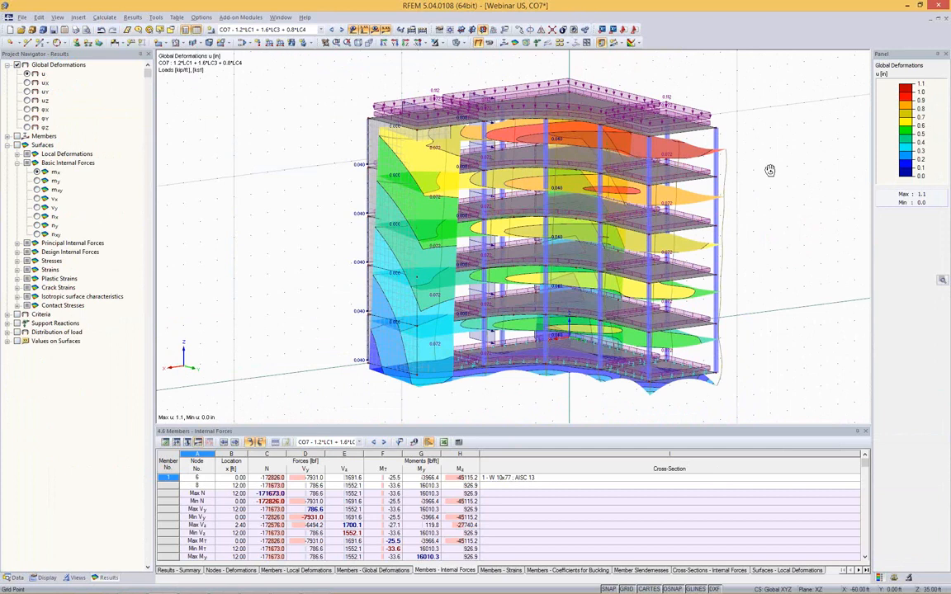
middle_click_drag(770, 170, 789, 189, "ctrl")
left_click(354, 30)
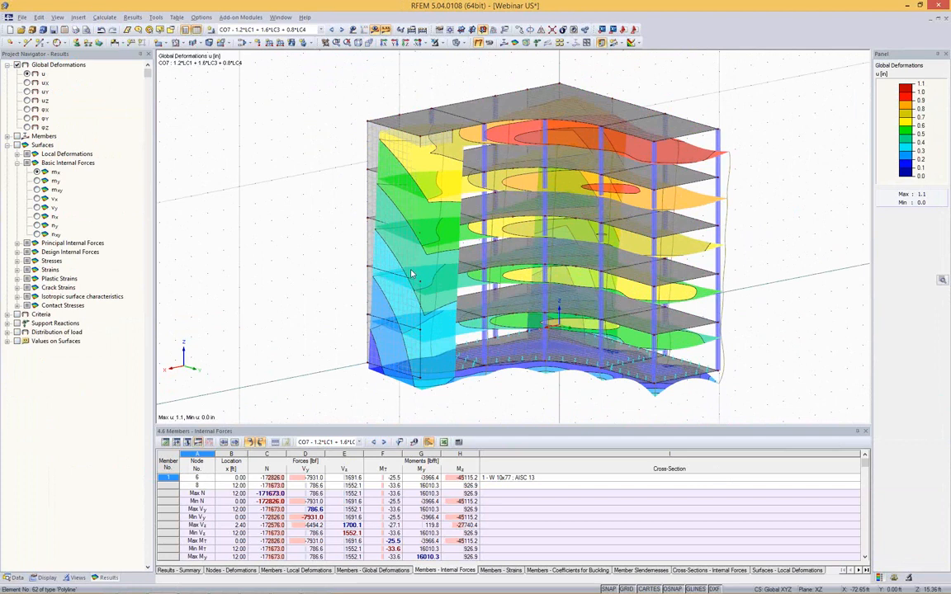
middle_click_drag(412, 274, 408, 278, "ctrl")
left_click(44, 578)
scroll(81, 231, "down", 4)
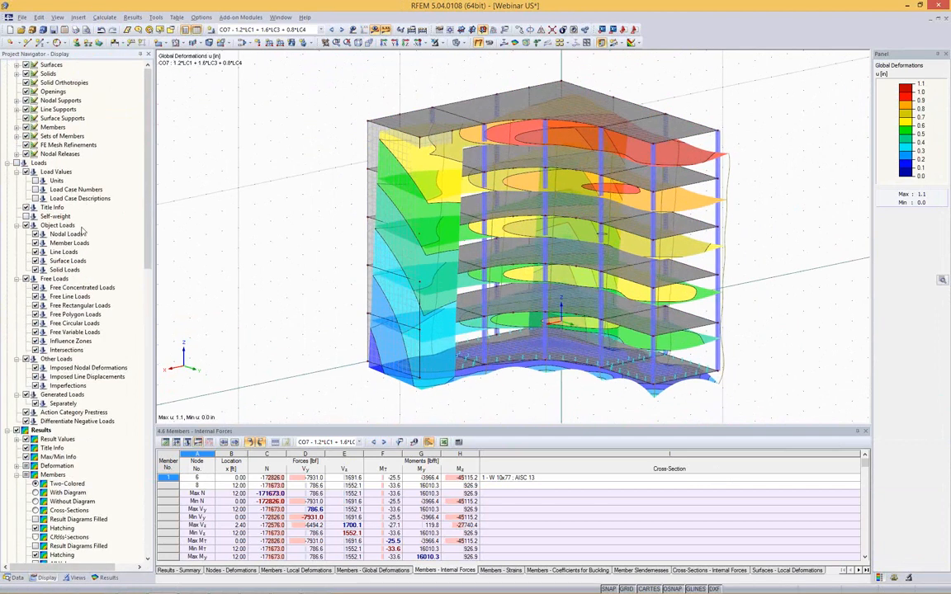
scroll(83, 256, "down", 5)
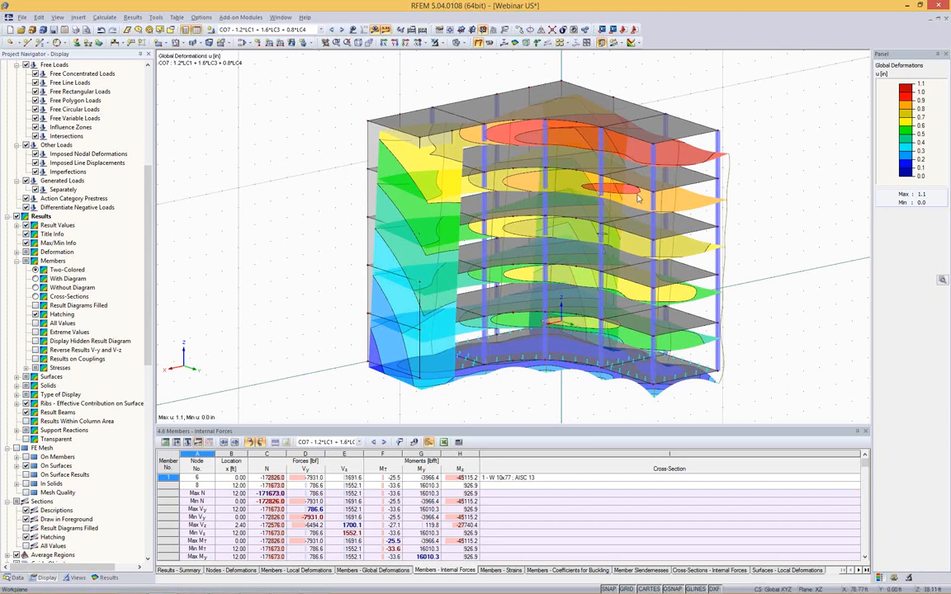
Show the members' axial forces N together with the surfaces' basic internal forces mx, and briefly check the support reactions.
left_click(106, 578)
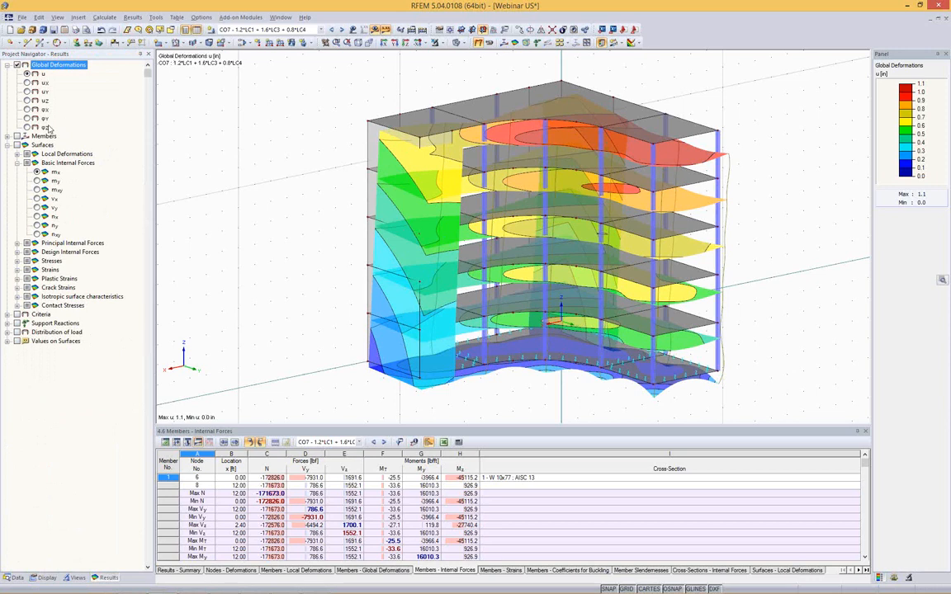
left_click(16, 136)
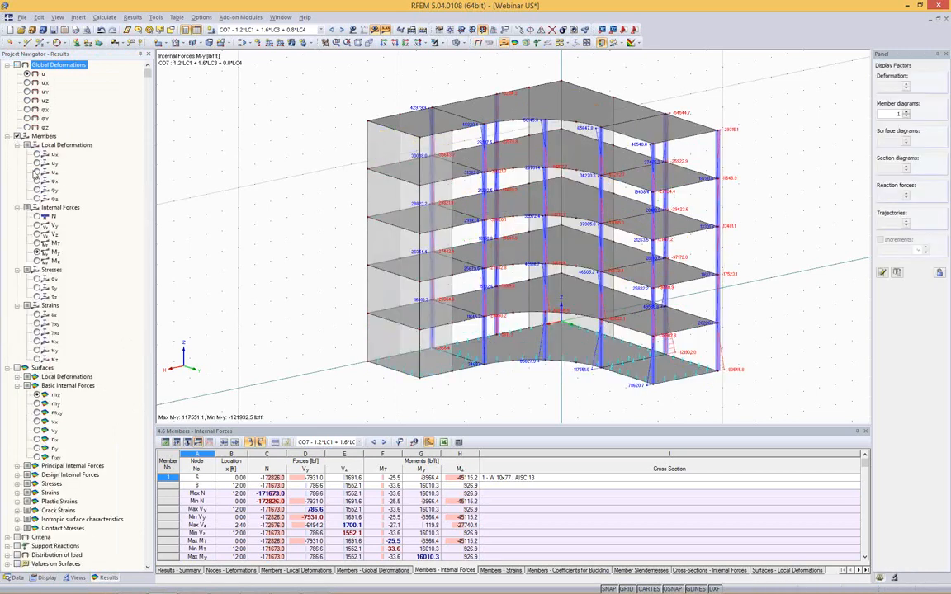
left_click(37, 217)
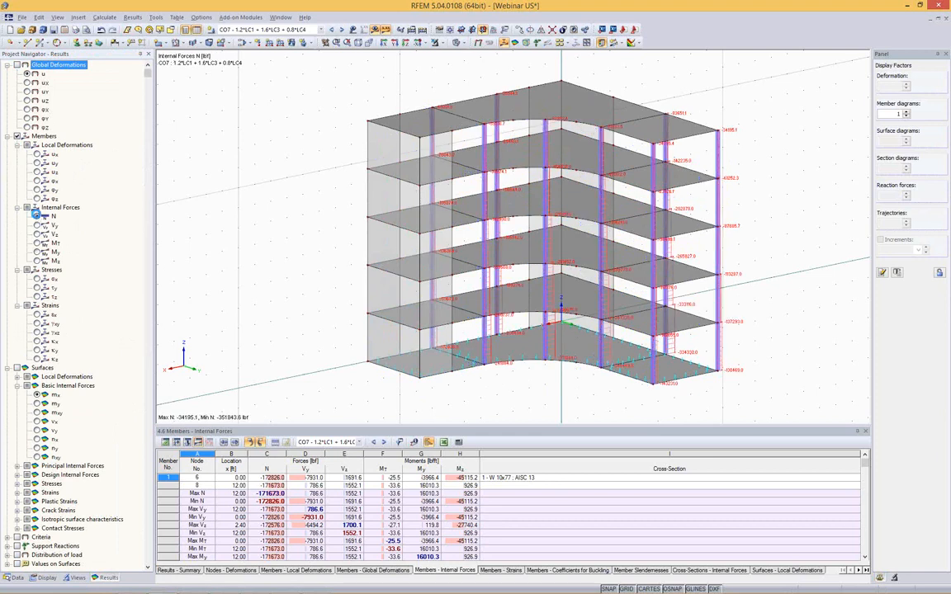
left_click(16, 367)
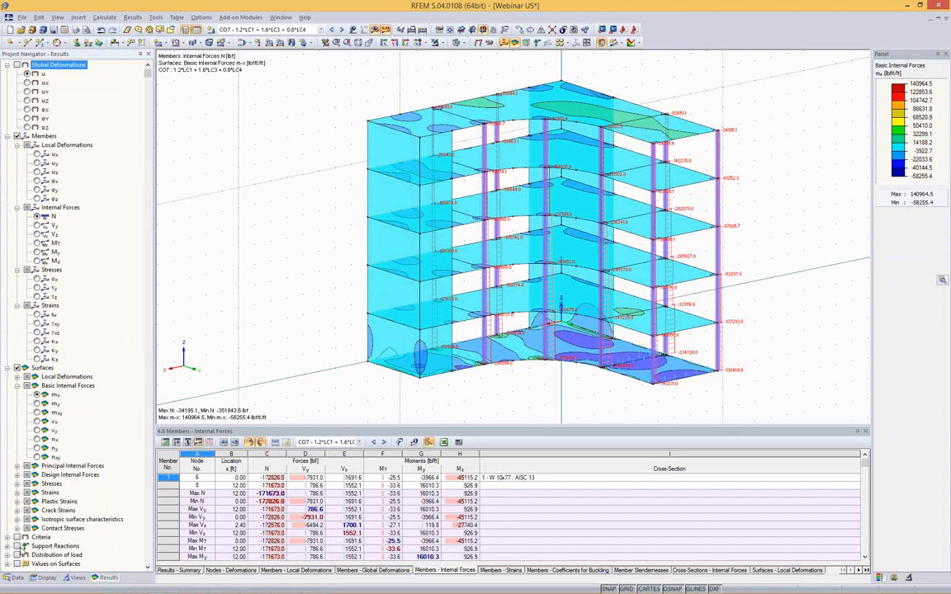
left_click(18, 547)
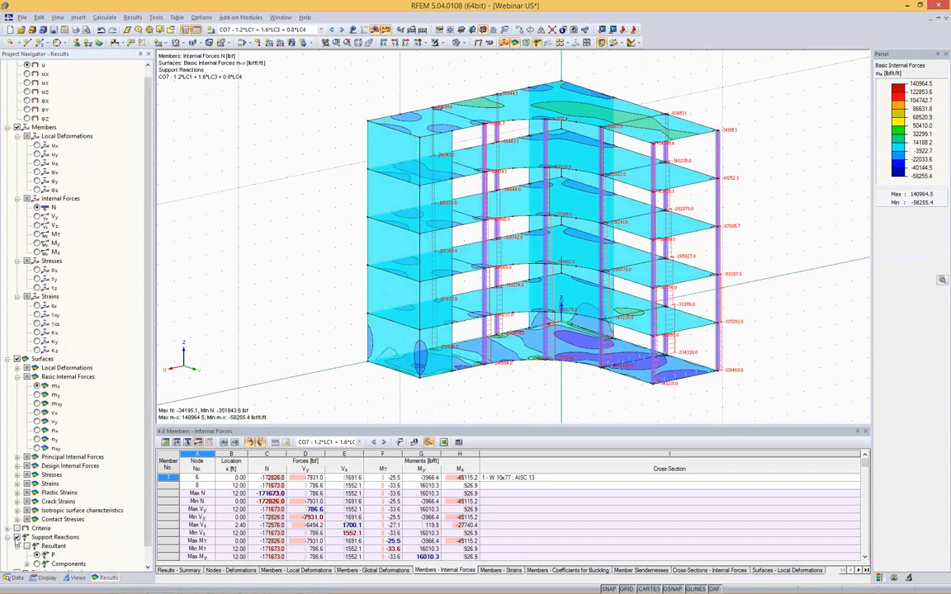
left_click(16, 539)
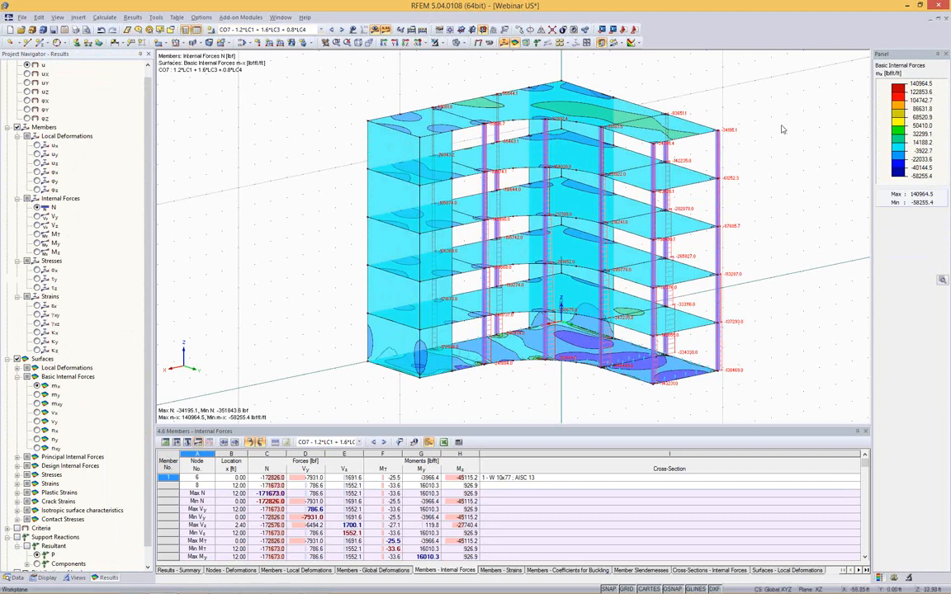
Isolate the full-height column line at the building's outer corner using visibility by selected objects, and view its axial forces N.
left_click_drag(779, 105, 708, 404)
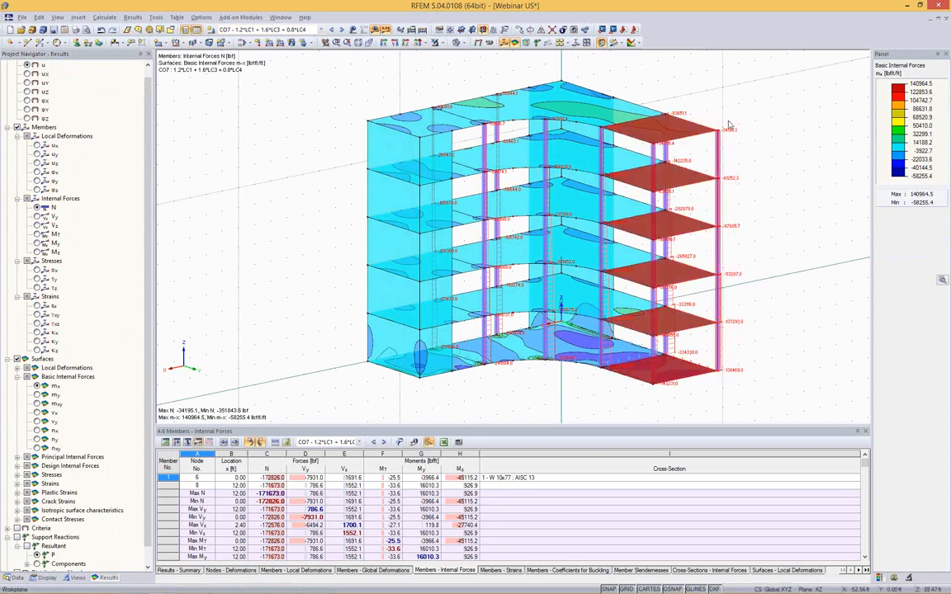
left_click_drag(707, 93, 760, 401)
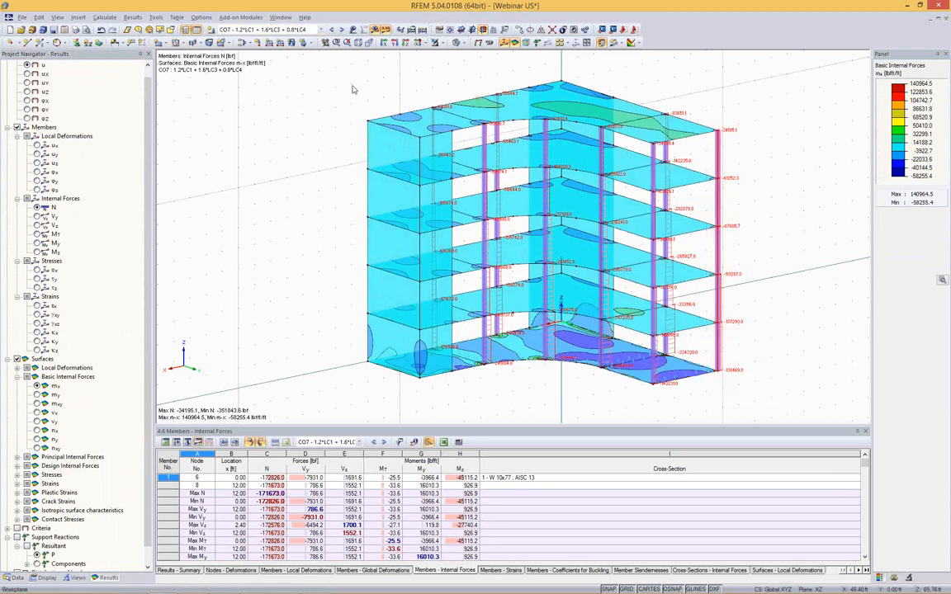
left_click(443, 43)
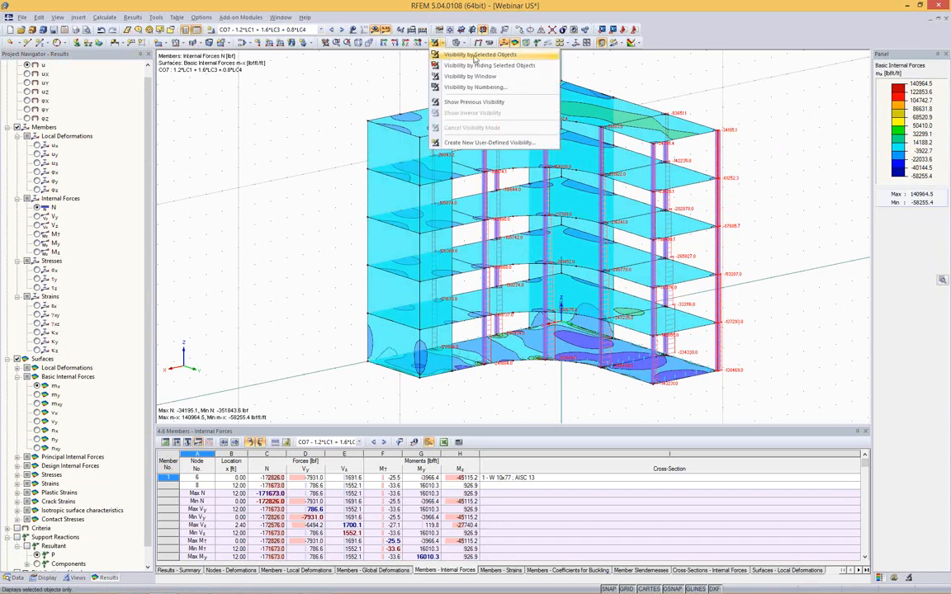
left_click(475, 56)
scroll(777, 196, "up", 4)
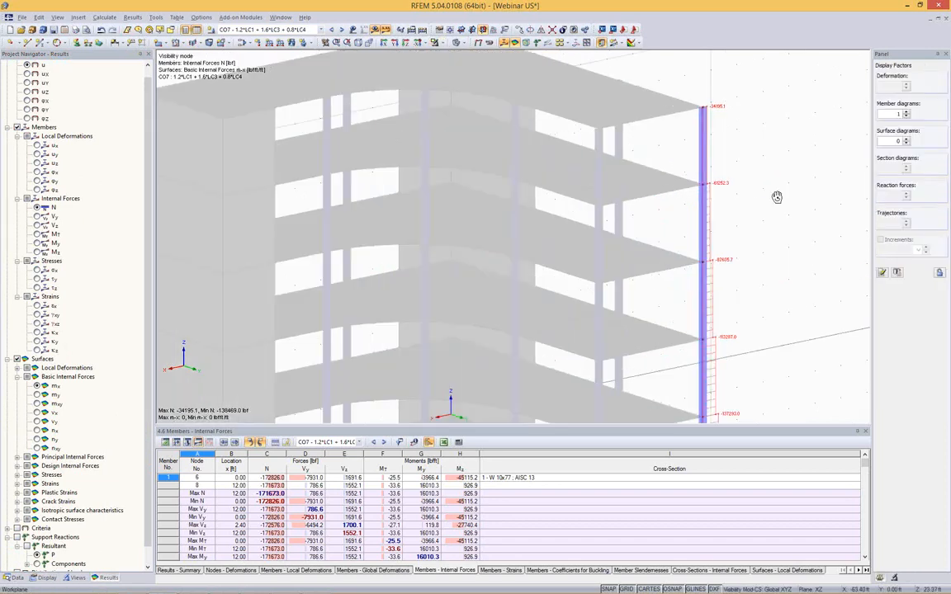
middle_click_drag(777, 196, 660, 313, "ctrl")
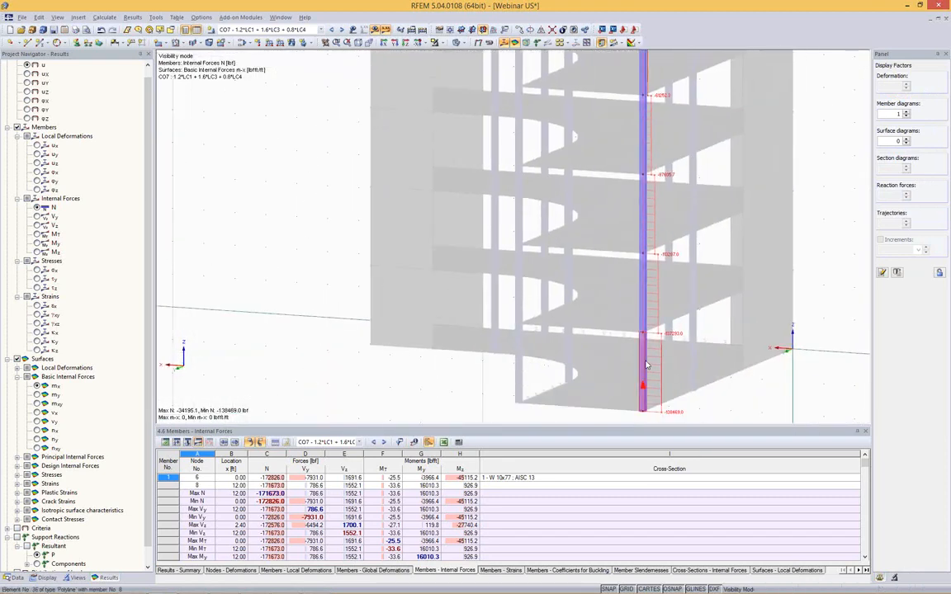
Select the lowest segment of the isolated column line and examine its axial force N up close.
left_click(647, 364)
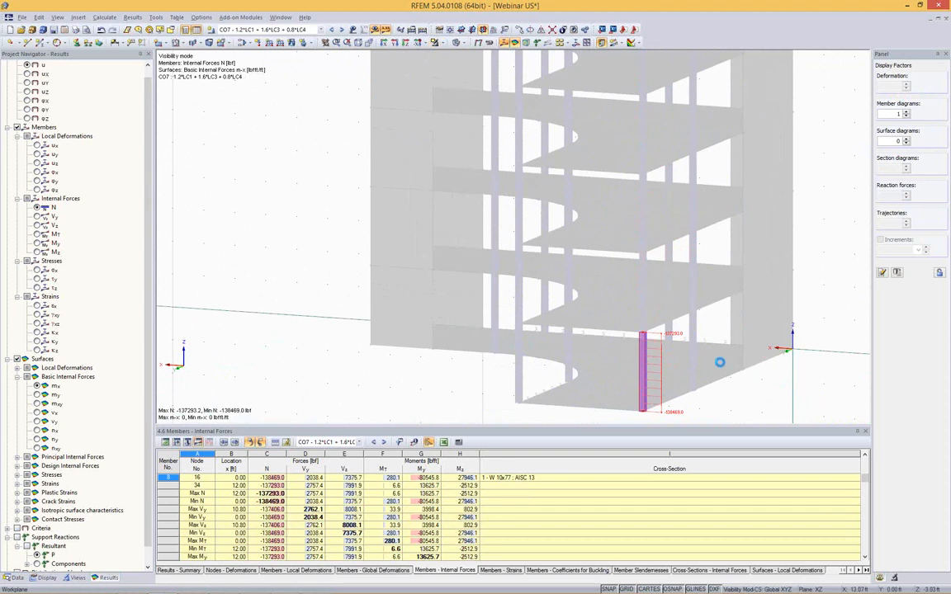
scroll(695, 297, "up", 4)
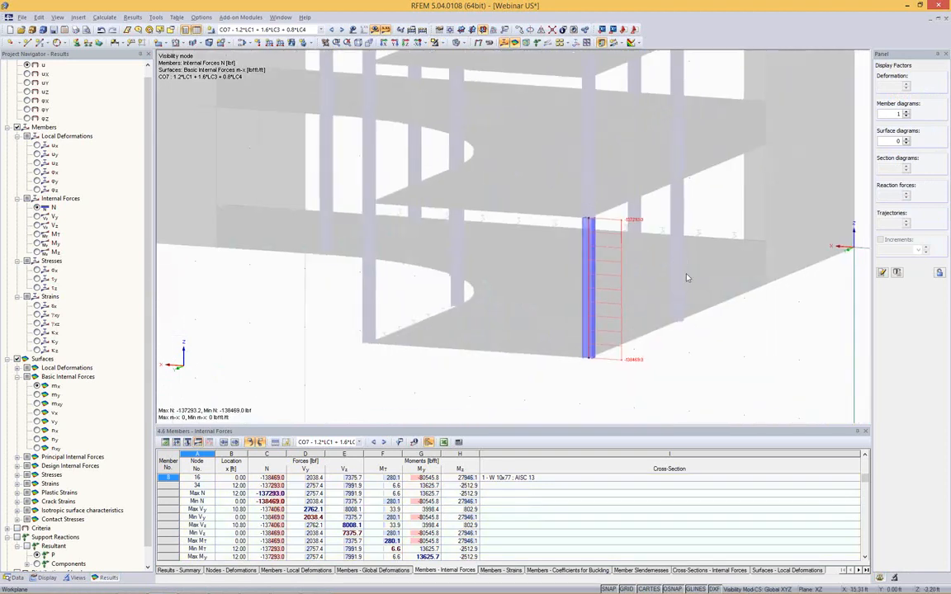
middle_click_drag(686, 278, 371, 274, "ctrl")
scroll(509, 241, "down", 2)
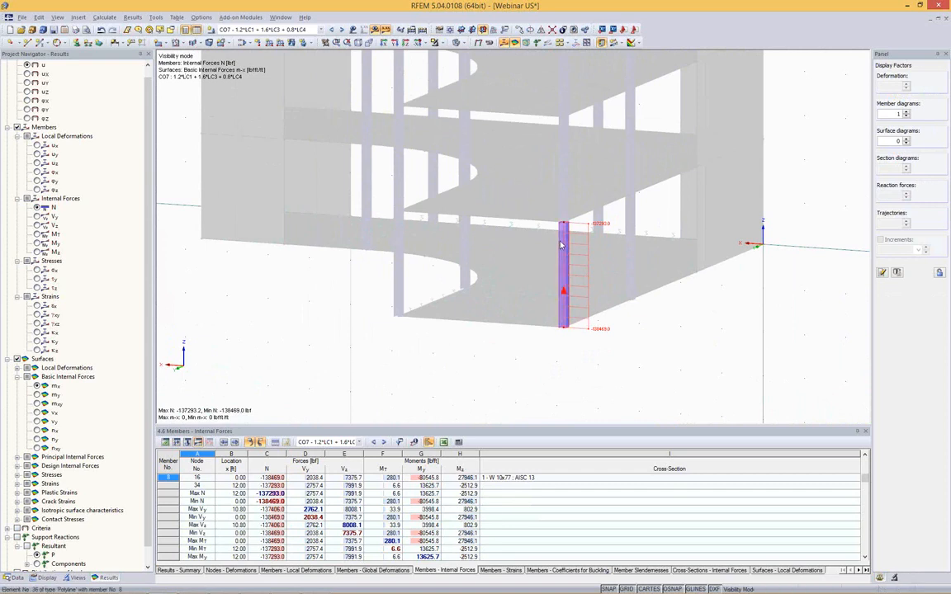
middle_click_drag(708, 254, 674, 217)
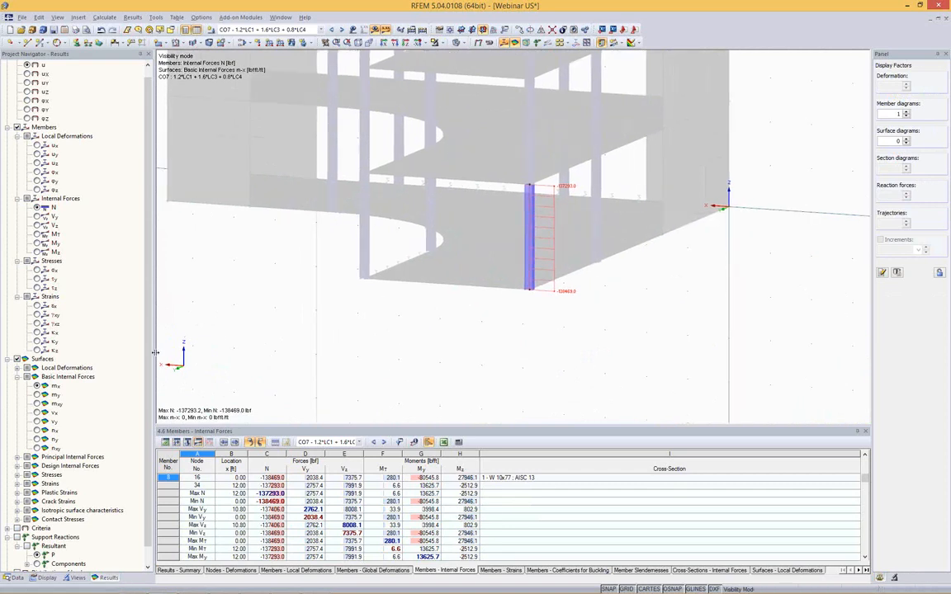
Open the result diagrams of the ground-storey corner column and hide the global deformation u, leaving only N plotted.
right_click(537, 201)
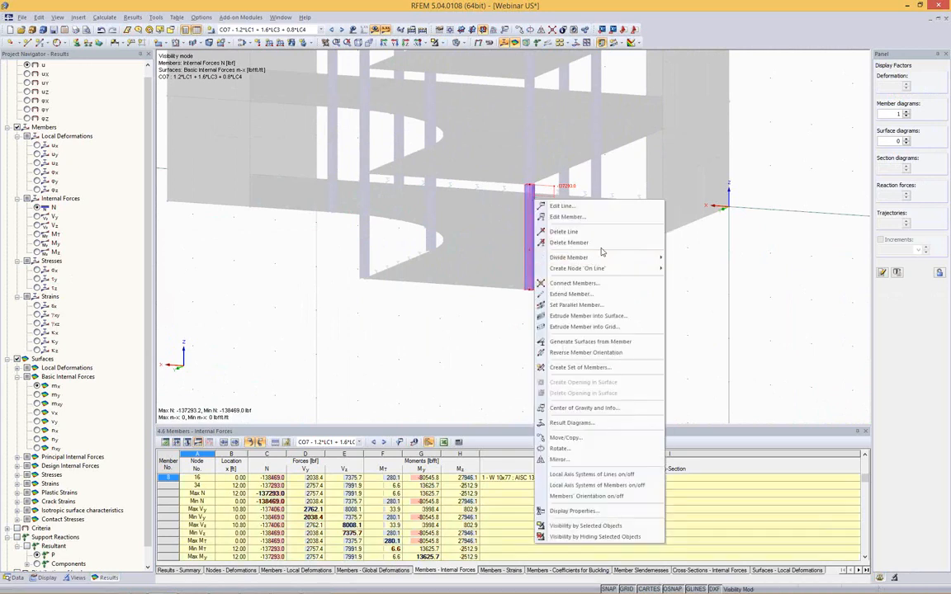
left_click(570, 423)
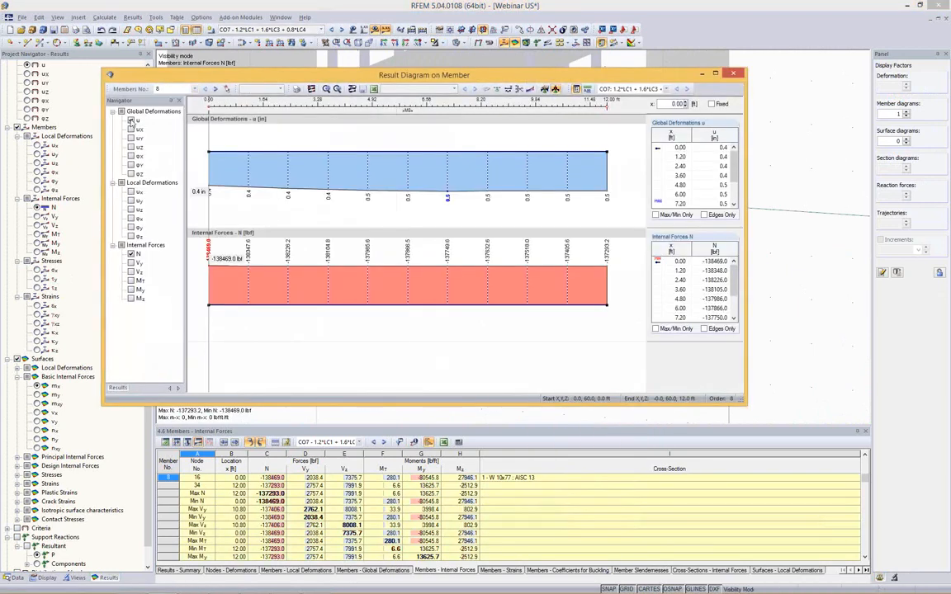
left_click(130, 120)
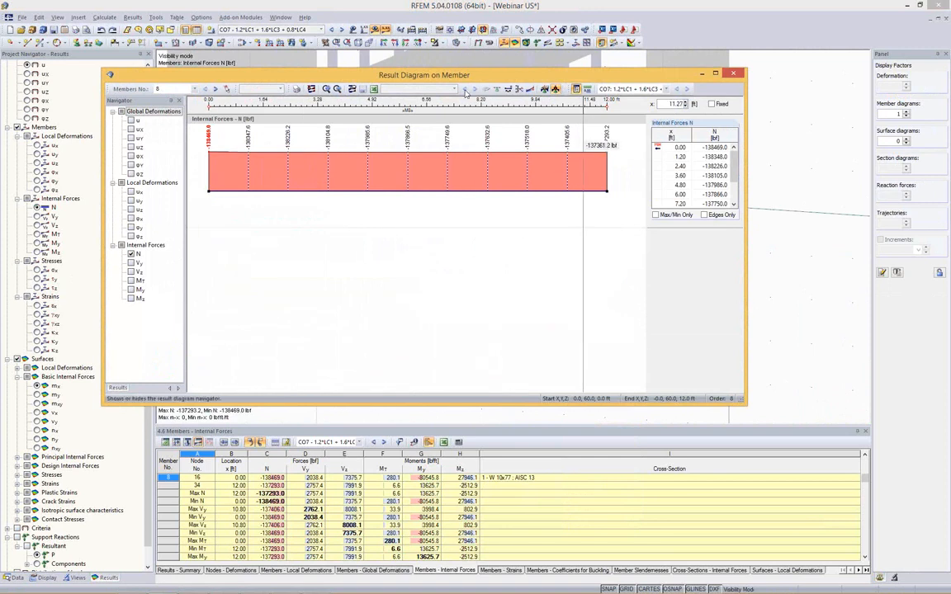
left_click_drag(466, 75, 184, 196)
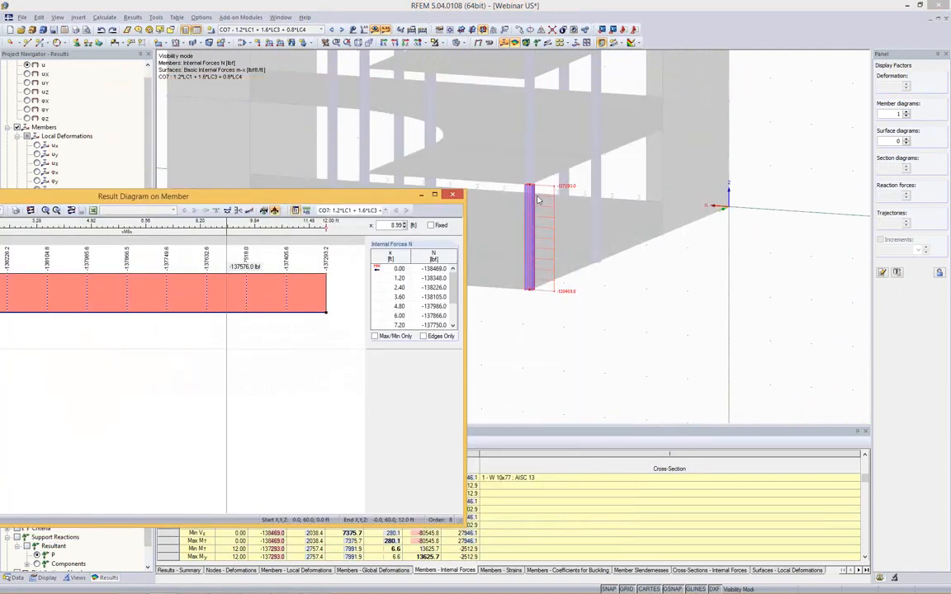
left_click_drag(369, 199, 543, 99)
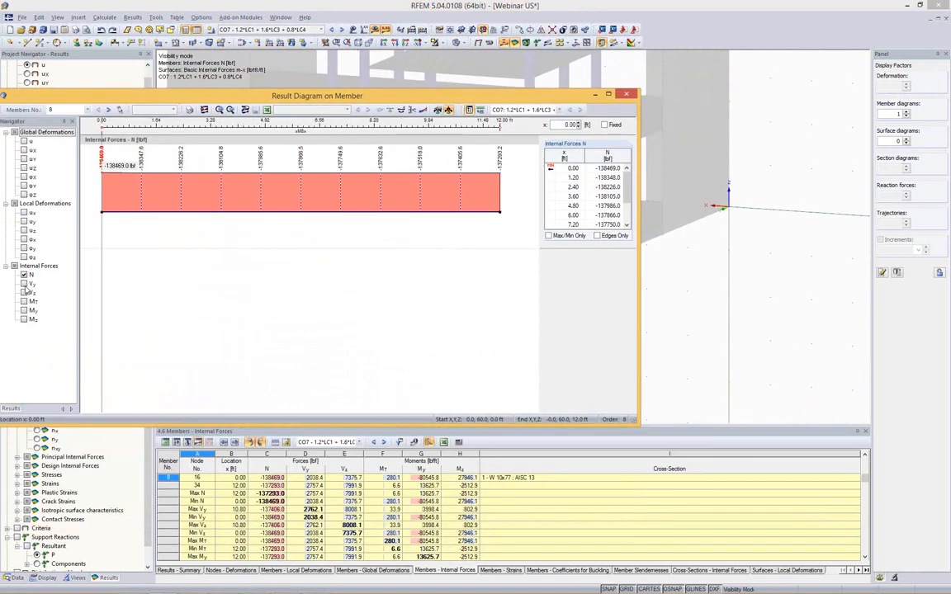
Add the internal forces Vy, Vz and My to the column's result diagrams, review them and close the diagrams.
left_click(24, 283)
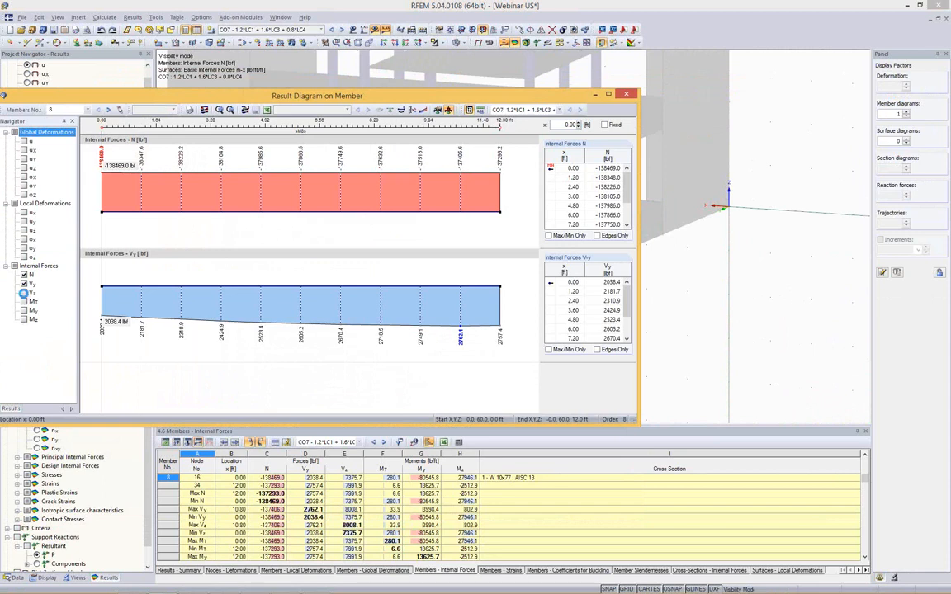
left_click(24, 292)
left_click(24, 310)
scroll(303, 273, "down", 5)
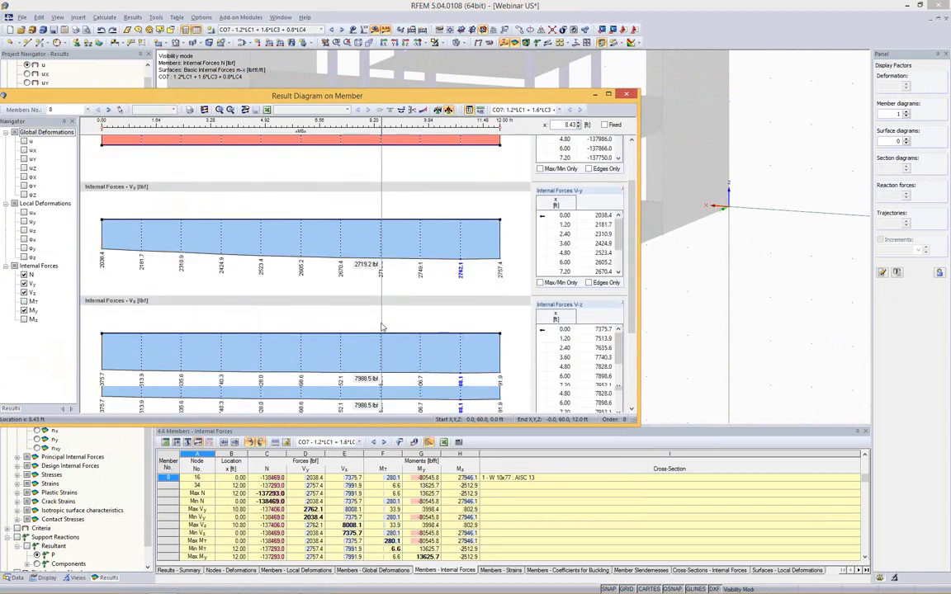
scroll(303, 314, "up", 5)
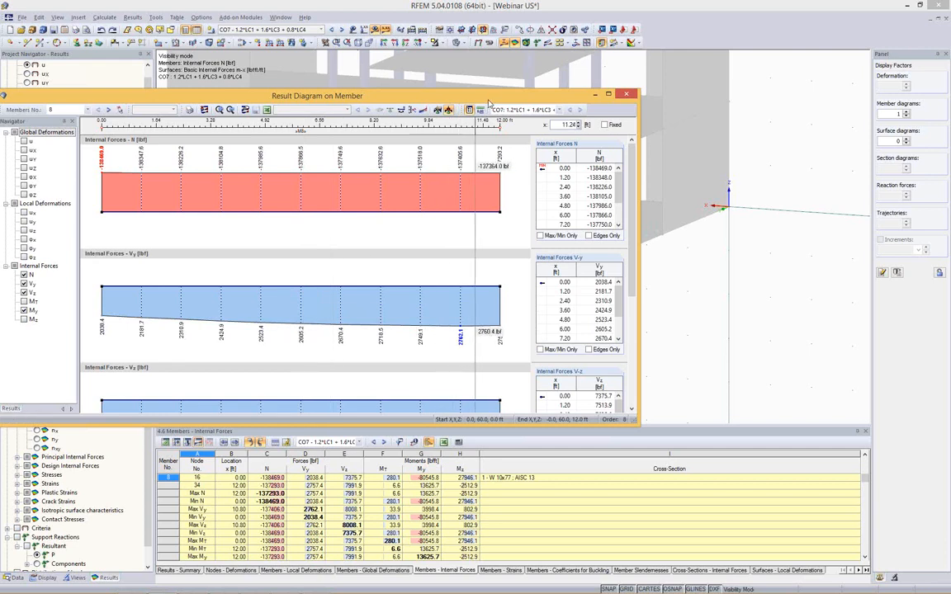
left_click_drag(484, 101, 585, 91)
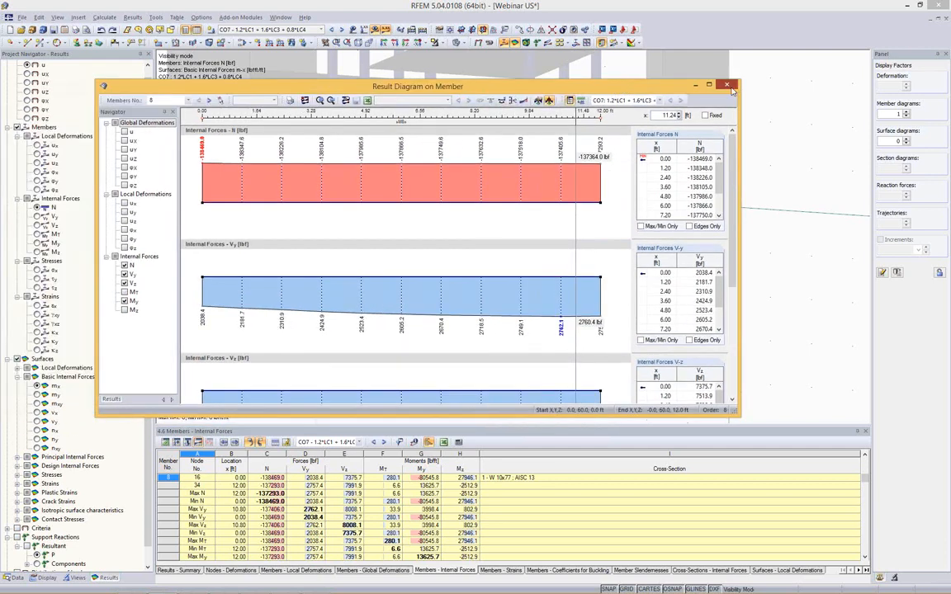
left_click(728, 84)
Cancel the visibility mode to display results on the whole building, and view it from its curved inner side.
scroll(702, 227, "down", 3)
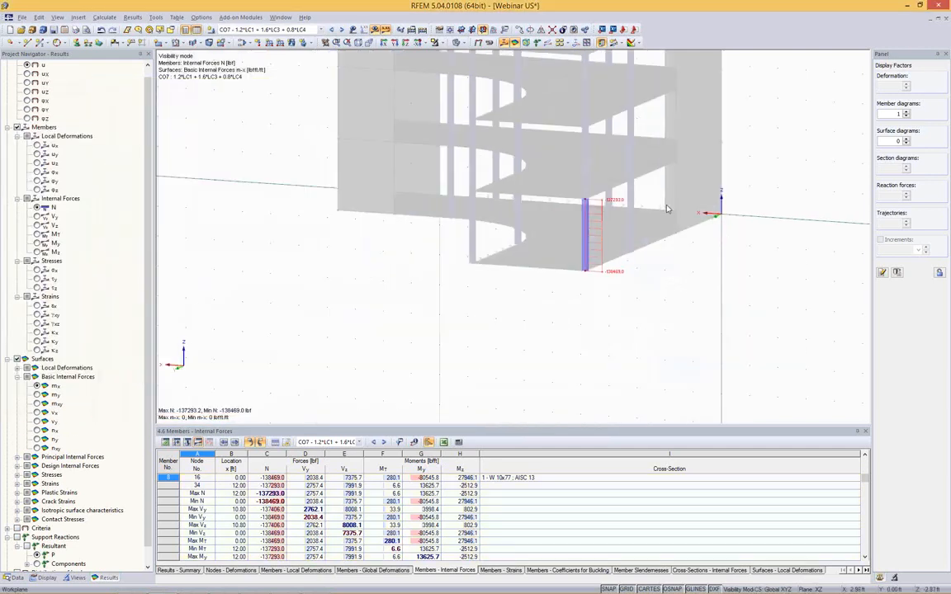
left_click(438, 42)
left_click(449, 129)
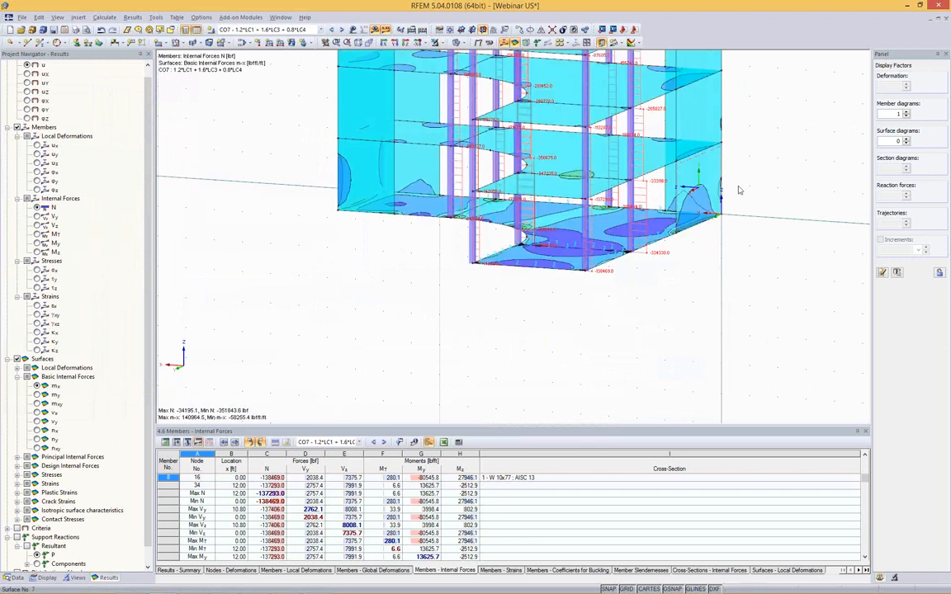
scroll(715, 161, "down", 5)
scroll(715, 162, "up", 5)
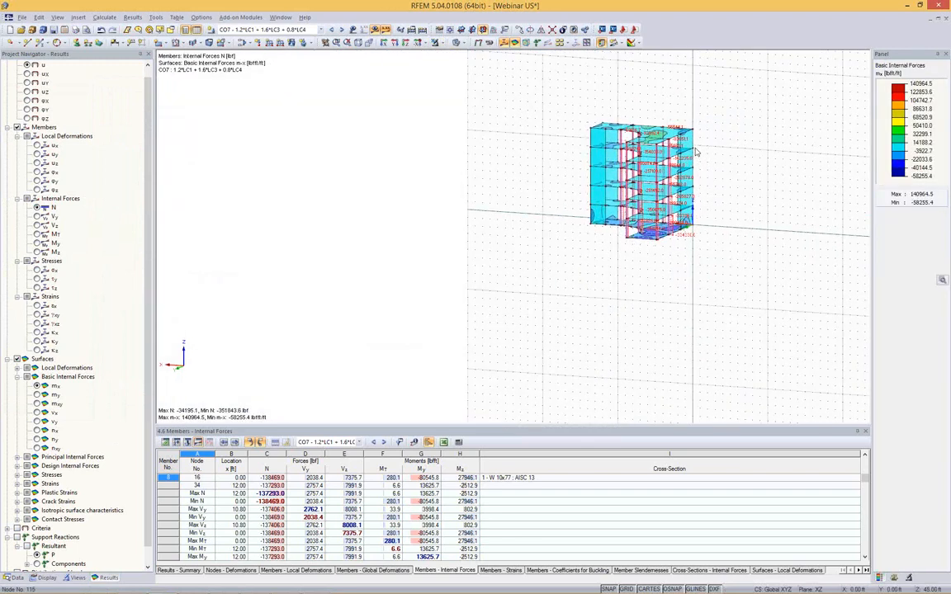
left_click(627, 130)
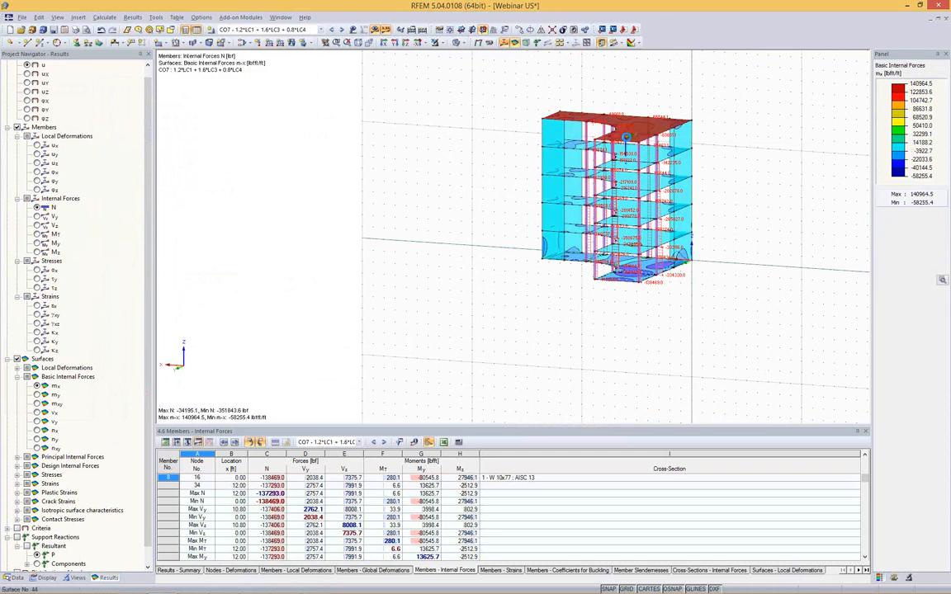
middle_click_drag(648, 99, 267, 324, "ctrl")
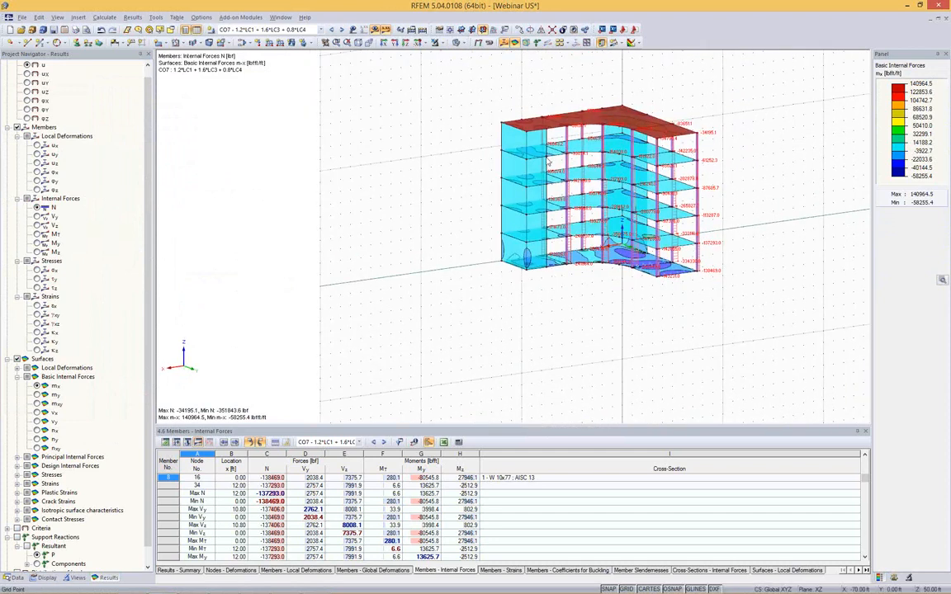
left_click(262, 325)
Browse the add-on modules in the project data, covering steel design, concrete surface design and punching shear design.
left_click(15, 577)
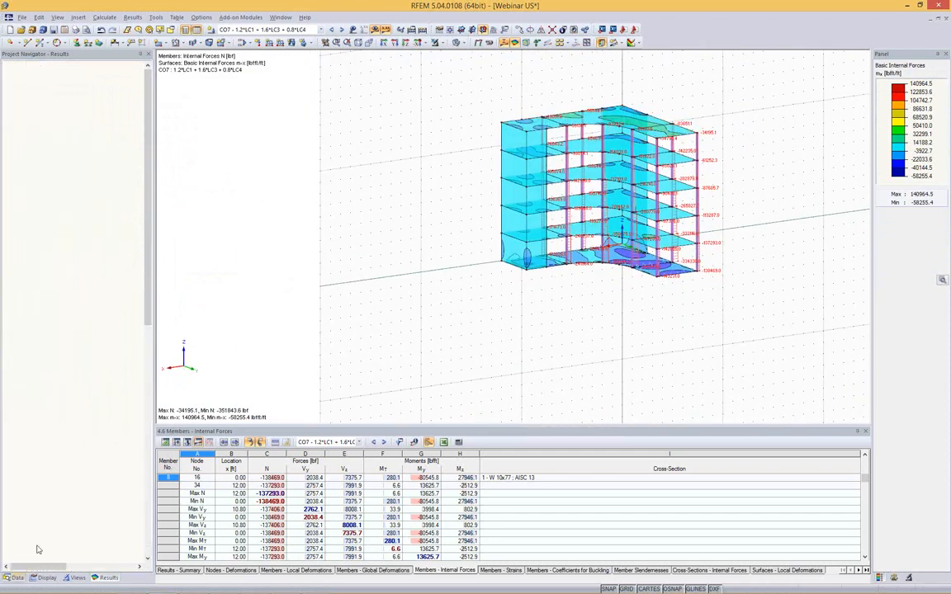
scroll(122, 343, "down", 5)
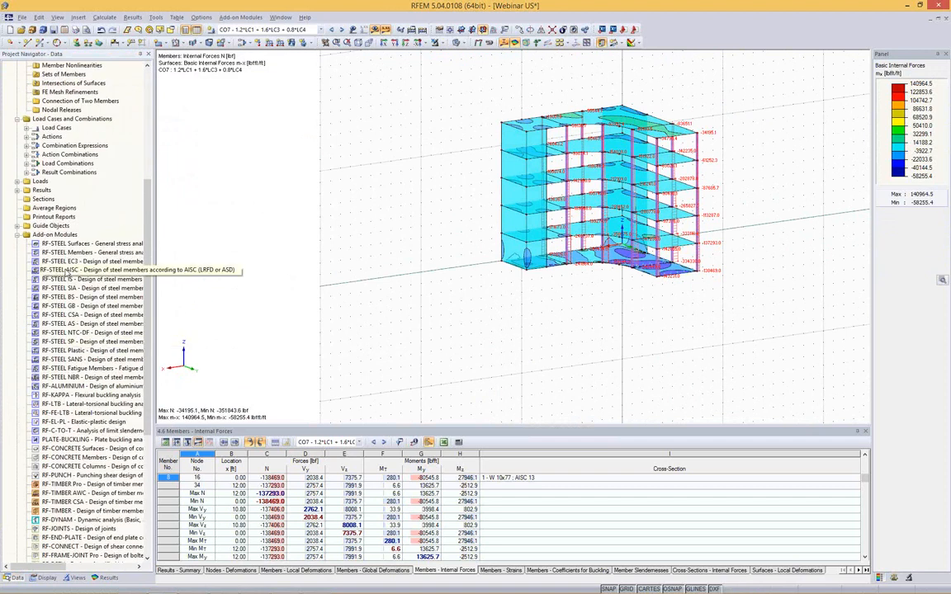
scroll(66, 271, "down", 4)
left_click(93, 136)
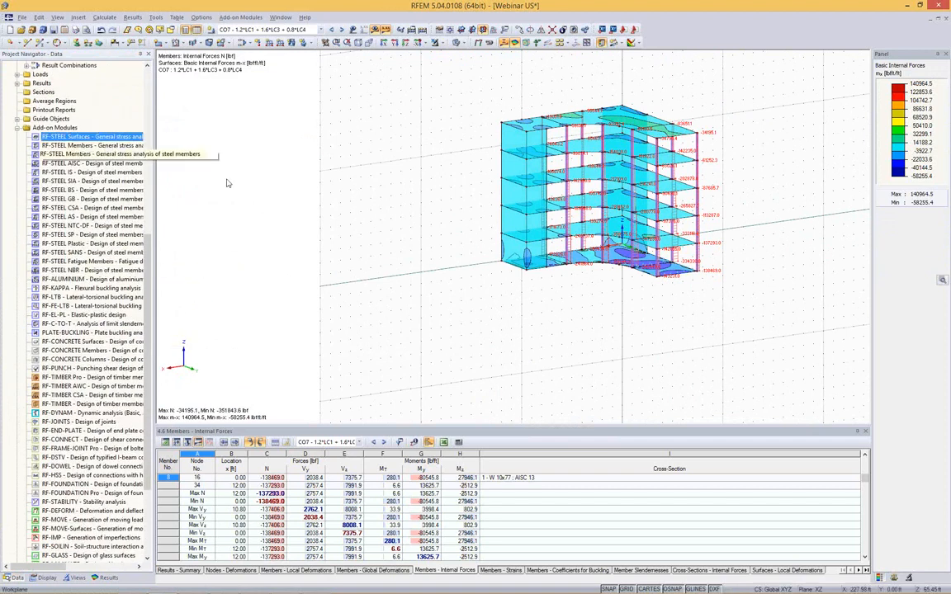
left_click(289, 198)
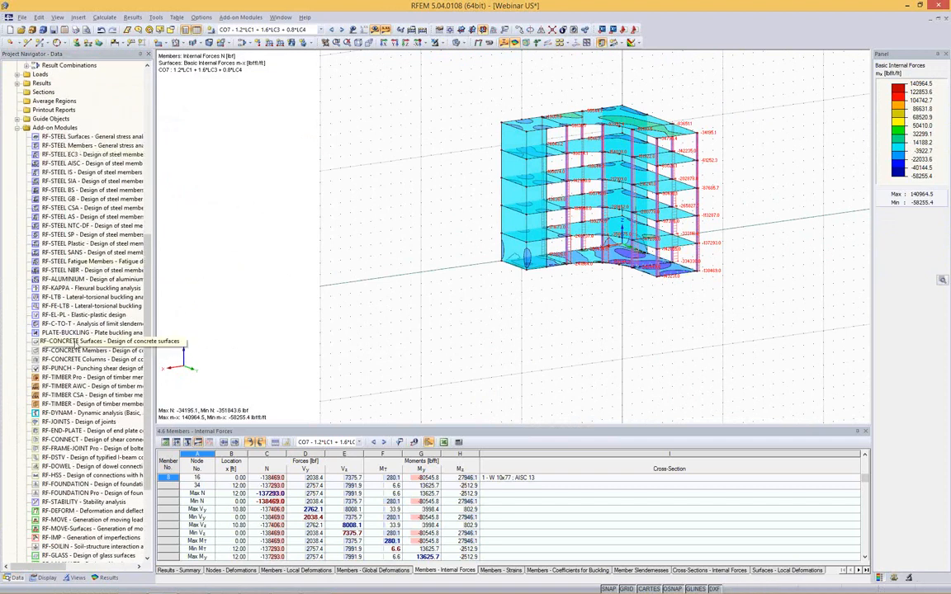
left_click(78, 368)
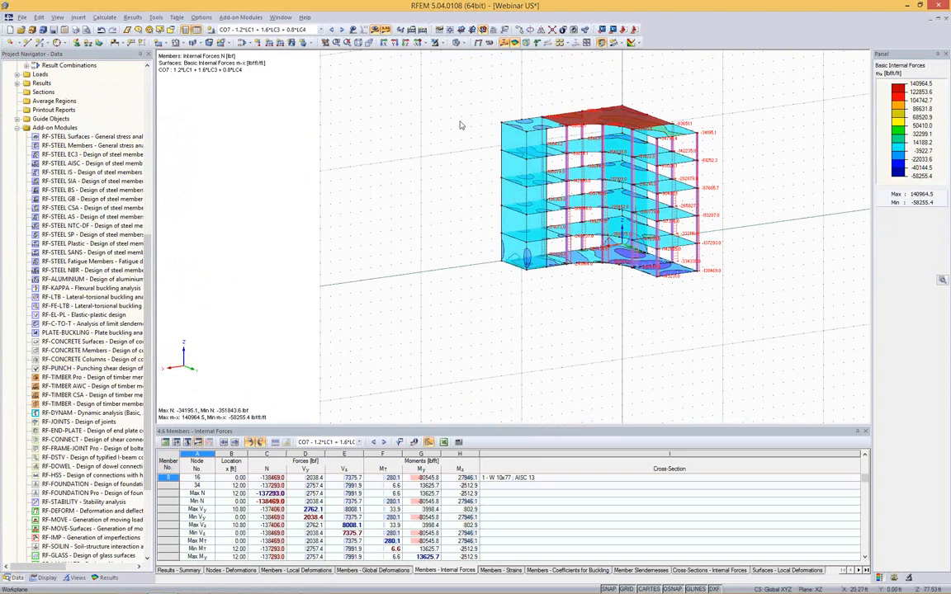
Start RF-CONCRETE Surfaces with design standard ACI 318-11 and select load combination CO7 for strength limit state design.
double_click(58, 342)
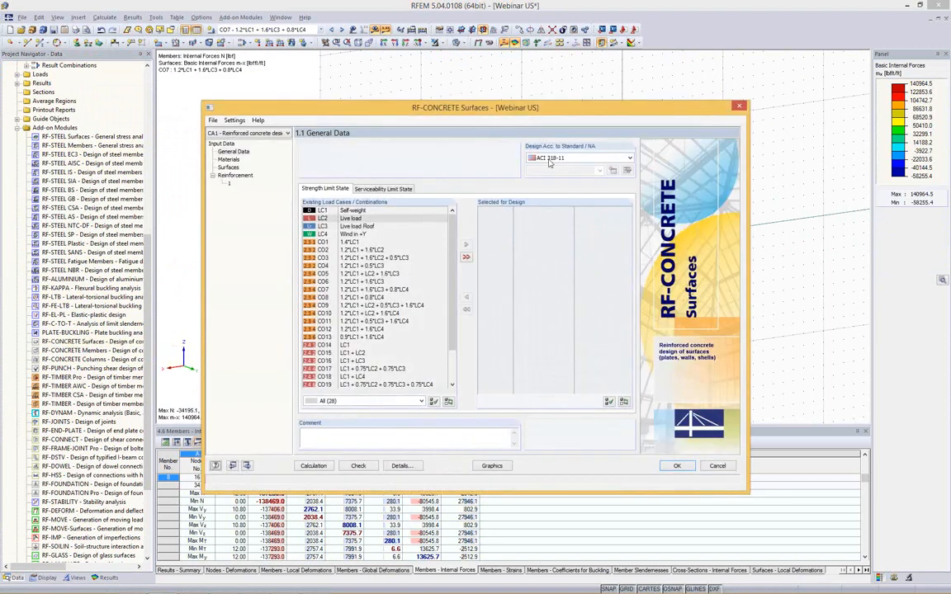
left_click(550, 159)
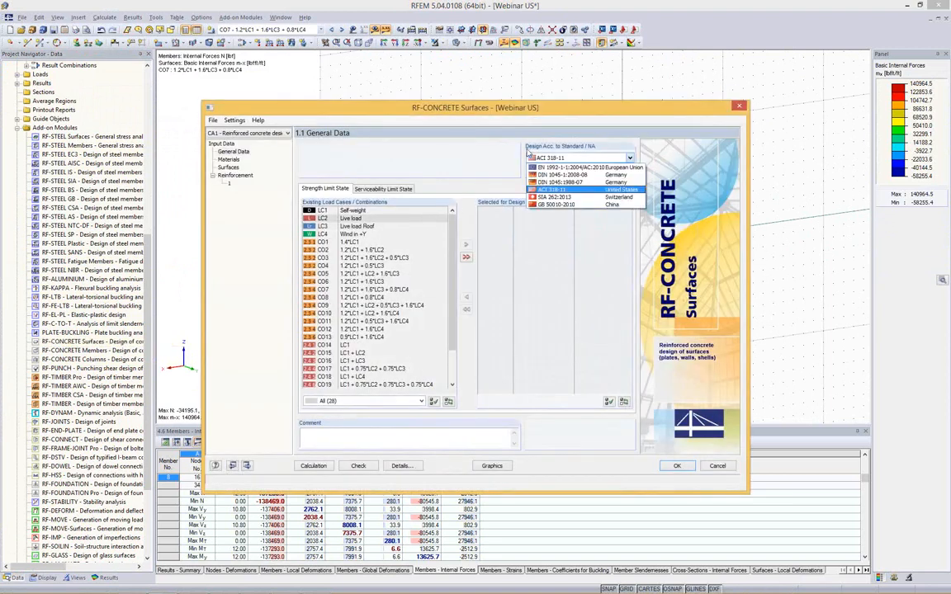
left_click(550, 191)
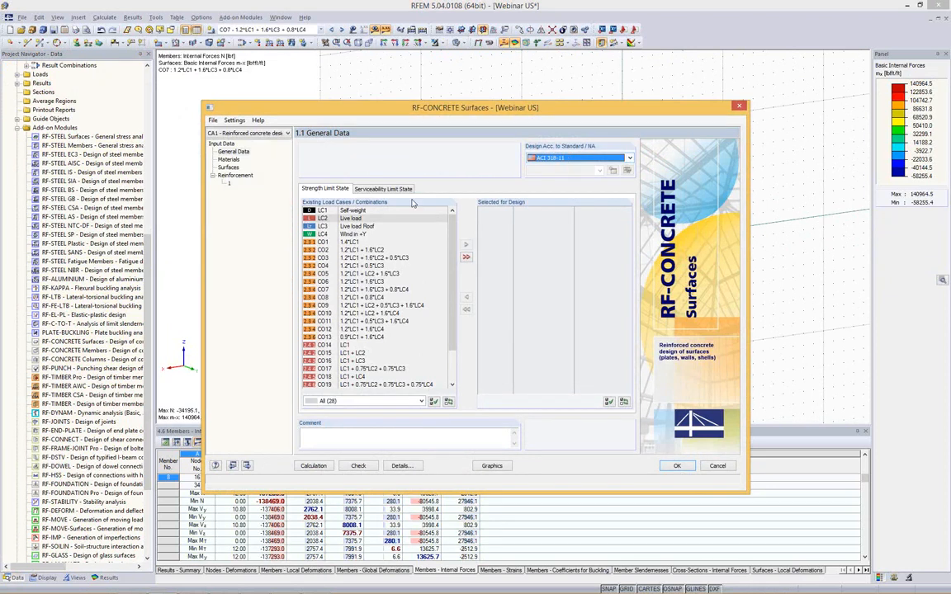
double_click(325, 292)
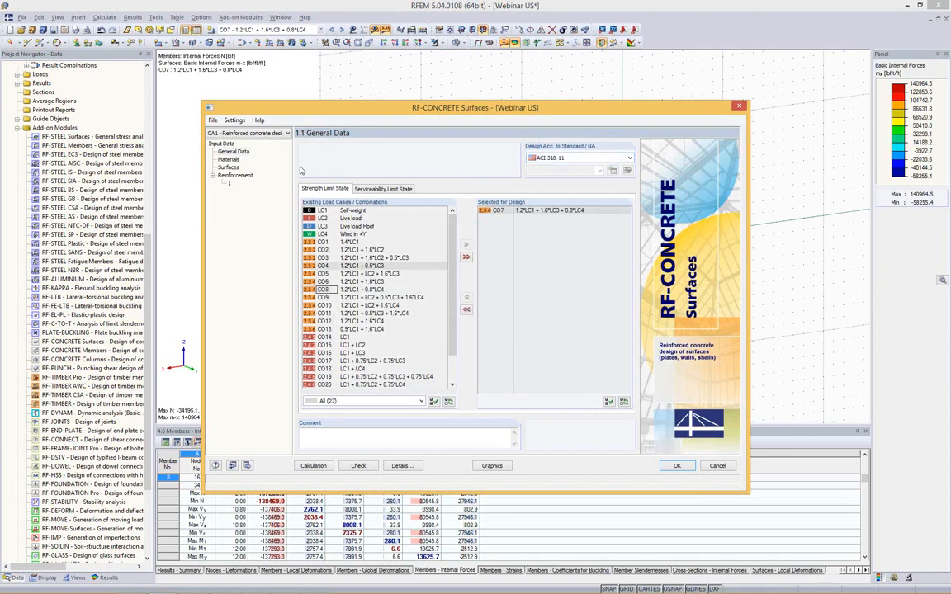
Review the serviceability limit state options, then the concrete and reinforcing steel materials of the surface design case.
left_click(377, 189)
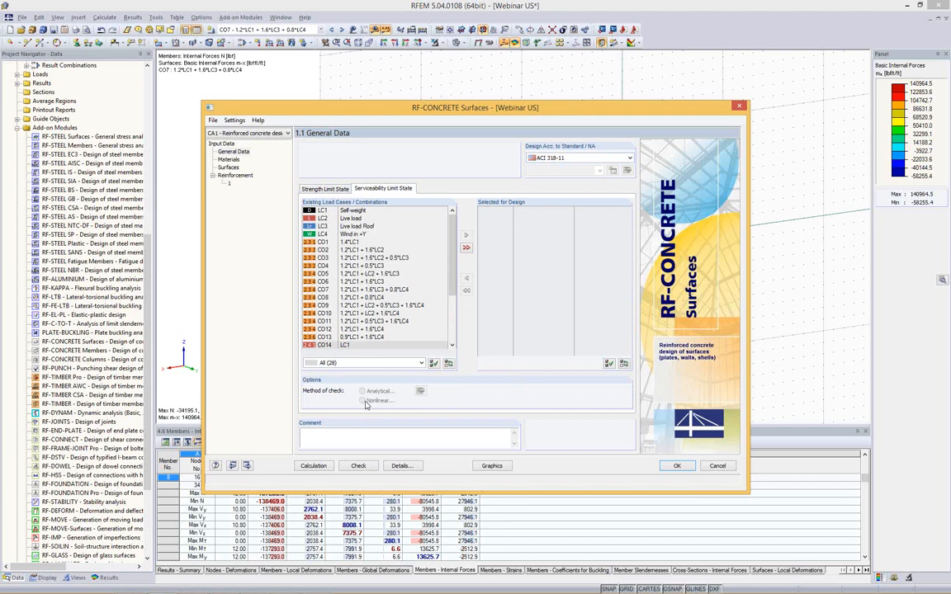
left_click(337, 190)
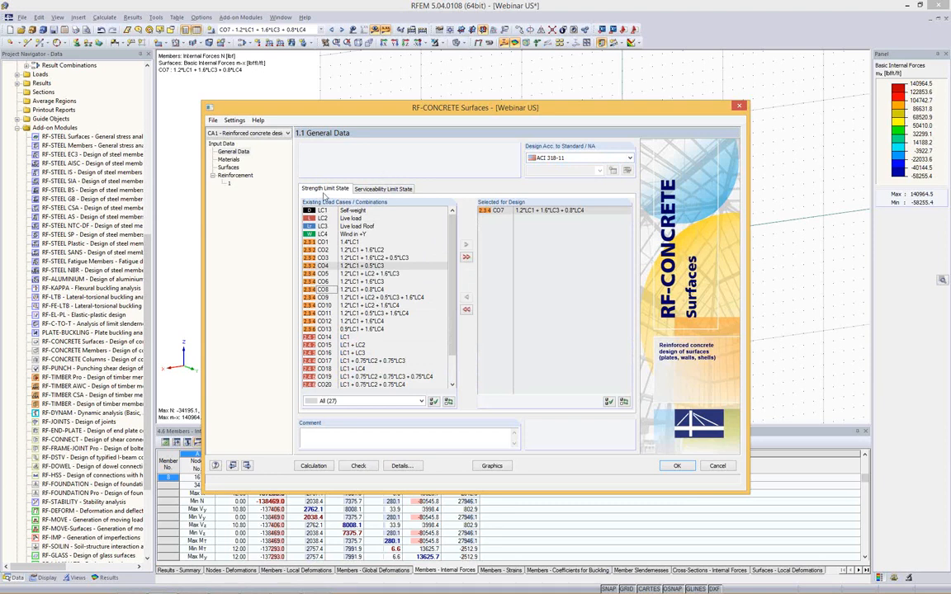
left_click(230, 160)
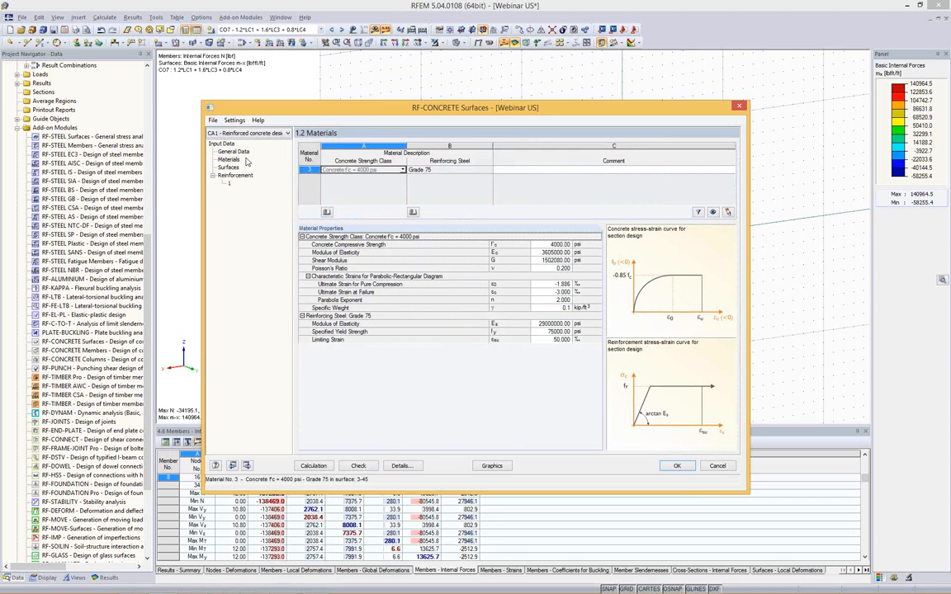
Set the reinforcing steel of the 4000 psi concrete material to Grade 60.
left_click(468, 171)
left_click(489, 170)
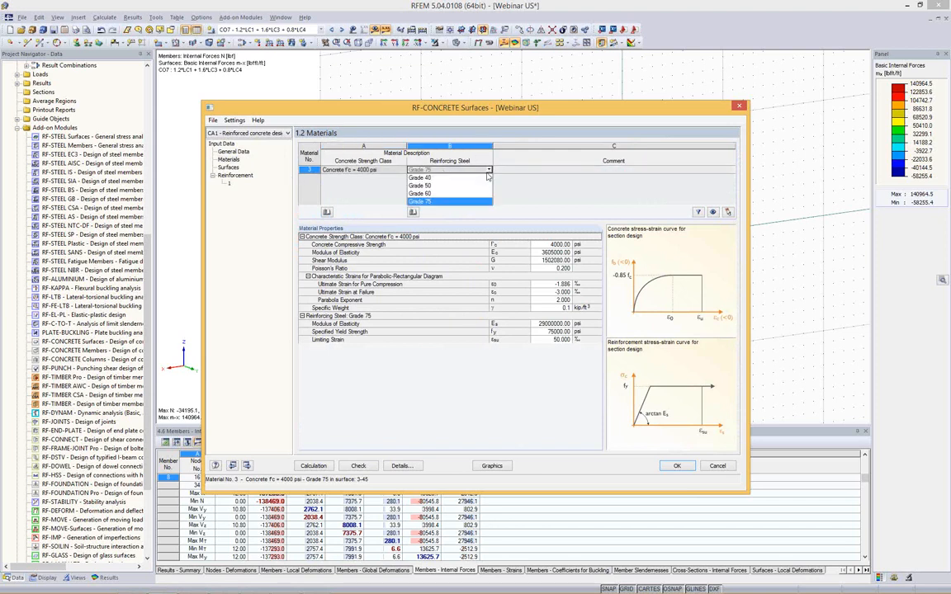
key("Return")
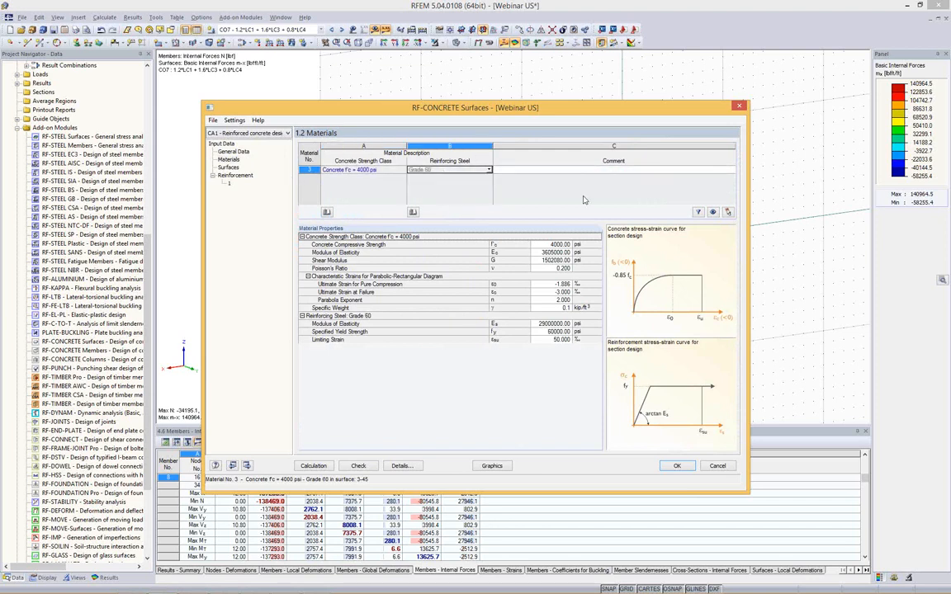
Review the surface thicknesses and the reinforcement ratios, layout, longitudinal reinforcement and ACI 318-11 settings of the reinforcement group.
left_click(231, 169)
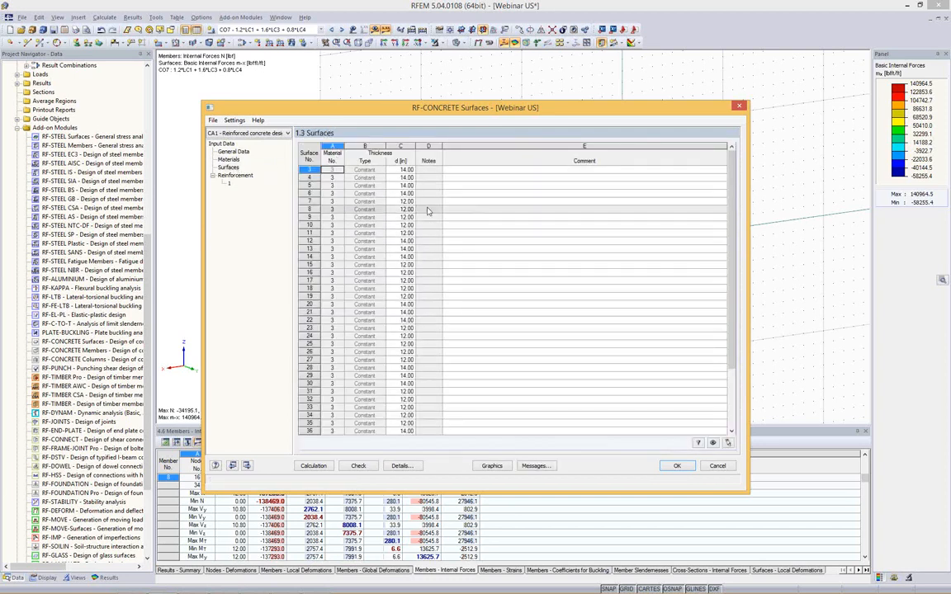
left_click(225, 174)
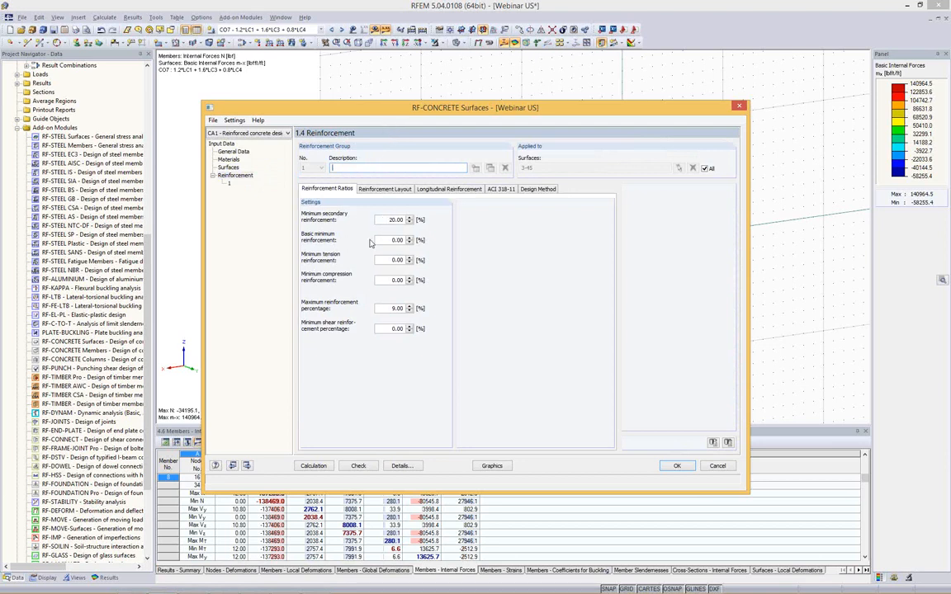
left_click_drag(382, 240, 452, 245)
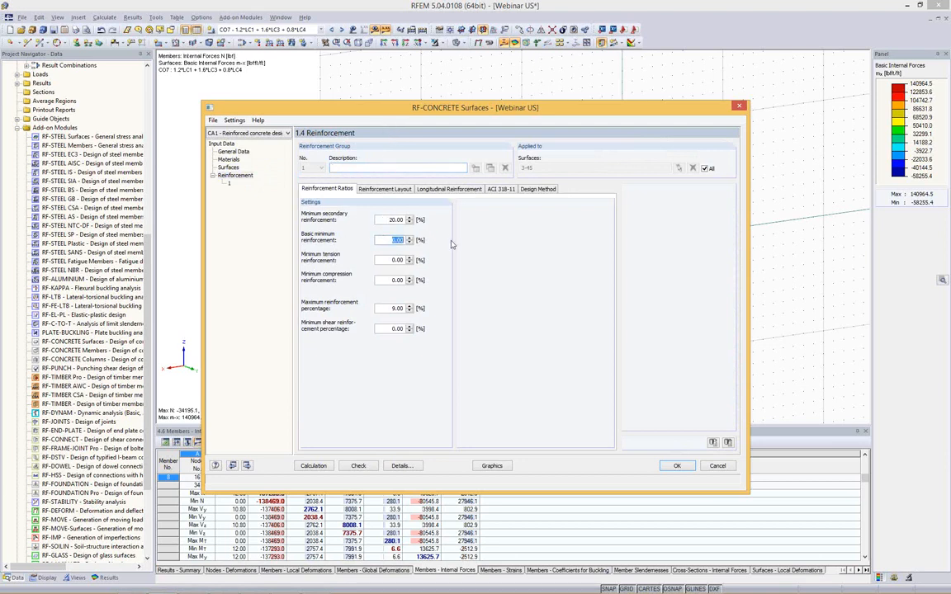
left_click(398, 190)
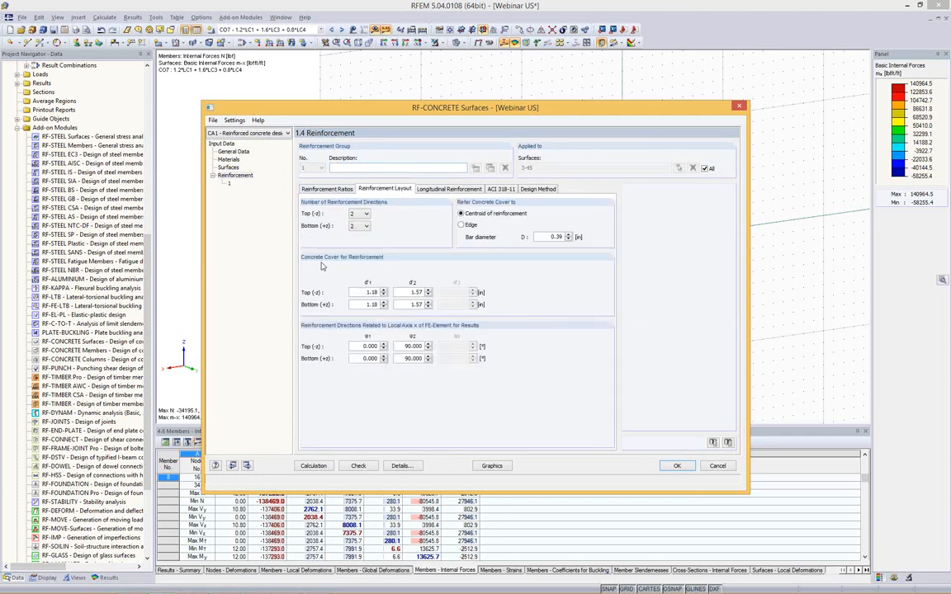
left_click(466, 190)
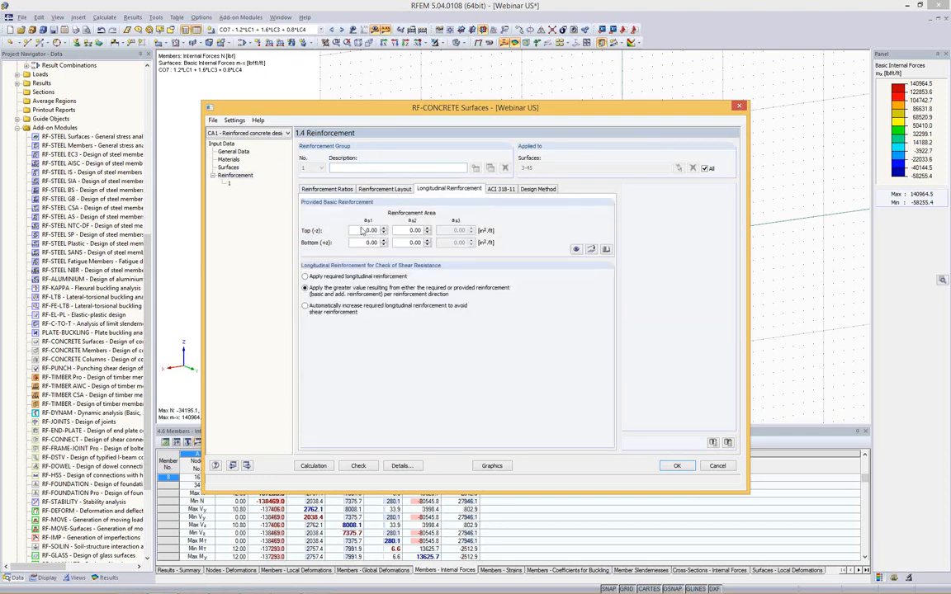
left_click(501, 189)
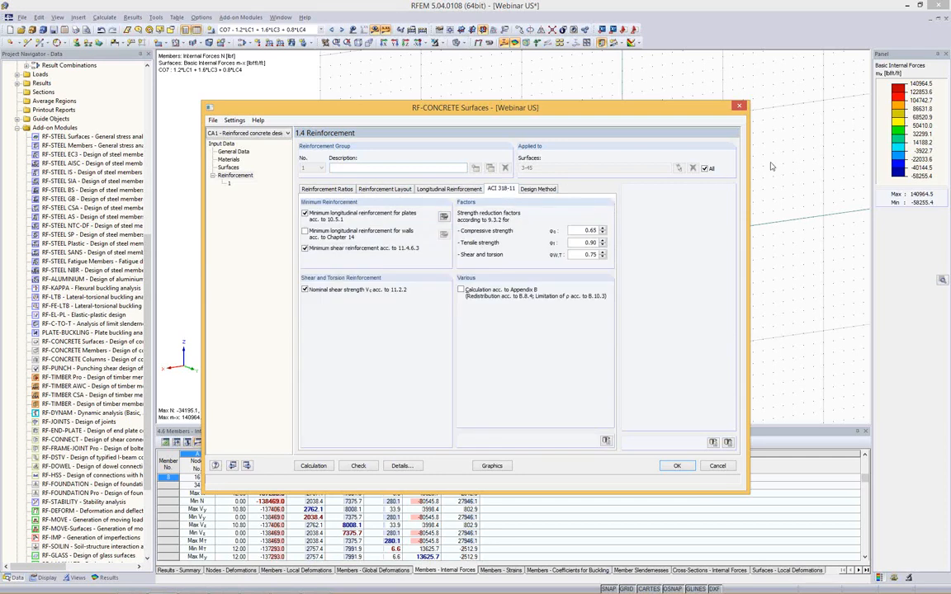
Restrict the reinforcement group to roof surfaces 38, 44 and 45, and calculate the required reinforcement.
left_click(704, 168)
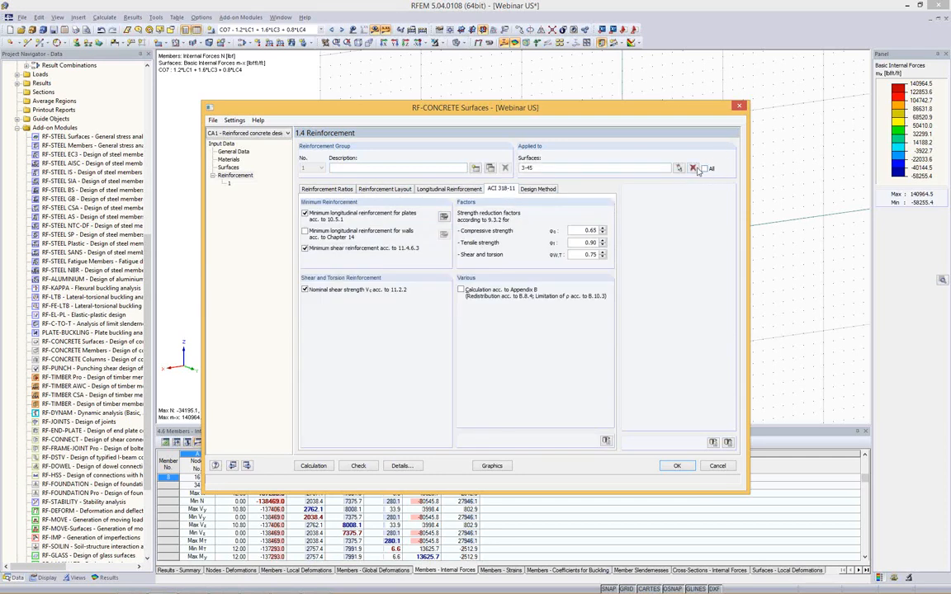
left_click(679, 168)
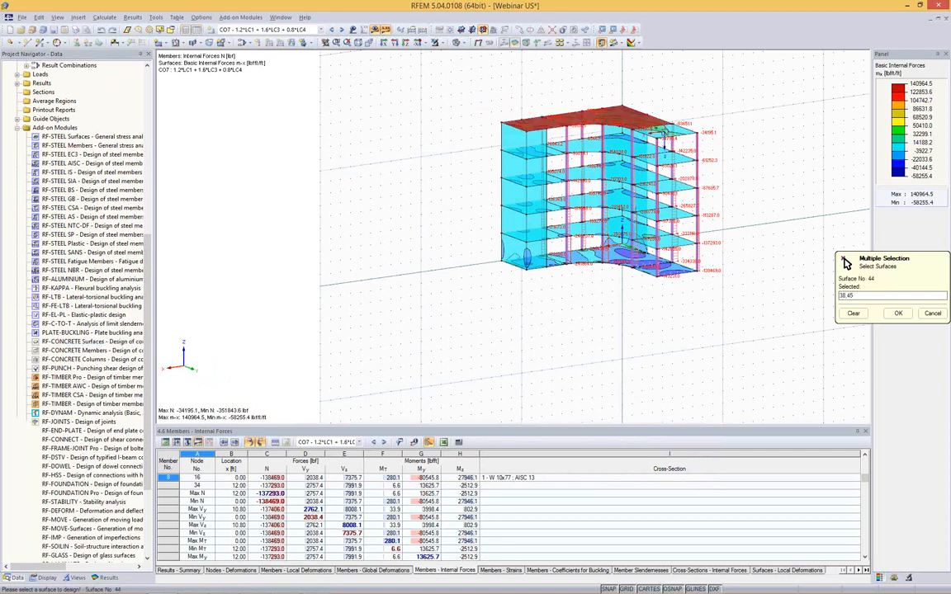
left_click(662, 131)
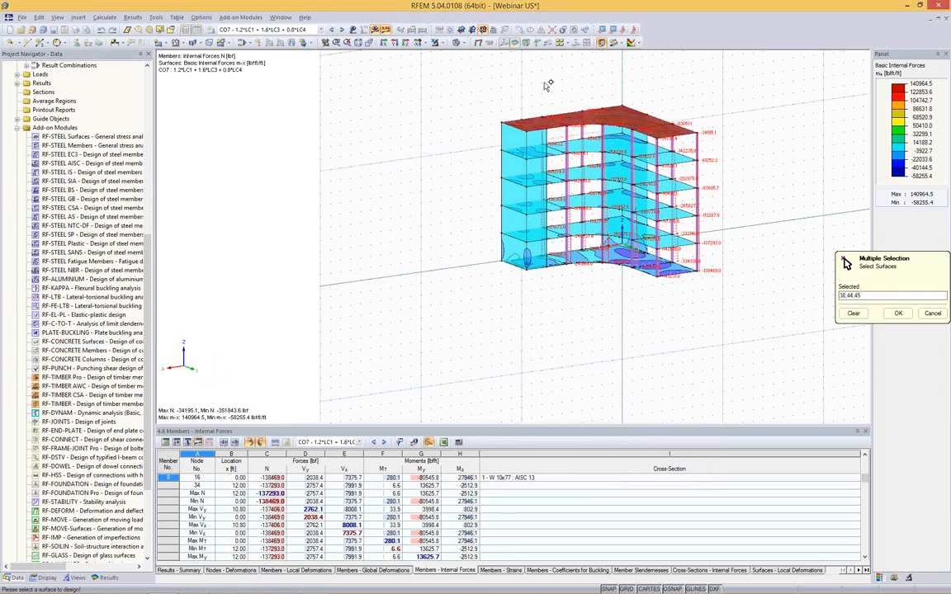
left_click(905, 315)
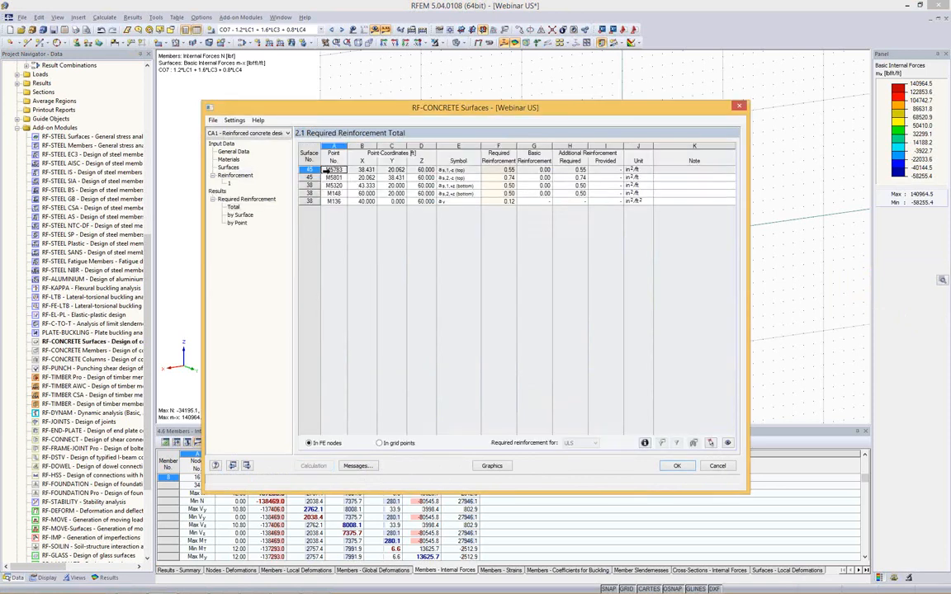
Bring up the design details for the first result point on surface 45 and examine its linear static bending moments.
left_click(634, 171)
left_click_drag(634, 172, 330, 203)
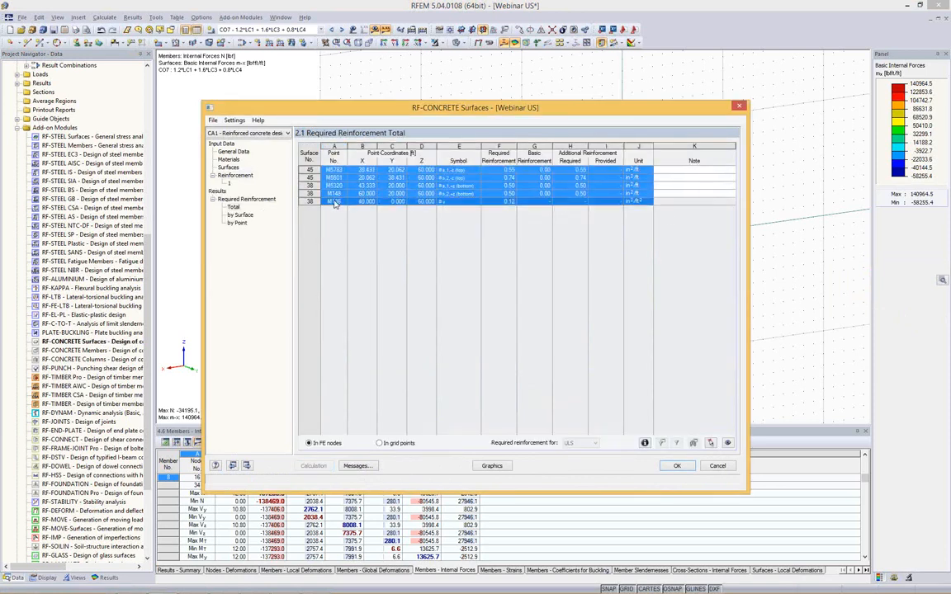
left_click(645, 443)
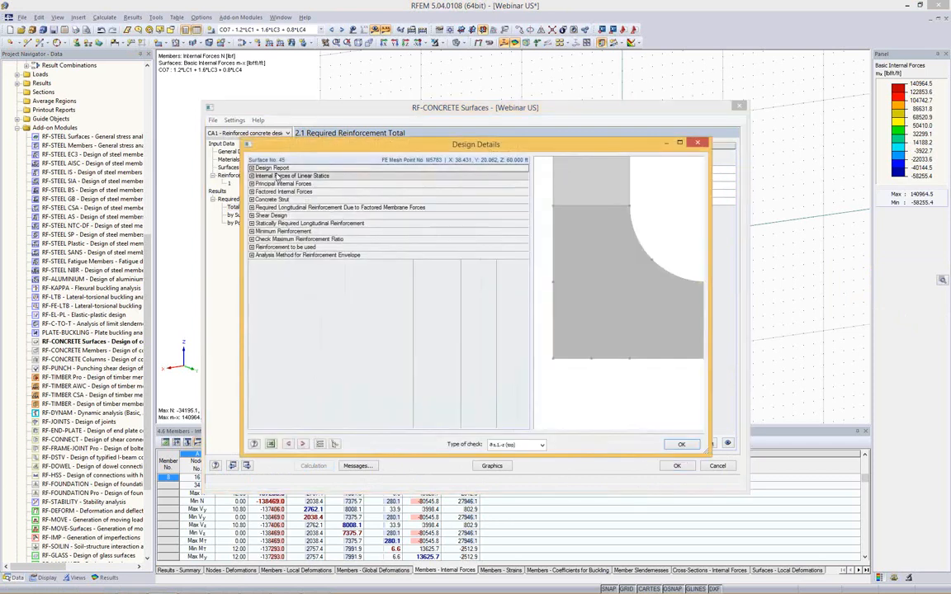
left_click_drag(288, 146, 322, 216)
left_click(285, 246)
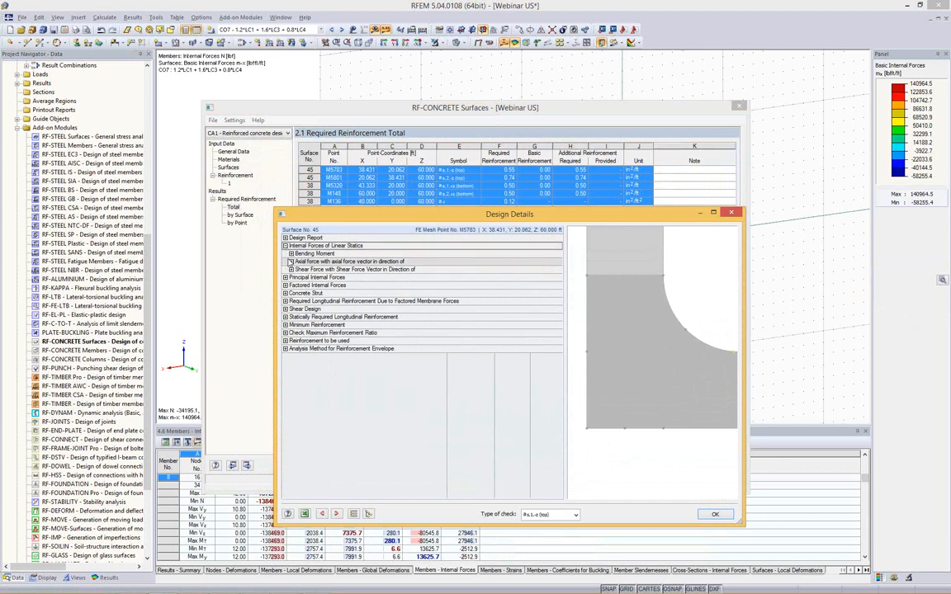
left_click(290, 253)
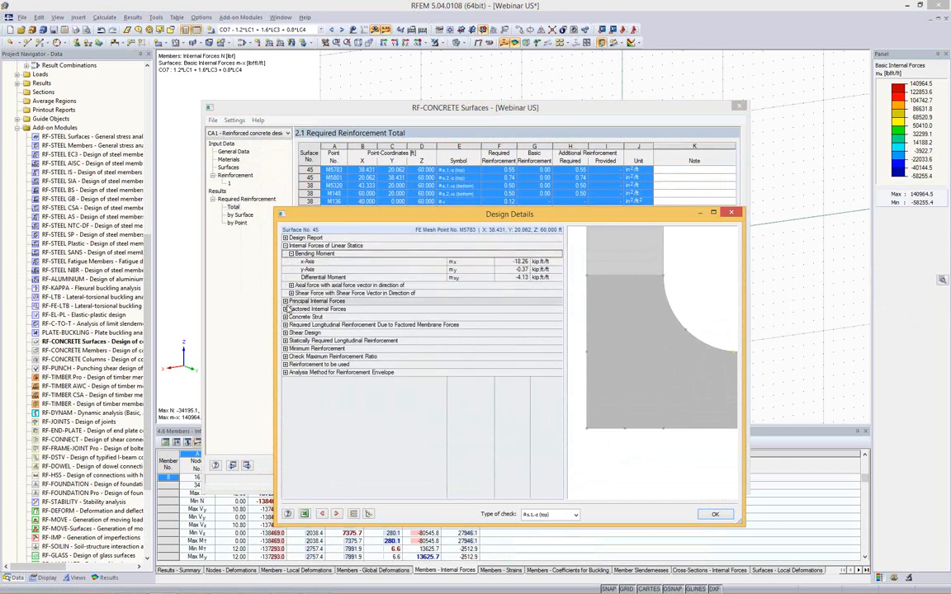
Examine the top-surface principal moments and the shear design in the design details, and close them.
left_click(285, 301)
left_click(290, 309)
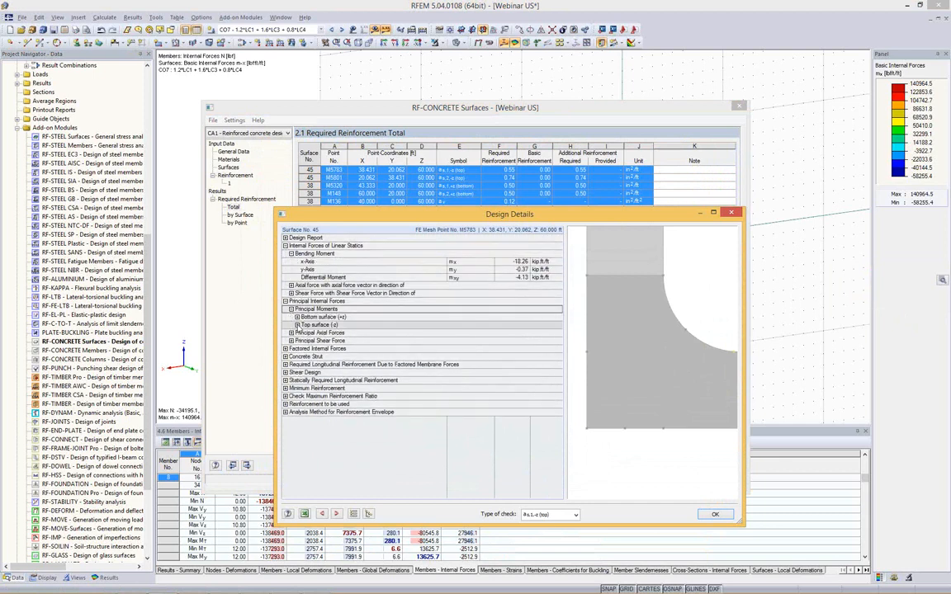
left_click(296, 325)
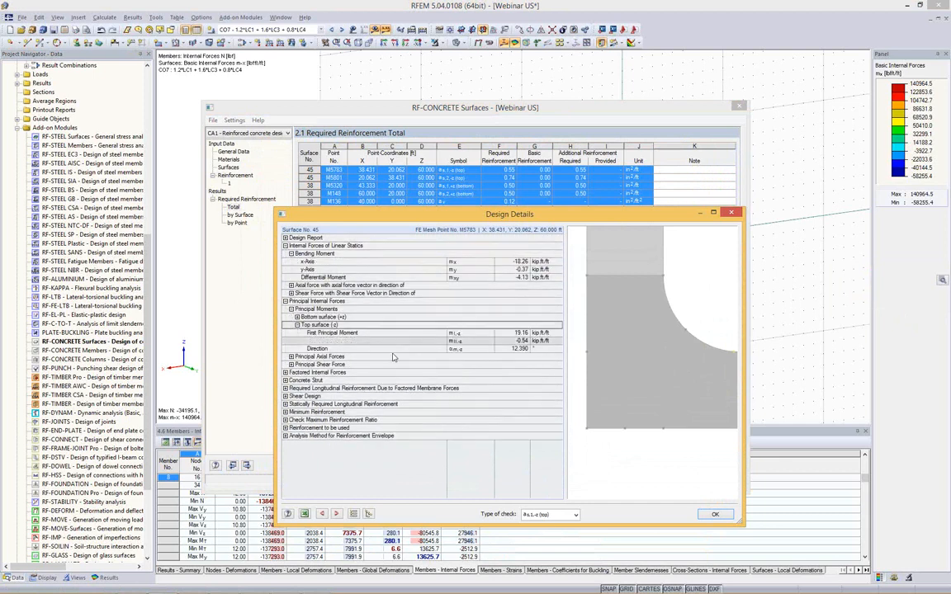
left_click(285, 397)
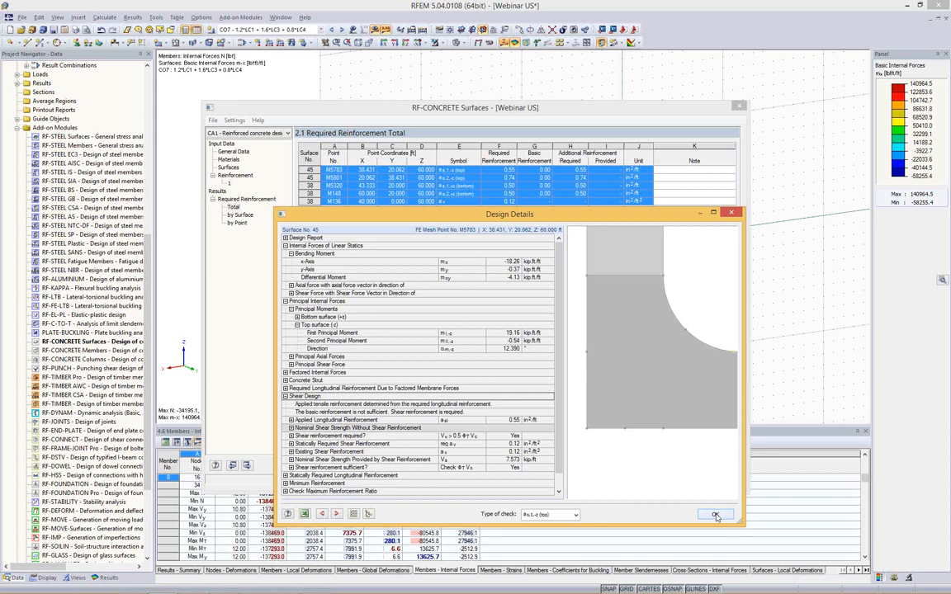
left_click_drag(520, 219, 497, 154)
left_click(691, 451)
Review the total required reinforcement rows for surfaces 45 and 38, covering top, bottom and shear reinforcement.
left_click(545, 177)
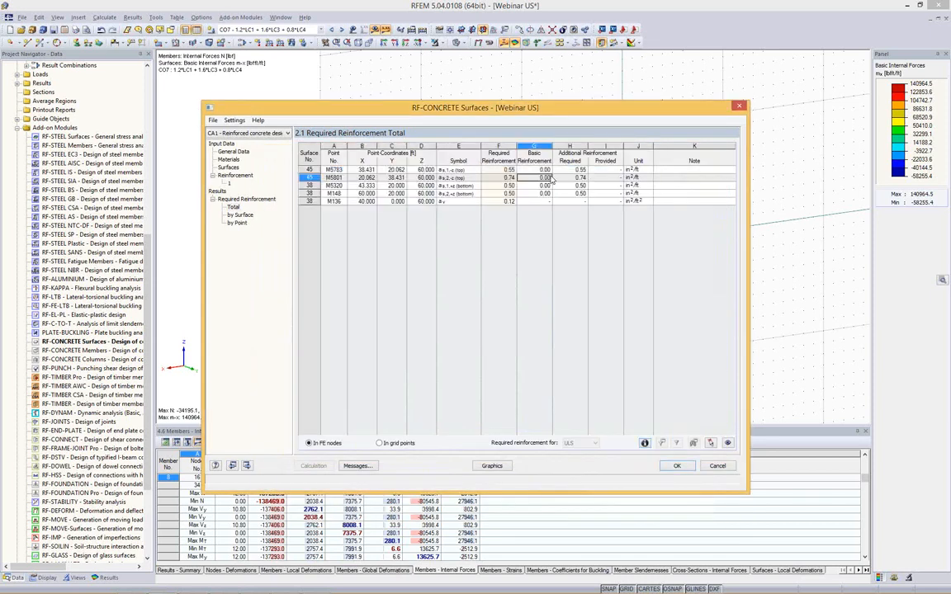
left_click_drag(631, 170, 389, 201)
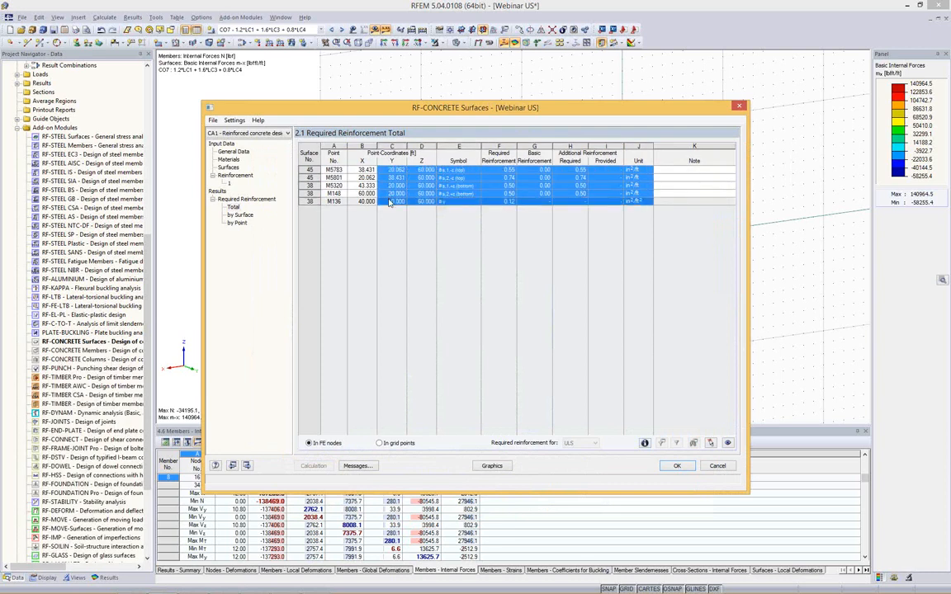
left_click(338, 170)
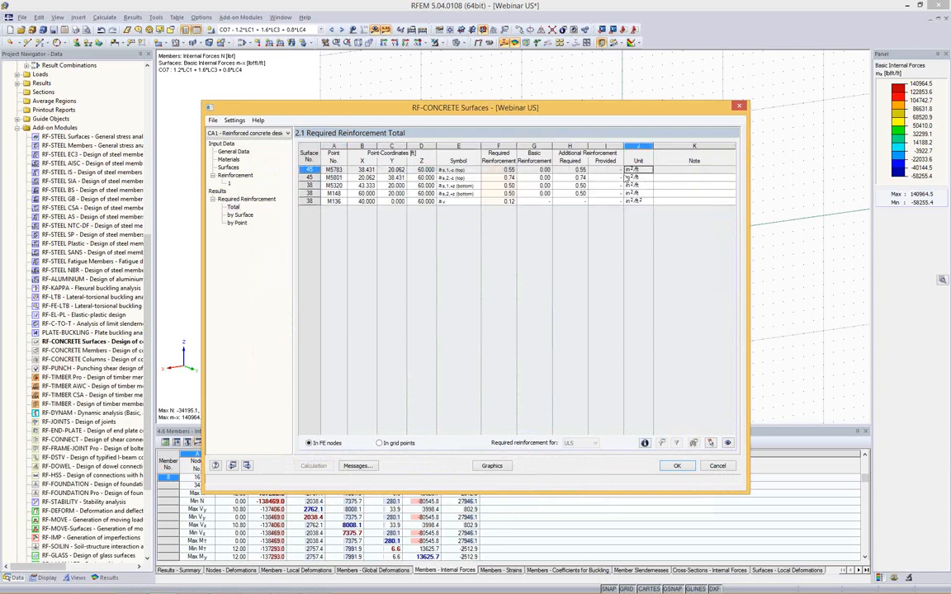
left_click_drag(627, 171, 335, 211)
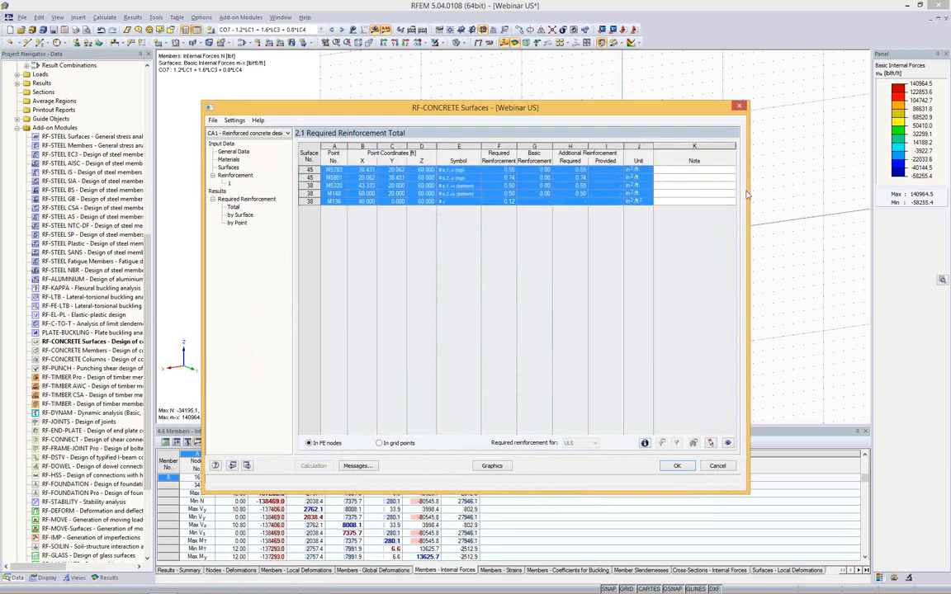
left_click(658, 178)
left_click_drag(638, 171, 327, 204)
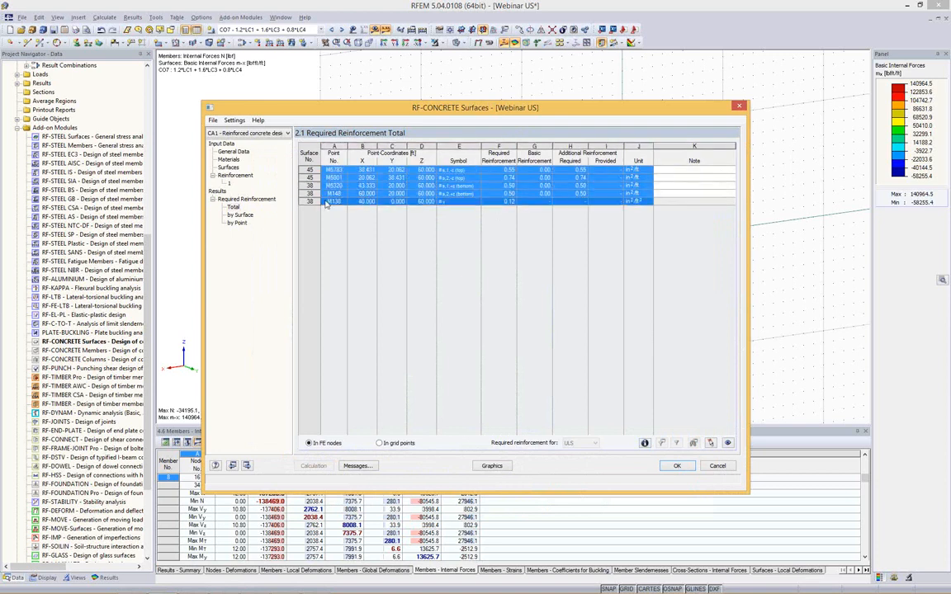
Display the required top reinforcement in the first direction on the model, inspect the roof slab closely, and return to the isometric view.
left_click(492, 466)
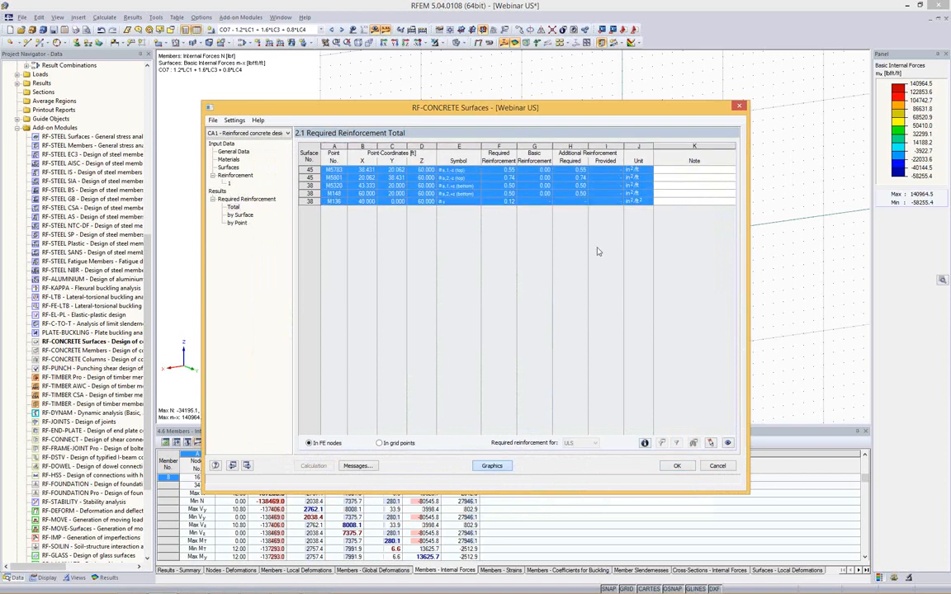
scroll(586, 100, "up", 5)
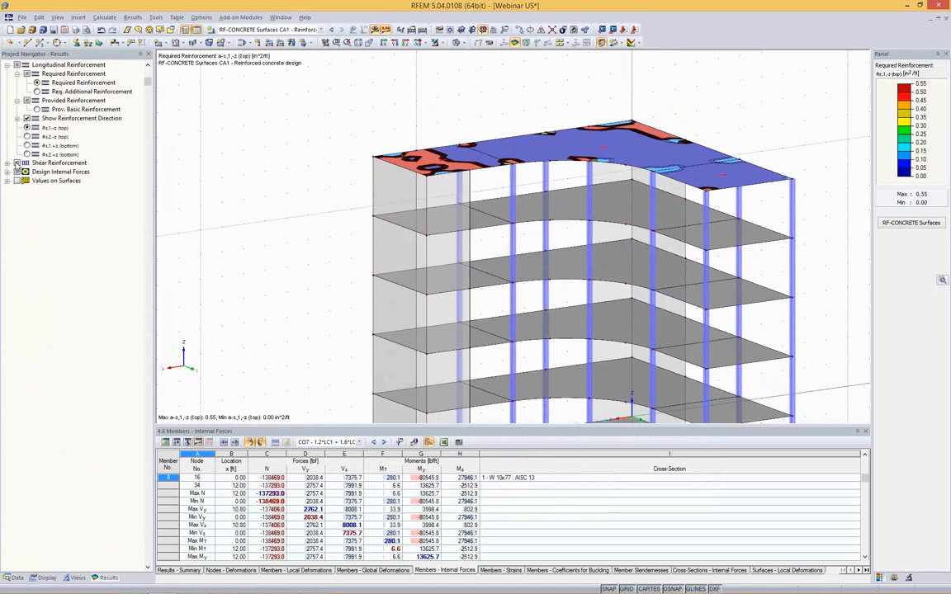
left_click(8, 164)
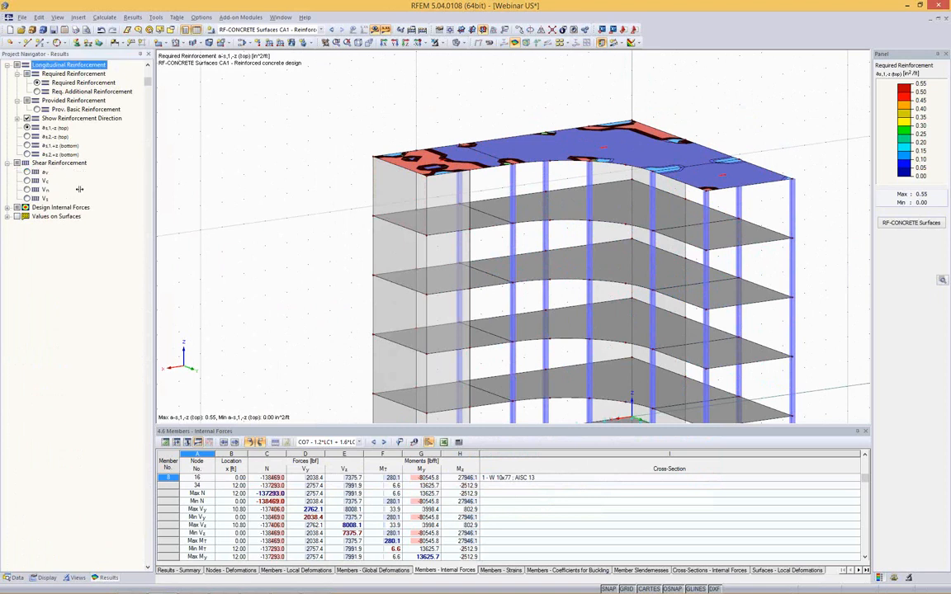
middle_click_drag(785, 102, 705, 154)
scroll(617, 130, "up", 3)
middle_click_drag(615, 124, 389, 239, "ctrl")
left_click_drag(389, 239, 450, 175, "ctrl")
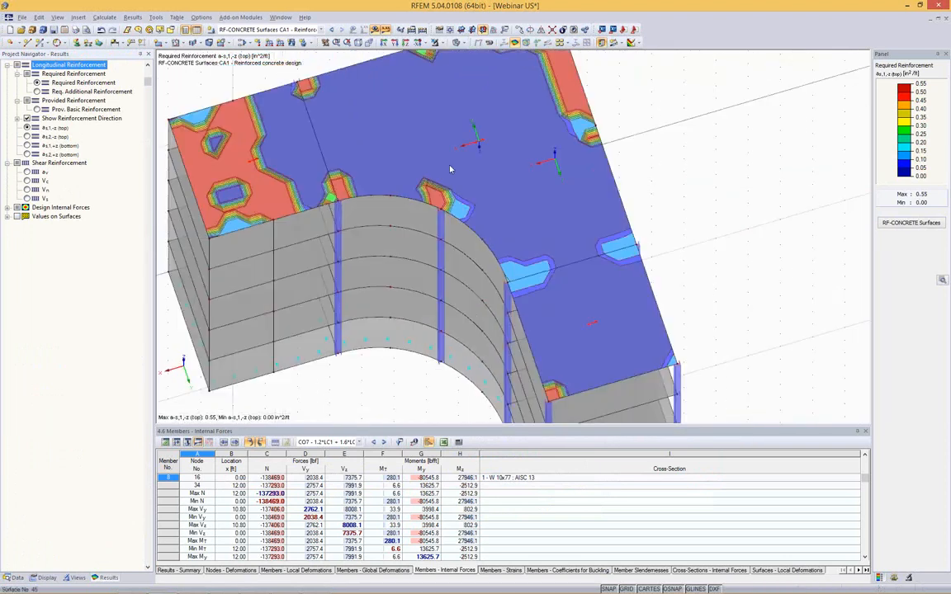
left_click(360, 45)
middle_click_drag(636, 81, 399, 76, "ctrl")
Review the graphic printout targets, including printout report and 3D PDF, and leave without printing.
left_click(75, 29)
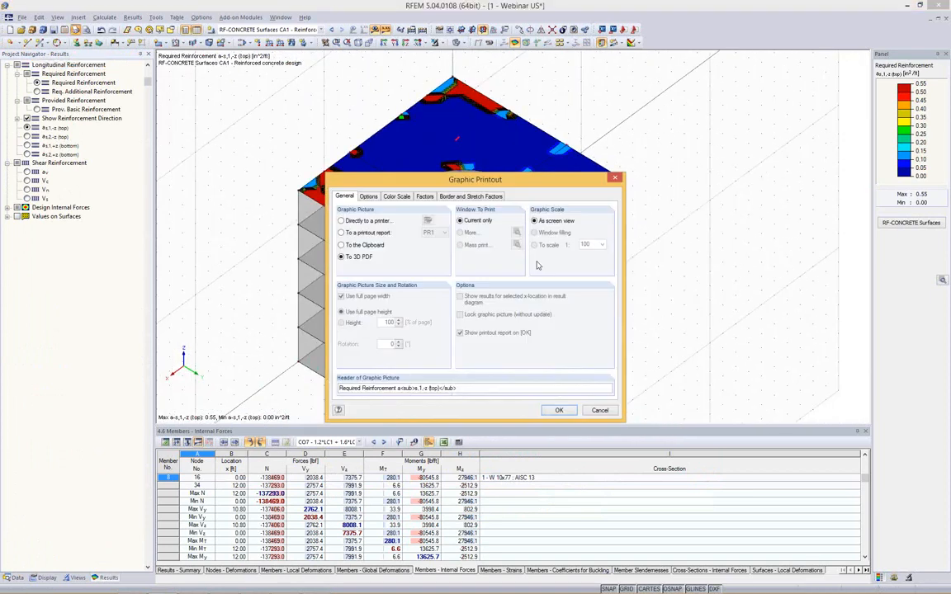
left_click(341, 232)
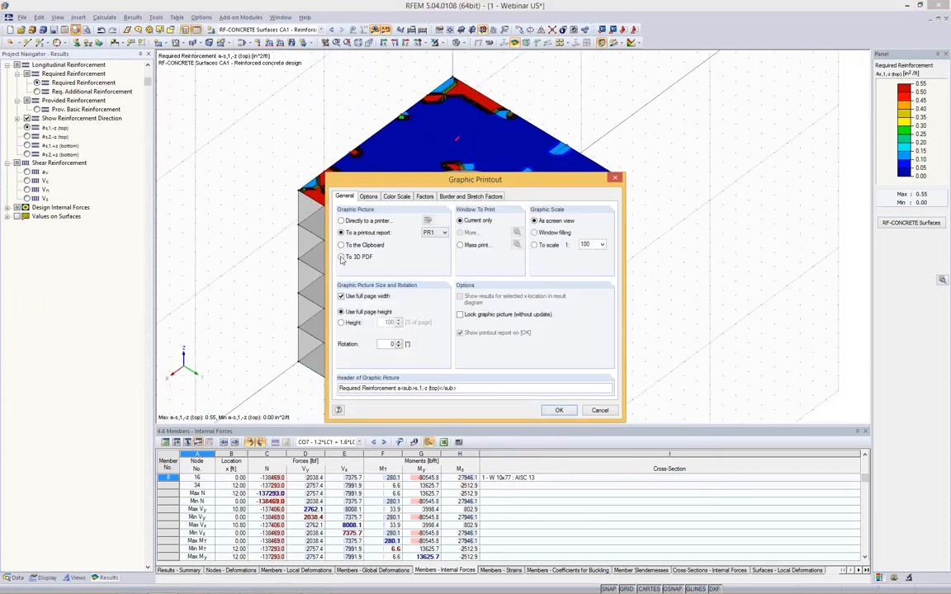
left_click(608, 412)
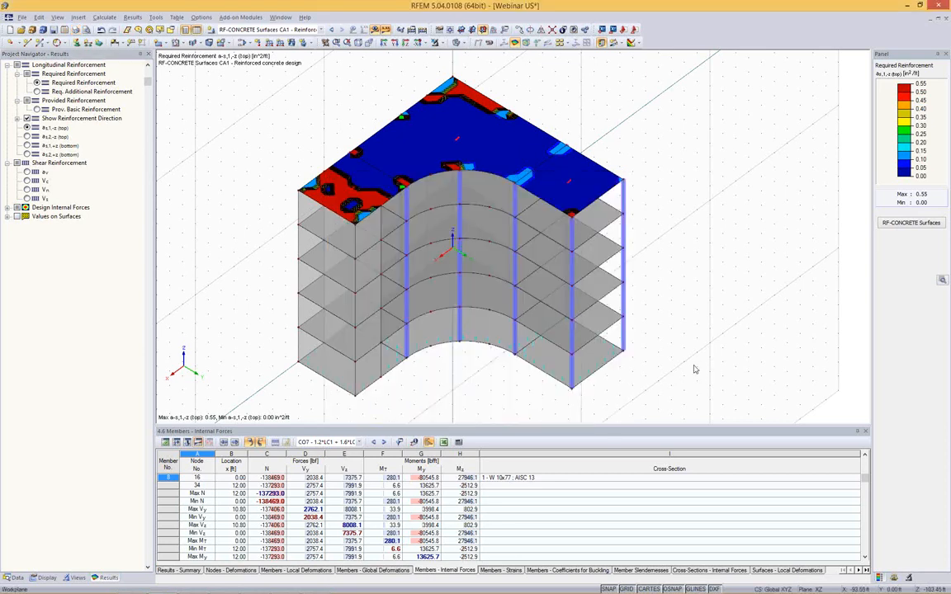
Hide the reinforcement results and start the RF-STEEL AISC add-on module for designing the steel members.
left_click(375, 30)
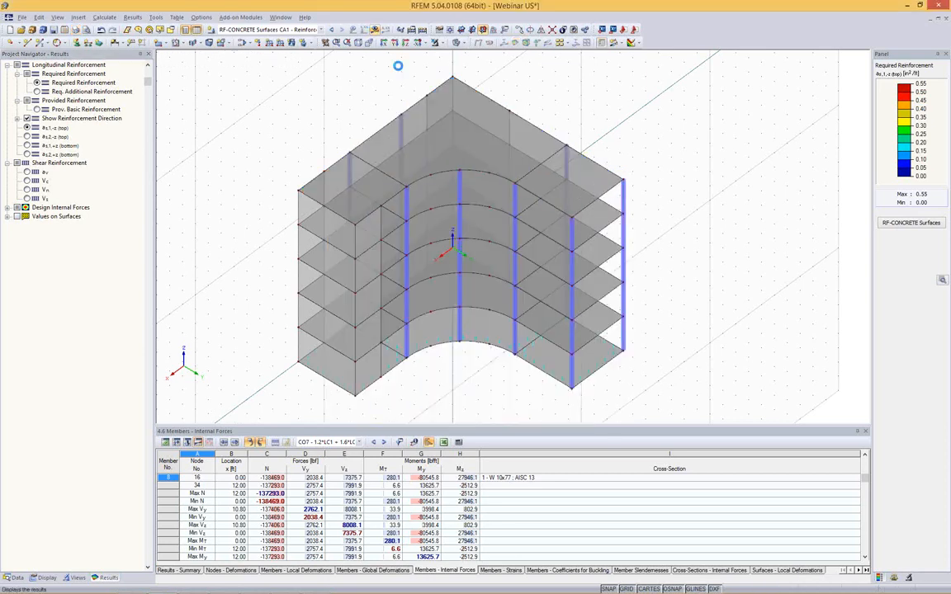
left_click(515, 198)
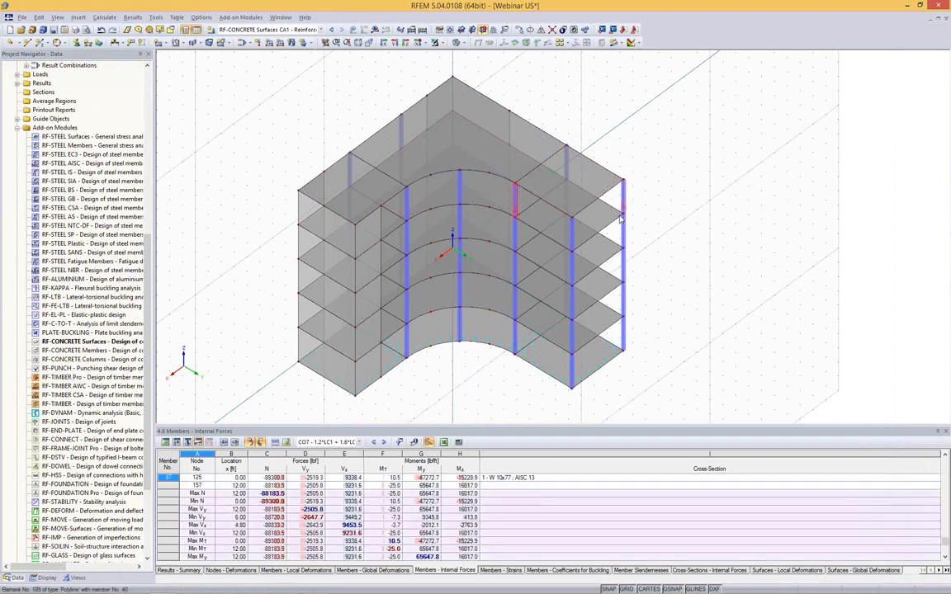
left_click(706, 227)
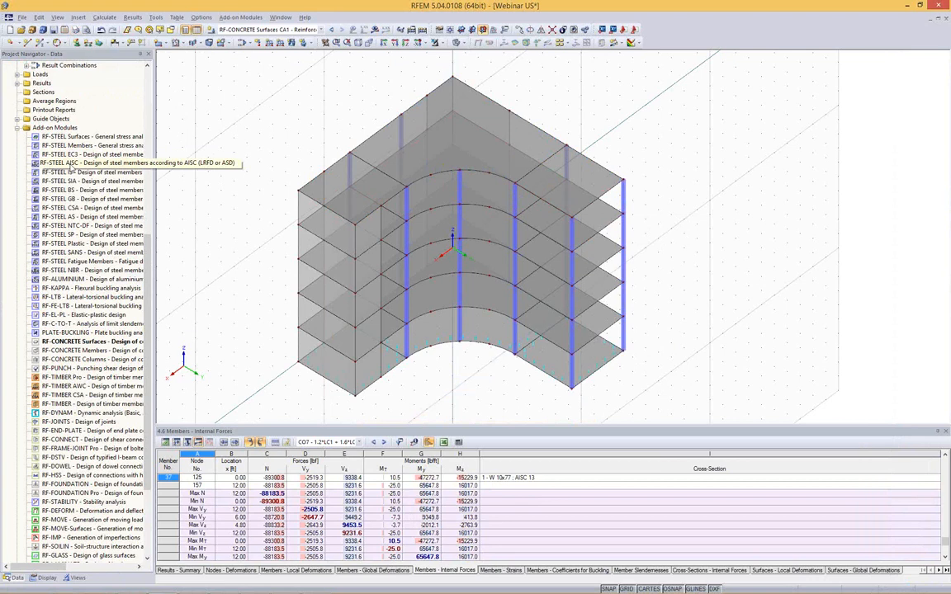
double_click(70, 163)
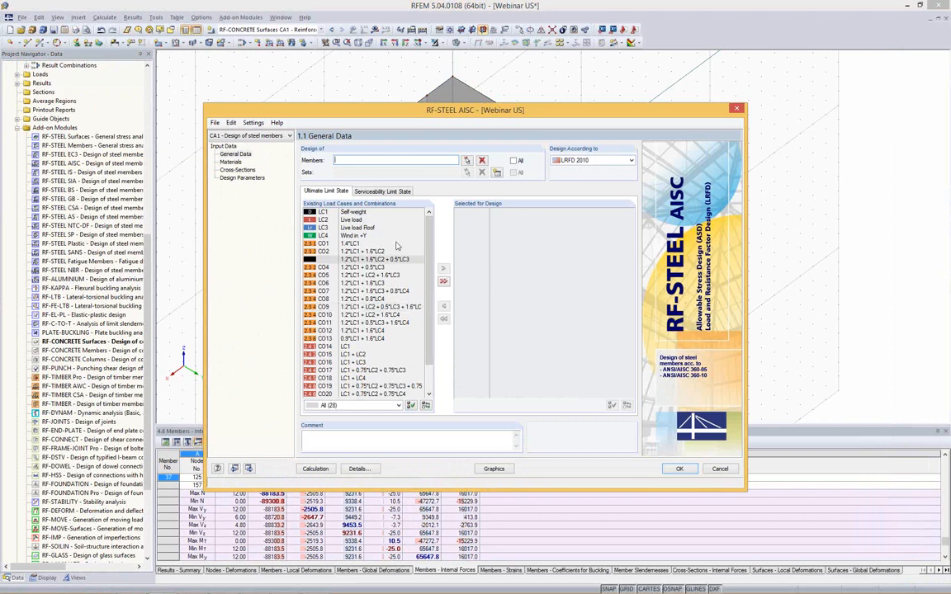
Set the steel design standard to LRFD 2010 and select load combination CO7 (1.2*LC1 + 1.6*LC3 + 0.8*LC4) for design.
left_click(611, 160)
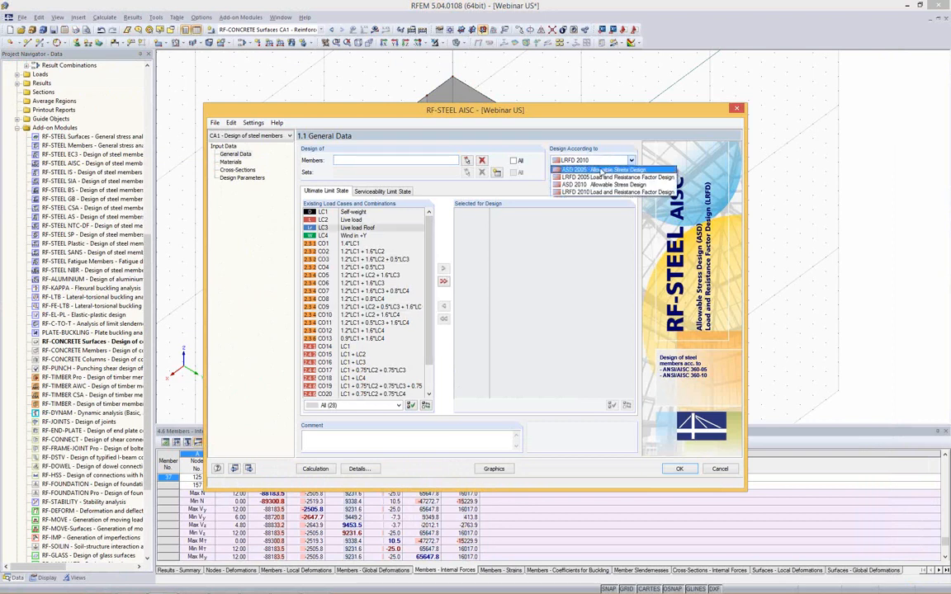
left_click(591, 192)
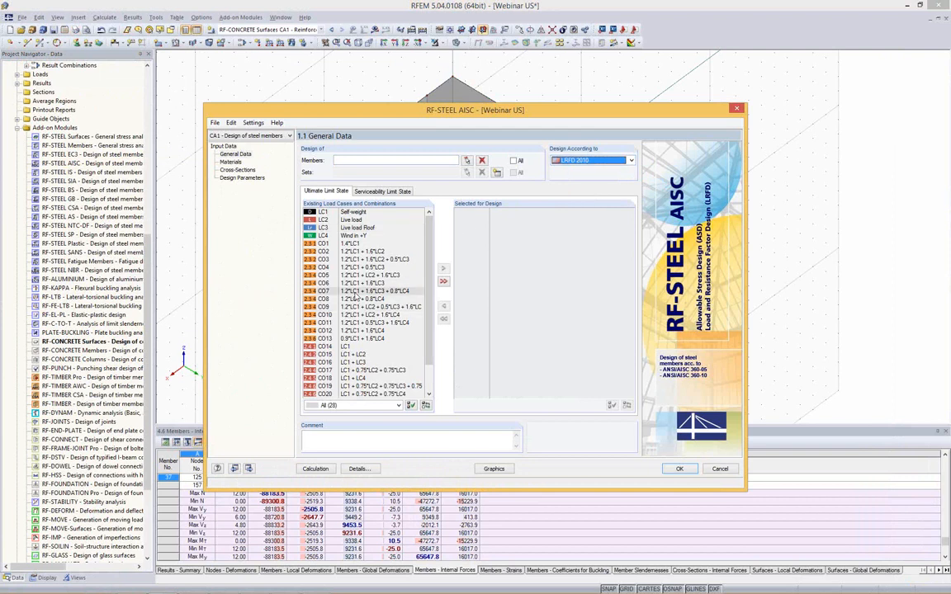
double_click(358, 294)
left_click(493, 212)
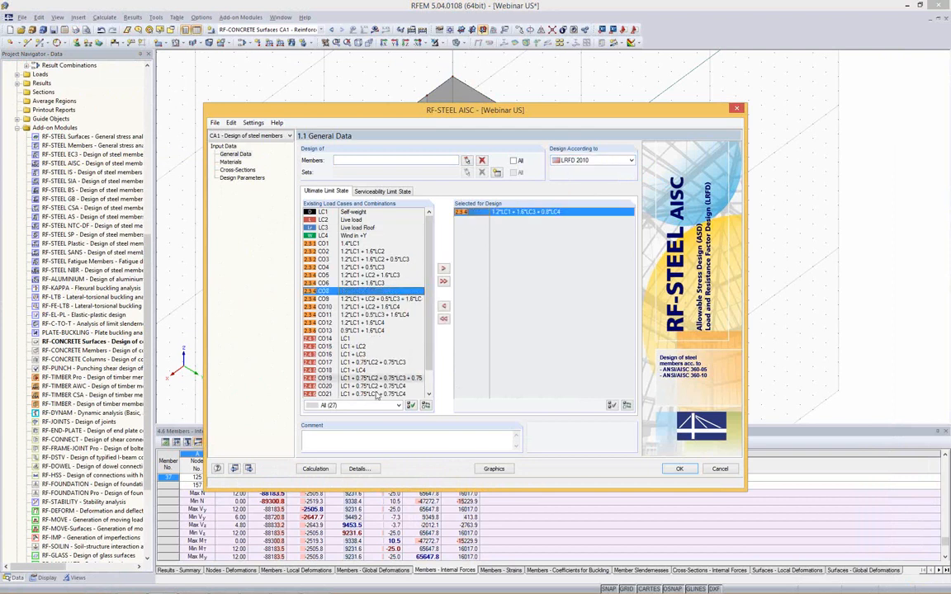
Check the available load and combination filter categories, and include all members in the steel design.
left_click(399, 406)
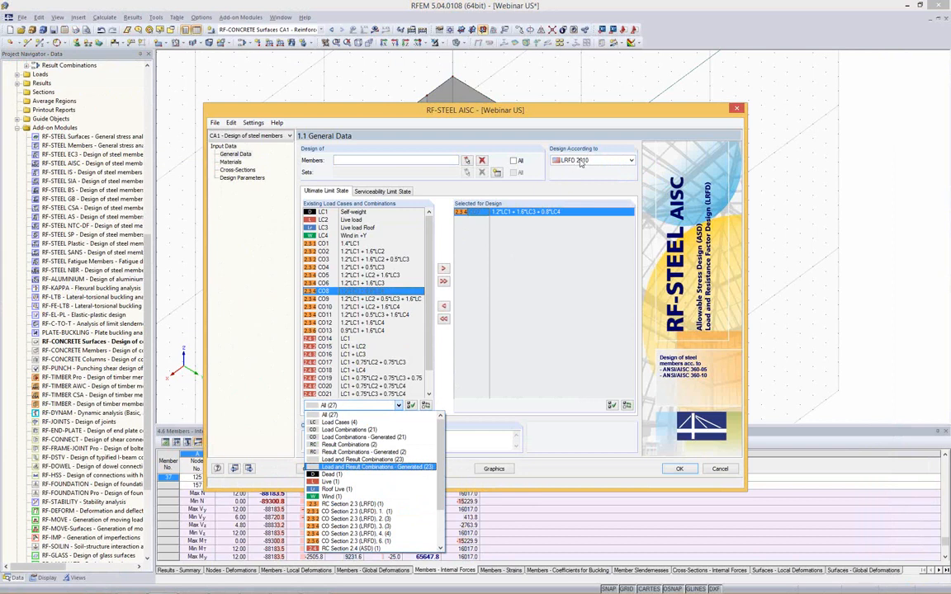
left_click(523, 106)
left_click(513, 160)
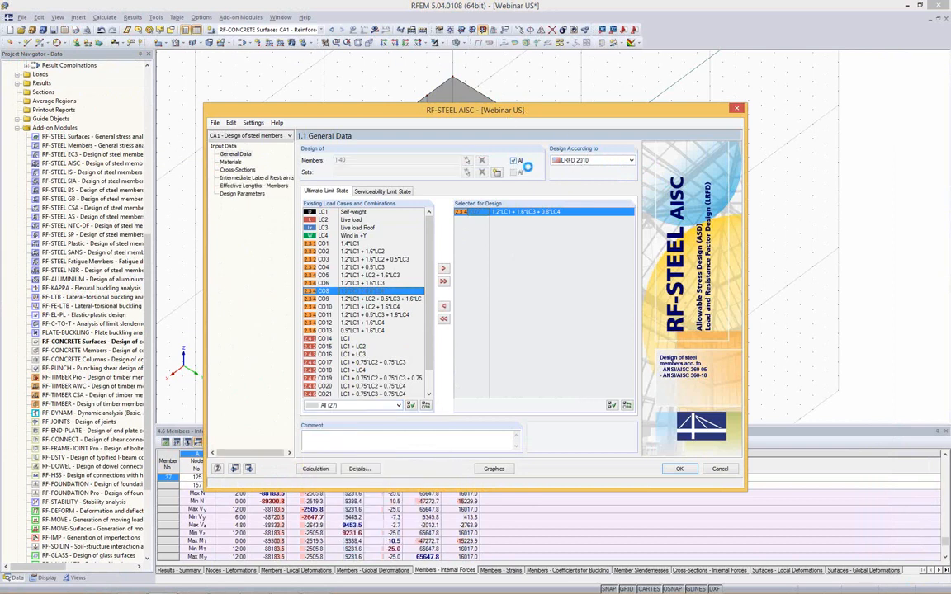
Review the properties of the Steel A992 material and uncover the model to check the members selected for design.
left_click(232, 162)
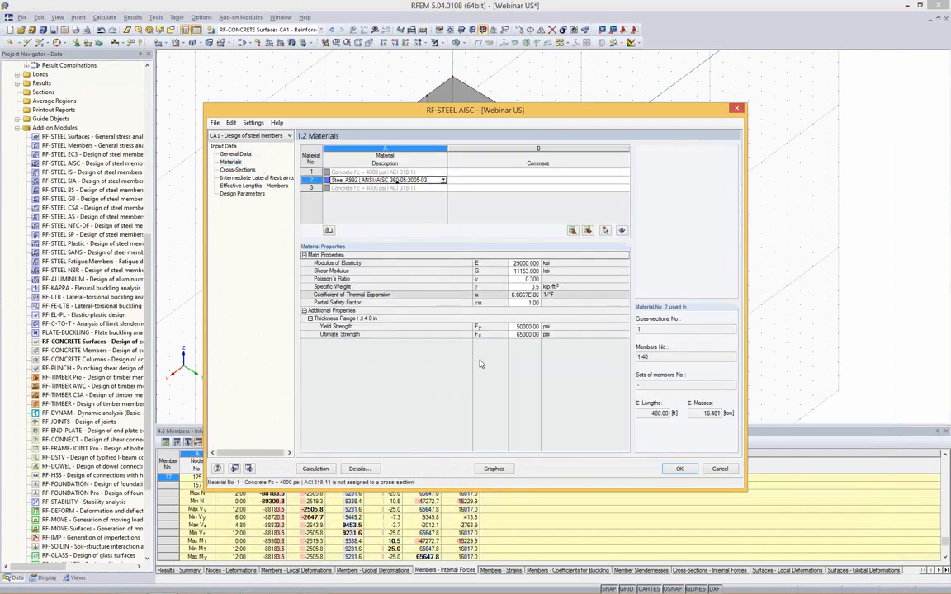
left_click_drag(355, 334, 355, 272)
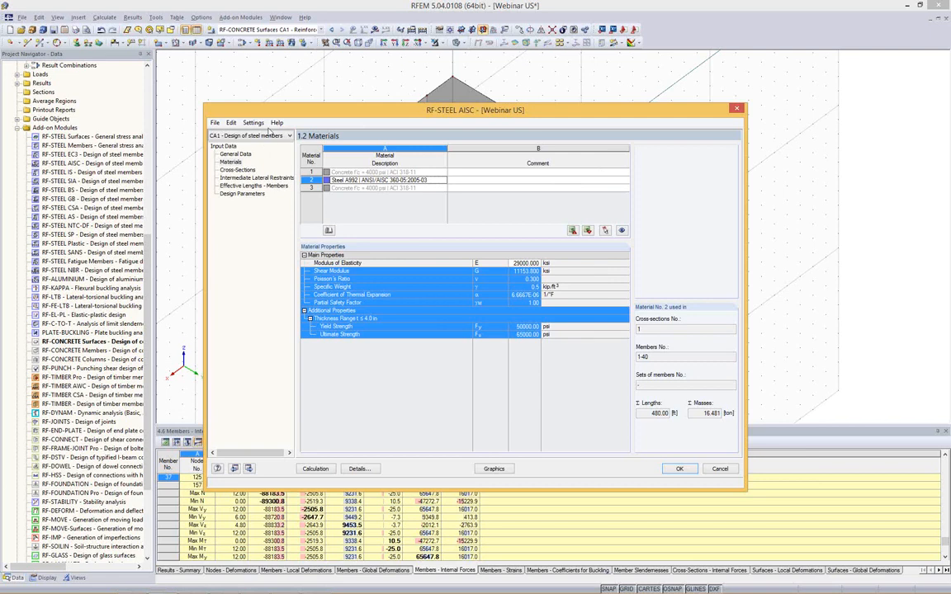
left_click_drag(277, 114, 445, 269)
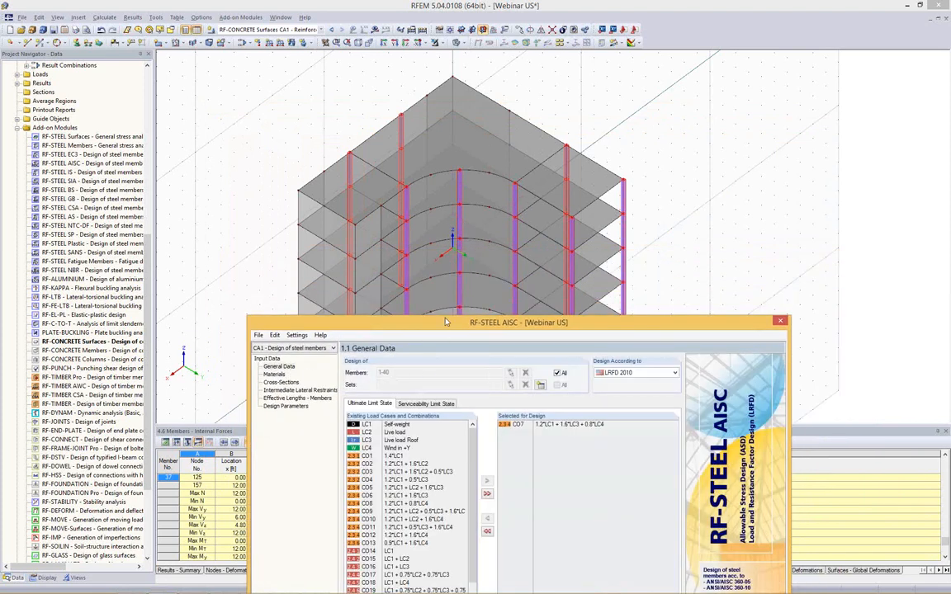
left_click_drag(446, 323, 456, 77)
Review the W 10x77 cross-section's properties and its optimization choices, leaving optimization at No.
left_click(289, 137)
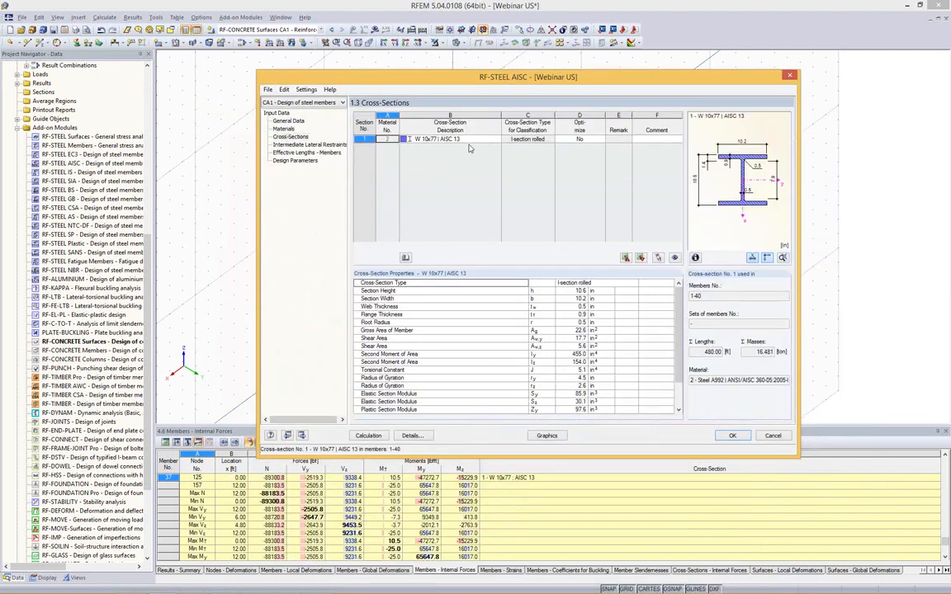
left_click(601, 141)
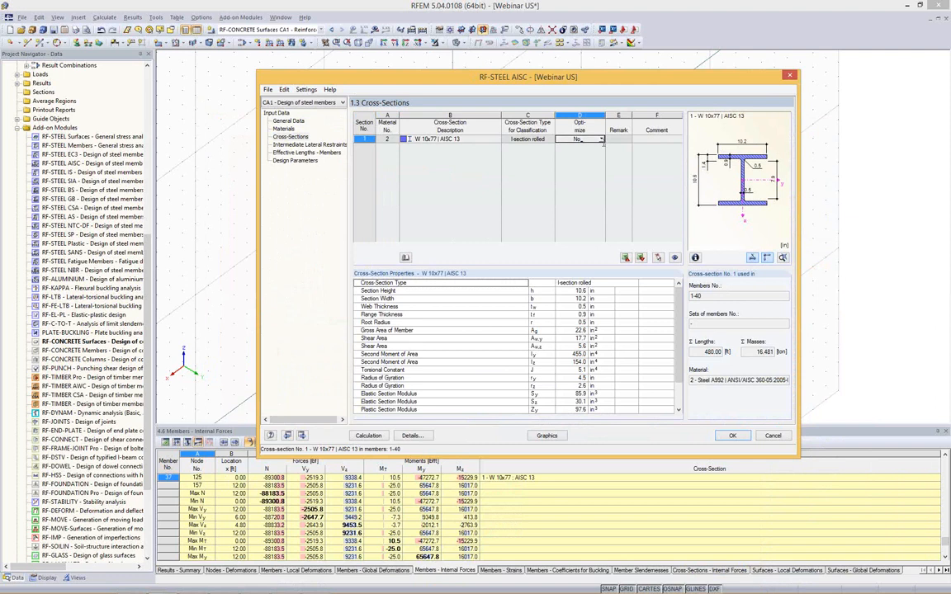
left_click(601, 140)
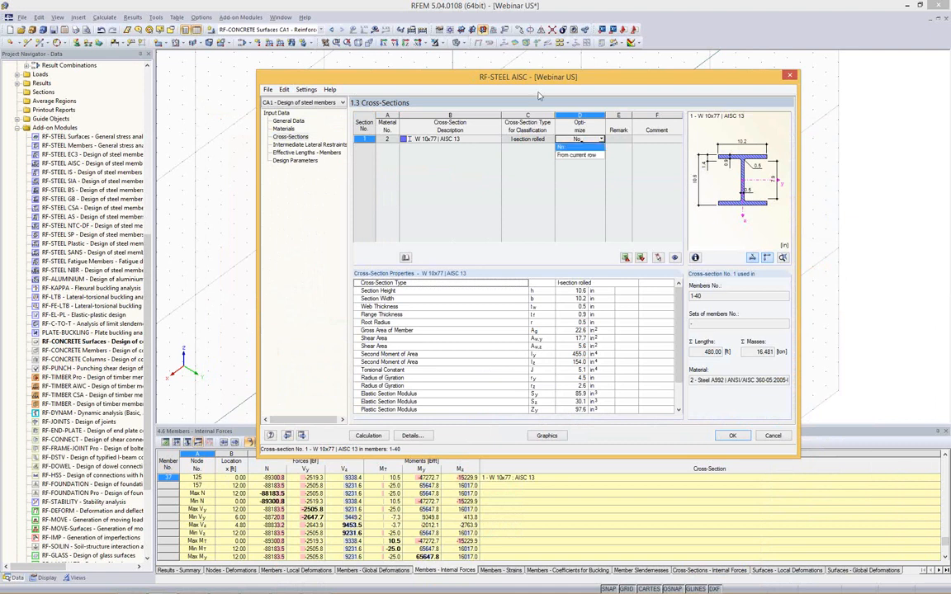
left_click(288, 137)
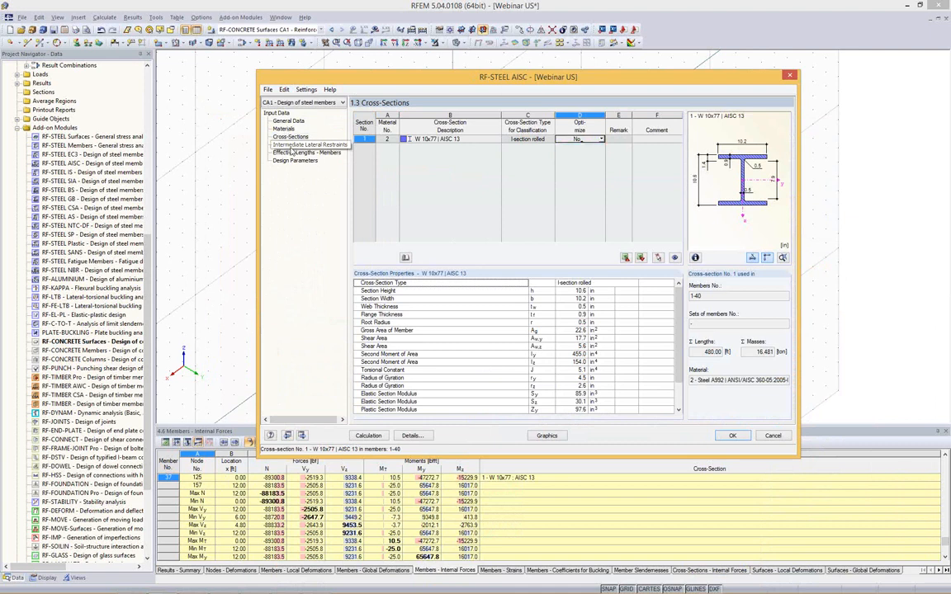
Check the intermediate lateral restraints, effective lengths and design parameters of the members, and calculate the steel design.
left_click(290, 146)
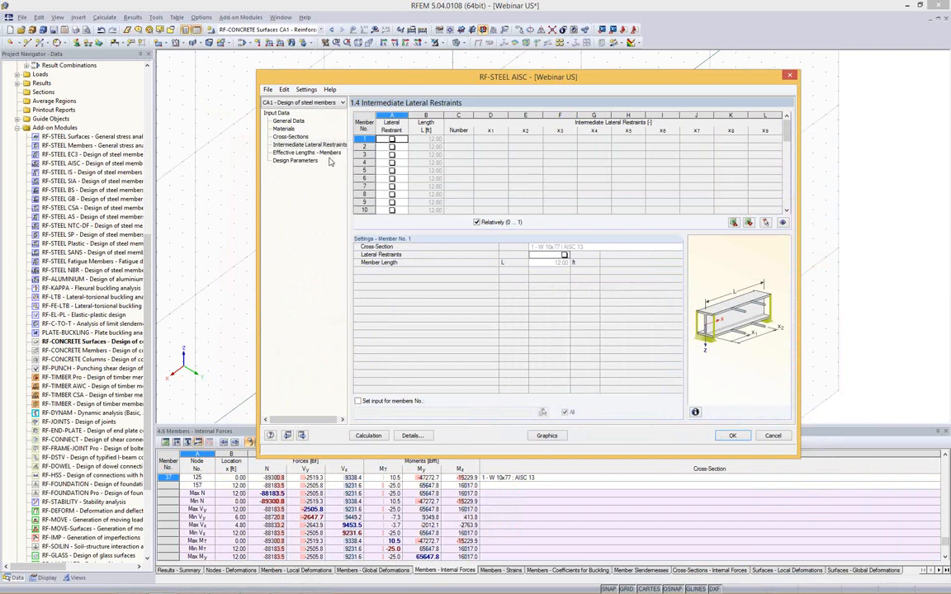
left_click(327, 154)
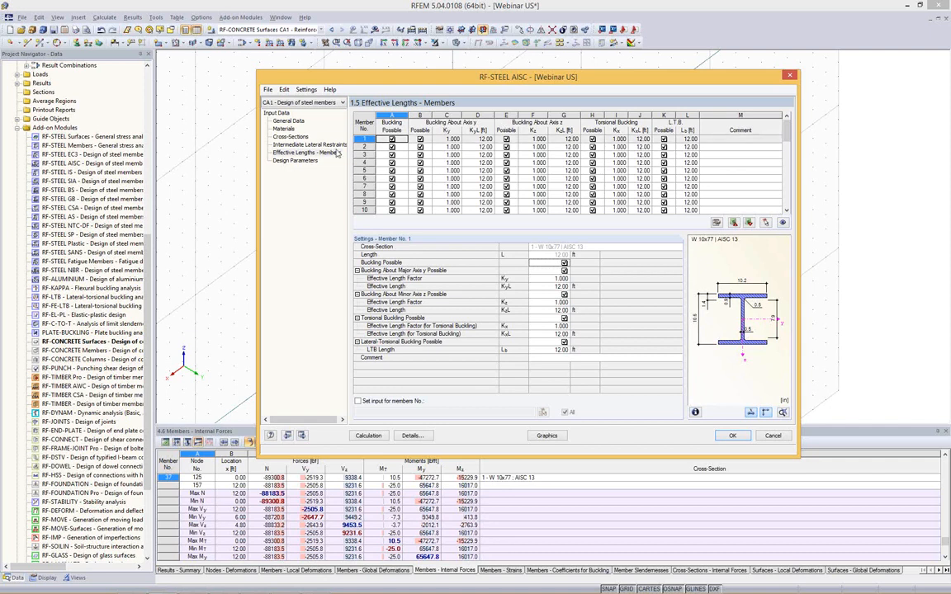
left_click(304, 145)
left_click(304, 153)
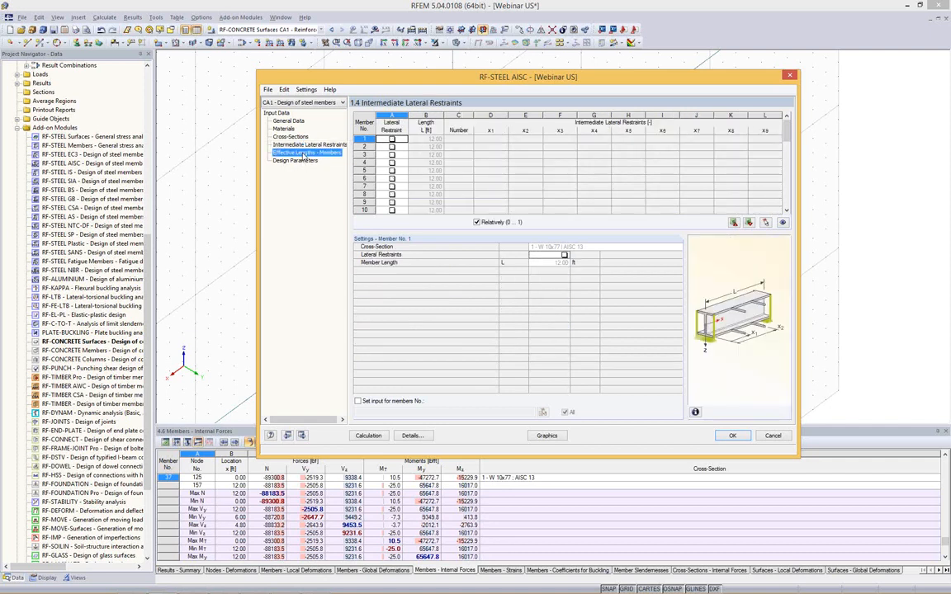
left_click(297, 160)
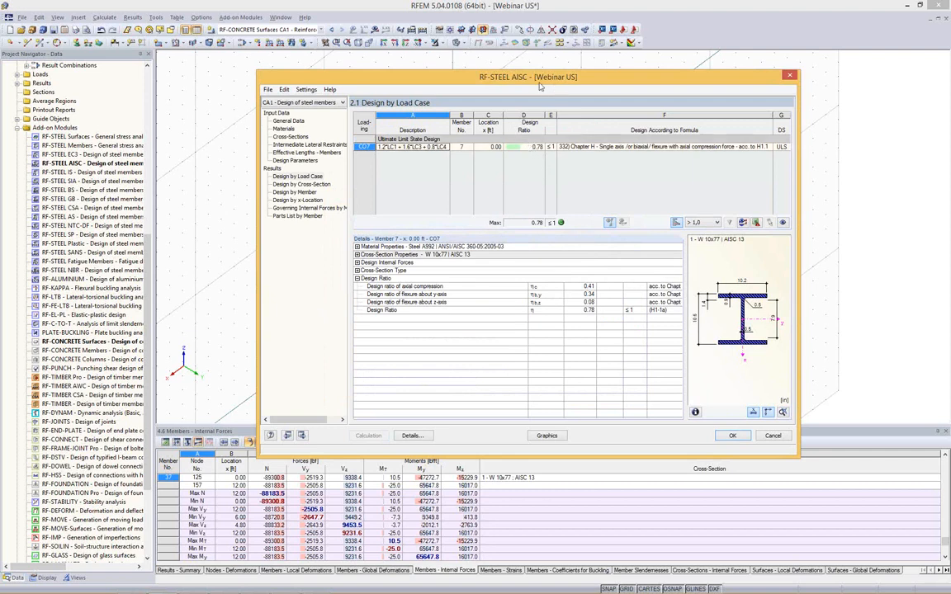
Review the design ratios by cross-section and by member down to member 2, keeping its location in the model visible.
left_click(314, 185)
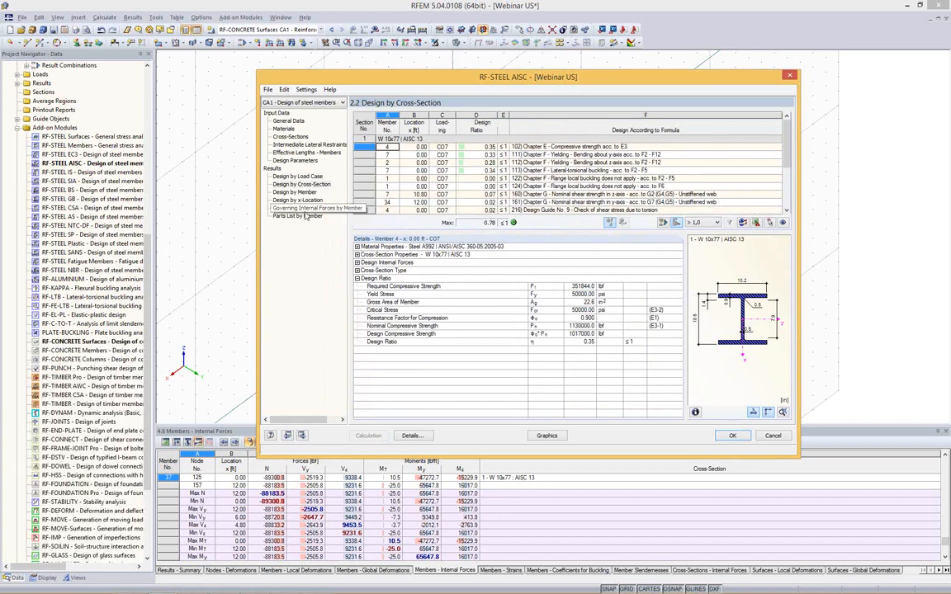
left_click(289, 194)
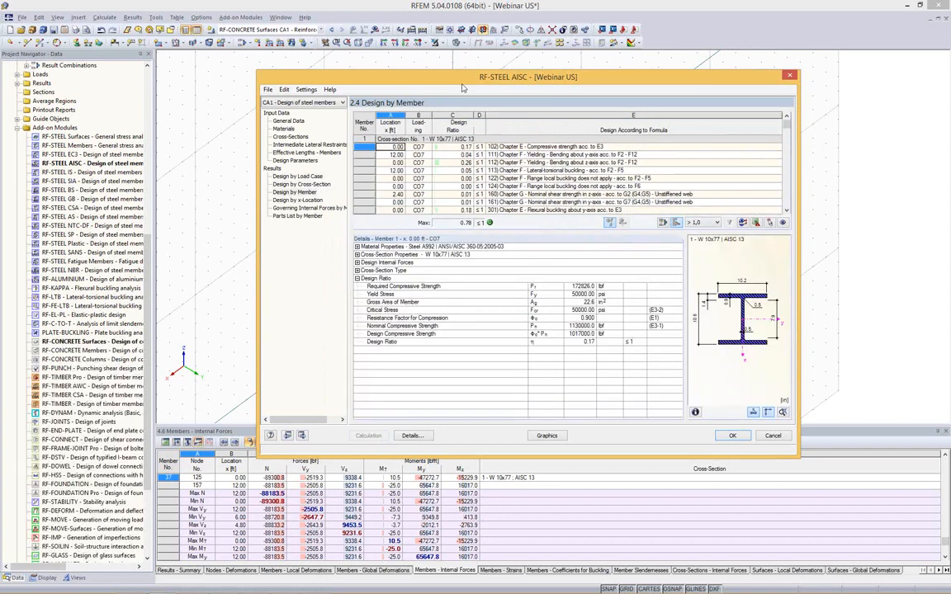
left_click_drag(679, 84, 835, 106)
left_click(579, 193)
scroll(580, 193, "down", 5)
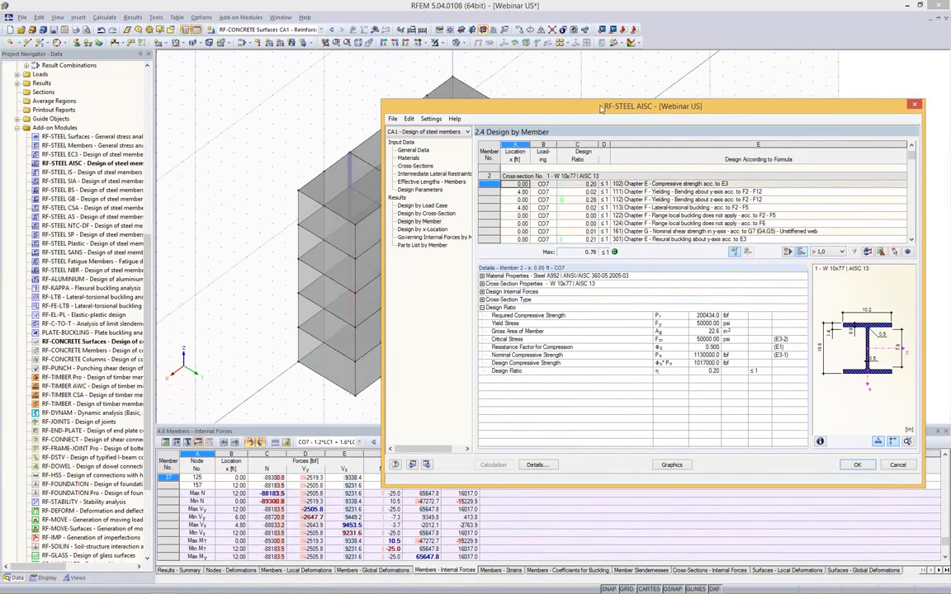
left_click_drag(596, 106, 636, 73)
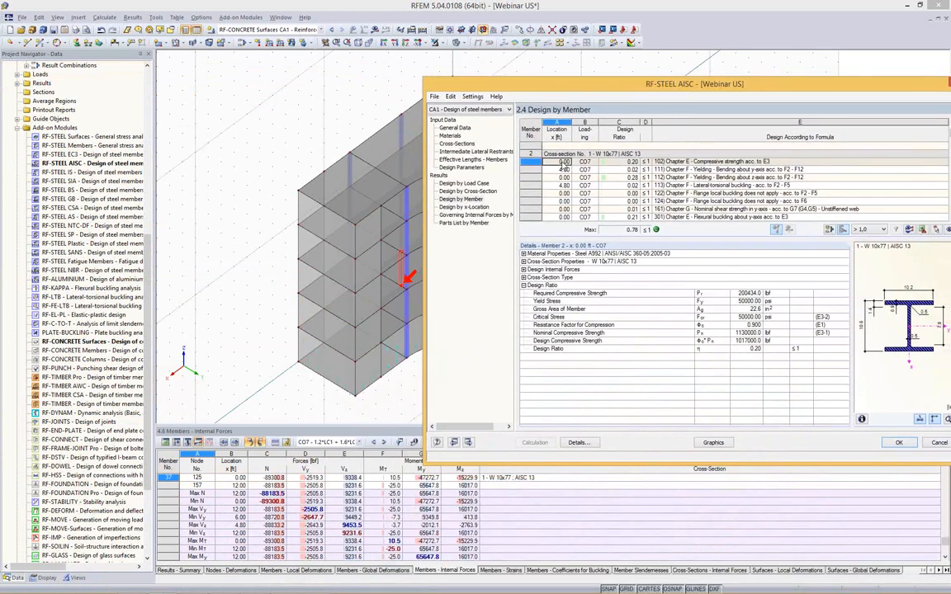
Examine member 2's bending and compressive strength checks with its design internal forces, and leave the steel design module.
left_click(564, 170)
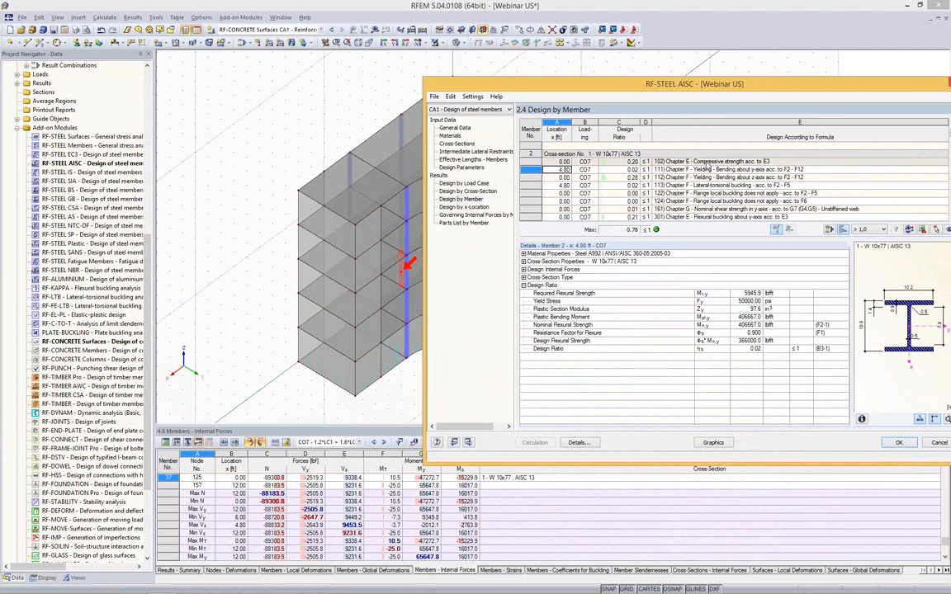
left_click(792, 161)
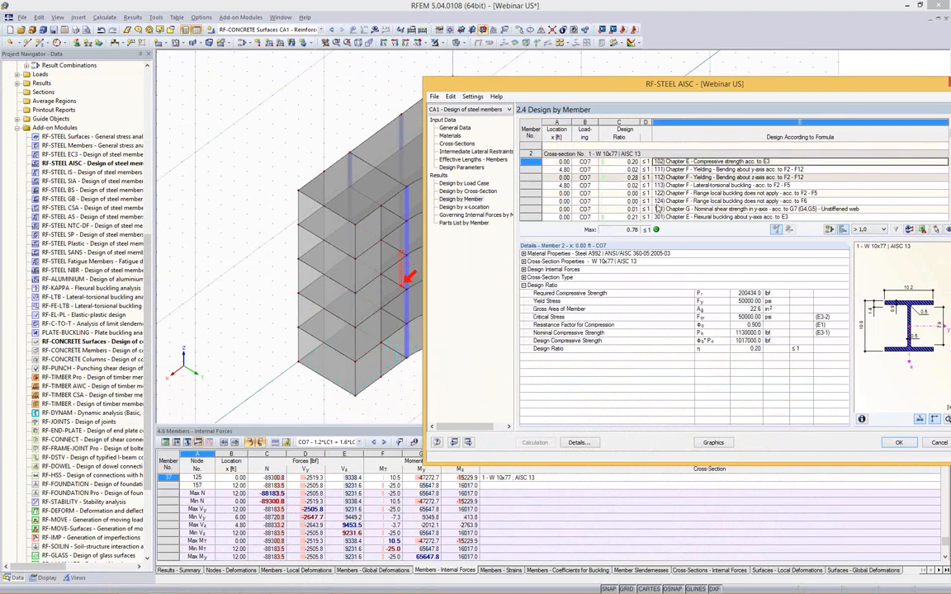
left_click(524, 269)
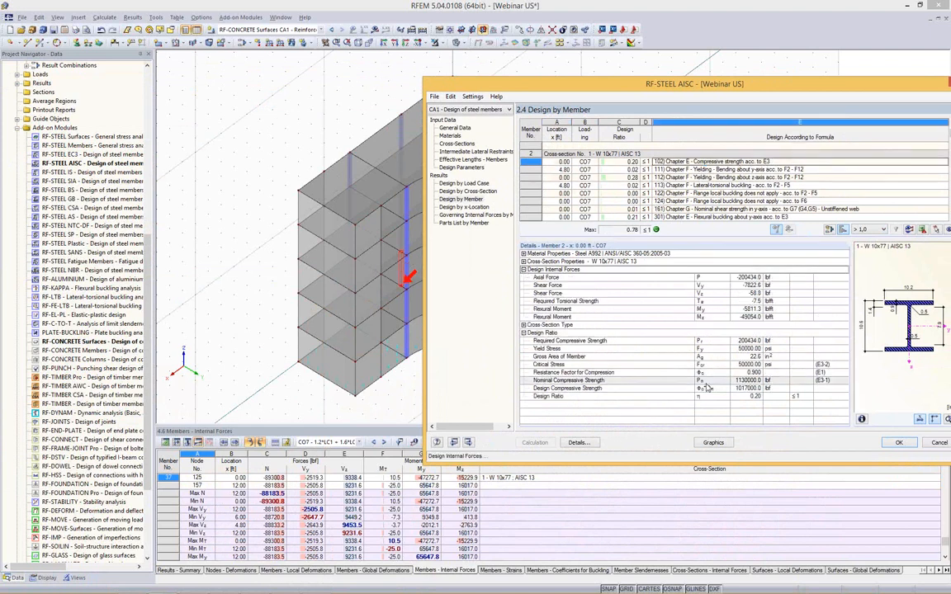
left_click(899, 443)
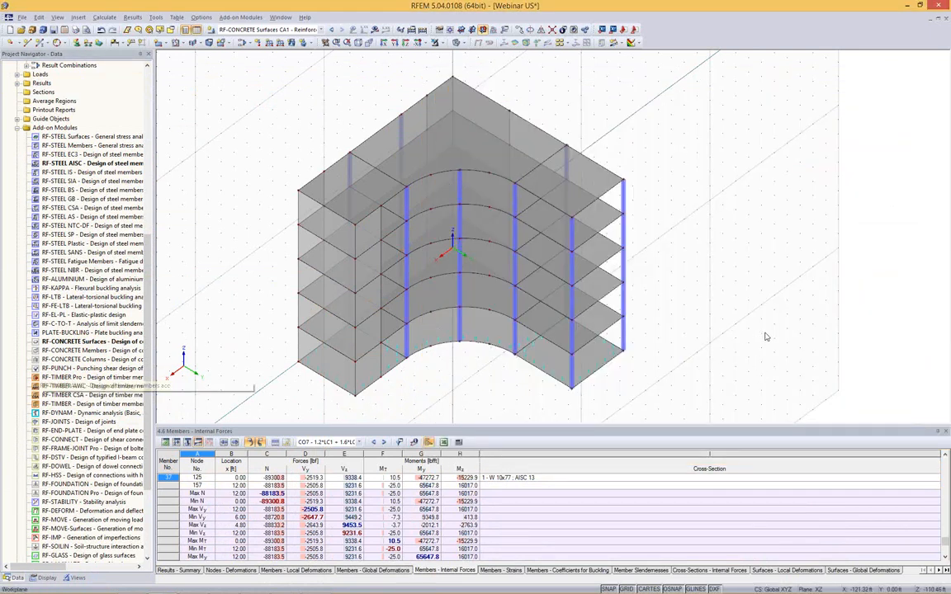
Look at the building from a low angle and browse the available add-on modules, collapsing their list at the end.
middle_click_drag(766, 335, 739, 209, "ctrl")
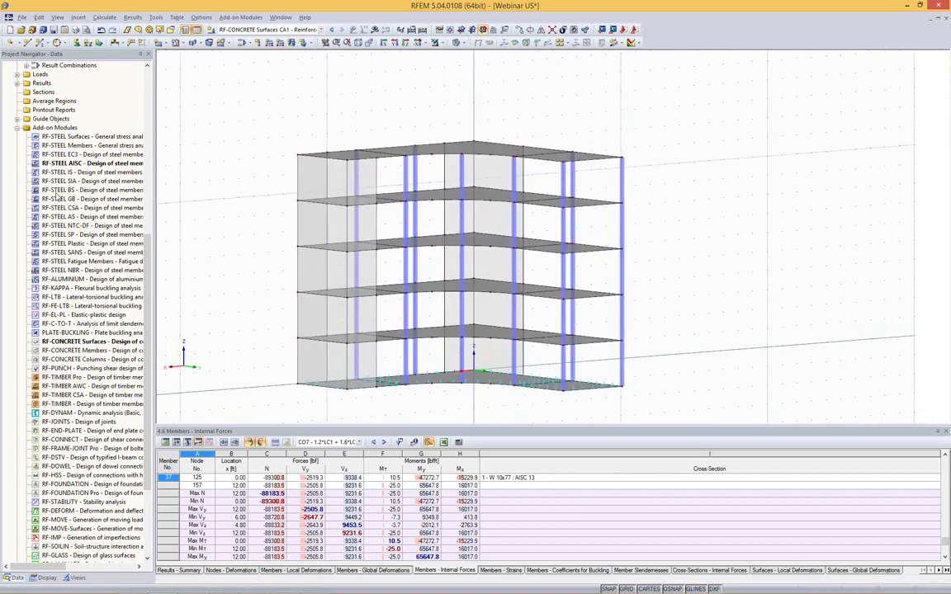
scroll(147, 373, "down", 4)
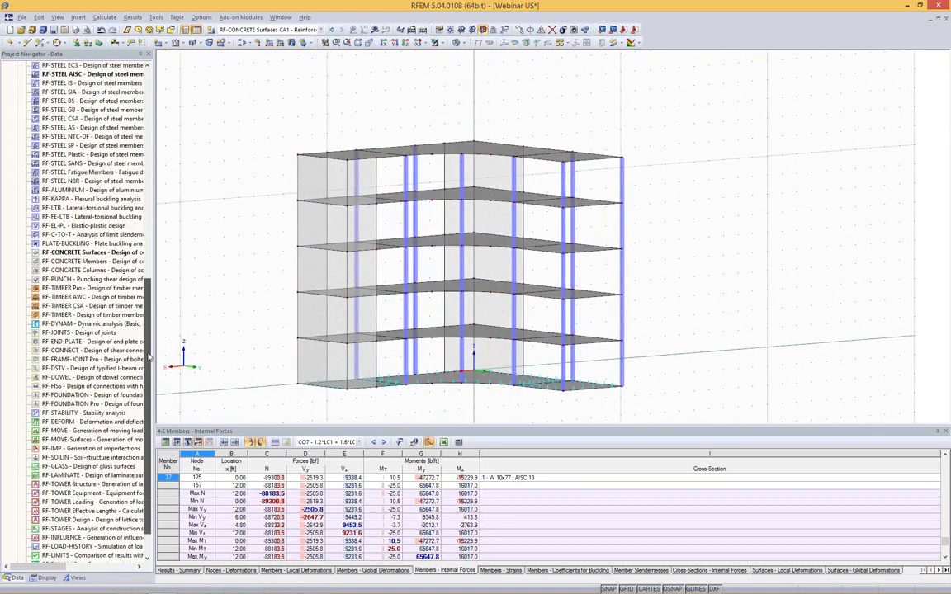
scroll(141, 373, "down", 1)
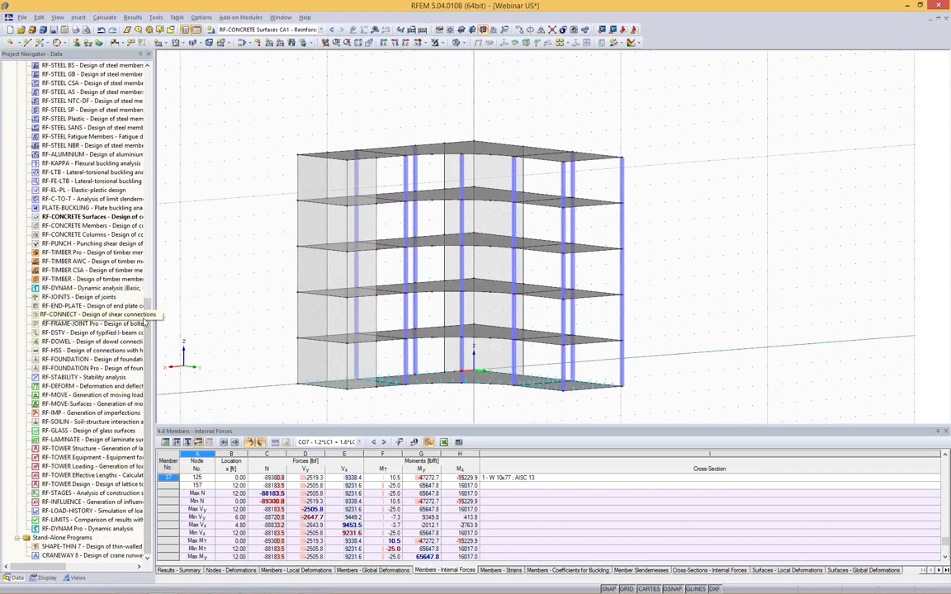
scroll(19, 309, "up", 11)
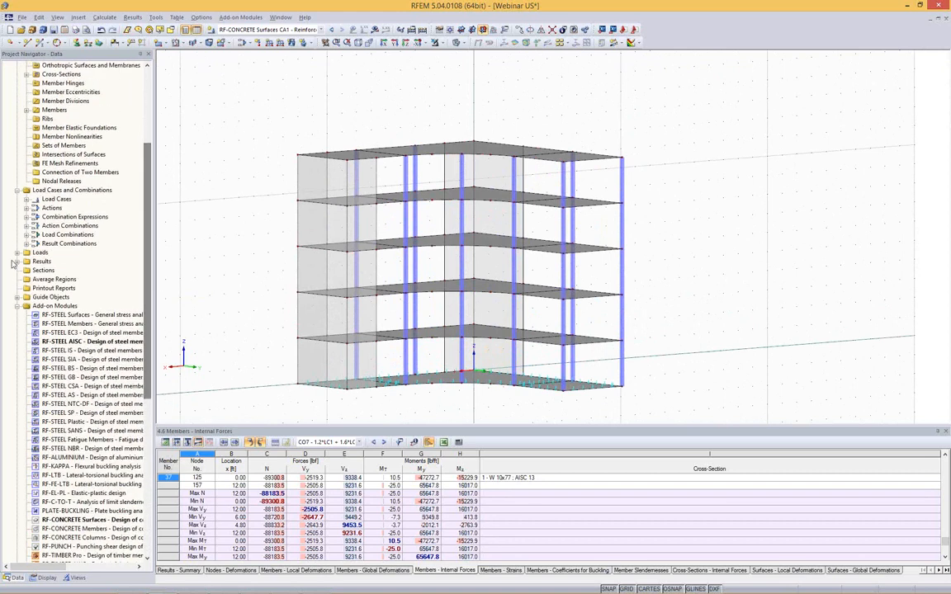
left_click(18, 306)
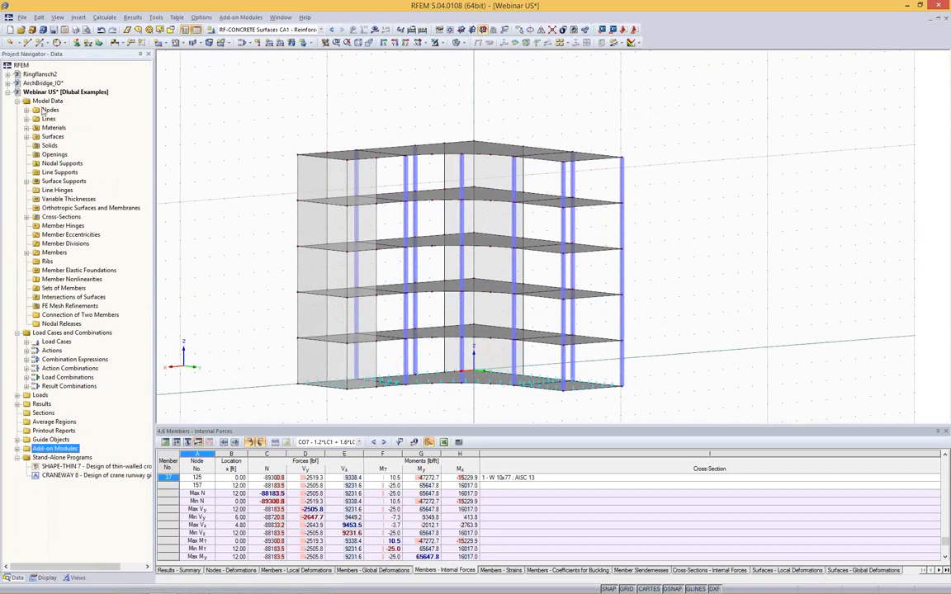
left_click(259, 90)
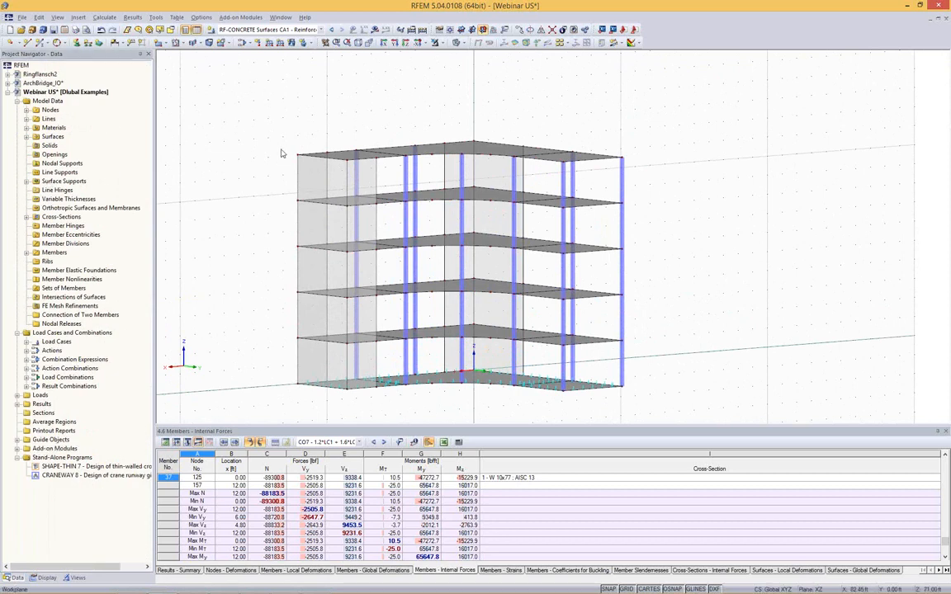
Switch to the Ringflansch2 model and examine its equivalent von Mises stresses under LC1 from several angles.
double_click(52, 74)
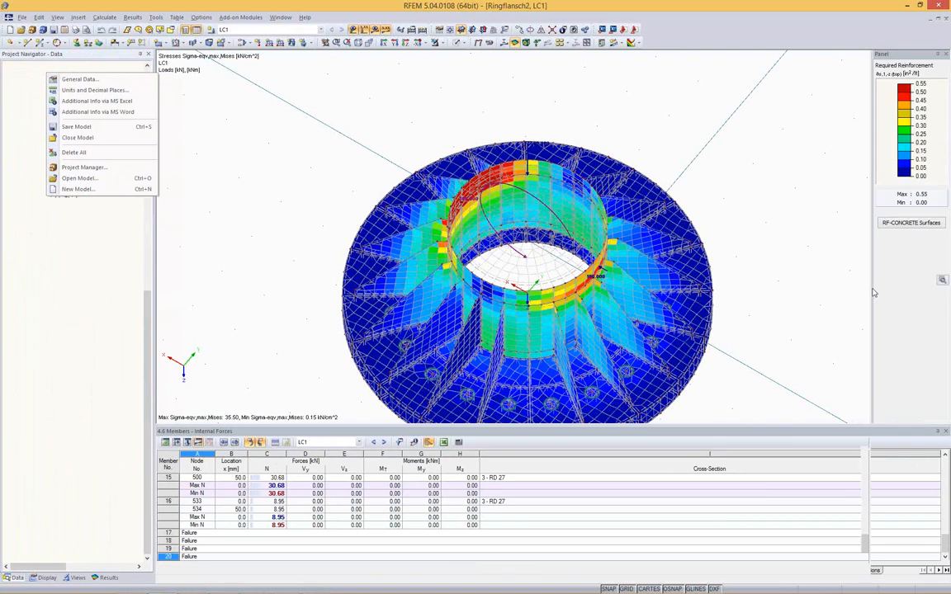
middle_click_drag(789, 302, 509, 284, "ctrl")
middle_click_drag(477, 345, 541, 382, "ctrl")
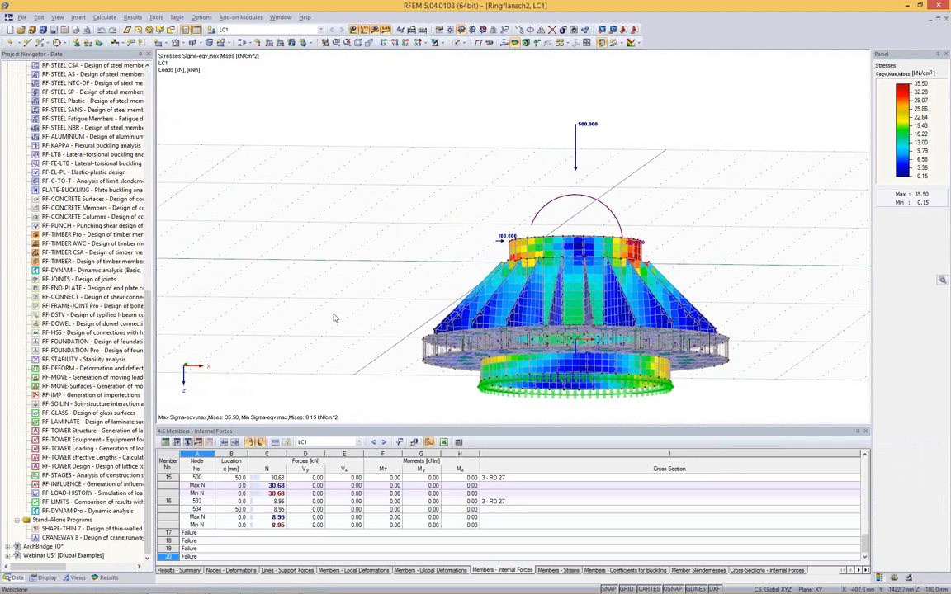
scroll(335, 318, "down", 1)
middle_click_drag(335, 318, 551, 299, "ctrl")
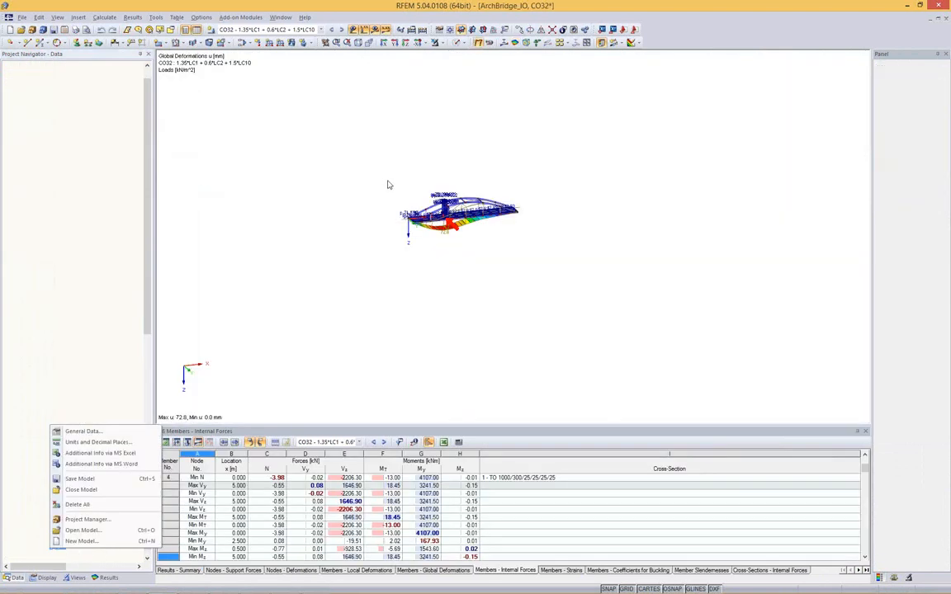
Examine the arch bridge's global deformations and loads under CO32 up close from an oblique angle.
scroll(388, 185, "up", 8)
scroll(487, 206, "down", 1)
middle_click_drag(487, 207, 446, 330, "ctrl")
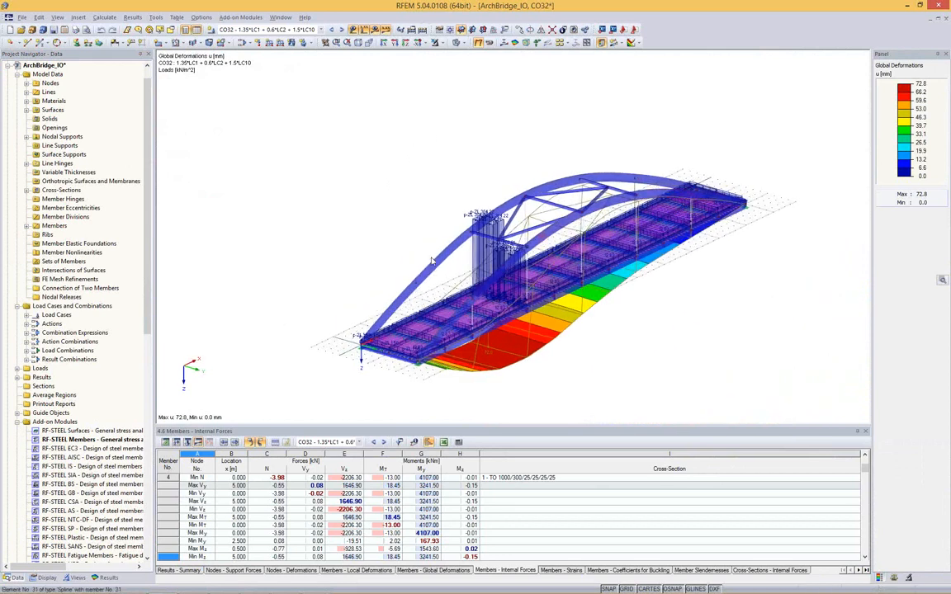
mouse_move(415, 346)
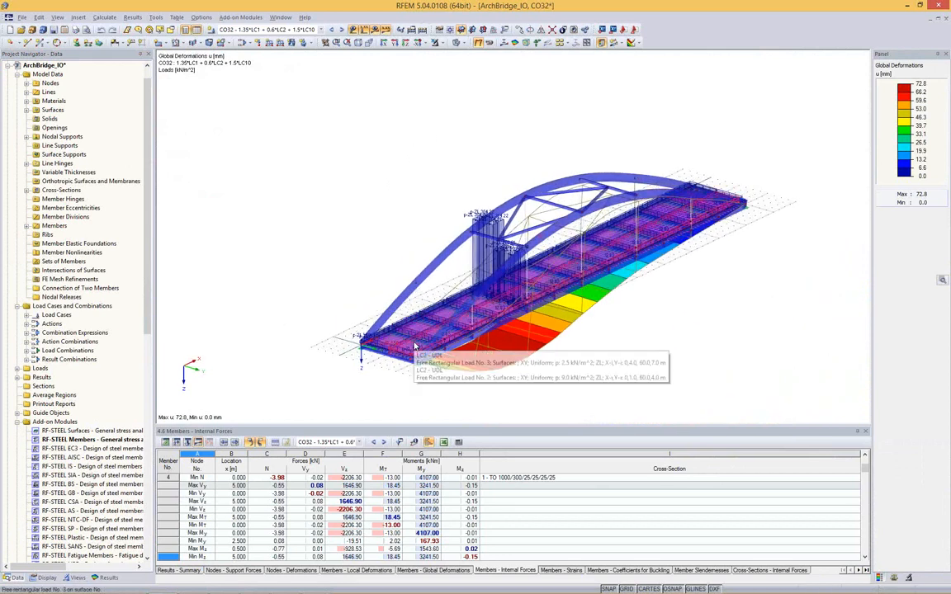